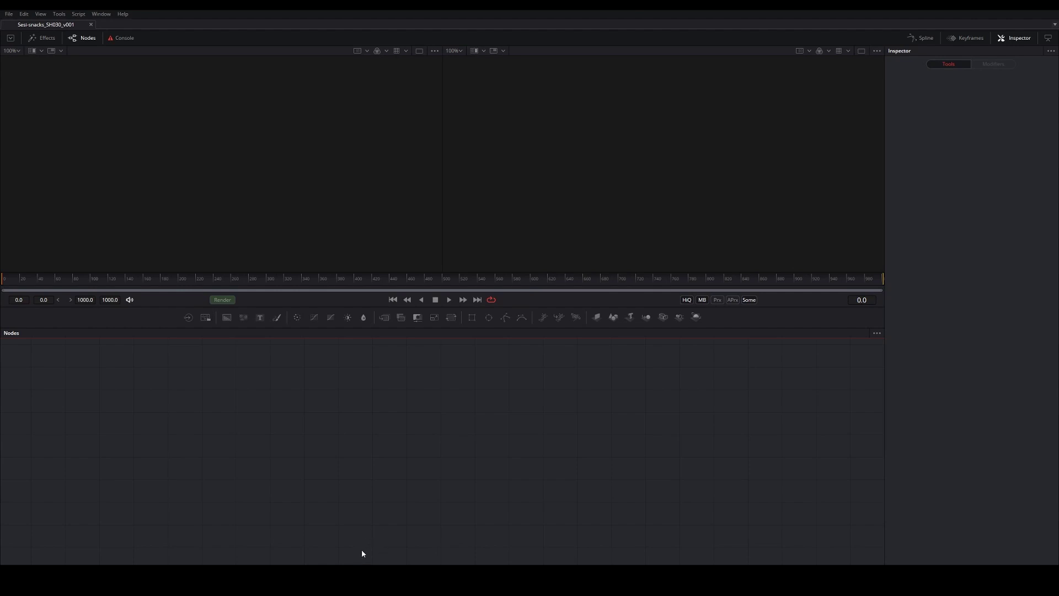
Switch to Storyboard.pdf in Edge, examine the storyboard frames from SH010 through SH050 and the final bar shot, and return to Fusion.
{"action": "key", "text": "alt+Tab"}
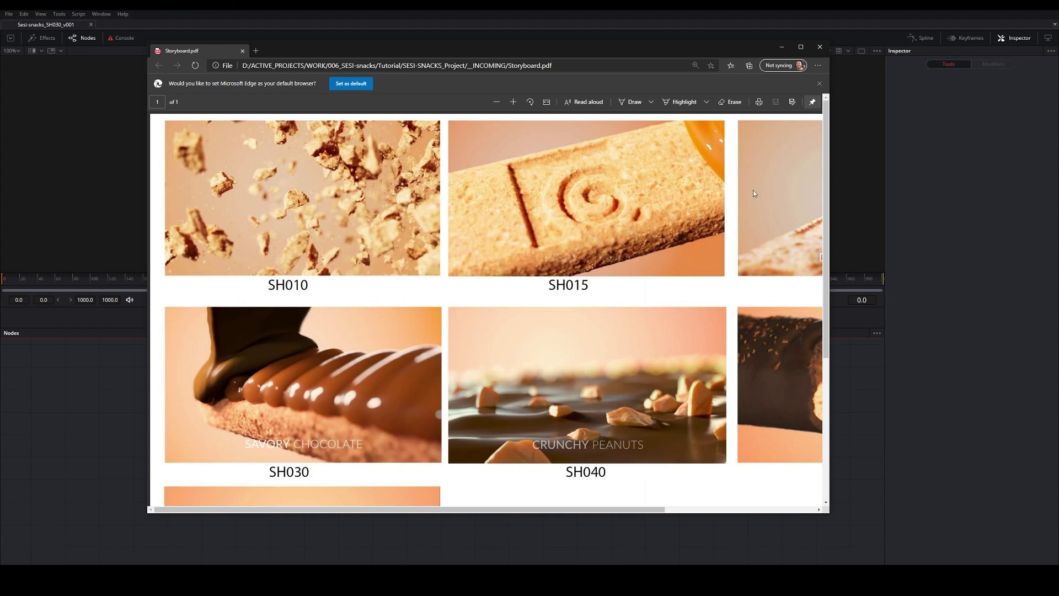
{"action": "scroll", "coordinate": [806, 263], "scroll_direction": "right", "scroll_amount": 3}
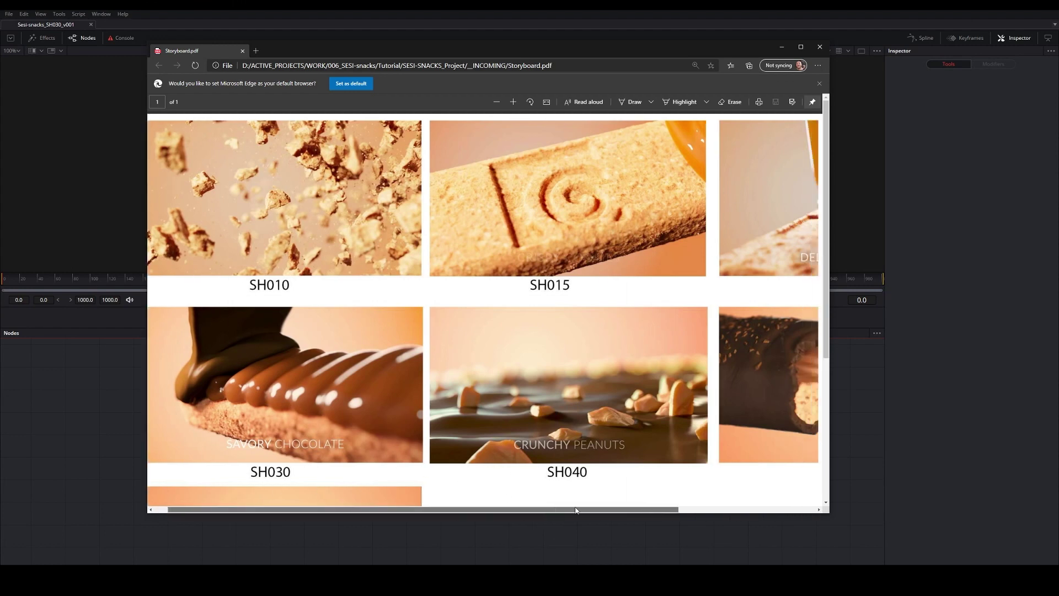
{"action": "scroll", "coordinate": [622, 385], "scroll_direction": "left", "scroll_amount": 3}
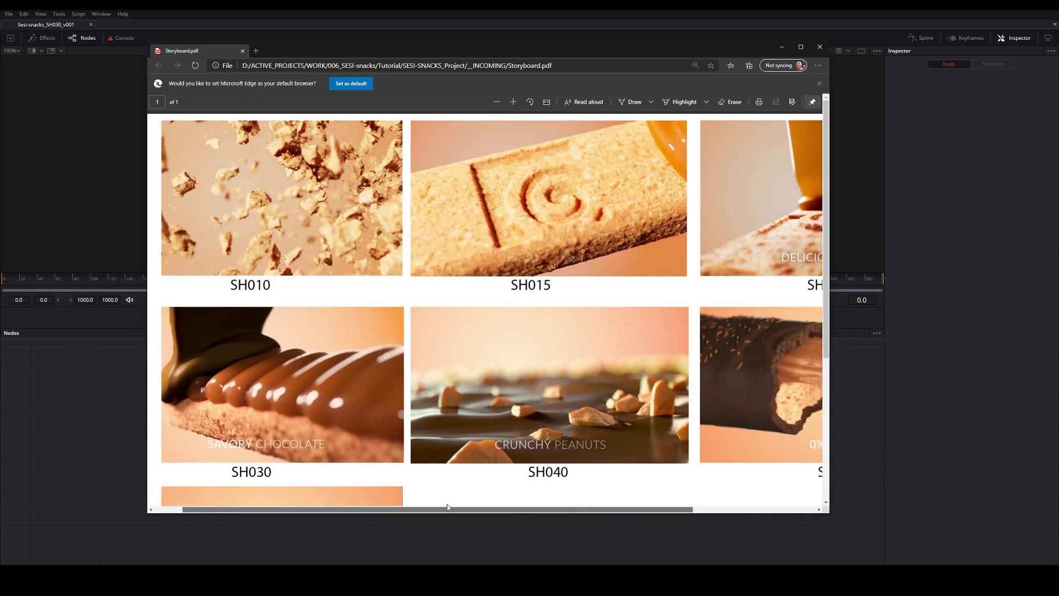
{"action": "scroll", "coordinate": [459, 487], "scroll_direction": "down", "scroll_amount": 1}
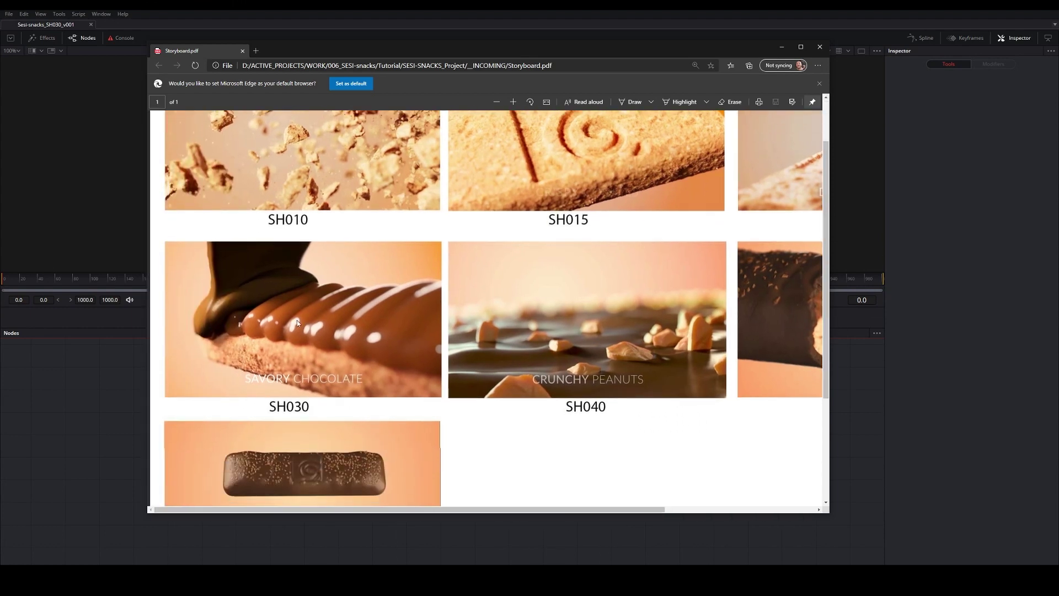
{"action": "scroll", "coordinate": [458, 488], "scroll_direction": "right", "scroll_amount": 3}
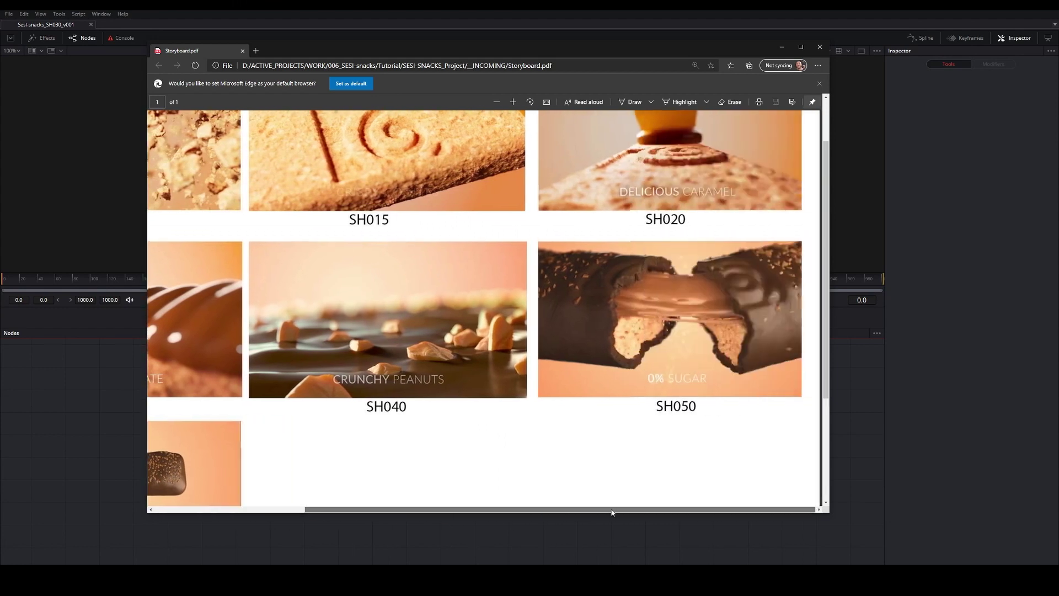
{"action": "scroll", "coordinate": [457, 489], "scroll_direction": "left", "scroll_amount": 3}
{"action": "scroll", "coordinate": [550, 490], "scroll_direction": "right", "scroll_amount": 3}
{"action": "scroll", "coordinate": [468, 489], "scroll_direction": "left", "scroll_amount": 3}
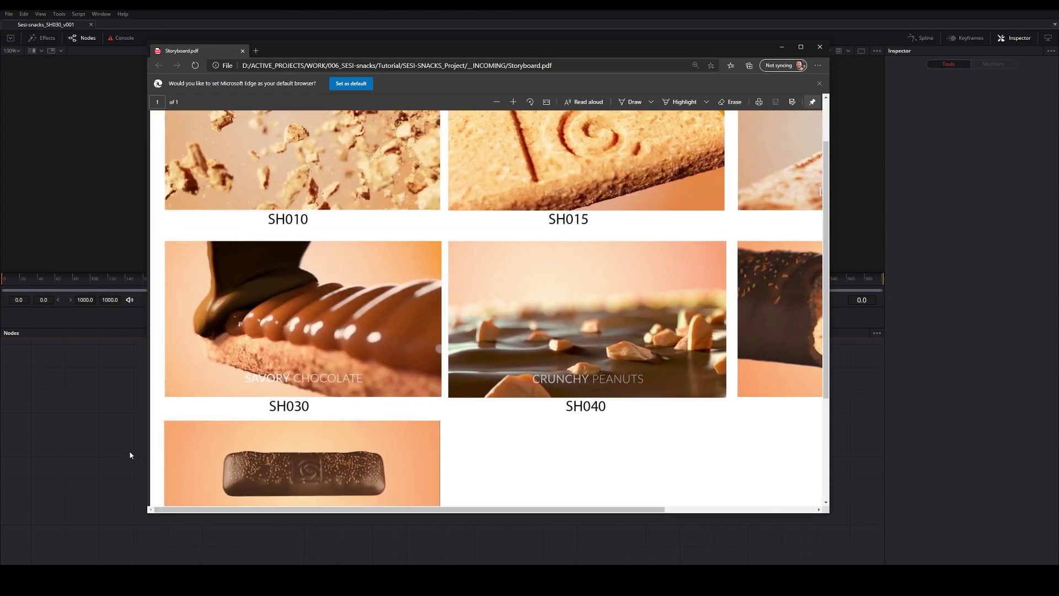
{"action": "left_click", "coordinate": [115, 398]}
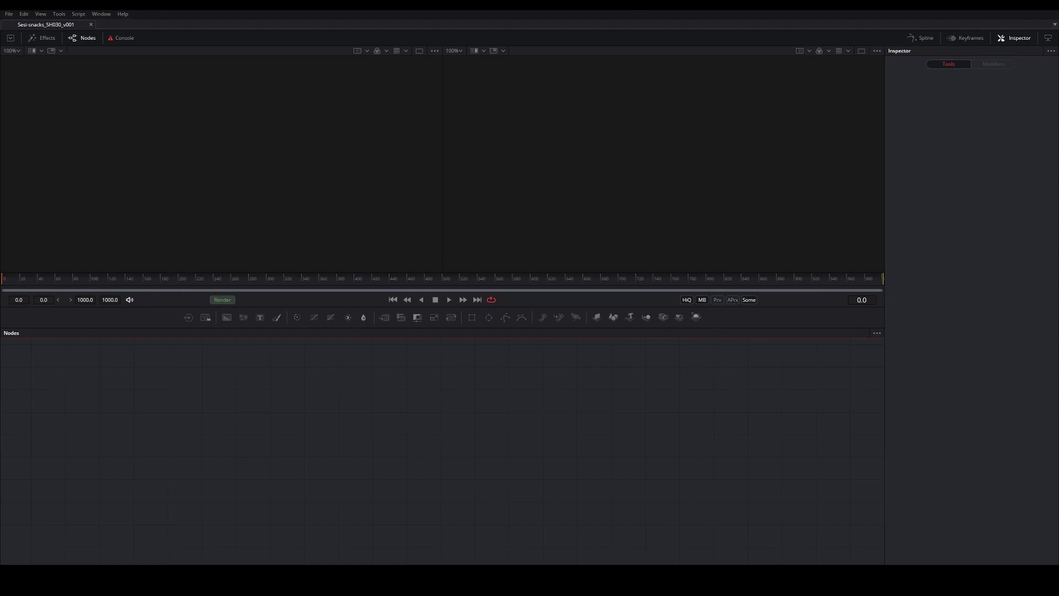
Switch to the Chrome window, read through the "Getting started with Reactor" installation guide, and return to Fusion.
{"action": "key", "text": "alt+Tab"}
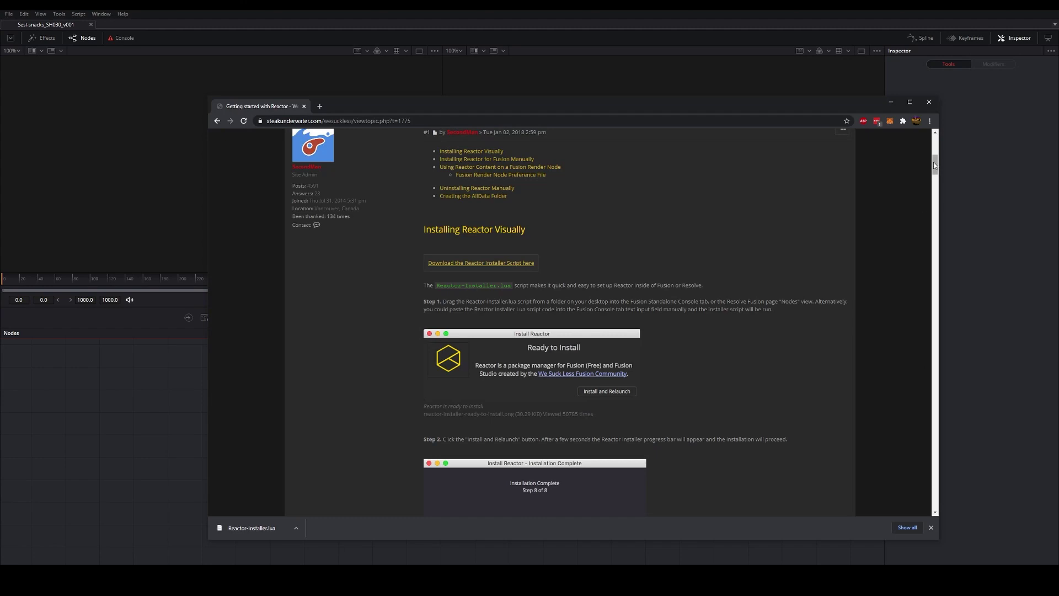
{"action": "left_click_drag", "start_coordinate": [935, 165], "coordinate": [935, 140]}
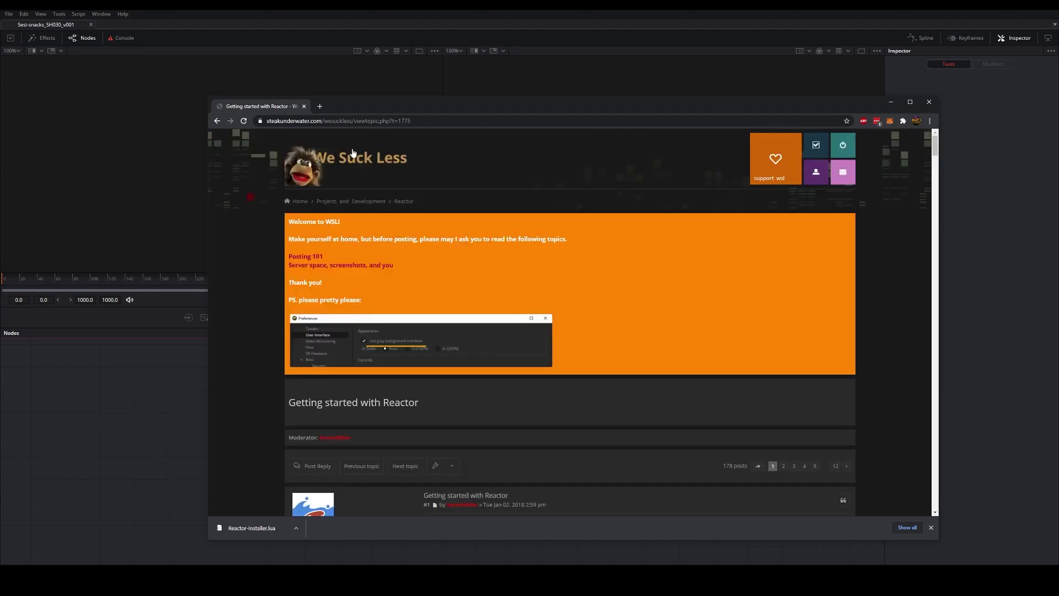
{"action": "scroll", "coordinate": [539, 355], "scroll_direction": "down", "scroll_amount": 6}
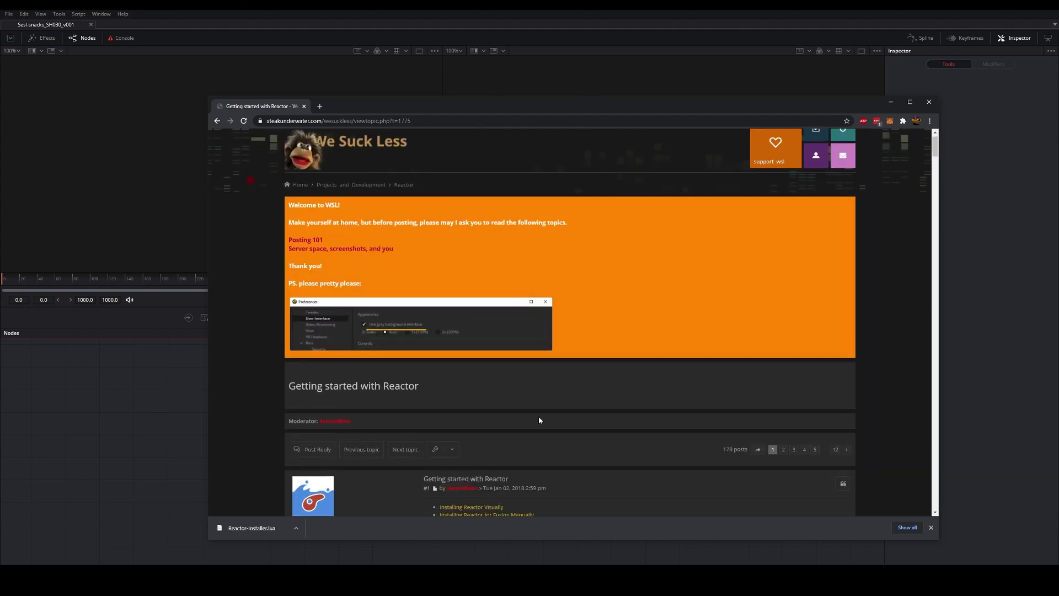
{"action": "scroll", "coordinate": [565, 404], "scroll_direction": "down", "scroll_amount": 6}
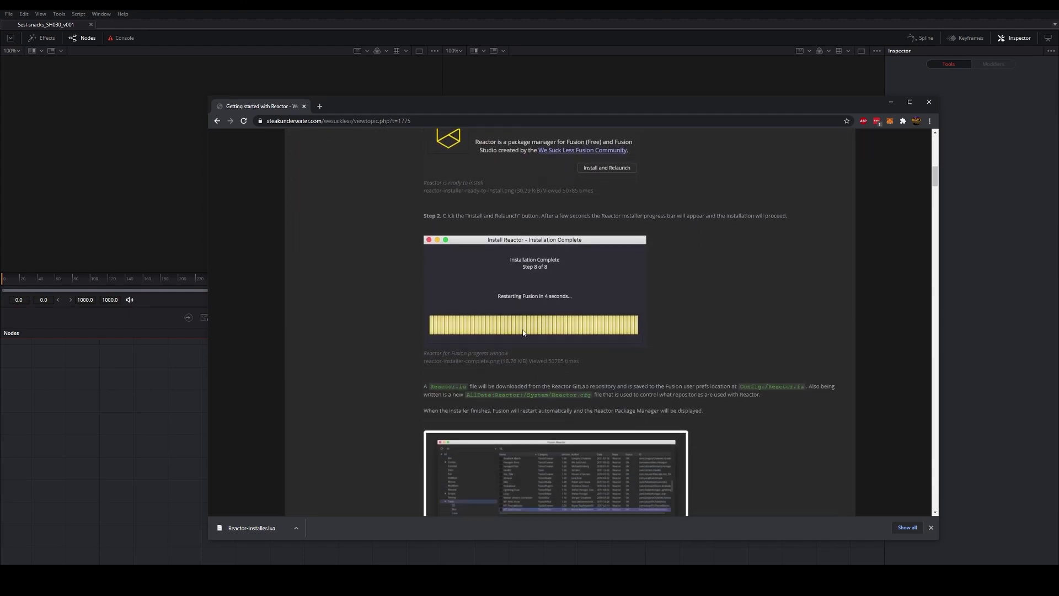
{"action": "scroll", "coordinate": [529, 338], "scroll_direction": "down", "scroll_amount": 2}
{"action": "left_click", "coordinate": [184, 423]}
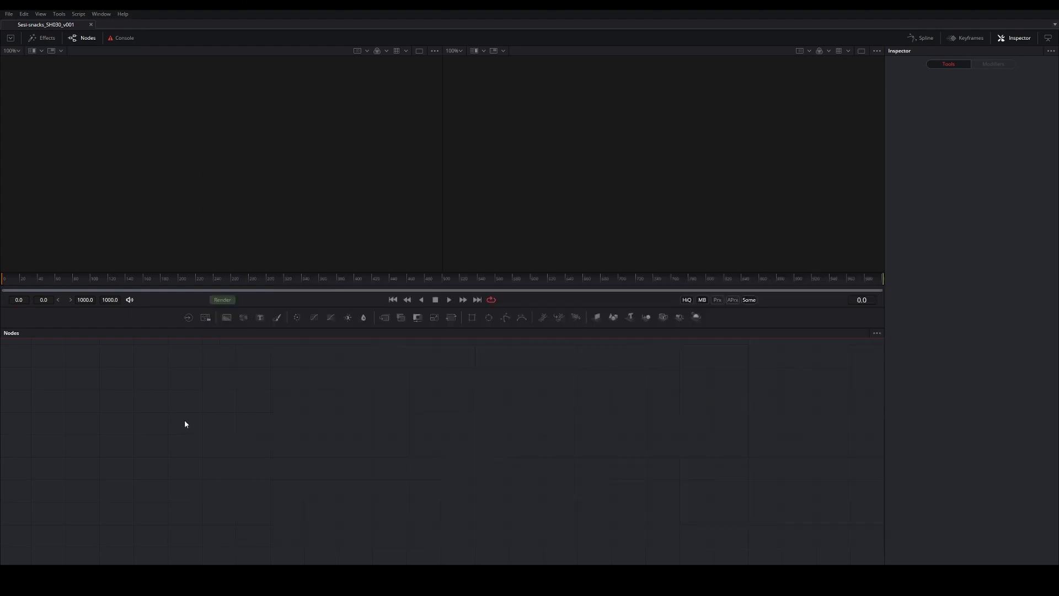
Toggle the node editor's visibility off and on, and check the console output before closing it.
{"action": "left_click", "coordinate": [93, 40]}
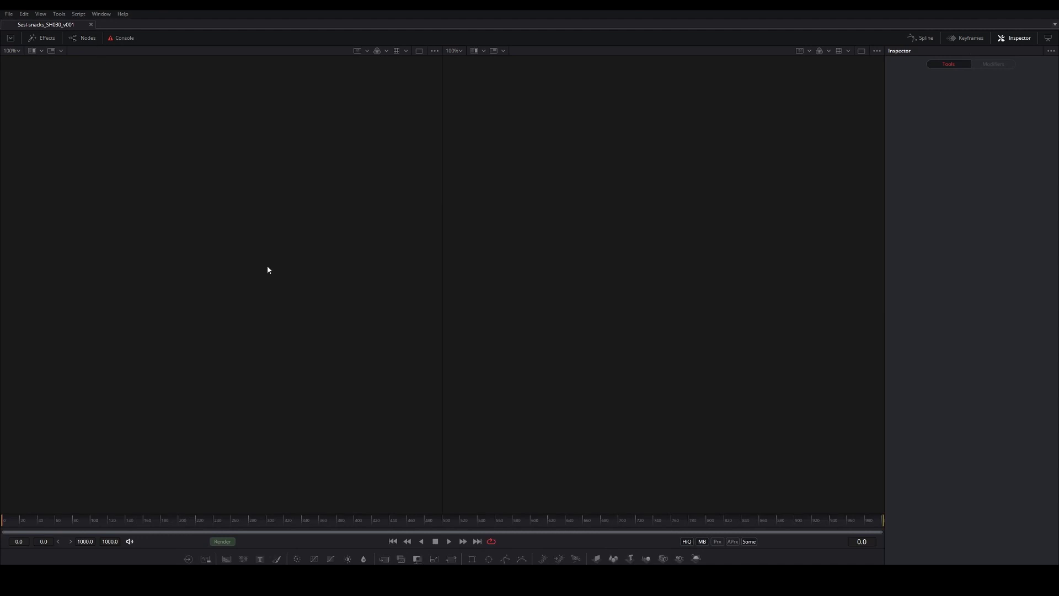
{"action": "left_click", "coordinate": [87, 39]}
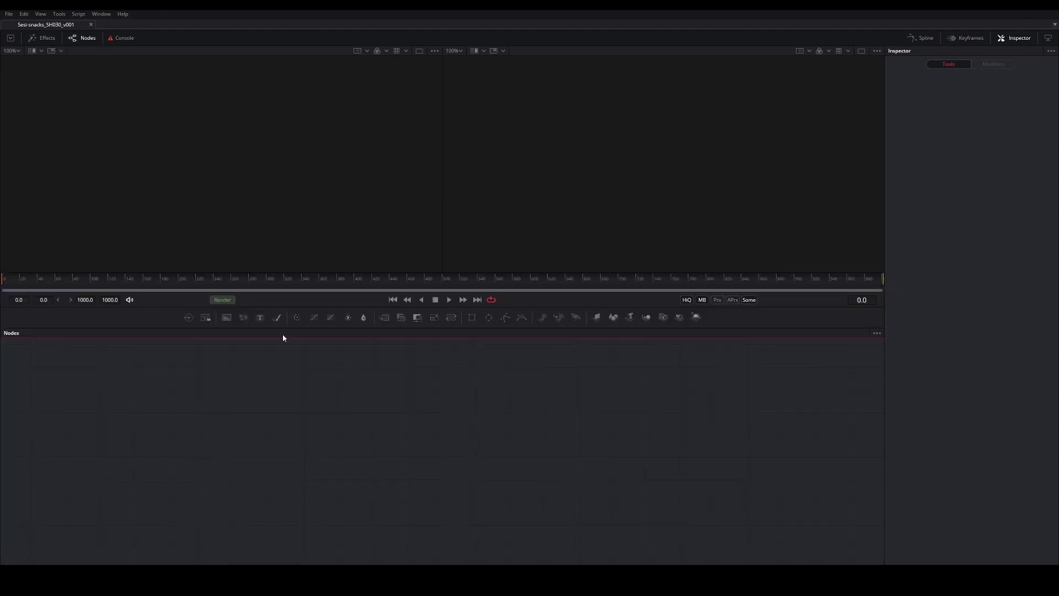
{"action": "left_click", "coordinate": [128, 41]}
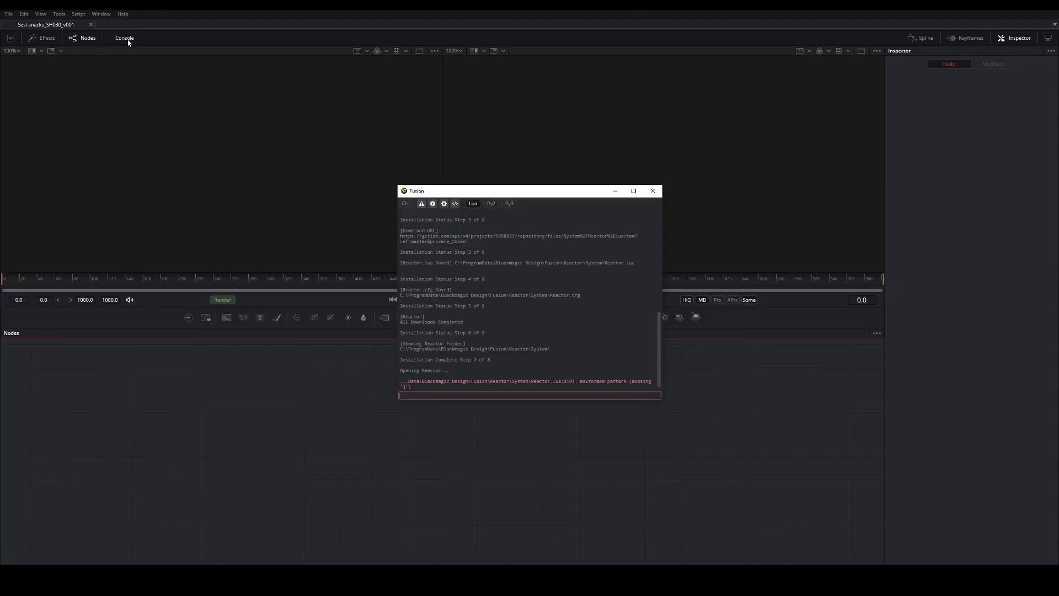
{"action": "left_click", "coordinate": [652, 191]}
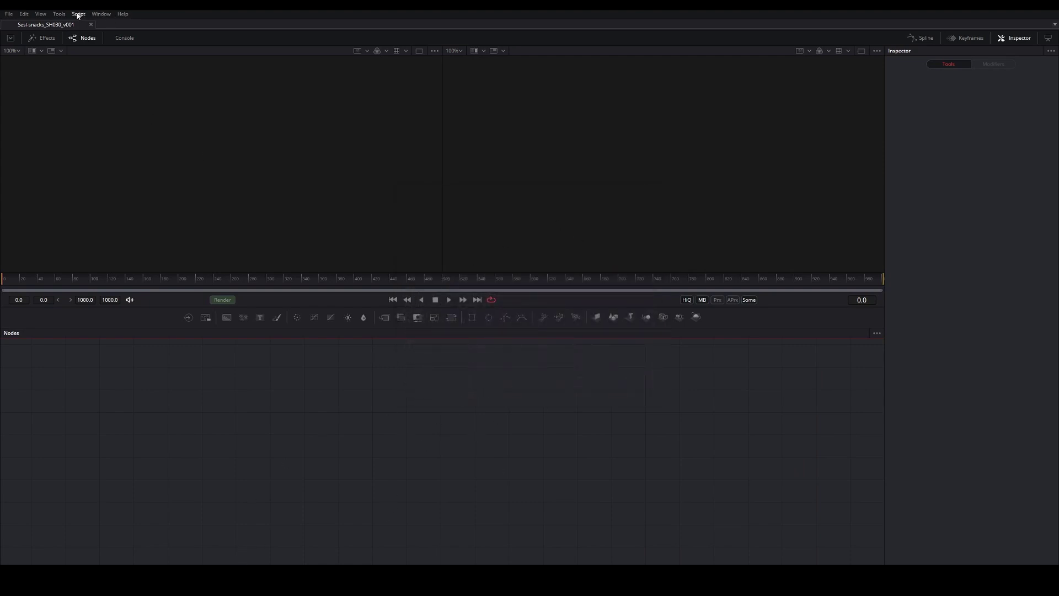
Open the Reactor package manager and search its packages for "split".
{"action": "left_click", "coordinate": [61, 17]}
{"action": "mouse_move", "coordinate": [78, 15]}
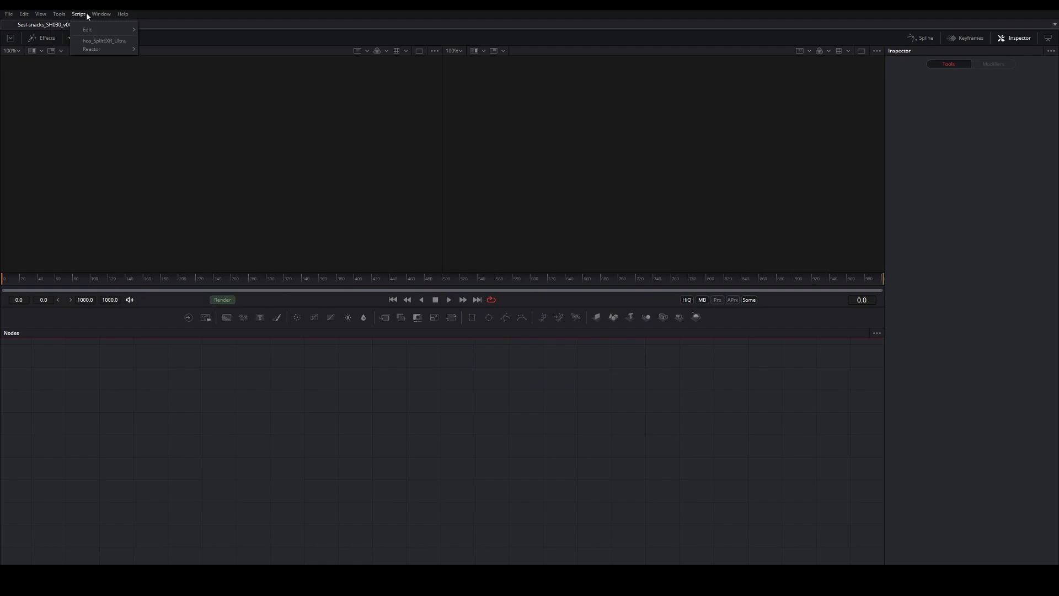
{"action": "mouse_move", "coordinate": [87, 51]}
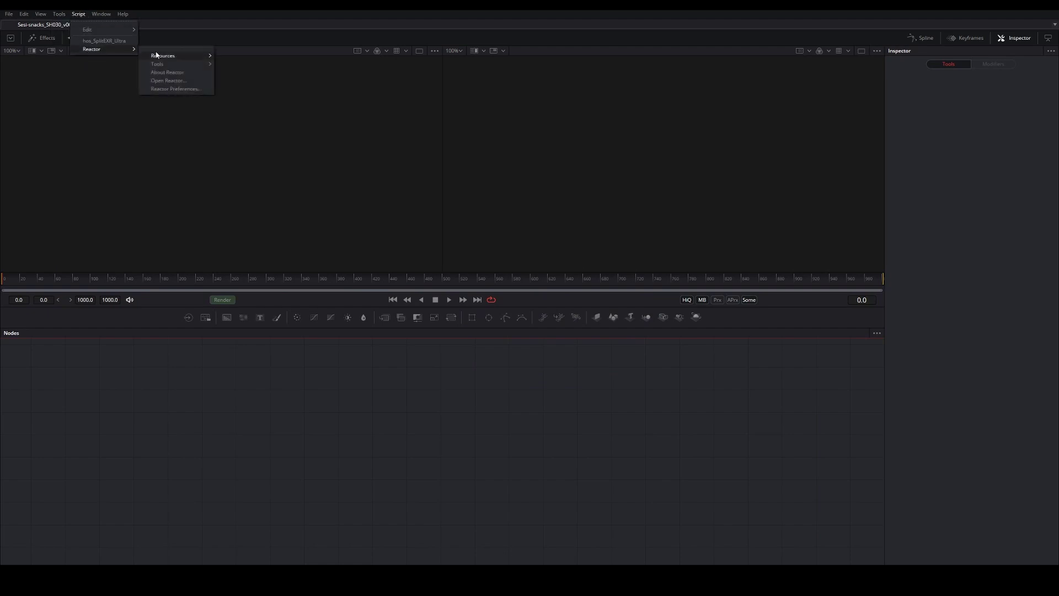
{"action": "mouse_move", "coordinate": [154, 59]}
{"action": "left_click", "coordinate": [167, 81]}
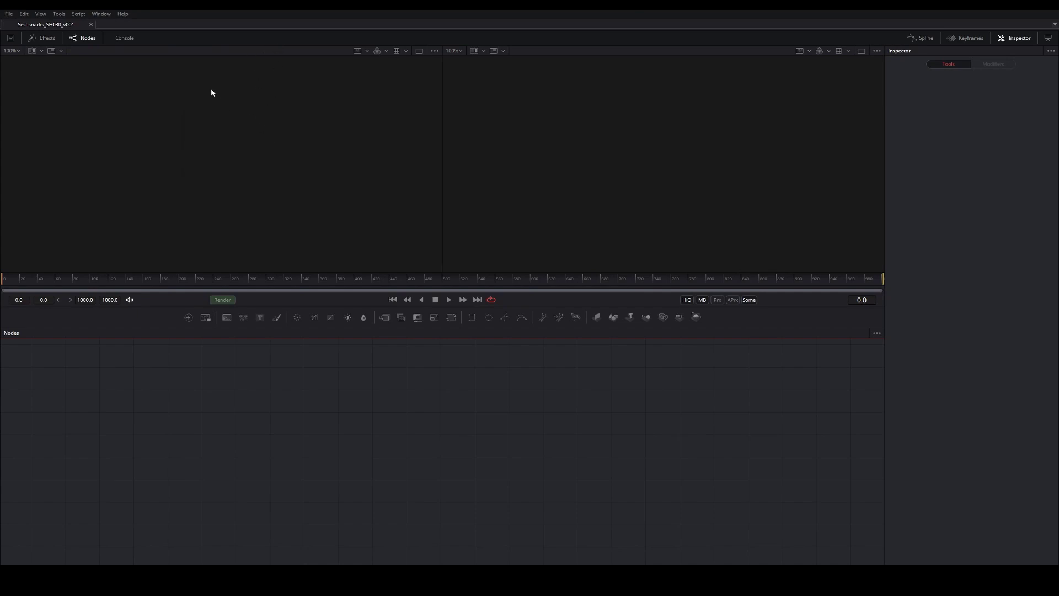
{"action": "left_click", "coordinate": [502, 173]}
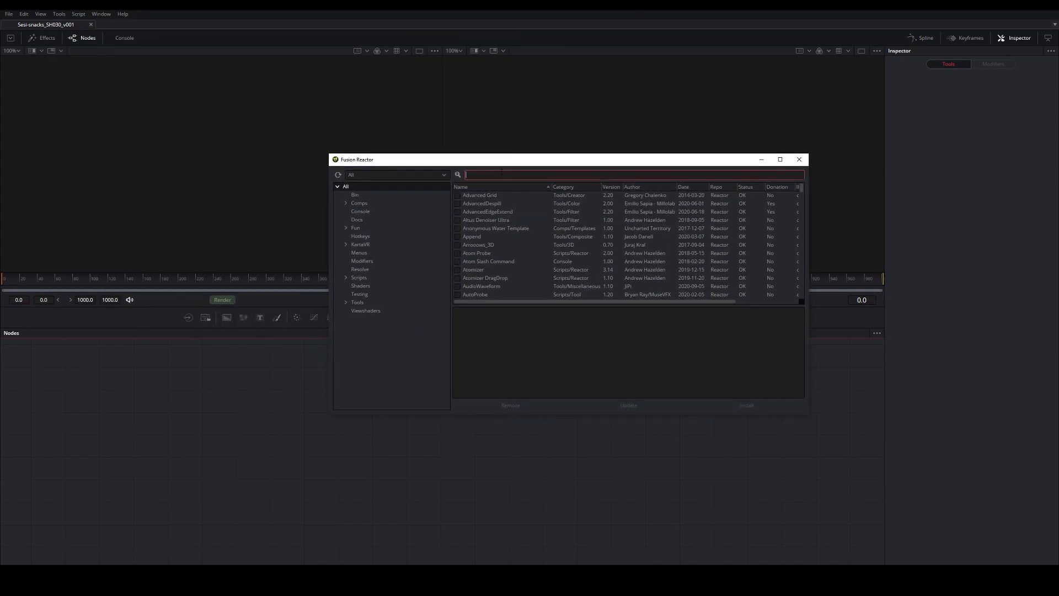
{"action": "type", "text": "split"}
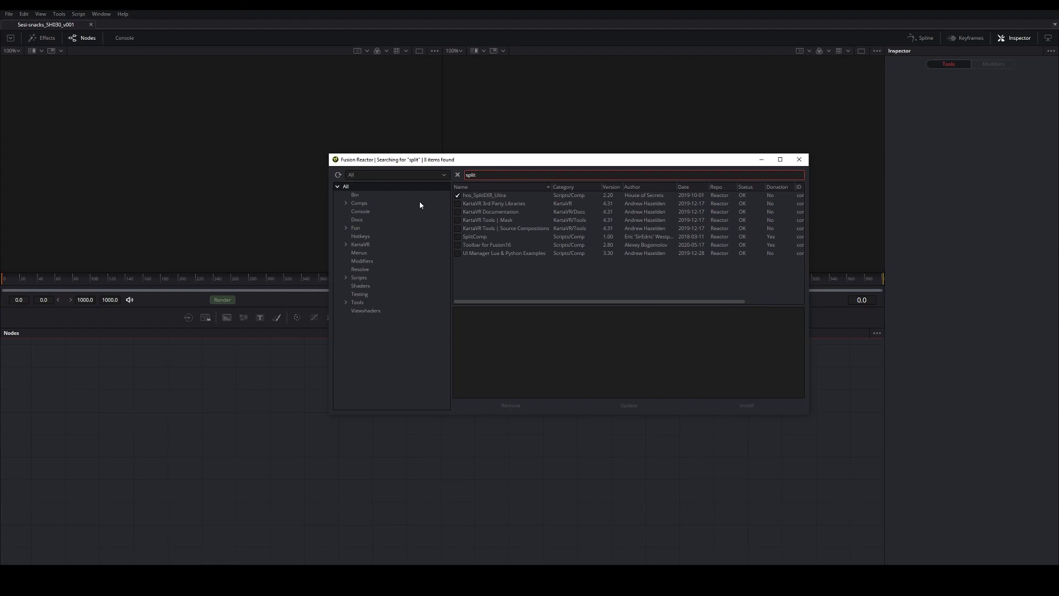
Search the Reactor packages for "intel", clear the search, and close the package manager.
{"action": "key", "text": "ctrl+a"}
{"action": "type", "text": "intel"}
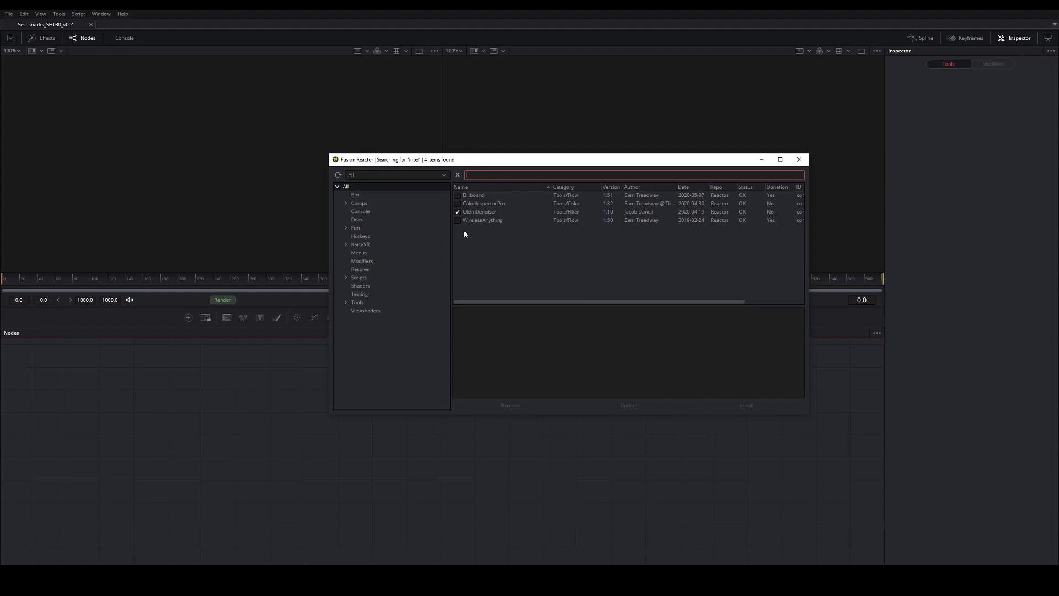
{"action": "left_click", "coordinate": [457, 175]}
{"action": "left_click", "coordinate": [798, 160]}
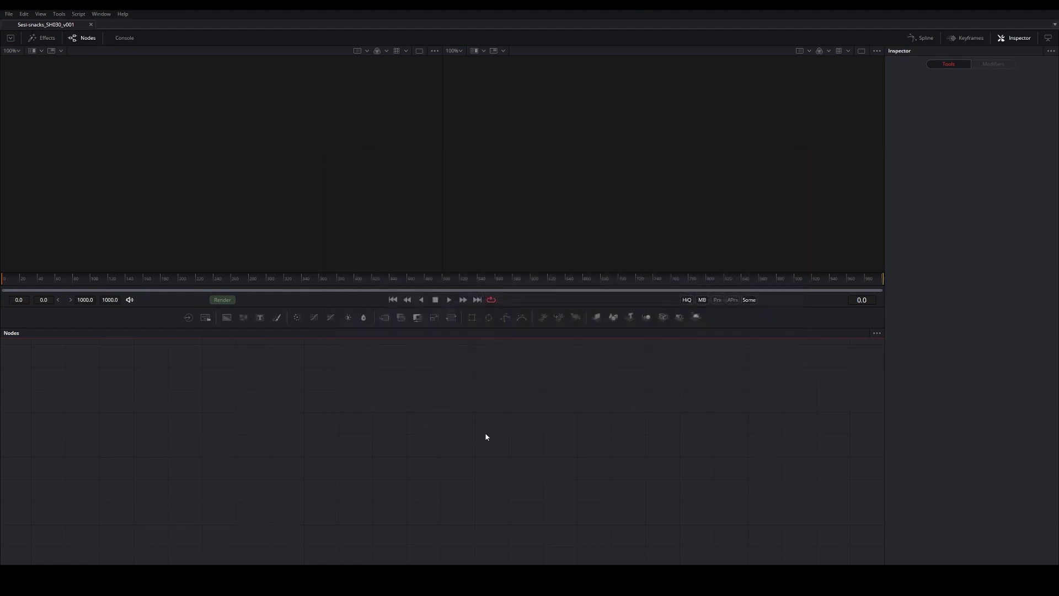
Switch to Chrome, search the web for "frischuft" in a new tab, and open frischluft's Lenscare page.
{"action": "key", "text": "alt+Tab"}
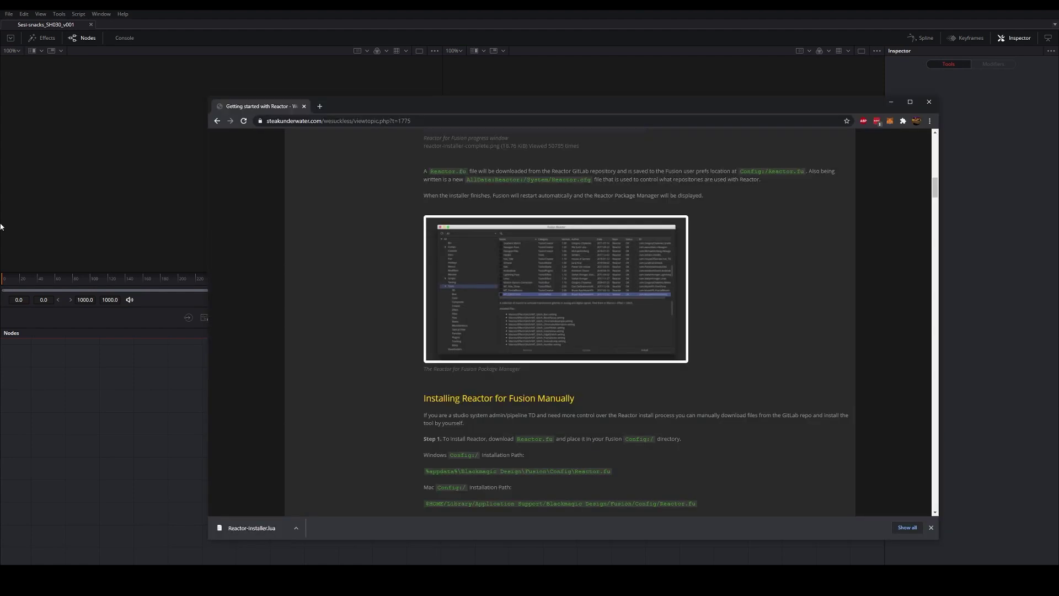
{"action": "key", "text": "ctrl+t"}
{"action": "type", "text": "frisch:"}
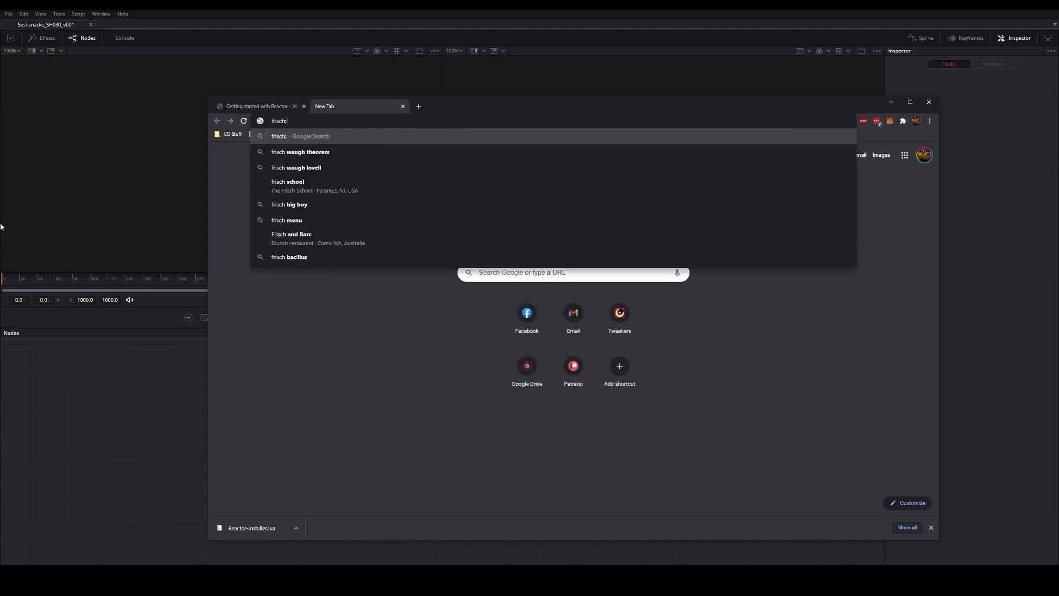
{"action": "type", "text": "uft"}
{"action": "key", "text": "Return"}
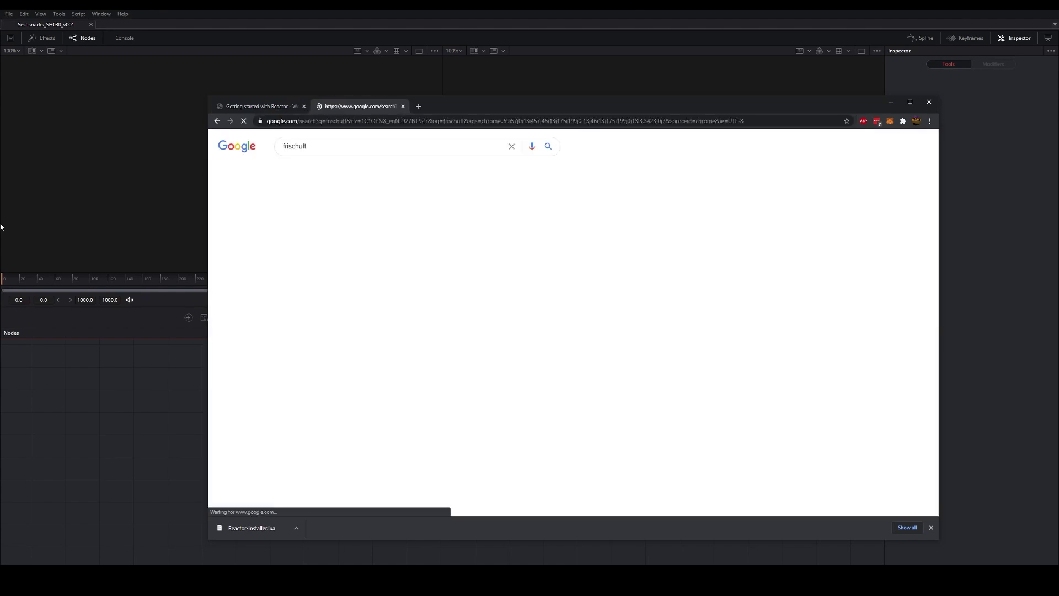
{"action": "left_click", "coordinate": [325, 248]}
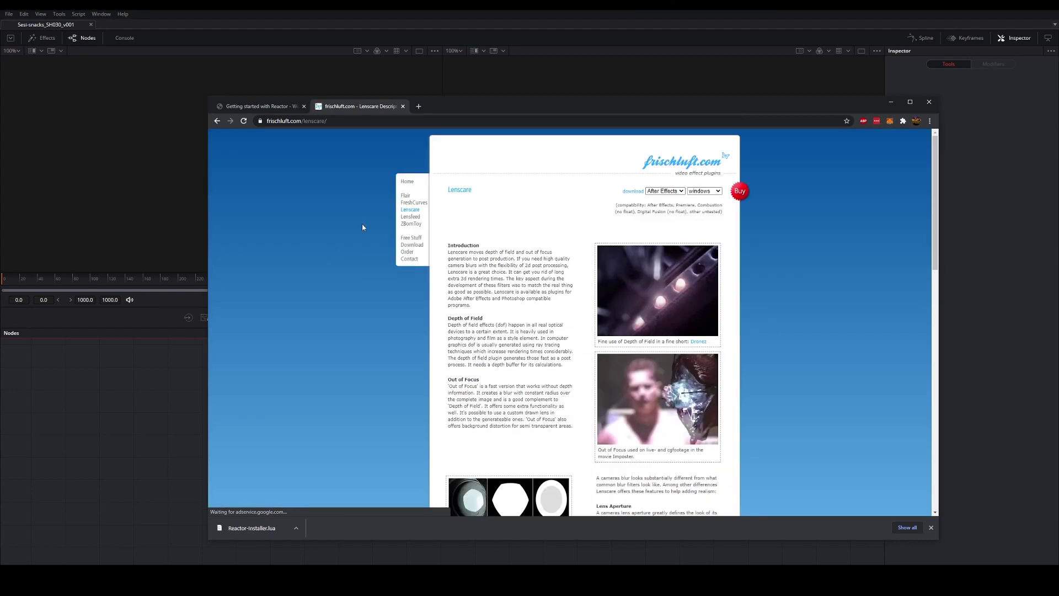
Open the frischluft Download page, locate the Windows OpenFX version of Lenscare, and return to Fusion.
{"action": "left_click", "coordinate": [410, 246]}
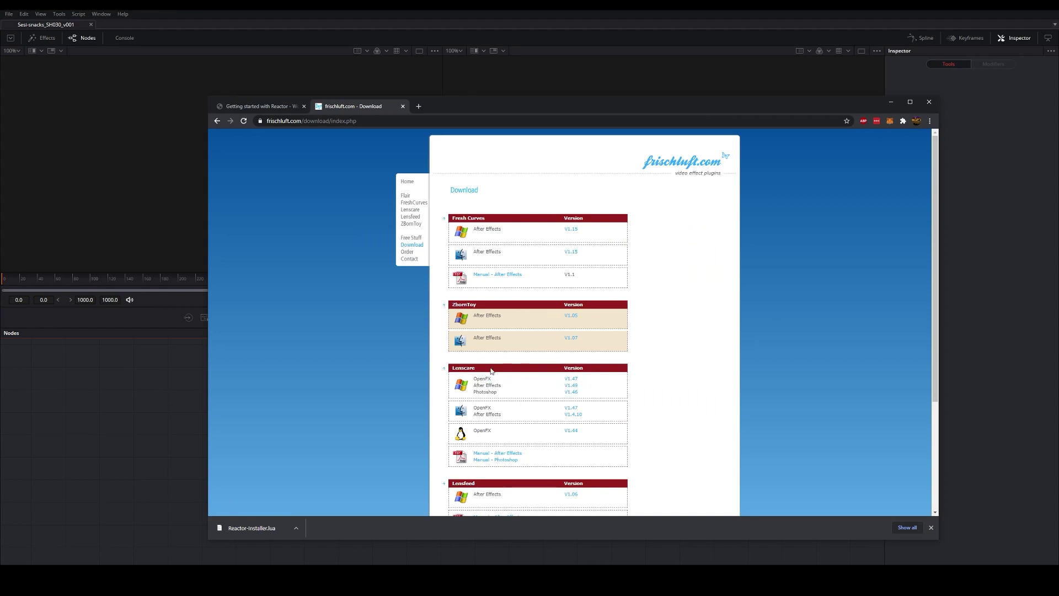
{"action": "left_click_drag", "start_coordinate": [476, 378], "coordinate": [507, 380]}
{"action": "left_click", "coordinate": [539, 383]}
{"action": "left_click", "coordinate": [139, 437]}
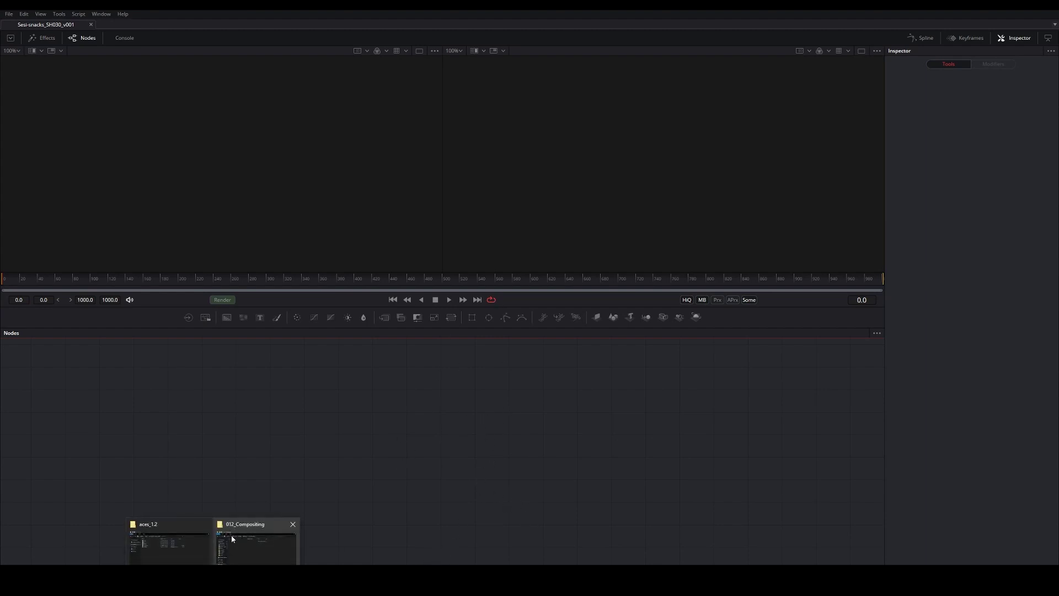
Switch to the File Explorer window and go to the SESI-SNACKS_Project folder inside 006_SESI-snacks/Tutorial.
{"action": "left_click", "coordinate": [235, 541]}
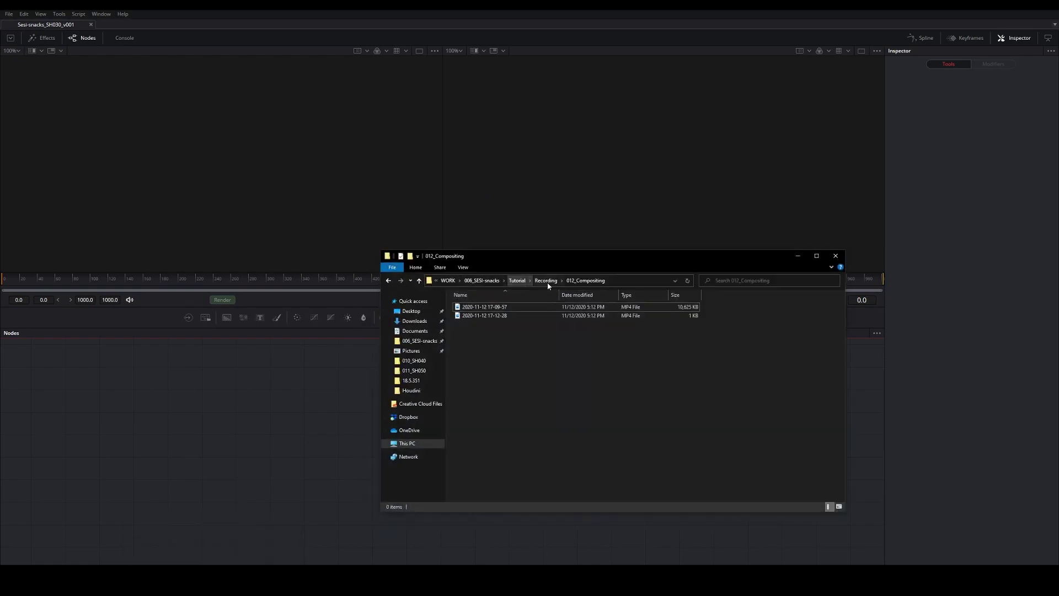
{"action": "left_click", "coordinate": [548, 285]}
{"action": "left_click", "coordinate": [545, 280]}
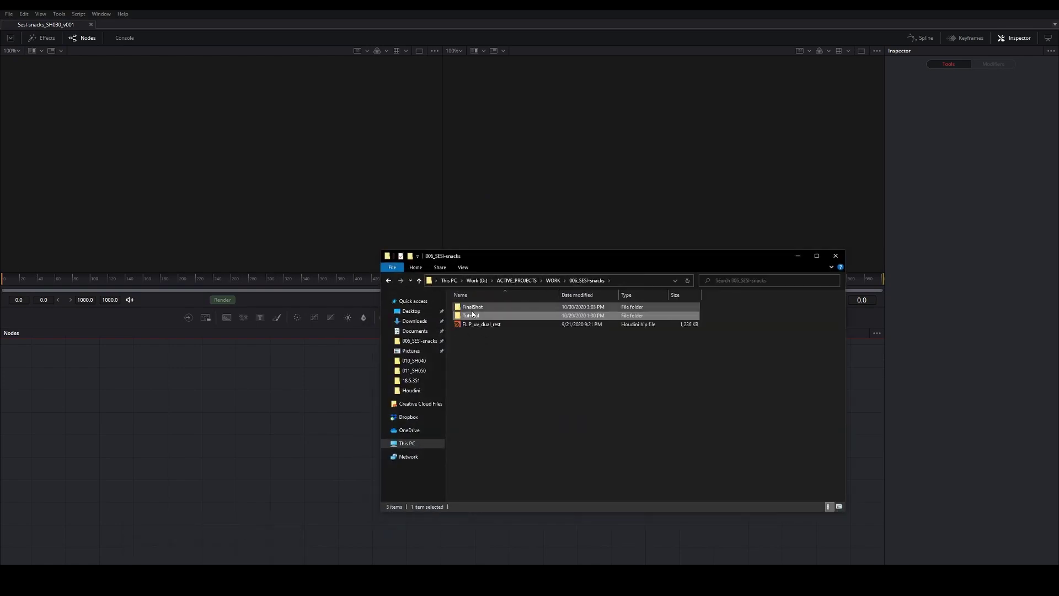
{"action": "double_click", "coordinate": [473, 314]}
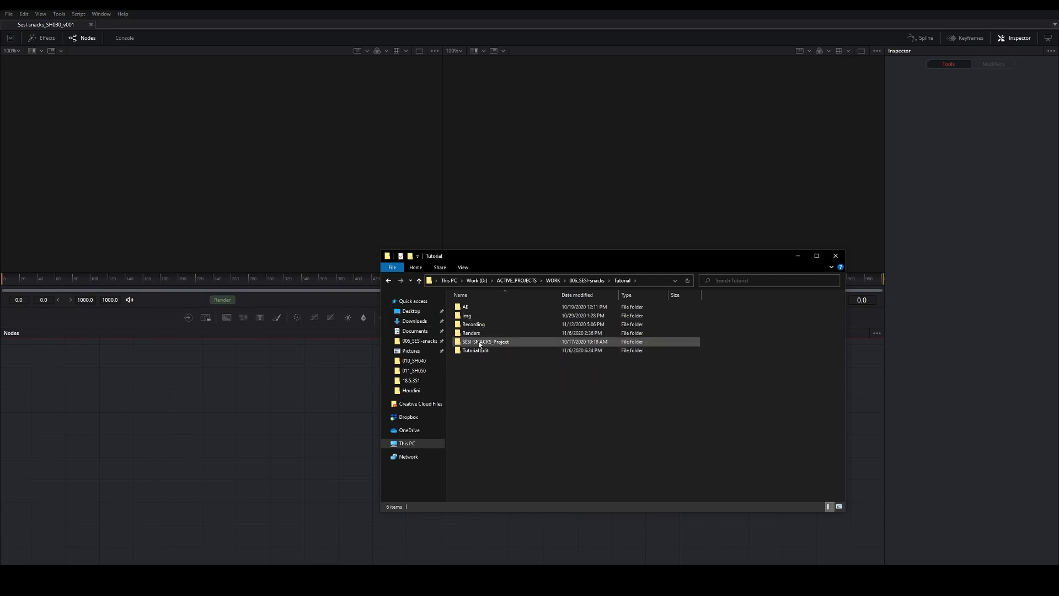
{"action": "double_click", "coordinate": [478, 342]}
{"action": "left_click", "coordinate": [385, 301]}
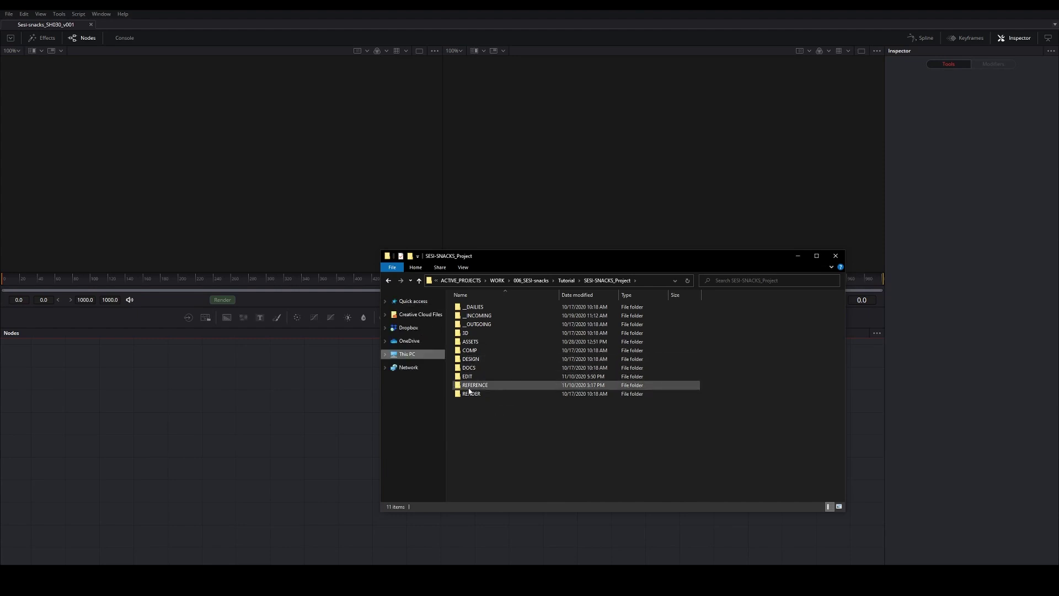
Go into the project's RENDER/3D folder and open the SH030 shot folder.
{"action": "double_click", "coordinate": [471, 394]}
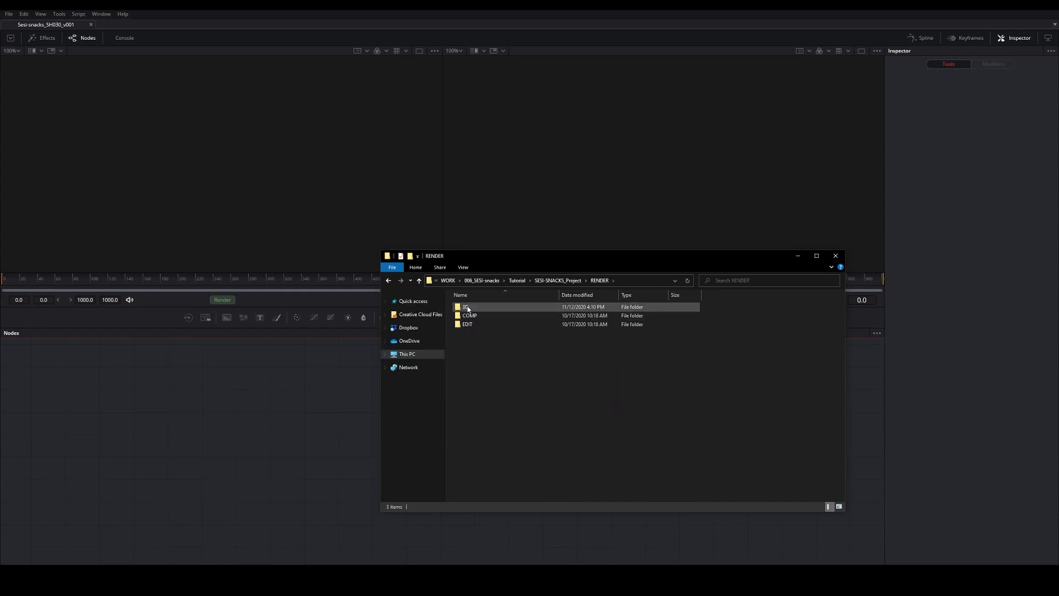
{"action": "double_click", "coordinate": [467, 307]}
{"action": "left_click", "coordinate": [477, 325]}
{"action": "key", "text": "alt+Left"}
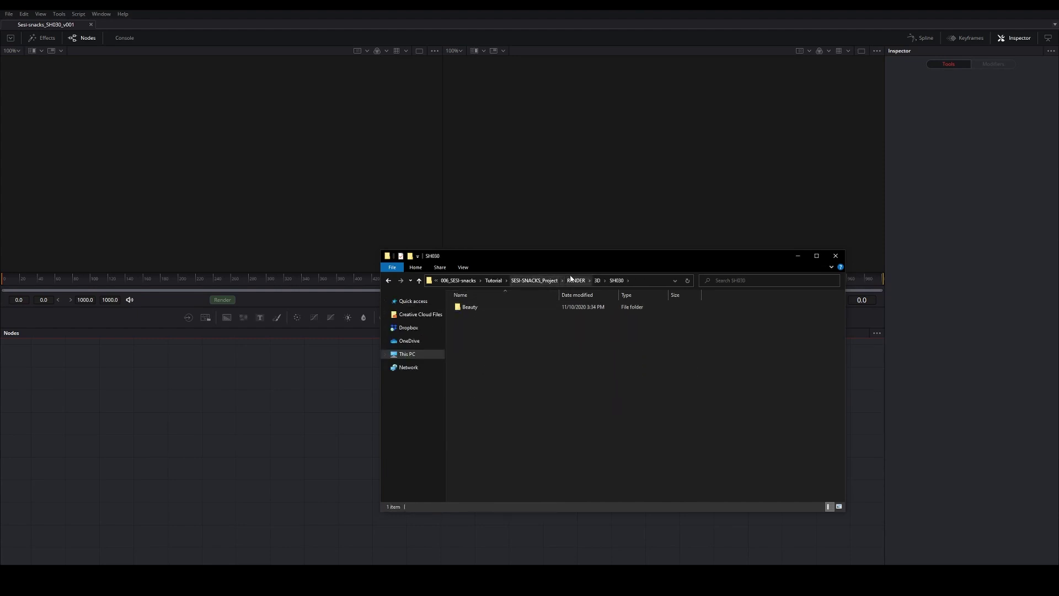
Go up to the 006_SESI-snacks folder and open FinalShot/RENDER/3D/030.
{"action": "key", "text": "alt+Left"}
{"action": "left_click", "coordinate": [531, 281]}
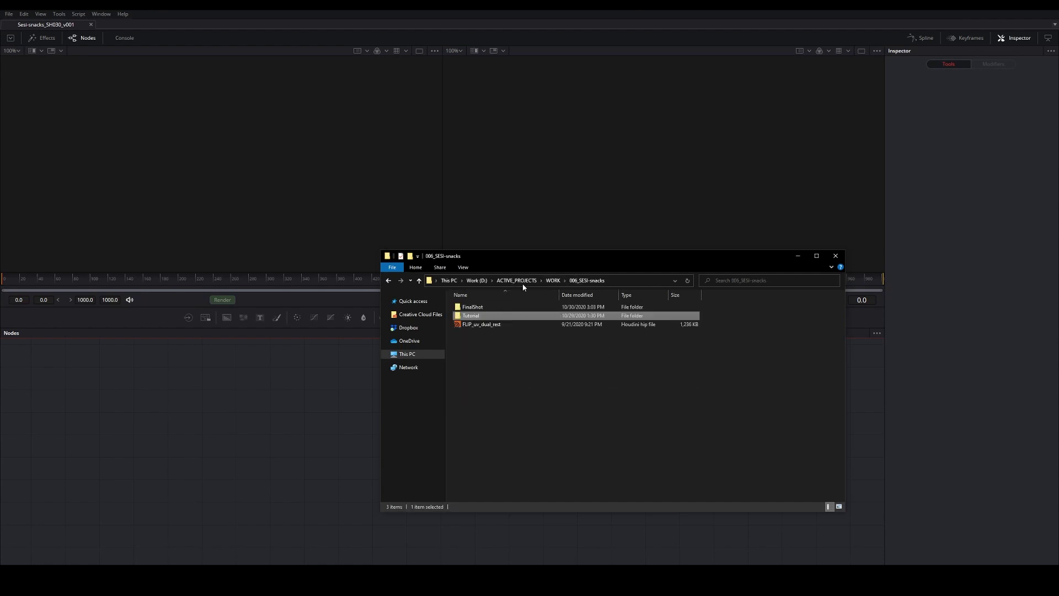
{"action": "double_click", "coordinate": [475, 307]}
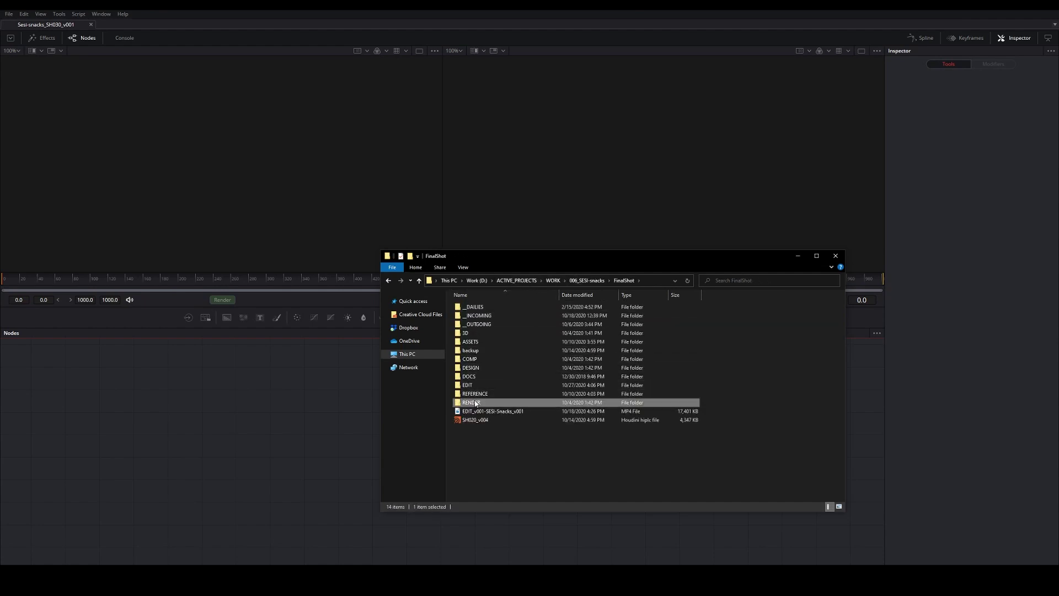
{"action": "double_click", "coordinate": [471, 402]}
{"action": "double_click", "coordinate": [467, 307]}
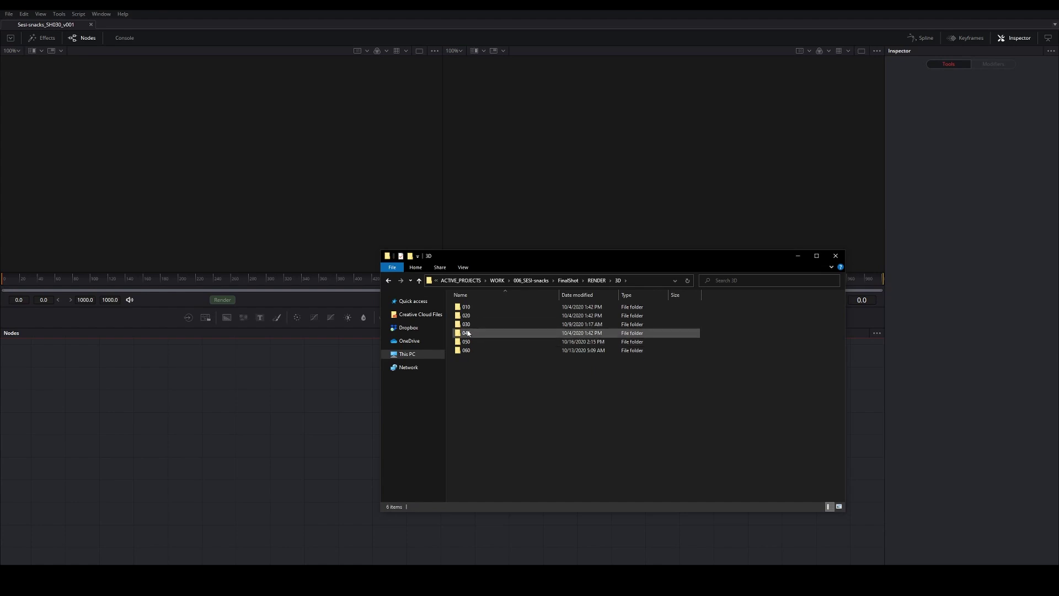
{"action": "left_click", "coordinate": [467, 325]}
{"action": "double_click", "coordinate": [467, 324]}
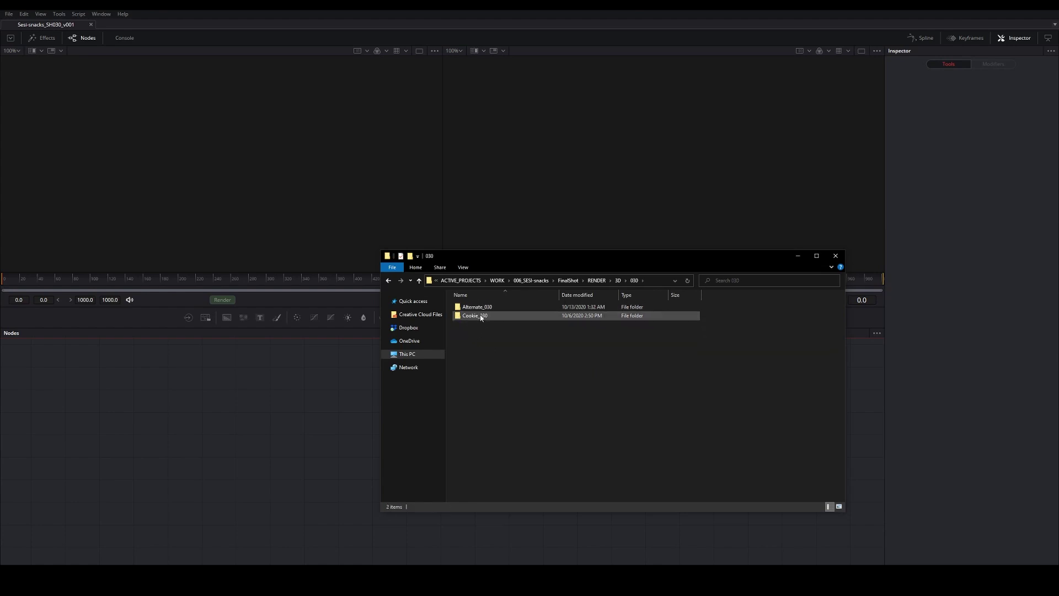
Check the rendered frames in Cookie_030/3, and return to the 030 folder.
{"action": "double_click", "coordinate": [478, 315]}
{"action": "double_click", "coordinate": [464, 316]}
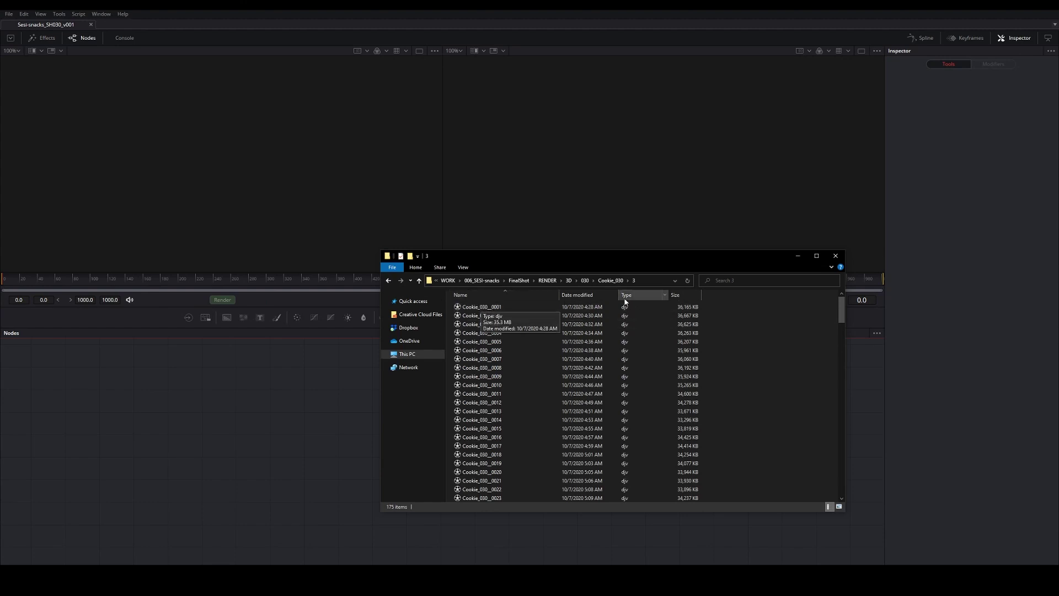
{"action": "left_click", "coordinate": [610, 280]}
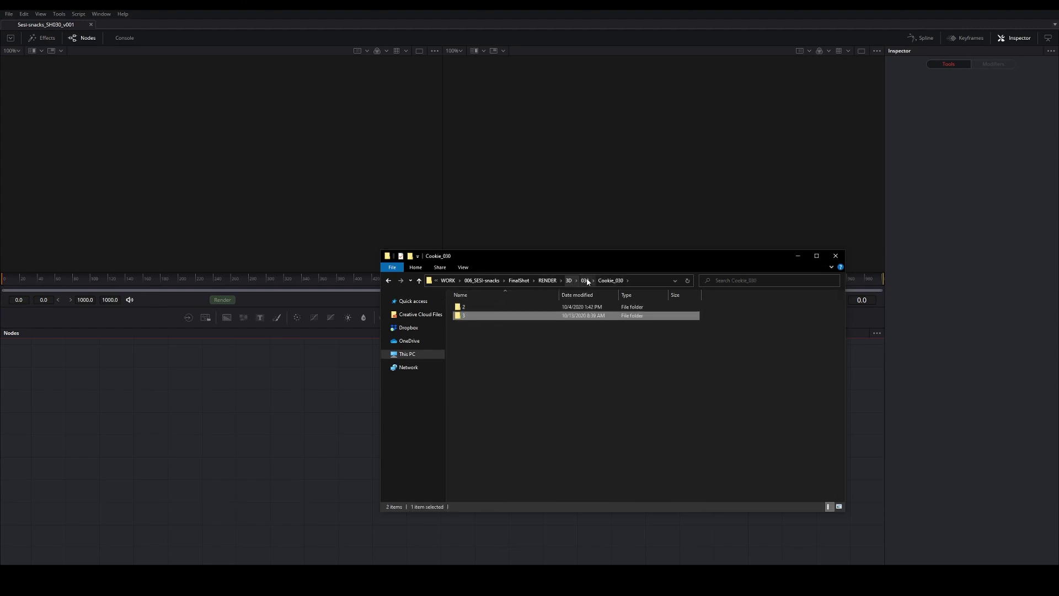
{"action": "left_click", "coordinate": [584, 280]}
Open the Alternate_030/3 folder and load its Alternate_030 image sequence into Fusion's node graph.
{"action": "double_click", "coordinate": [466, 306]}
{"action": "double_click", "coordinate": [466, 323]}
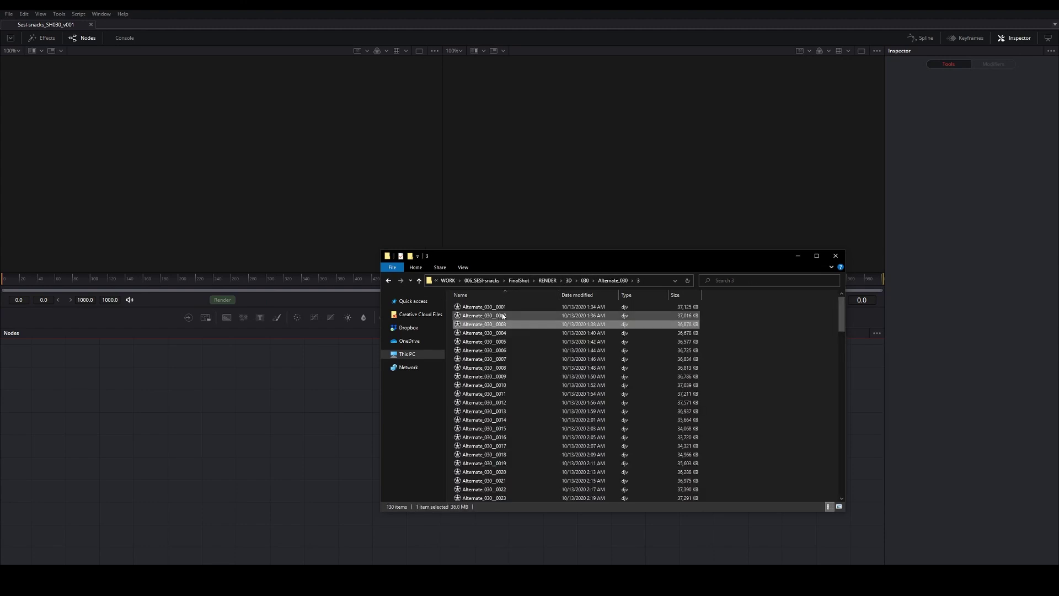
{"action": "left_click_drag", "start_coordinate": [491, 309], "coordinate": [391, 424]}
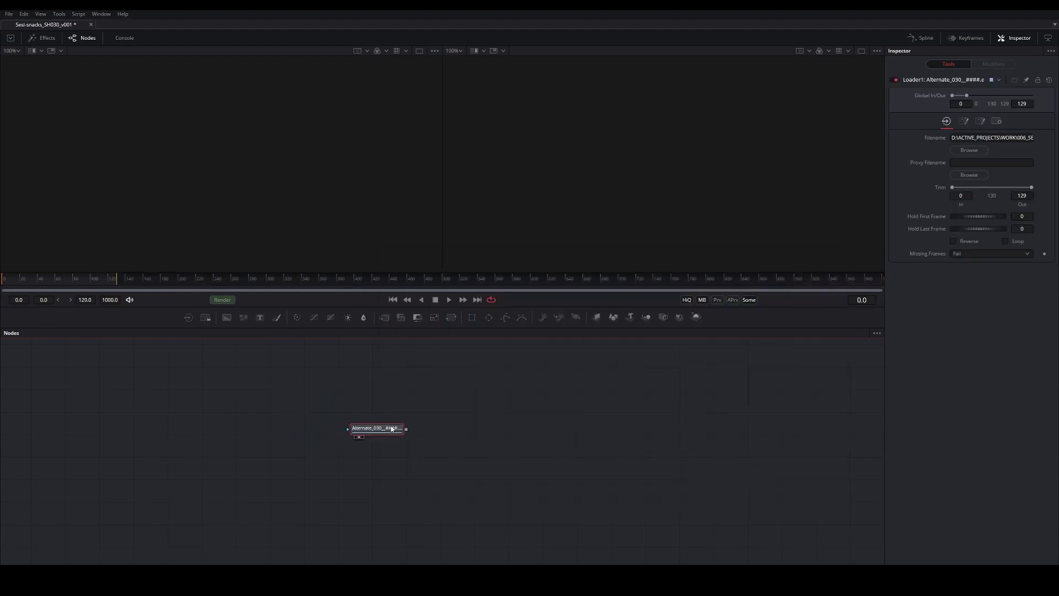
Display the Alternate_030 loader in both viewers, frame the image in each, and reposition the node in the graph.
{"action": "key", "text": "2"}
{"action": "left_click_drag", "start_coordinate": [577, 244], "coordinate": [631, 211]}
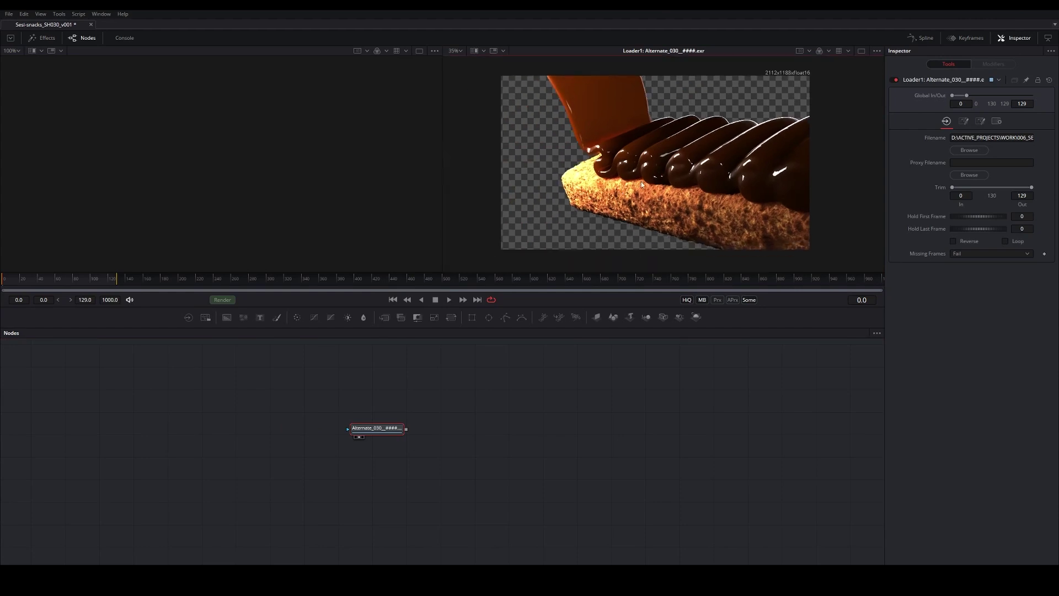
{"action": "left_click_drag", "start_coordinate": [670, 170], "coordinate": [684, 196]}
{"action": "left_click_drag", "start_coordinate": [386, 428], "coordinate": [429, 437]}
{"action": "key", "text": "1"}
{"action": "scroll", "coordinate": [294, 181], "scroll_direction": "down", "scroll_amount": 2}
{"action": "left_click_drag", "start_coordinate": [560, 177], "coordinate": [485, 167]}
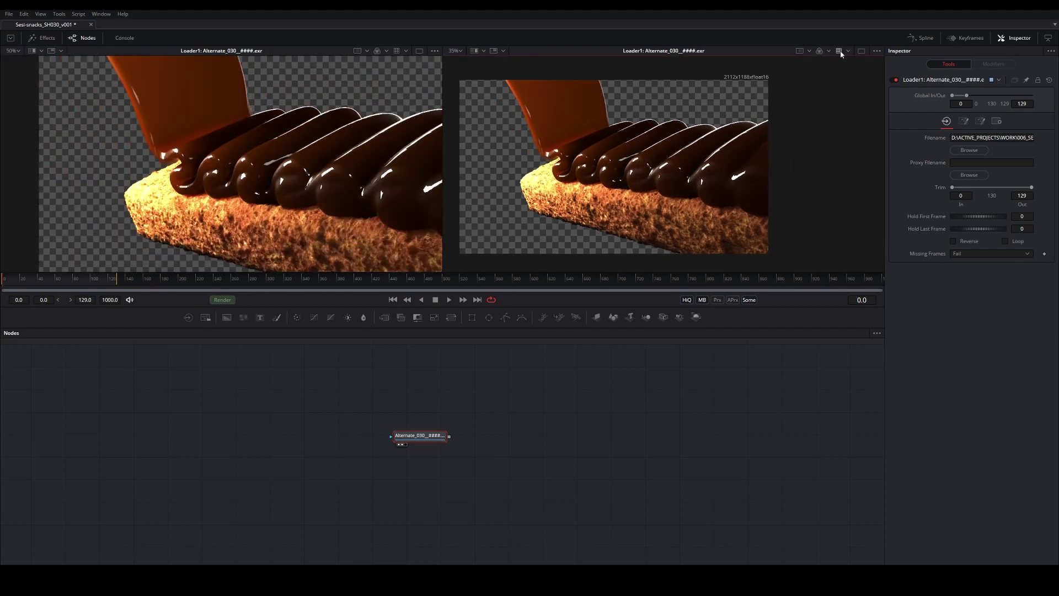
Set the right viewer's LUT to OCIO ColorSpace ViewLUT and open its LUT editor.
{"action": "left_click", "coordinate": [848, 51]}
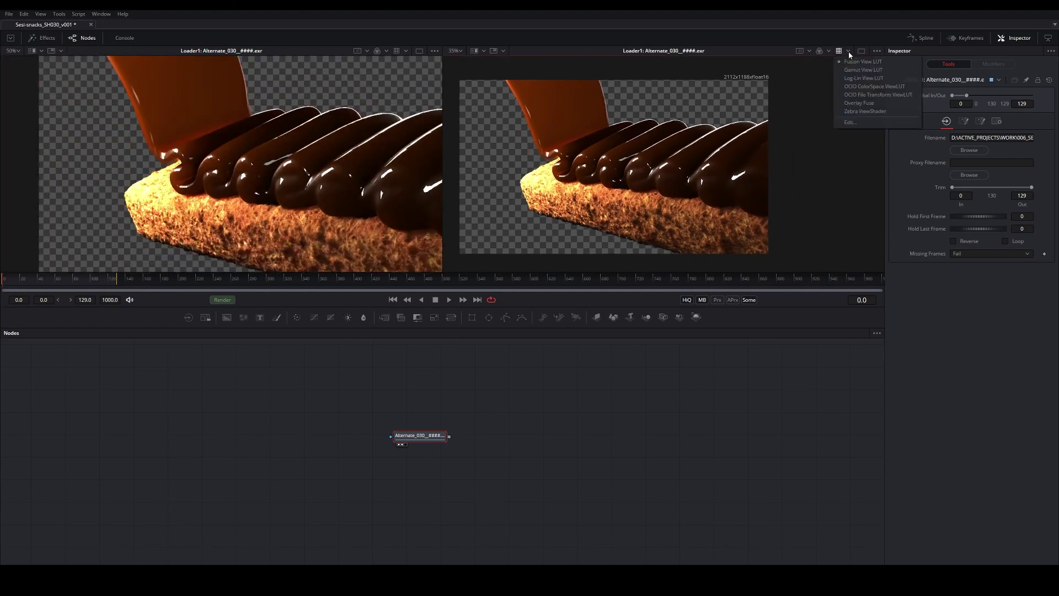
{"action": "left_click", "coordinate": [865, 87]}
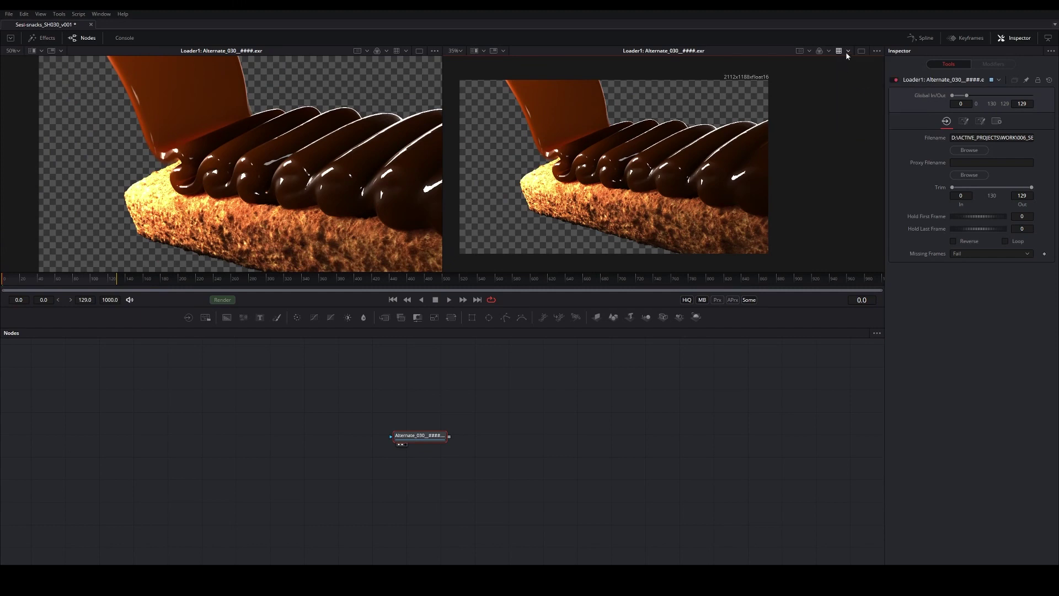
{"action": "left_click", "coordinate": [847, 51]}
{"action": "left_click", "coordinate": [850, 122]}
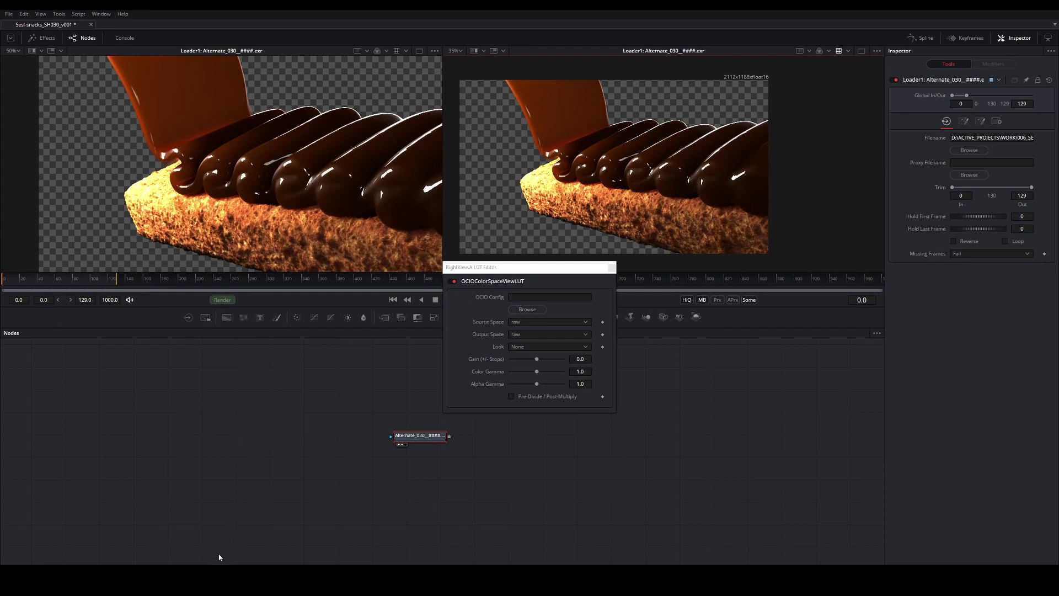
Copy the aces_1.2 folder path from File Explorer and use it to load config.ocio as the right viewer's OCIO config.
{"action": "left_click", "coordinate": [165, 545]}
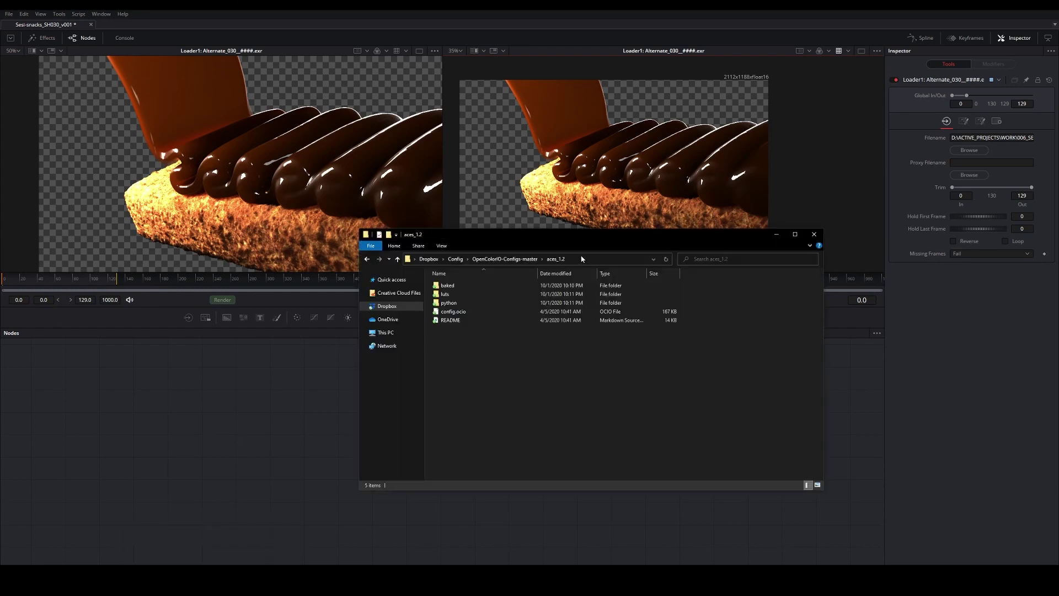
{"action": "left_click", "coordinate": [602, 259]}
{"action": "key", "text": "ctrl+c"}
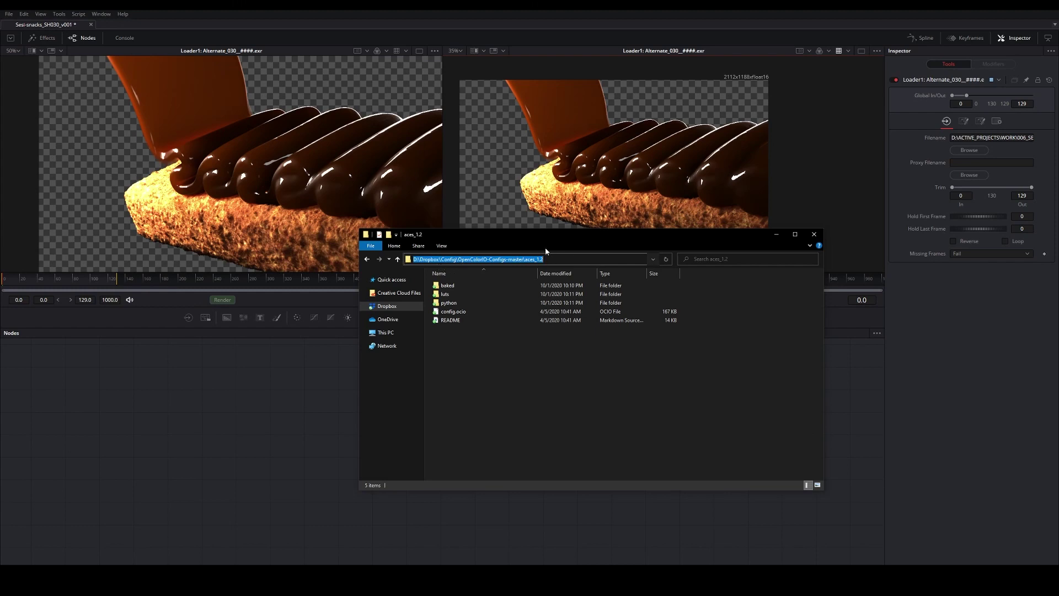
{"action": "left_click", "coordinate": [776, 233]}
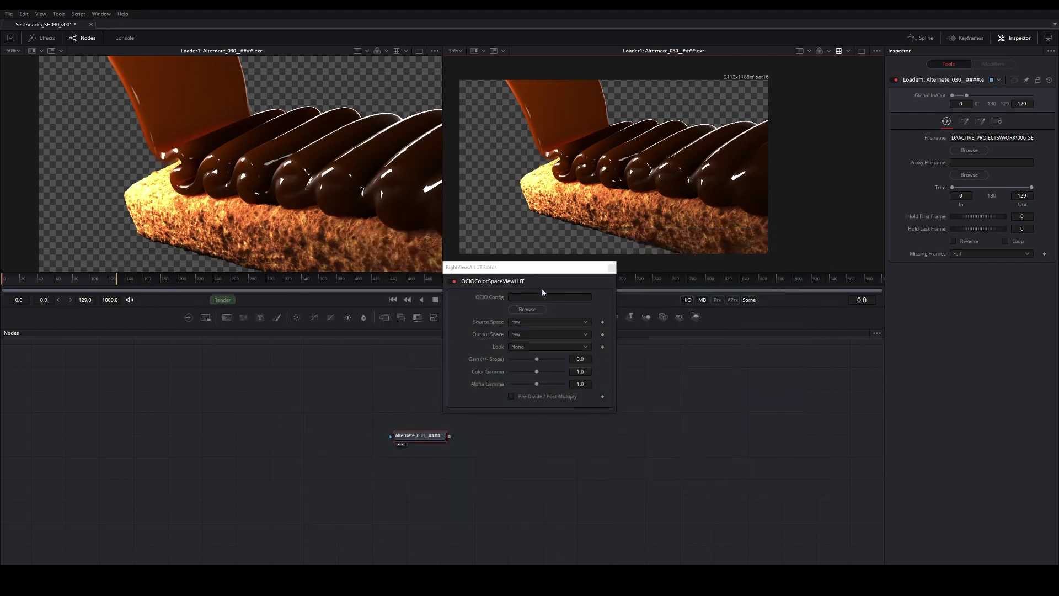
{"action": "left_click", "coordinate": [543, 298]}
{"action": "key", "text": "ctrl+v"}
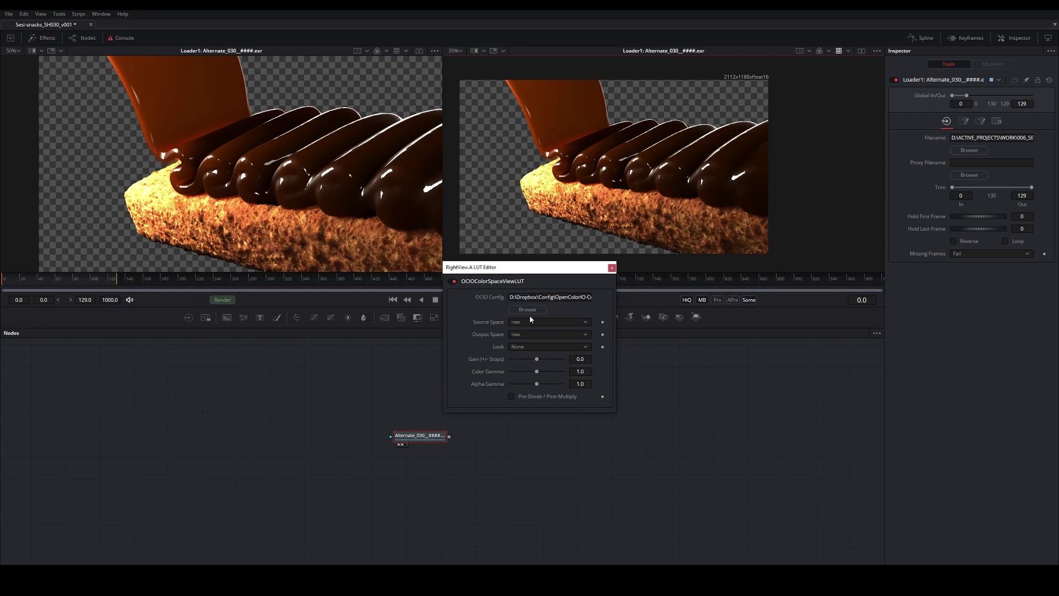
{"action": "left_click", "coordinate": [528, 310]}
{"action": "key", "text": "Return"}
Set the right viewer LUT's source space to ACES - ACEScg and output space to out_rec709, and close the LUT editor.
{"action": "left_click", "coordinate": [550, 322]}
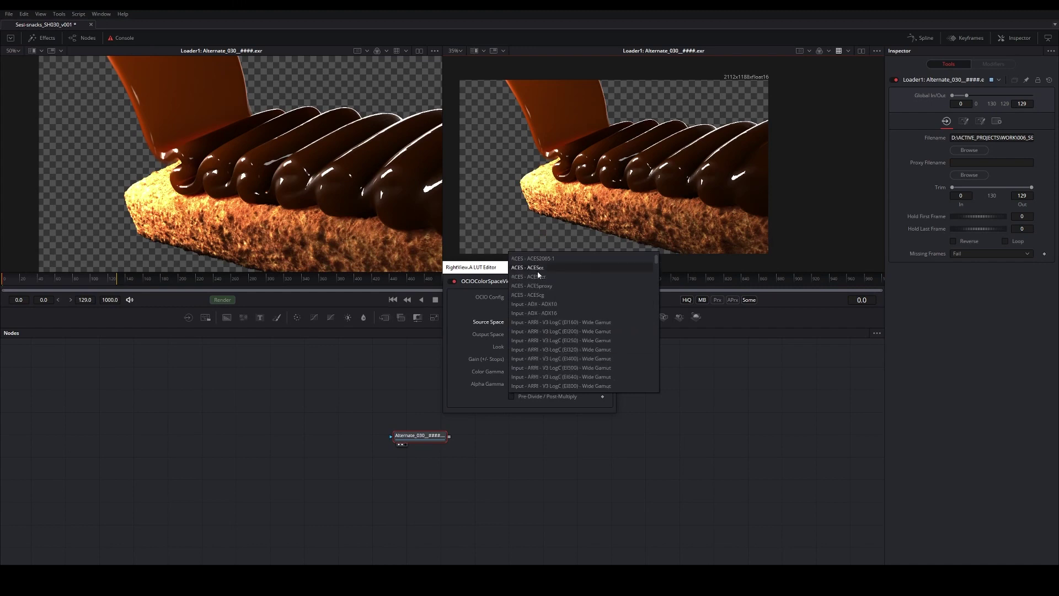
{"action": "left_click", "coordinate": [538, 286]}
{"action": "left_click", "coordinate": [538, 334]}
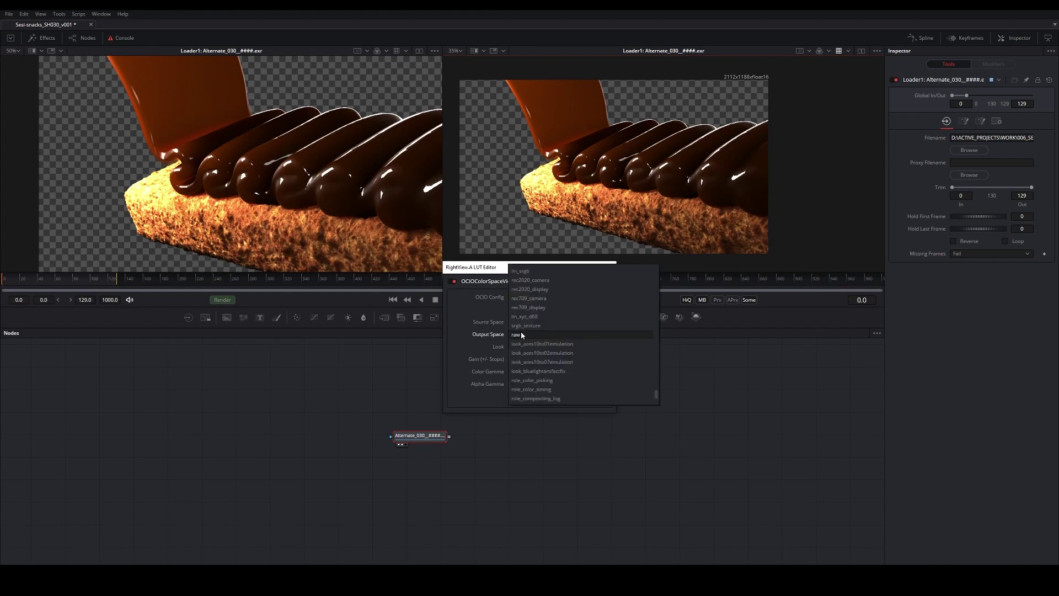
{"action": "scroll", "coordinate": [549, 327], "scroll_direction": "up", "scroll_amount": 5}
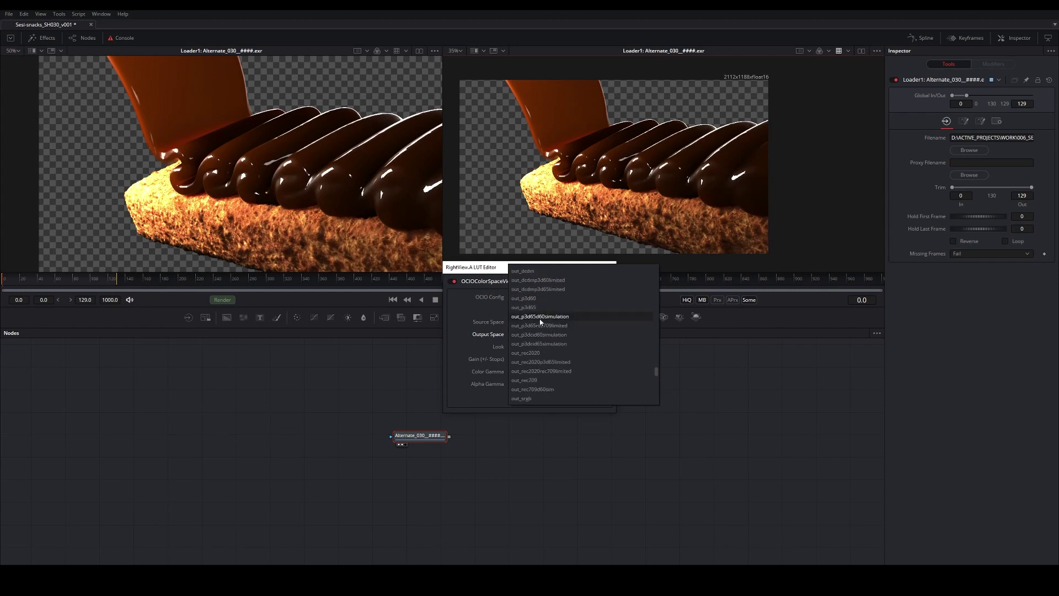
{"action": "scroll", "coordinate": [546, 324], "scroll_direction": "up", "scroll_amount": 1}
{"action": "scroll", "coordinate": [541, 324], "scroll_direction": "down", "scroll_amount": 1}
{"action": "left_click", "coordinate": [533, 380]}
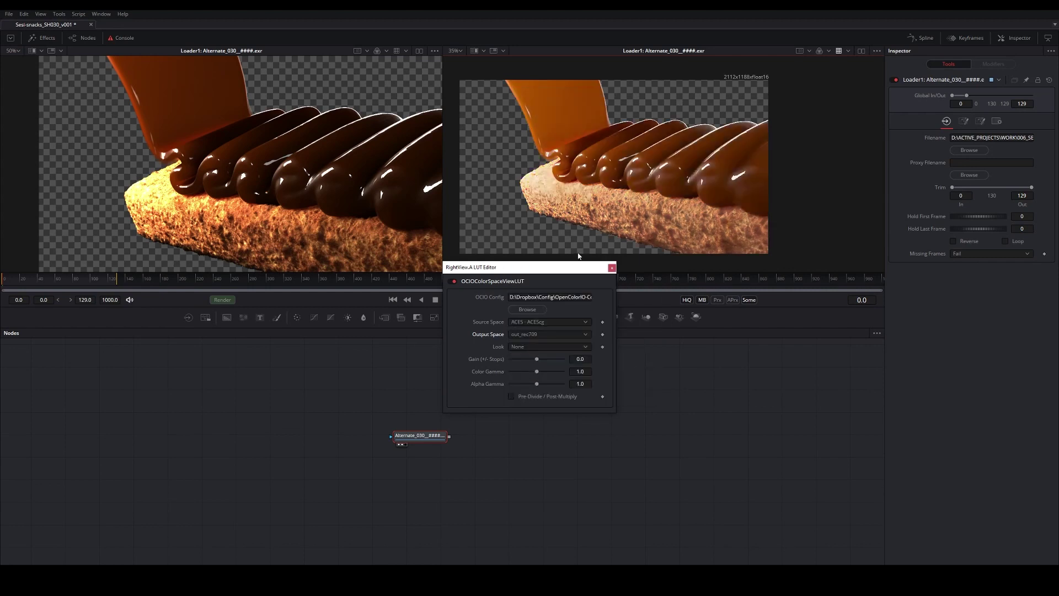
{"action": "left_click", "coordinate": [393, 380]}
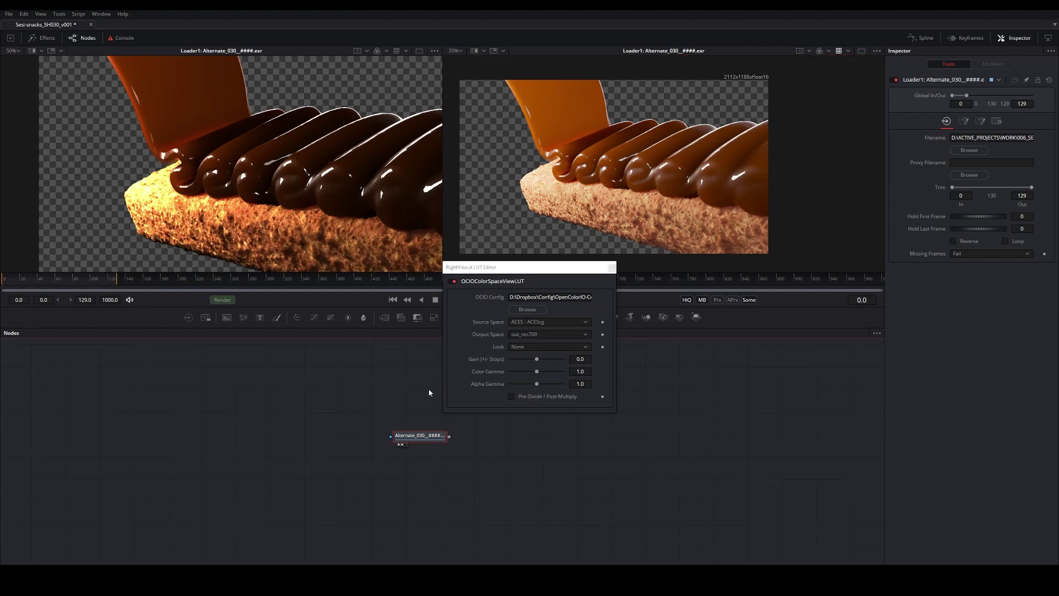
{"action": "left_click", "coordinate": [611, 268]}
{"action": "left_click", "coordinate": [388, 50]}
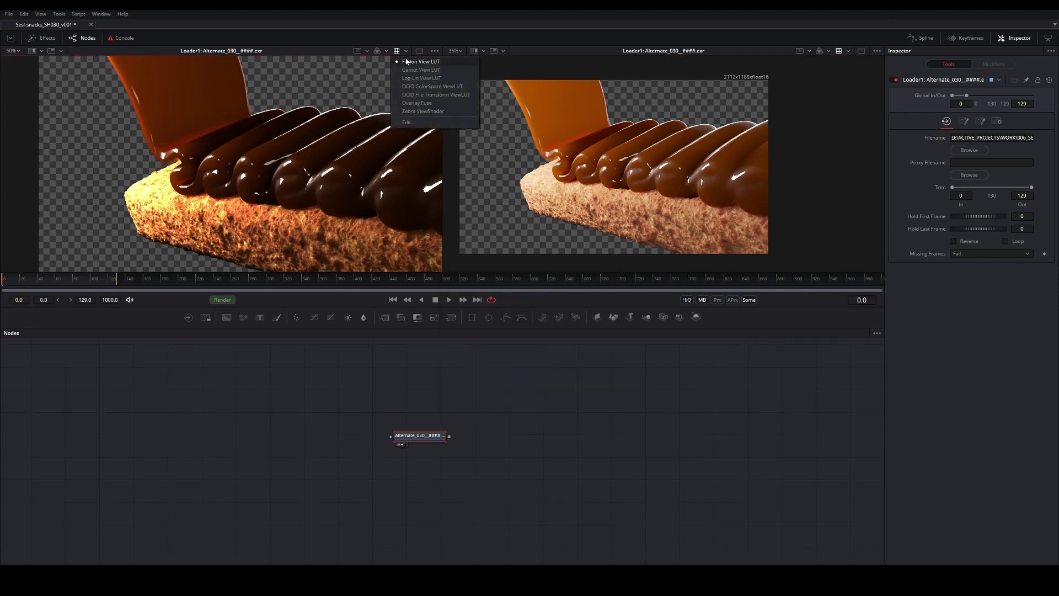
{"action": "left_click", "coordinate": [409, 122]}
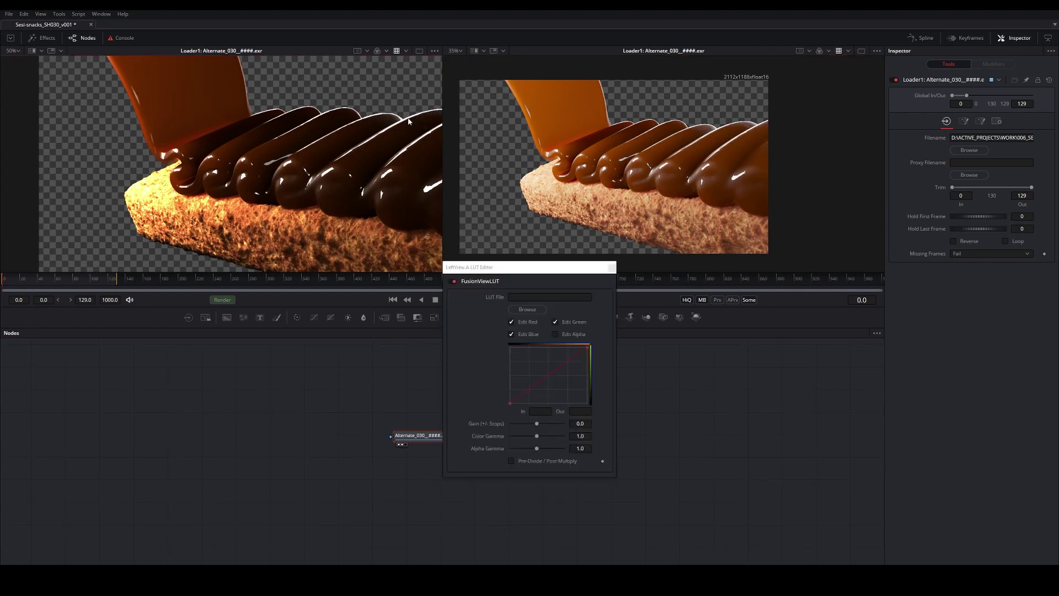
{"action": "left_click", "coordinate": [527, 309]}
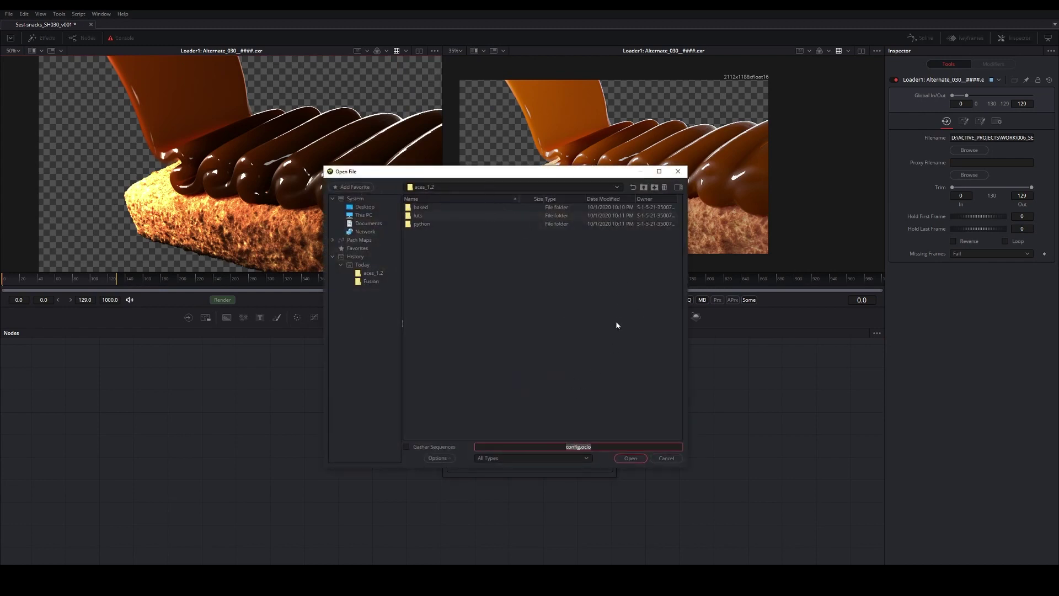
{"action": "left_click", "coordinate": [665, 458]}
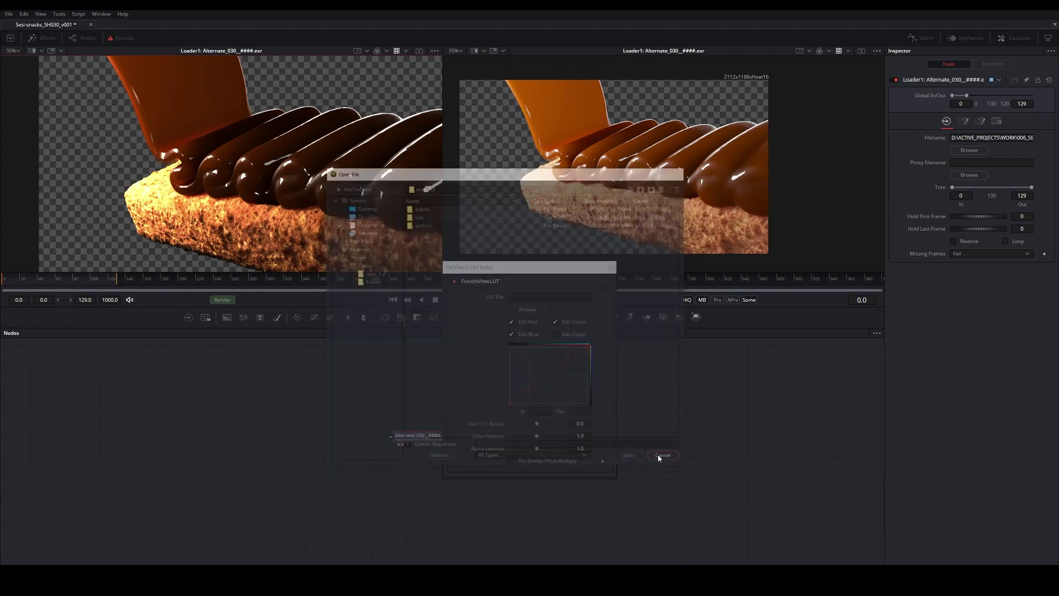
{"action": "left_click", "coordinate": [529, 309]}
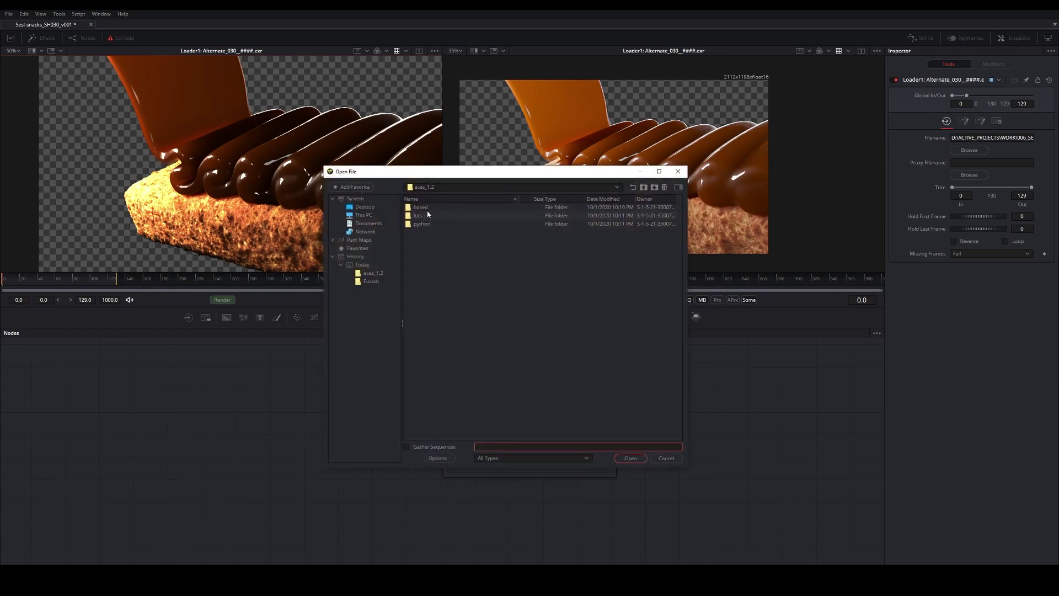
{"action": "left_click", "coordinate": [630, 458]}
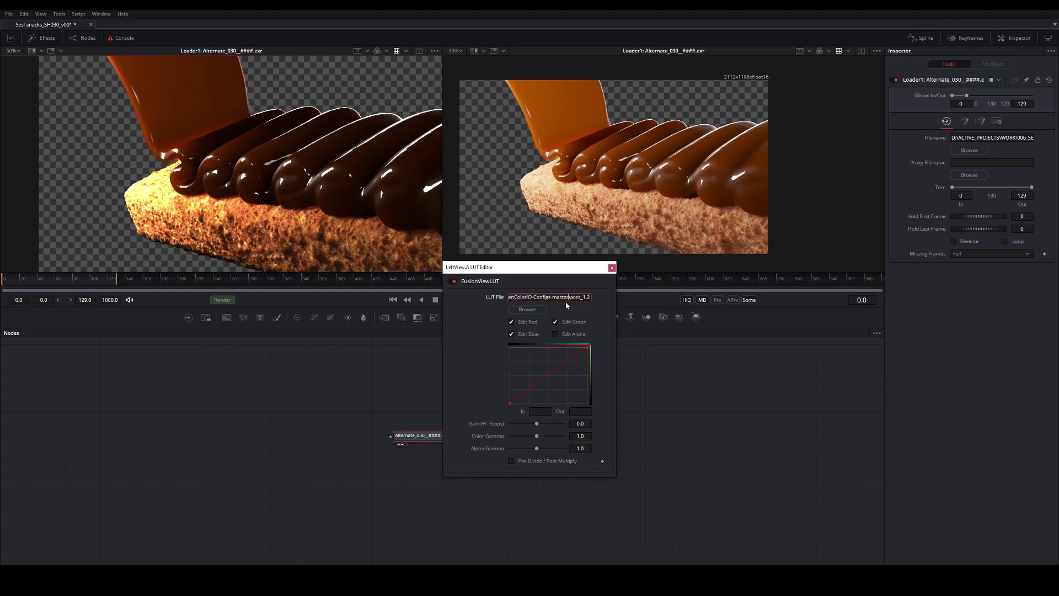
{"action": "left_click", "coordinate": [612, 268]}
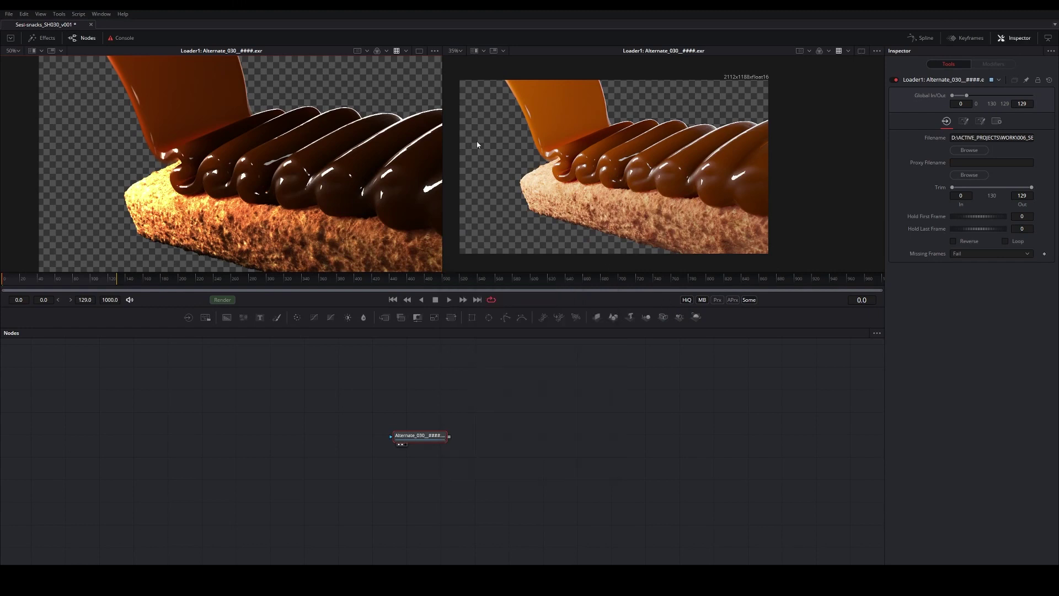
Apply OCIO ColorSpace ViewLUT to the left viewer and load config.ocio from aces_1.2 as its OCIO config.
{"action": "left_click", "coordinate": [406, 51]}
{"action": "left_click", "coordinate": [398, 53]}
{"action": "left_click", "coordinate": [406, 50]}
{"action": "left_click", "coordinate": [412, 117]}
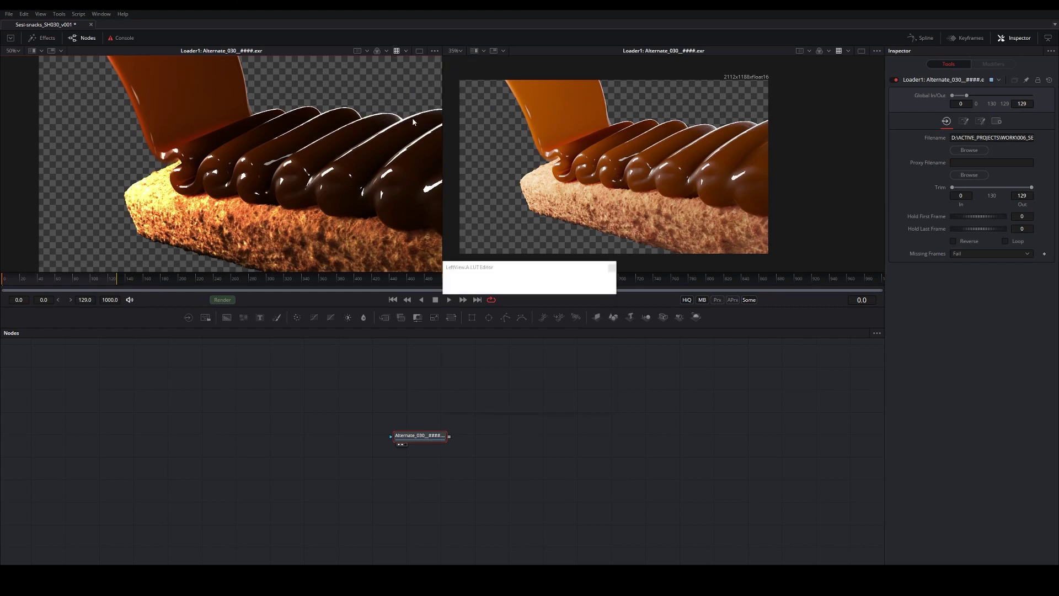
{"action": "left_click", "coordinate": [527, 309]}
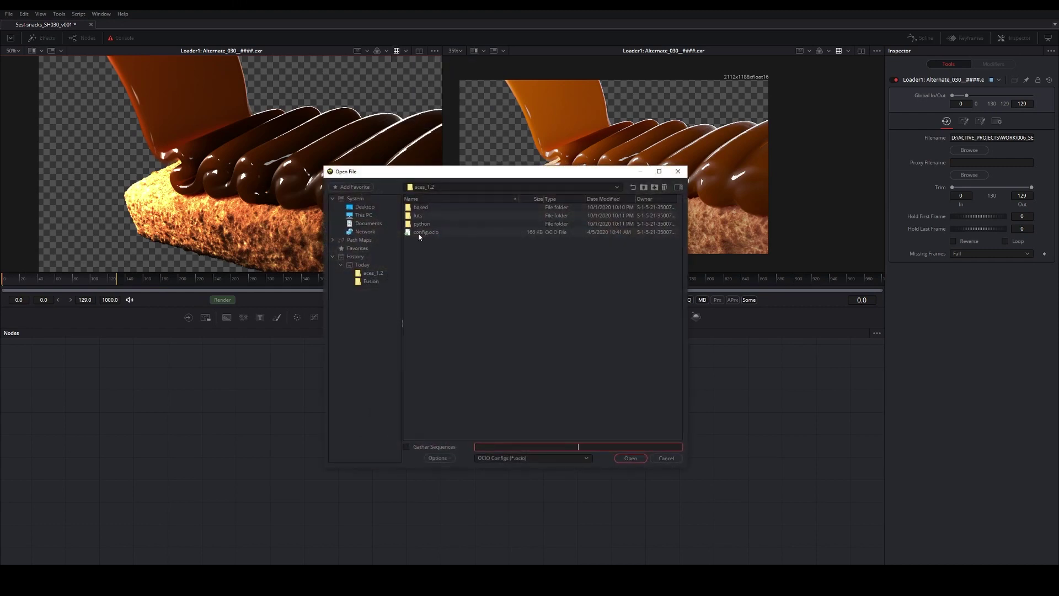
{"action": "double_click", "coordinate": [418, 233]}
Set the left viewer LUT's source space to ACES - ACEScg and output space to out_rec709.
{"action": "left_click", "coordinate": [529, 321]}
{"action": "scroll", "coordinate": [529, 303], "scroll_direction": "up", "scroll_amount": 5}
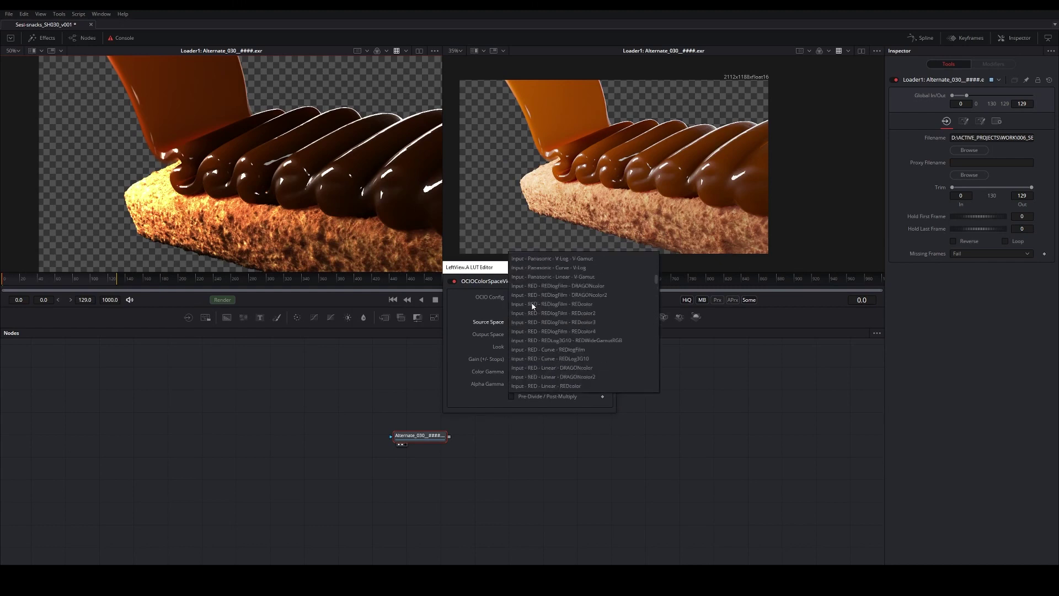
{"action": "left_click", "coordinate": [528, 294]}
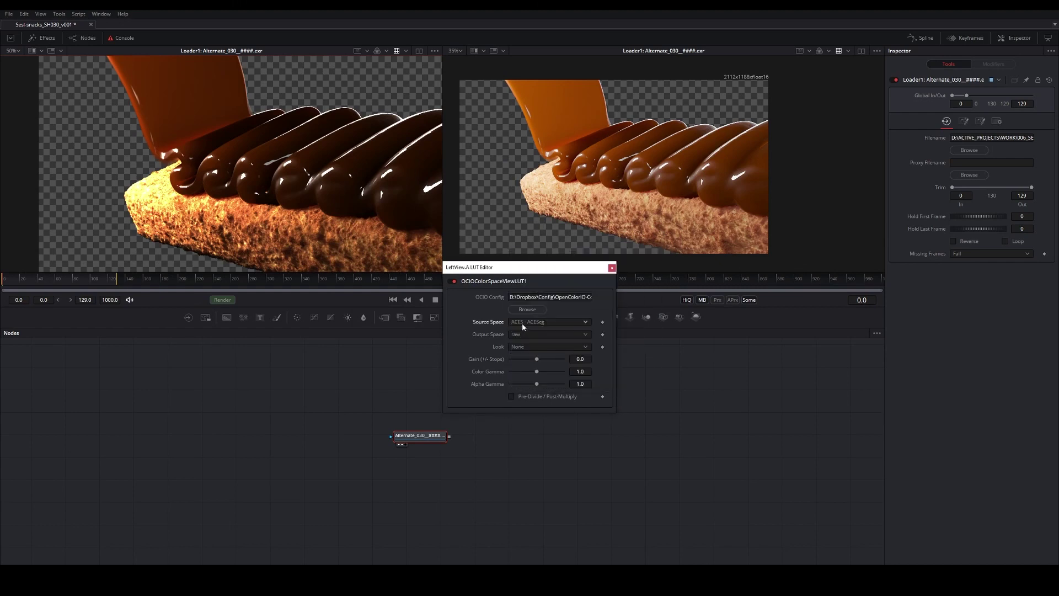
{"action": "left_click", "coordinate": [531, 333]}
{"action": "scroll", "coordinate": [531, 328], "scroll_direction": "up", "scroll_amount": 8}
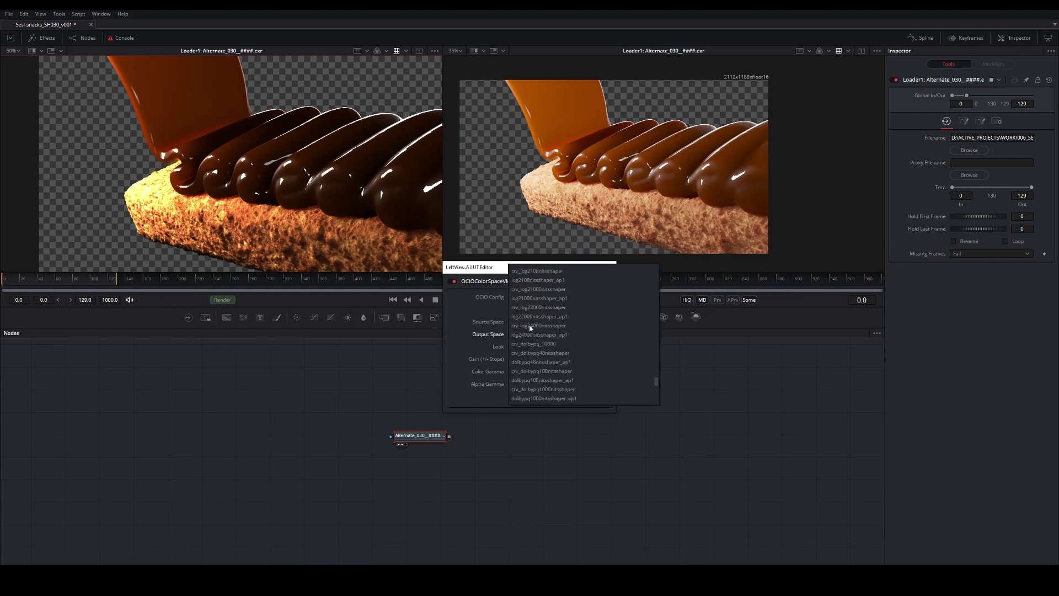
{"action": "left_click", "coordinate": [531, 326]}
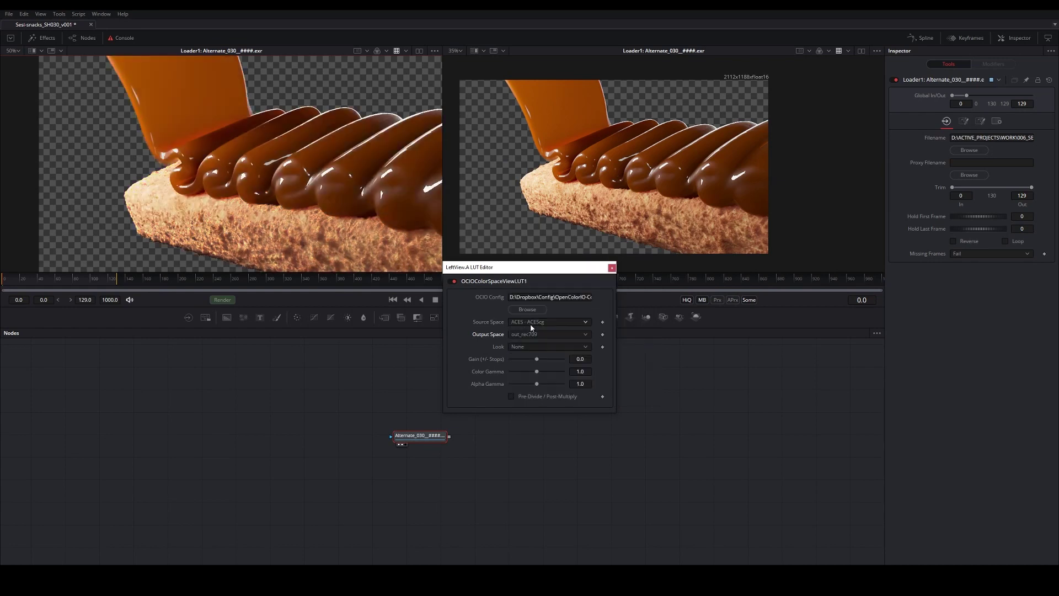
Close the left viewer's LUT editor and save the composition.
{"action": "scroll", "coordinate": [366, 223], "scroll_direction": "down", "scroll_amount": 2}
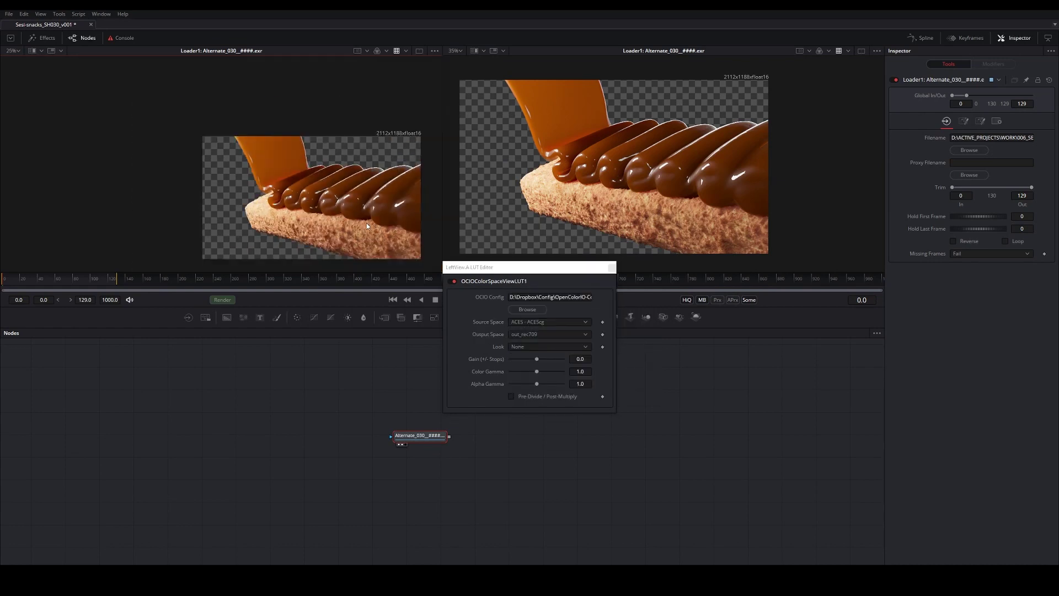
{"action": "left_click", "coordinate": [611, 267]}
{"action": "key", "text": "ctrl+s"}
{"action": "mouse_move", "coordinate": [617, 220]}
{"action": "left_mouse_down"}
{"action": "mouse_move", "coordinate": [690, 239]}
{"action": "mouse_move", "coordinate": [638, 217]}
{"action": "mouse_move", "coordinate": [611, 234]}
{"action": "left_mouse_up"}
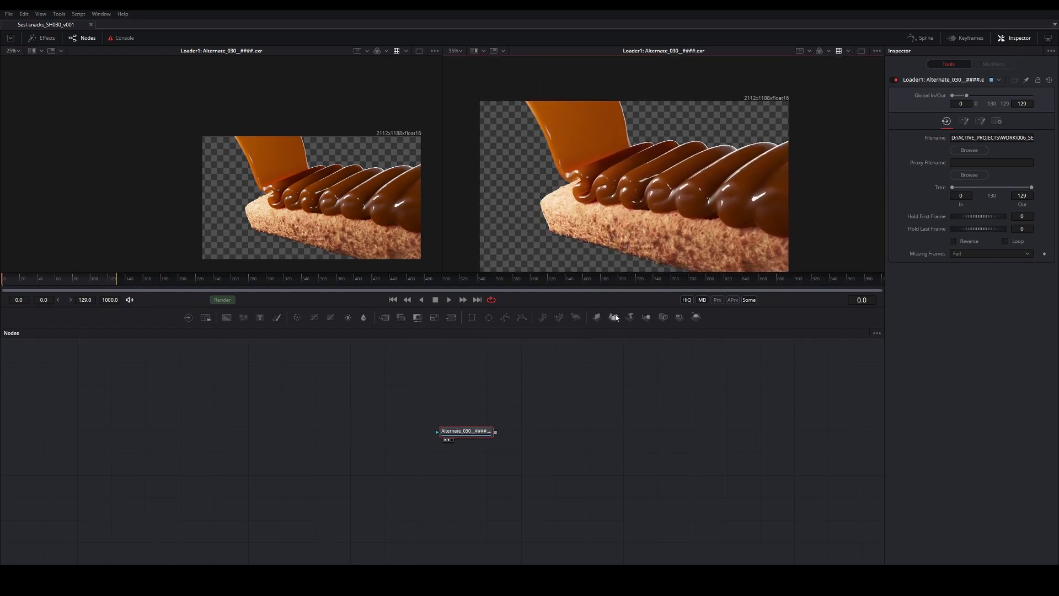
{"action": "left_click", "coordinate": [544, 421]}
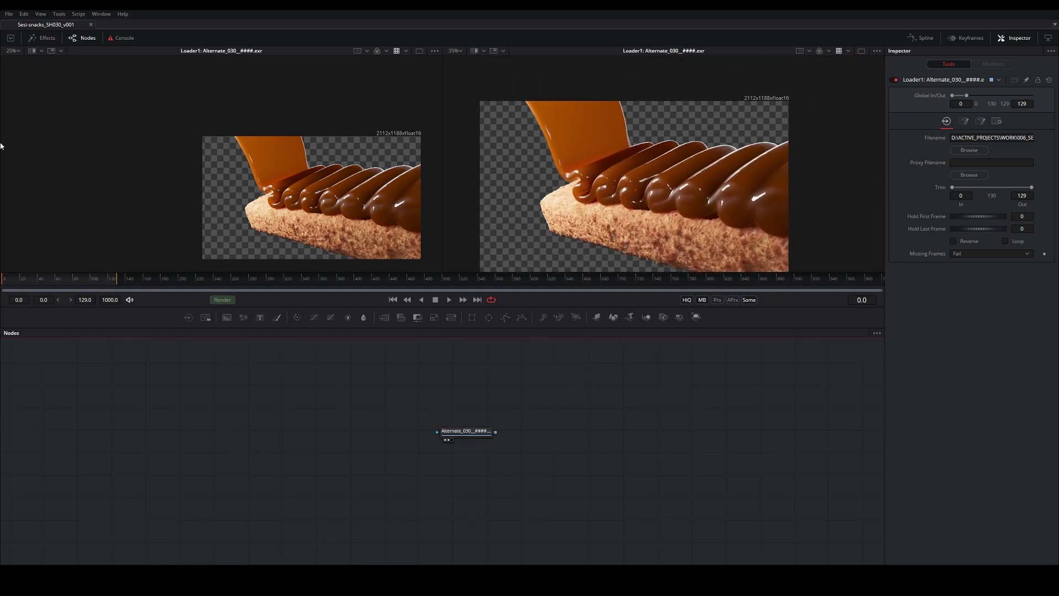
Check the composition's Frame Format preferences for resolution, frame rate and color depth, and close them without changes.
{"action": "left_click", "coordinate": [9, 14]}
{"action": "left_click", "coordinate": [34, 152]}
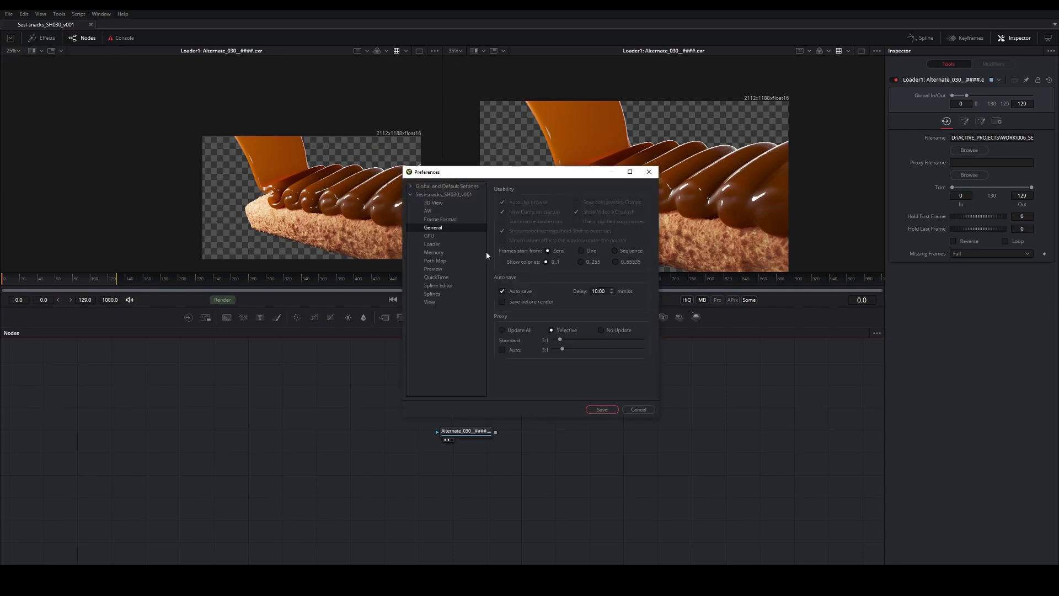
{"action": "left_click", "coordinate": [440, 220]}
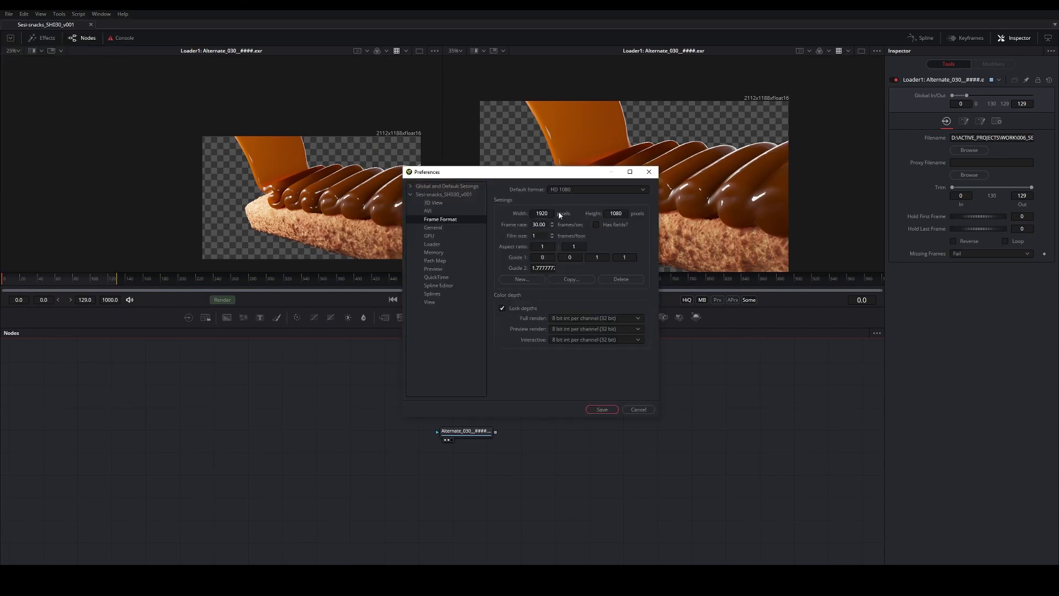
{"action": "left_click", "coordinate": [649, 171]}
{"action": "left_click_drag", "start_coordinate": [544, 400], "coordinate": [598, 385]}
{"action": "left_click_drag", "start_coordinate": [532, 421], "coordinate": [504, 419]}
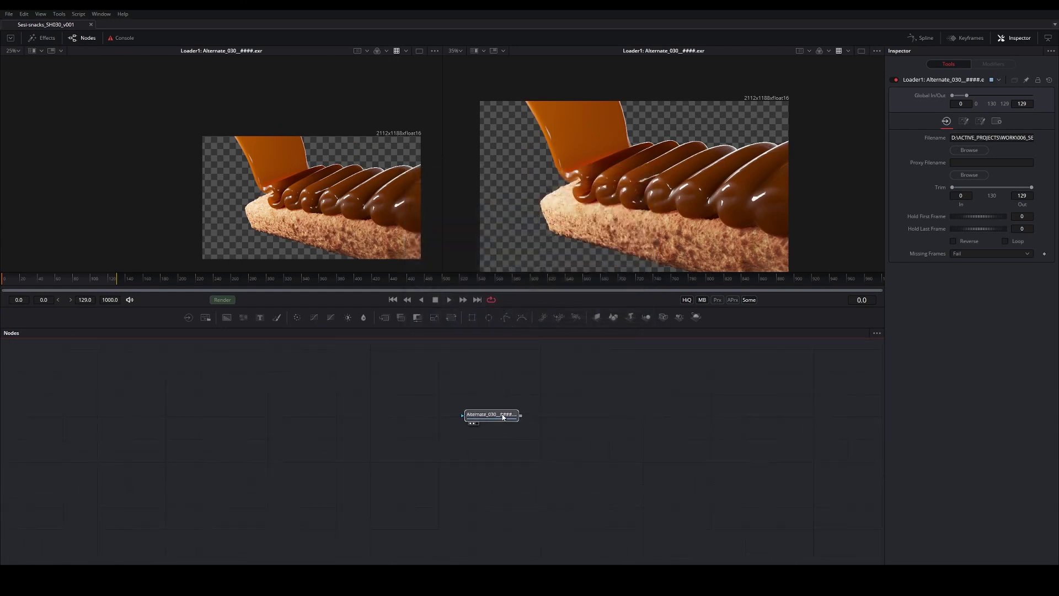
{"action": "left_click_drag", "start_coordinate": [580, 425], "coordinate": [517, 425]}
{"action": "scroll", "coordinate": [648, 251], "scroll_direction": "up", "scroll_amount": 2}
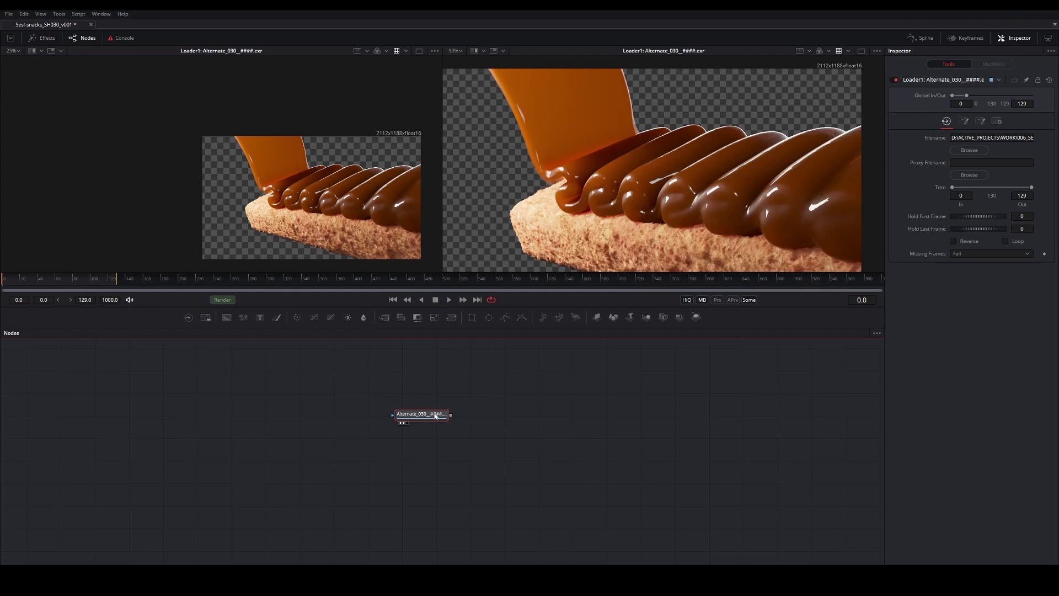
{"action": "left_click_drag", "start_coordinate": [436, 416], "coordinate": [381, 401]}
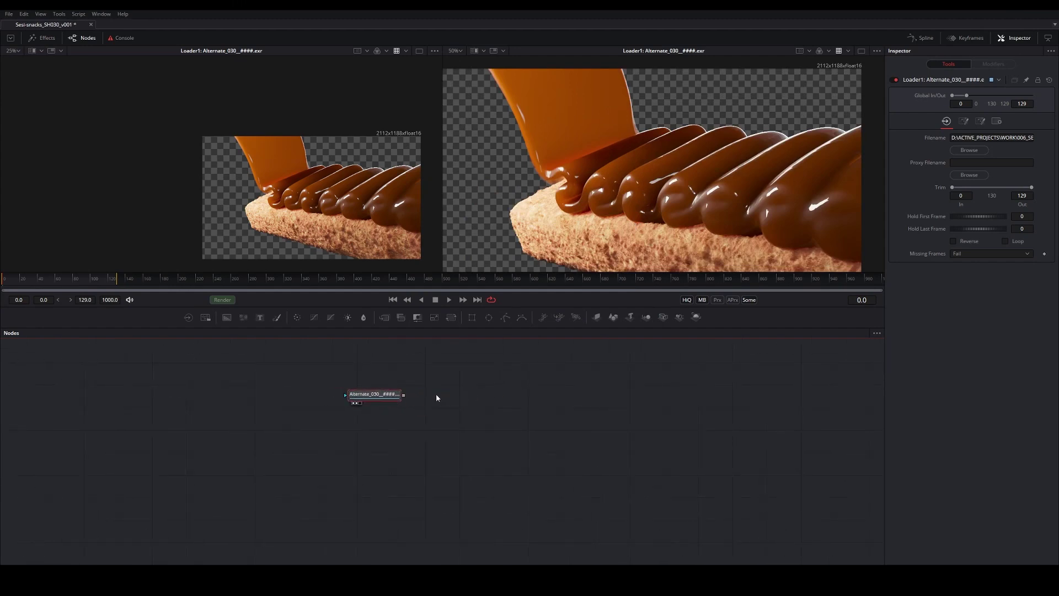
{"action": "scroll", "coordinate": [437, 403], "scroll_direction": "up", "scroll_amount": 1}
{"action": "left_click_drag", "start_coordinate": [462, 390], "coordinate": [378, 440]}
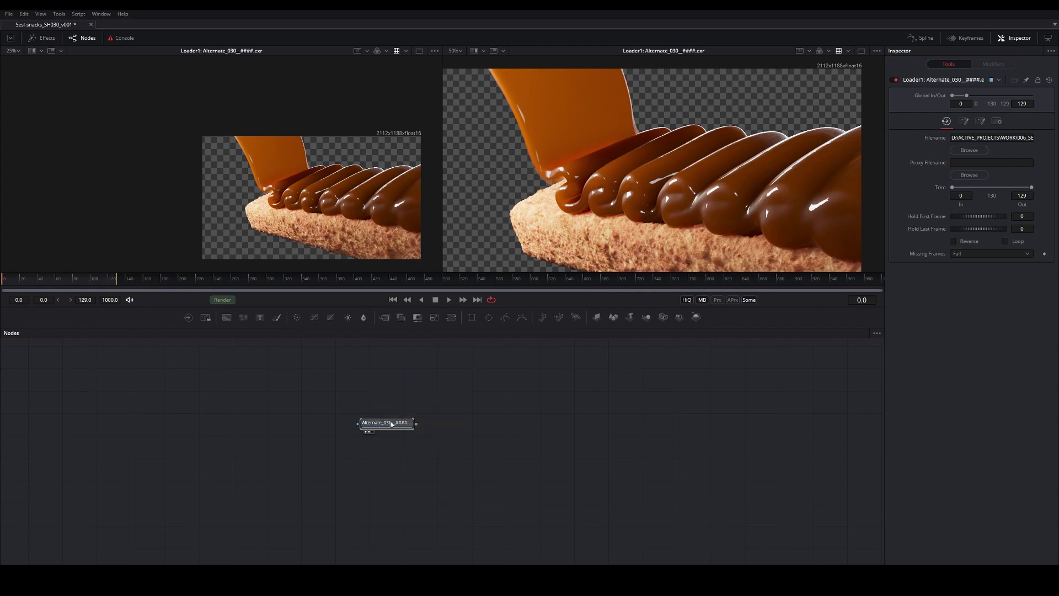
Duplicate the Alternate_030 loader node, place the copy well apart from the original, and save the composition.
{"action": "left_click_drag", "start_coordinate": [483, 433], "coordinate": [307, 419]}
{"action": "key", "text": "ctrl+v"}
{"action": "key", "text": "ctrl+z"}
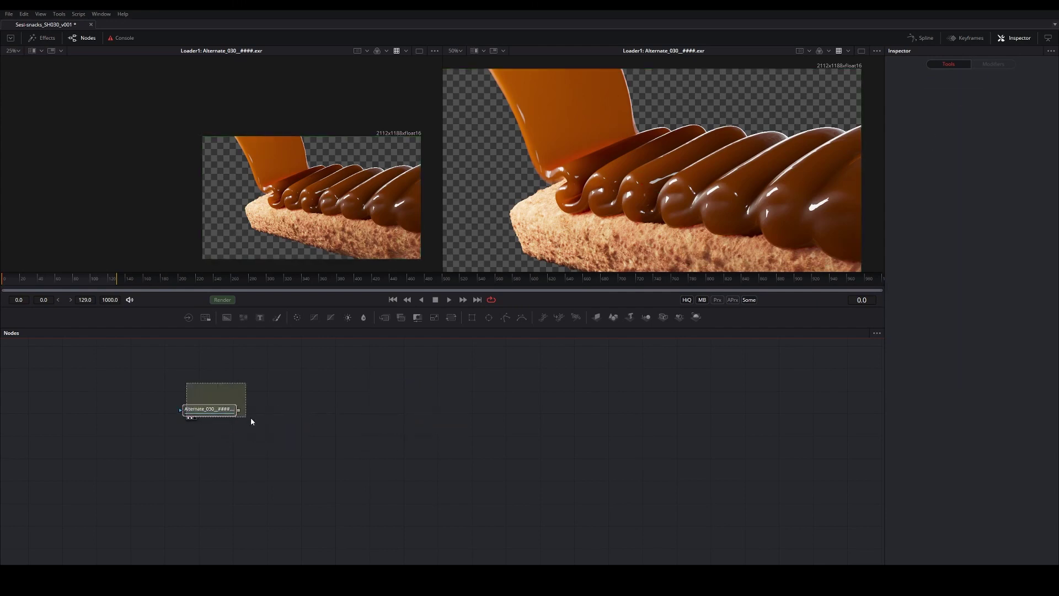
{"action": "left_click_drag", "start_coordinate": [218, 414], "coordinate": [177, 409]}
{"action": "key", "text": "ctrl+v"}
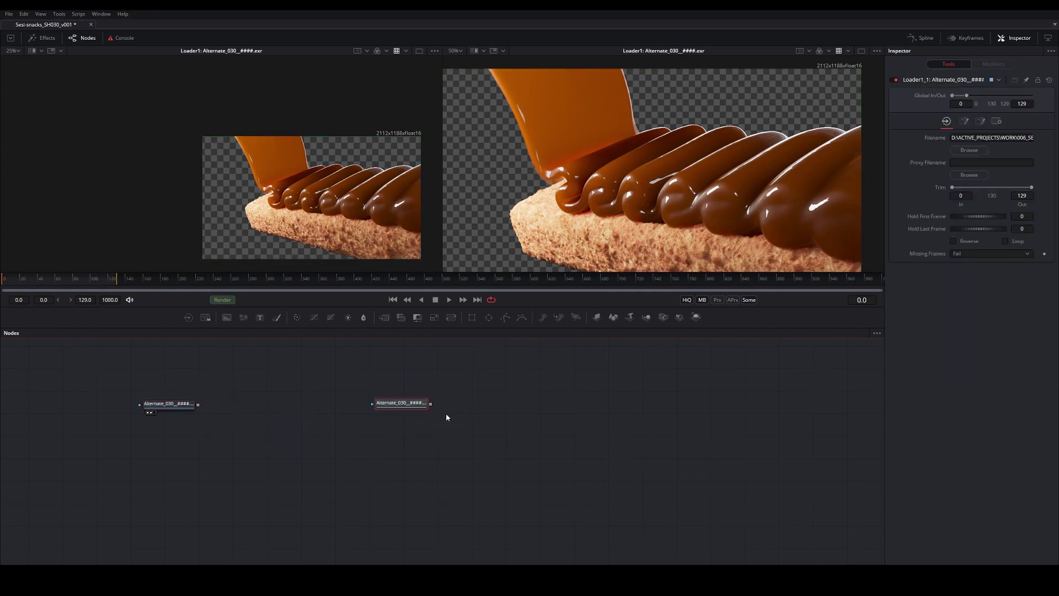
{"action": "left_click_drag", "start_coordinate": [408, 406], "coordinate": [486, 401]}
{"action": "key", "text": "ctrl+s"}
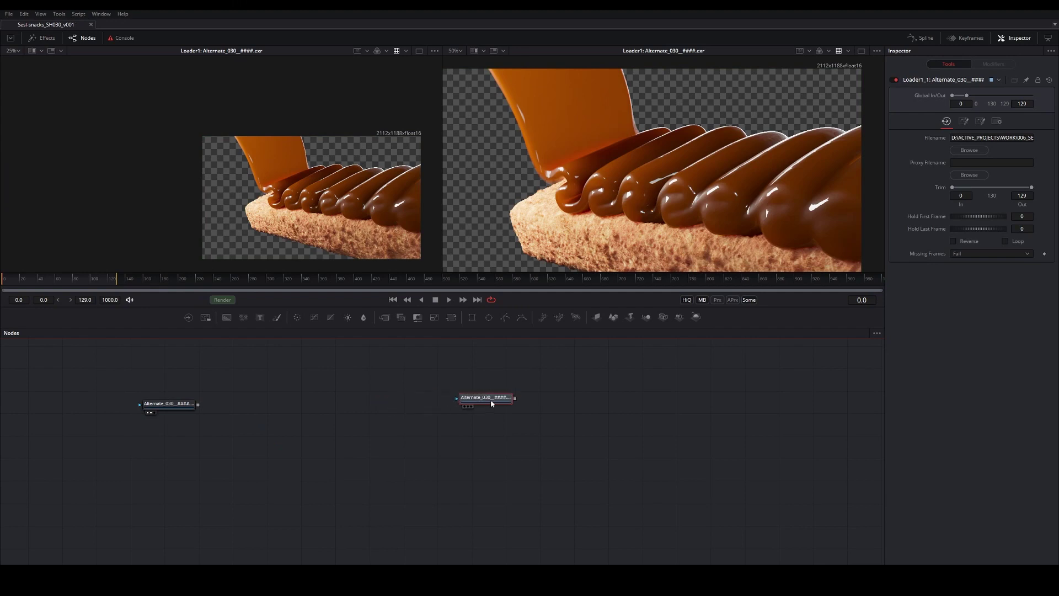
Run the hos_SplitEXR_Ultra script on the duplicated loader with Vertical Layout placement to split its channels into separate loaders.
{"action": "left_click", "coordinate": [78, 14]}
{"action": "left_click", "coordinate": [91, 42]}
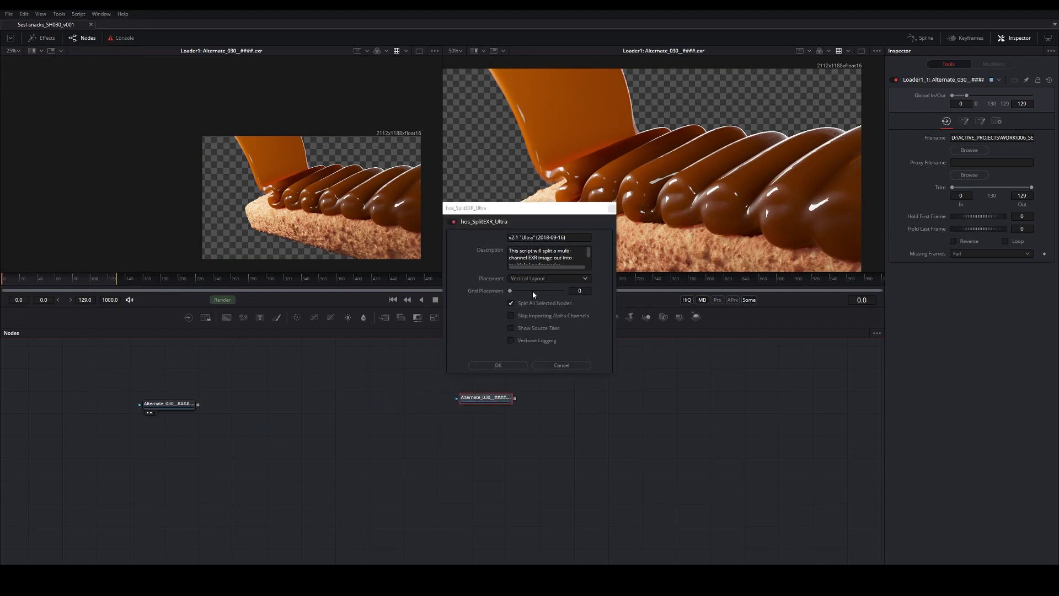
{"action": "left_click", "coordinate": [502, 367]}
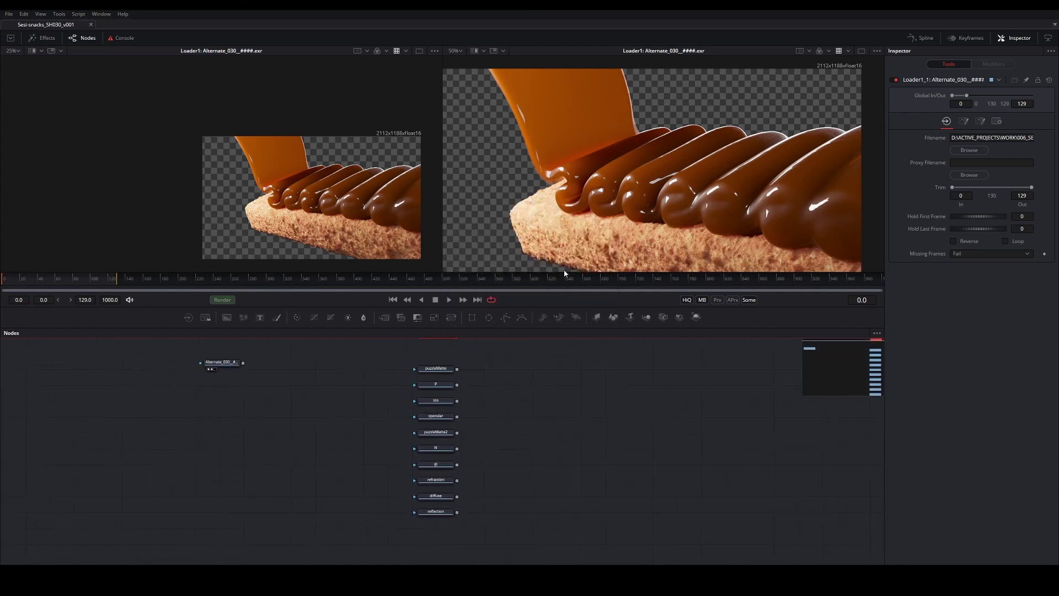
View the reflection, diffuse, refraction and gi passes one after another in the right viewer.
{"action": "scroll", "coordinate": [616, 198], "scroll_direction": "up", "scroll_amount": 2}
{"action": "scroll", "coordinate": [458, 393], "scroll_direction": "up", "scroll_amount": 3}
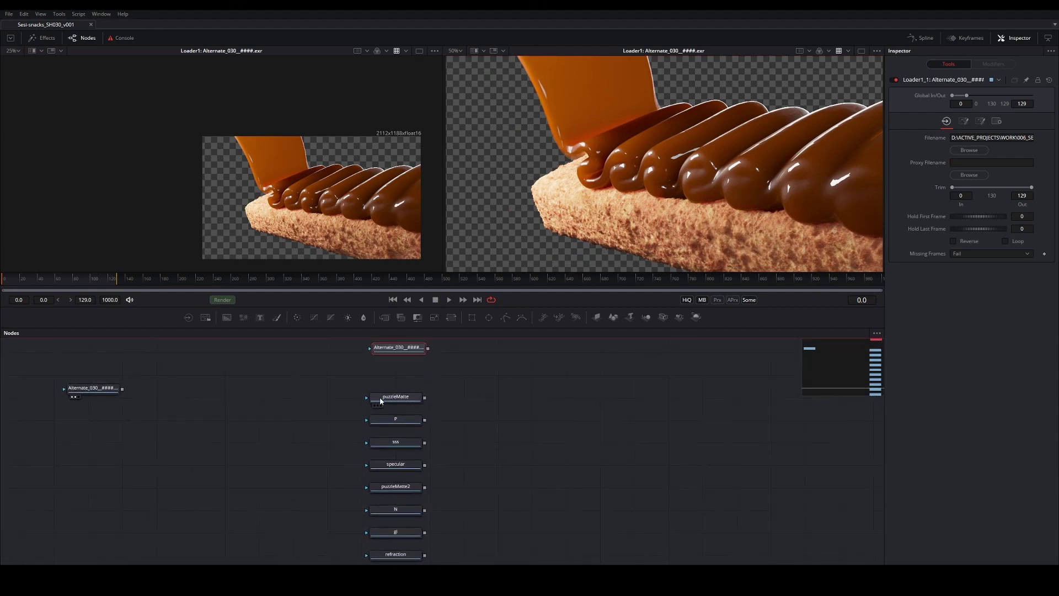
{"action": "left_click", "coordinate": [380, 399]}
{"action": "scroll", "coordinate": [597, 187], "scroll_direction": "down", "scroll_amount": 2}
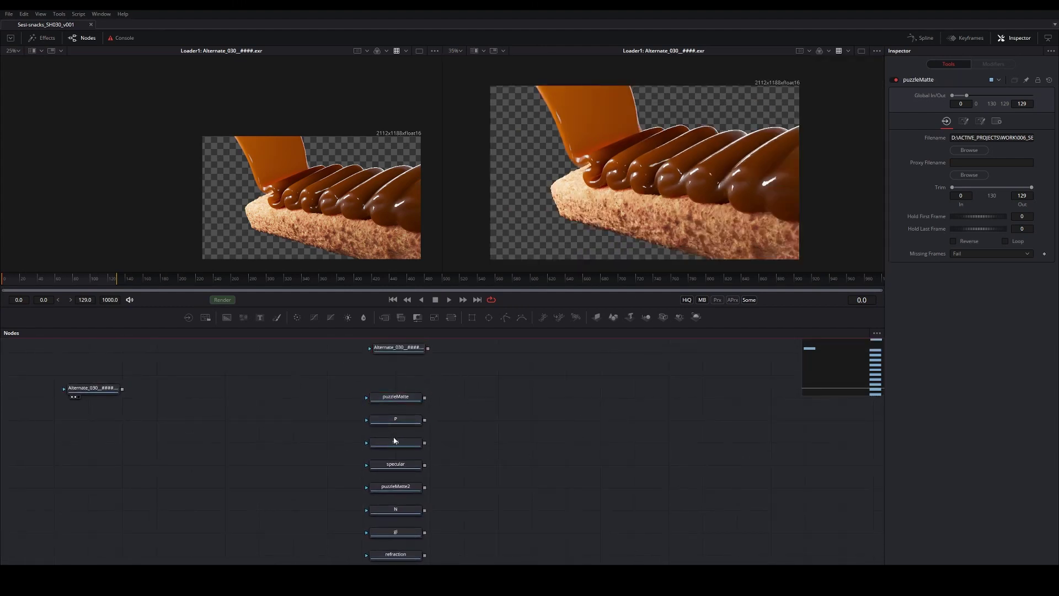
{"action": "left_click_drag", "start_coordinate": [395, 524], "coordinate": [579, 216]}
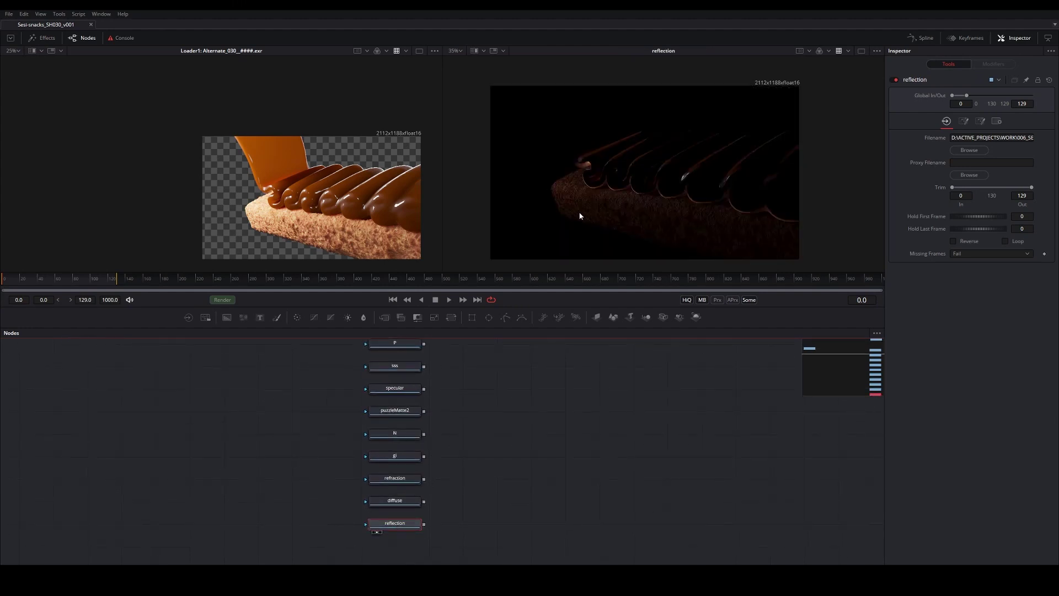
{"action": "left_click", "coordinate": [391, 502]}
{"action": "key", "text": "2"}
{"action": "left_click", "coordinate": [390, 478]}
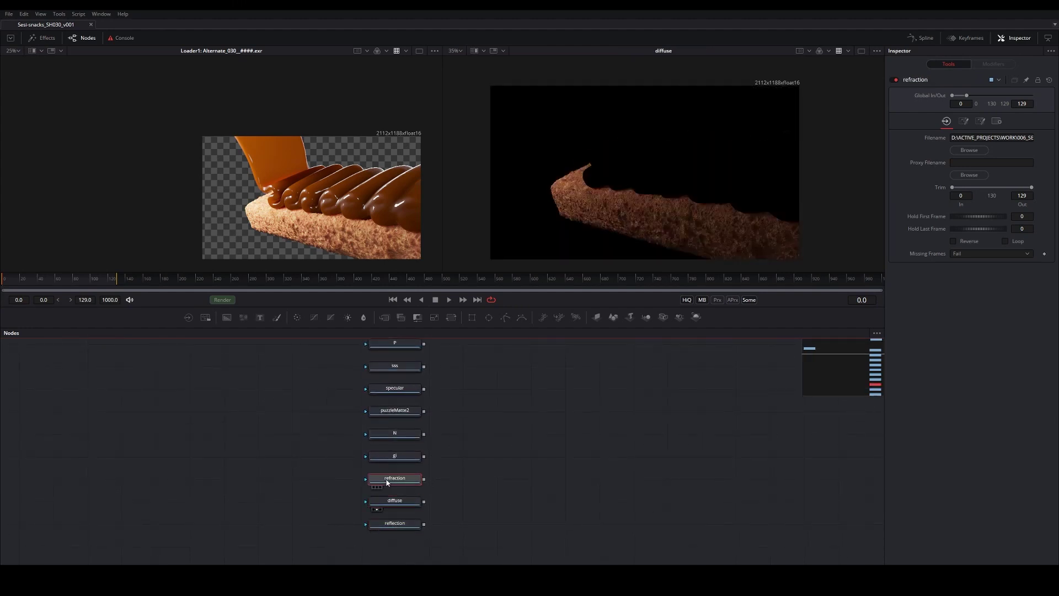
{"action": "key", "text": "2"}
{"action": "left_click", "coordinate": [394, 456]}
{"action": "key", "text": "2"}
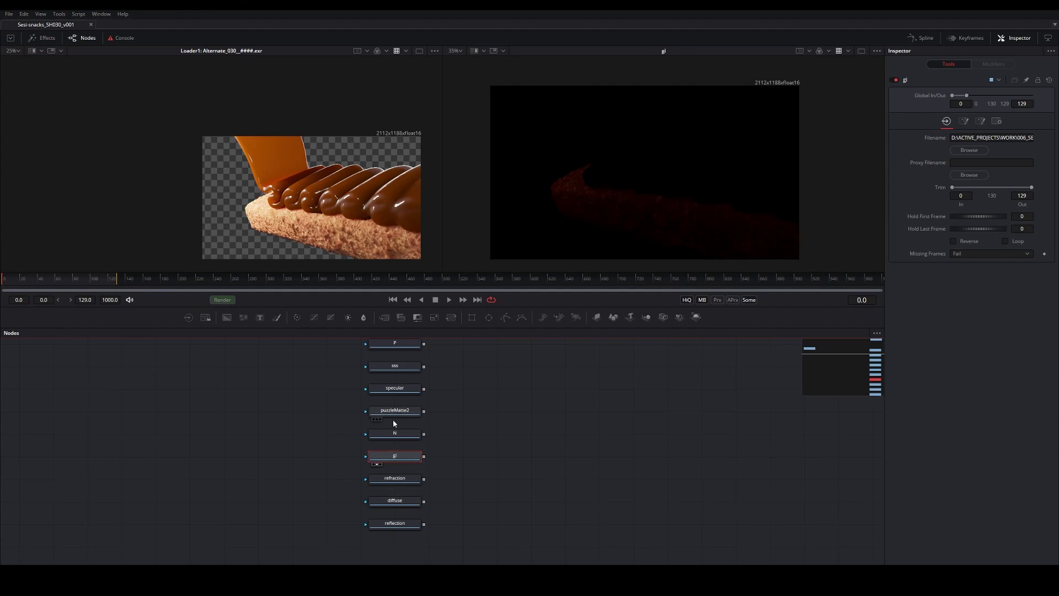
View the N, puzzleMatte2 and puzzleMatte passes one after another in the right viewer.
{"action": "left_click", "coordinate": [395, 433]}
{"action": "key", "text": "2"}
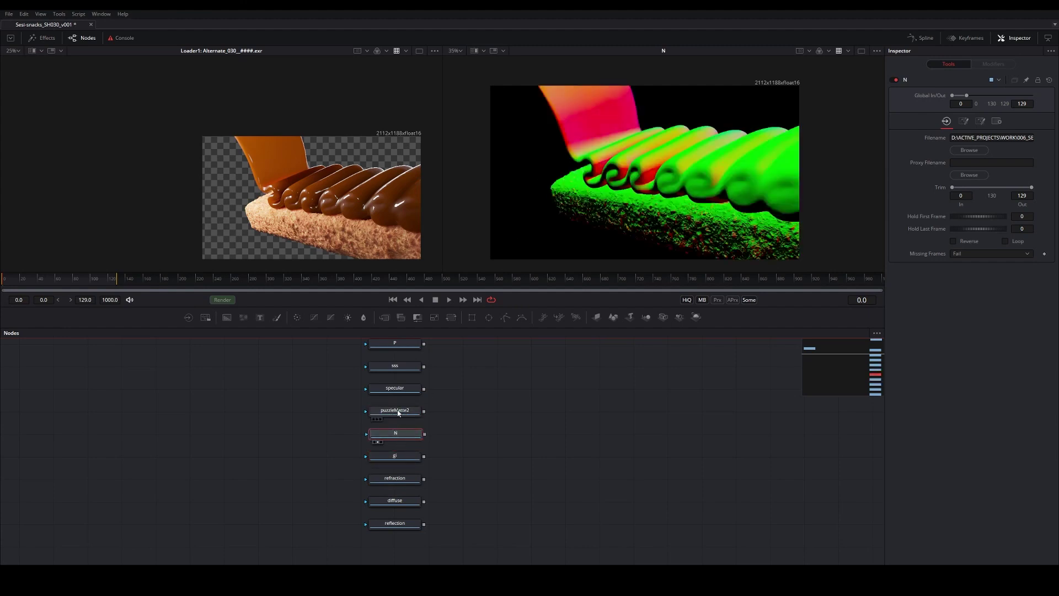
{"action": "left_click", "coordinate": [398, 412]}
{"action": "key", "text": "2"}
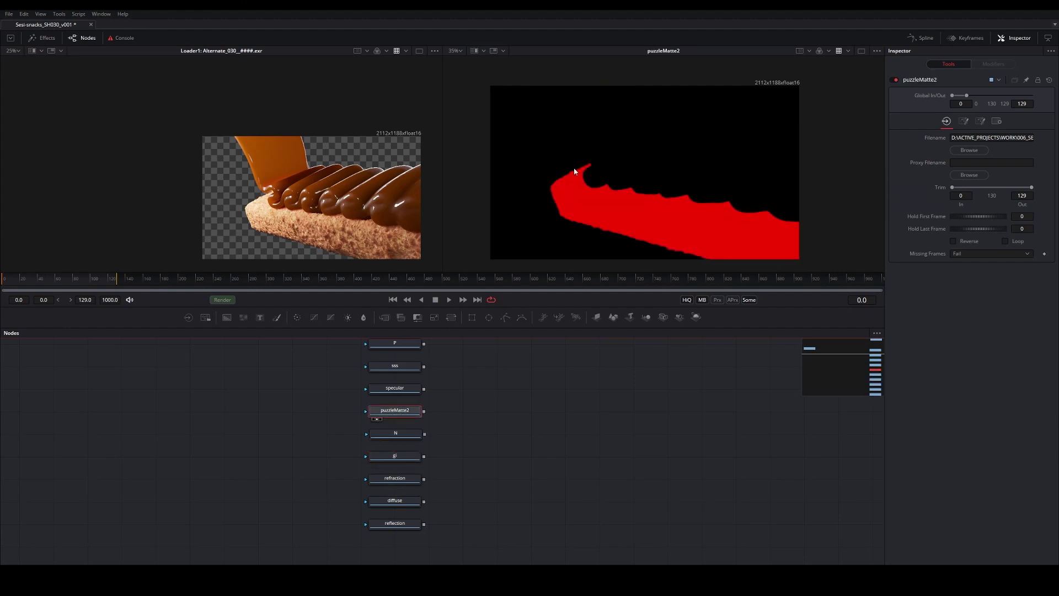
{"action": "scroll", "coordinate": [452, 411], "scroll_direction": "up", "scroll_amount": 2}
{"action": "left_click", "coordinate": [395, 377]}
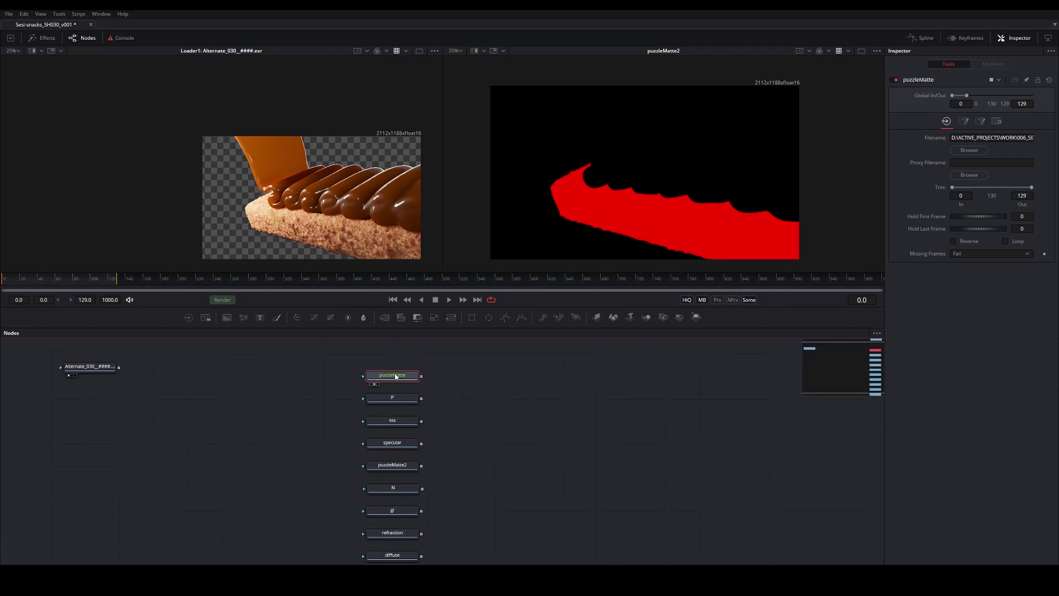
{"action": "key", "text": "2"}
View the P, sss and specular passes one after another in the right viewer.
{"action": "scroll", "coordinate": [477, 379], "scroll_direction": "down", "scroll_amount": 2}
{"action": "left_click", "coordinate": [382, 363]}
{"action": "key", "text": "2"}
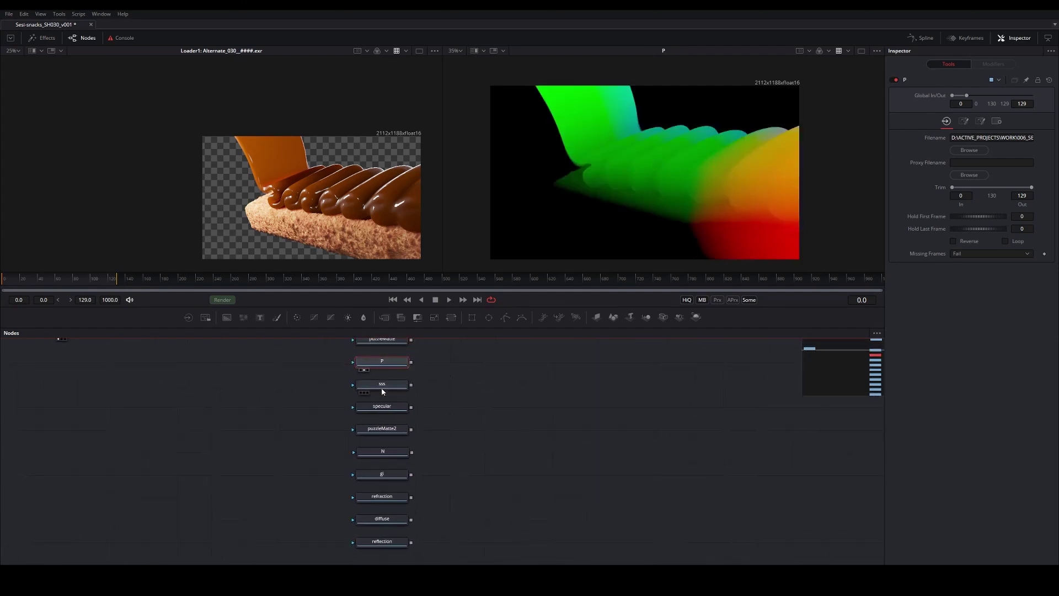
{"action": "left_click", "coordinate": [384, 388]}
{"action": "key", "text": "2"}
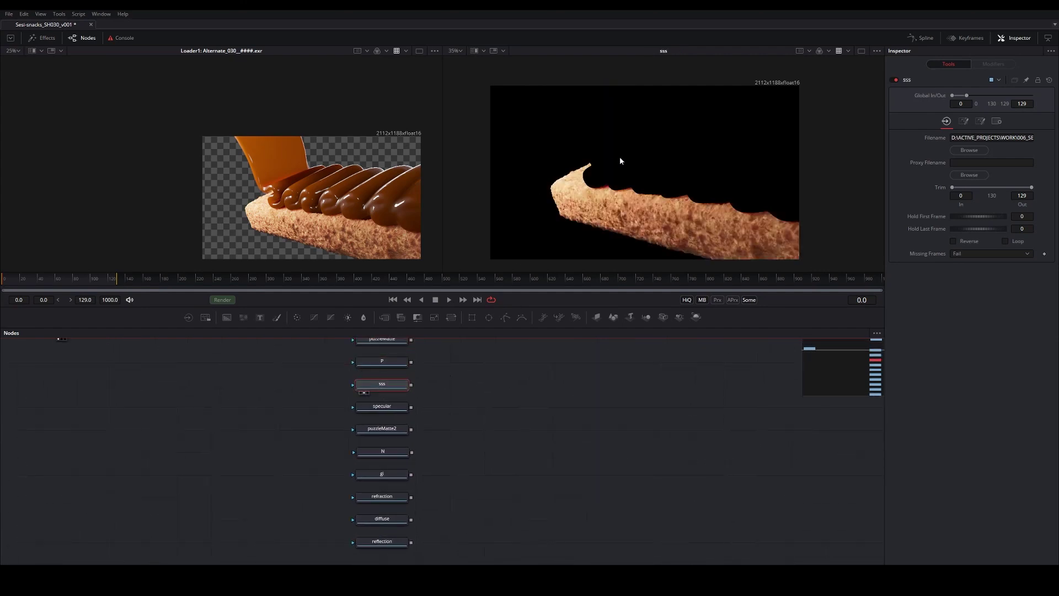
{"action": "left_click", "coordinate": [389, 407]}
{"action": "key", "text": "2"}
{"action": "left_click", "coordinate": [382, 429]}
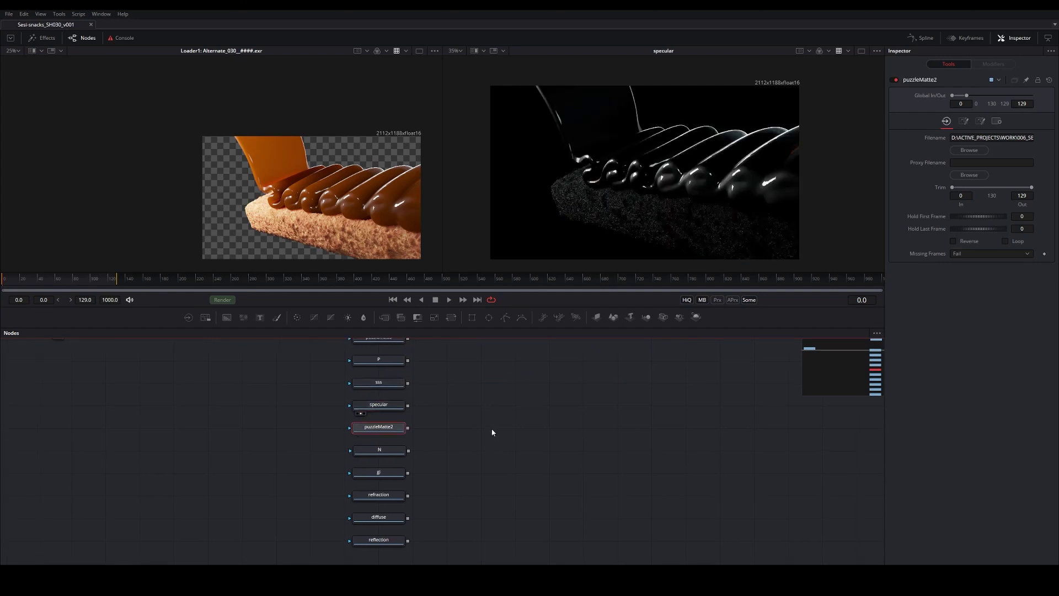
Play the sequence to preview the beauty render and specular pass, and stop at frame 25.
{"action": "scroll", "coordinate": [493, 433], "scroll_direction": "down", "scroll_amount": 2}
{"action": "left_click_drag", "start_coordinate": [397, 360], "coordinate": [381, 407]}
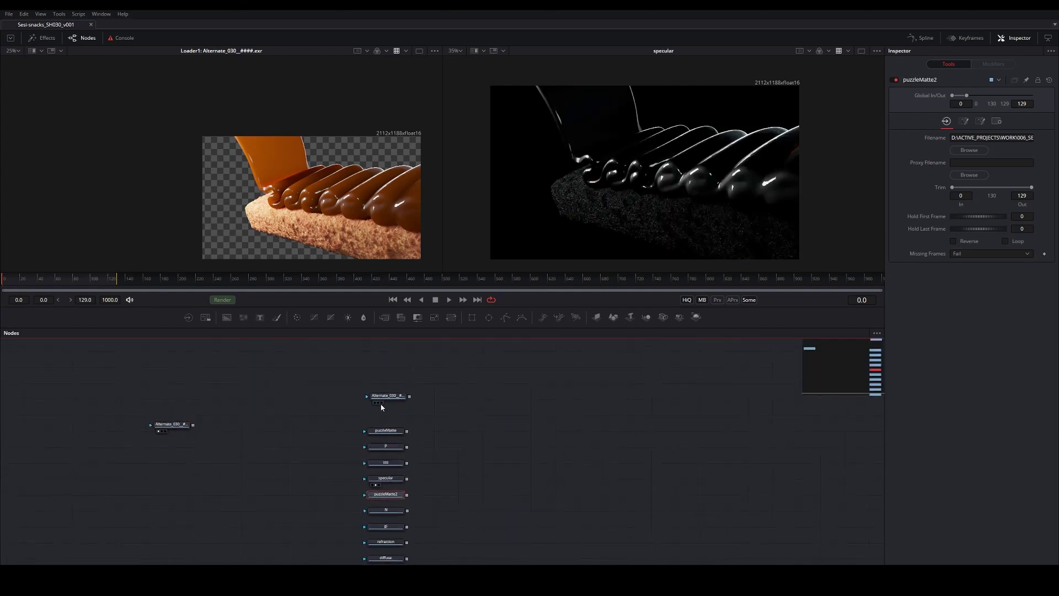
{"action": "key", "text": "space"}
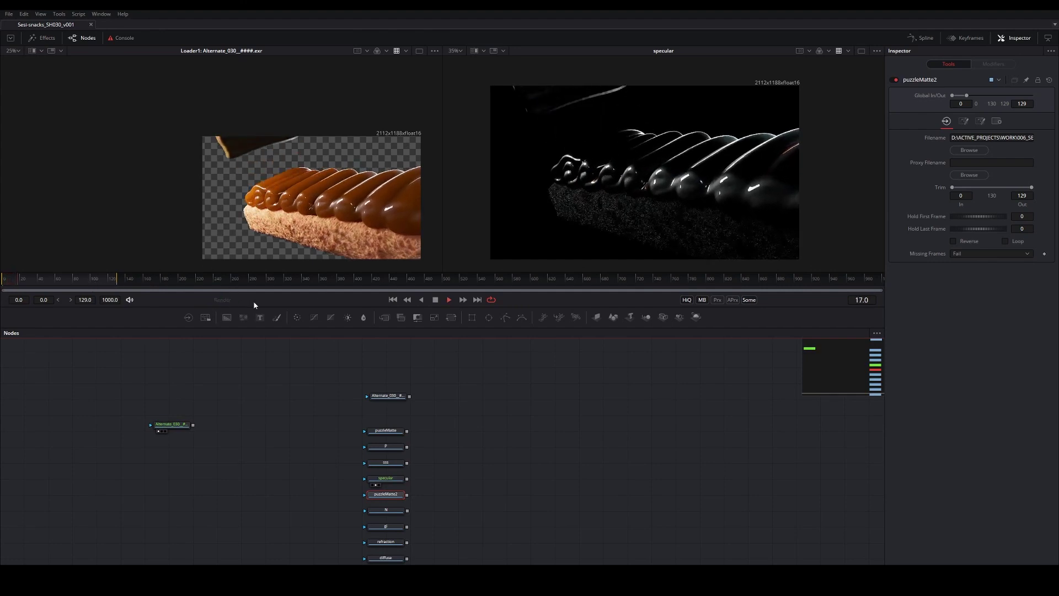
{"action": "left_click", "coordinate": [24, 280]}
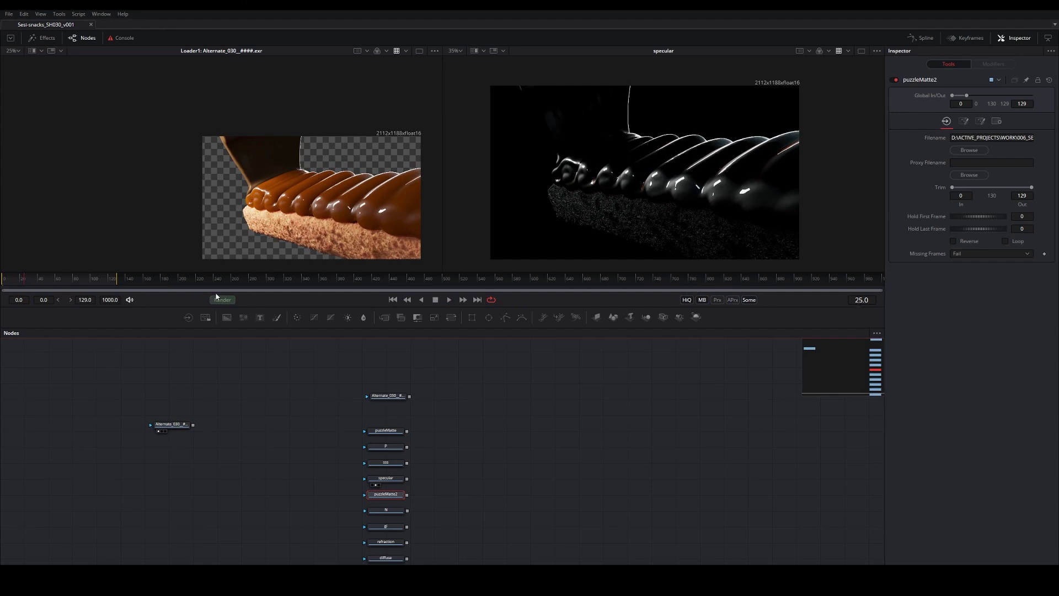
Set the composition's global end frame to 129 and go to frame 70.
{"action": "left_click", "coordinate": [110, 300]}
{"action": "type", "text": "1"}
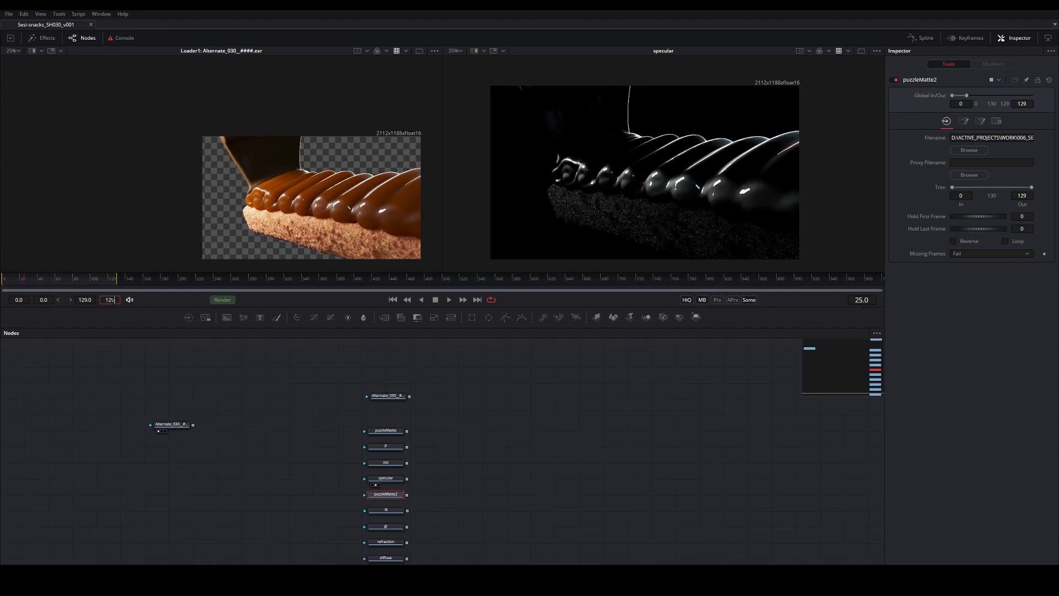
{"action": "type", "text": "29"}
{"action": "key", "text": "Return"}
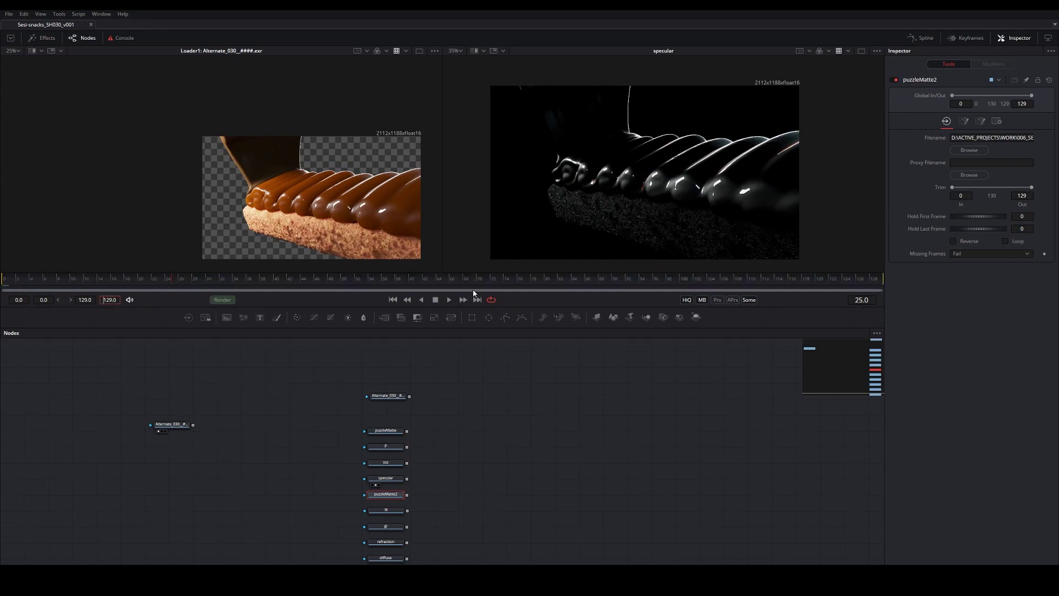
{"action": "left_click", "coordinate": [491, 420]}
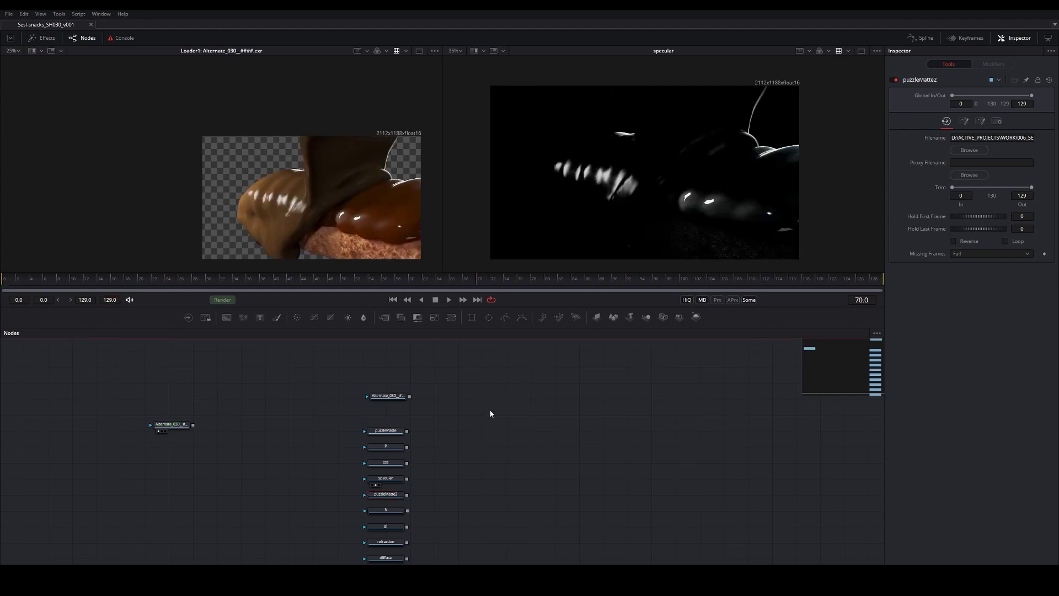
Move the diffuse node out of the column of passes and place it beside the duplicated Alternate_030 loader.
{"action": "scroll", "coordinate": [464, 438], "scroll_direction": "down", "scroll_amount": 3}
{"action": "scroll", "coordinate": [463, 438], "scroll_direction": "left", "scroll_amount": 2}
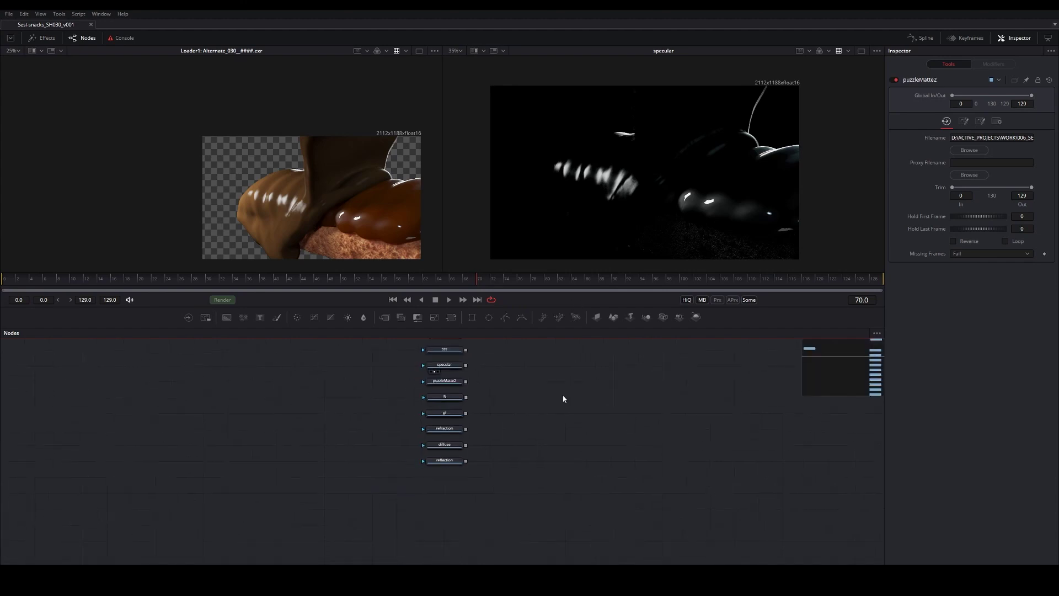
{"action": "scroll", "coordinate": [514, 425], "scroll_direction": "up", "scroll_amount": 2}
{"action": "scroll", "coordinate": [514, 425], "scroll_direction": "right", "scroll_amount": 3}
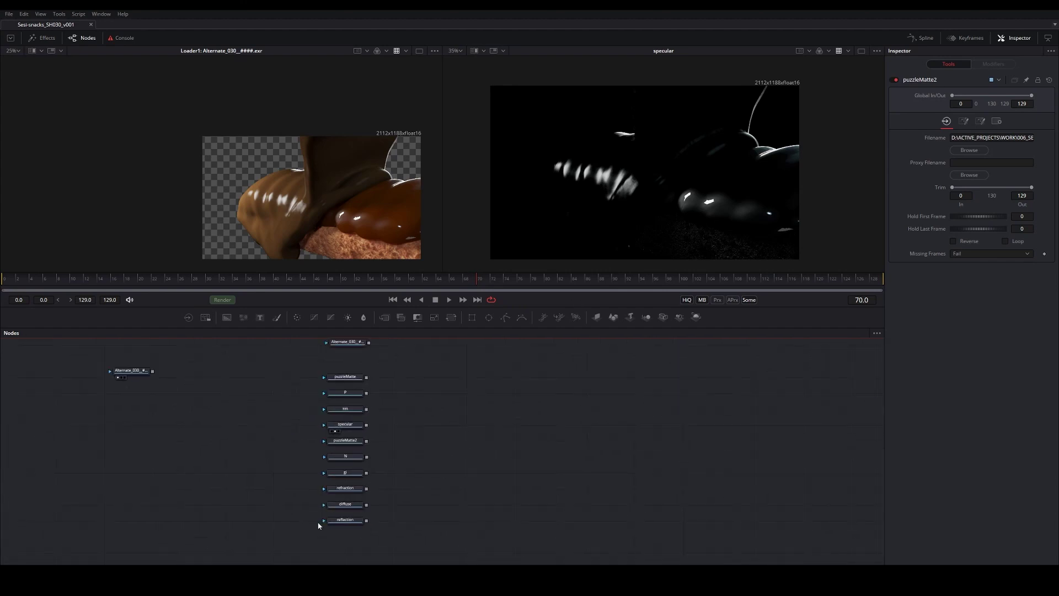
{"action": "left_click_drag", "start_coordinate": [346, 504], "coordinate": [424, 358]}
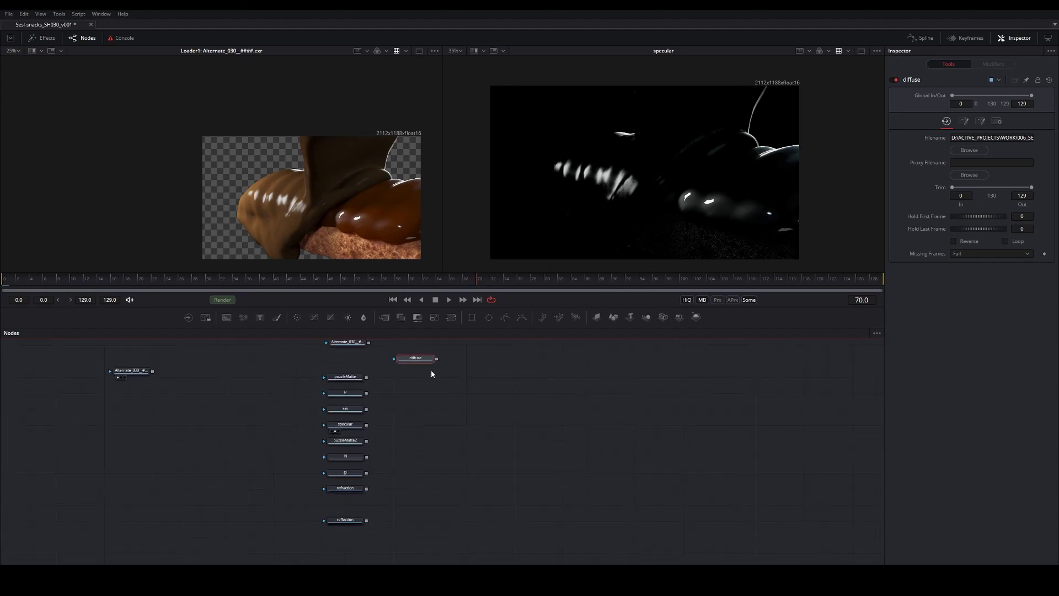
{"action": "scroll", "coordinate": [411, 453], "scroll_direction": "up", "scroll_amount": 2}
{"action": "scroll", "coordinate": [411, 453], "scroll_direction": "right", "scroll_amount": 1}
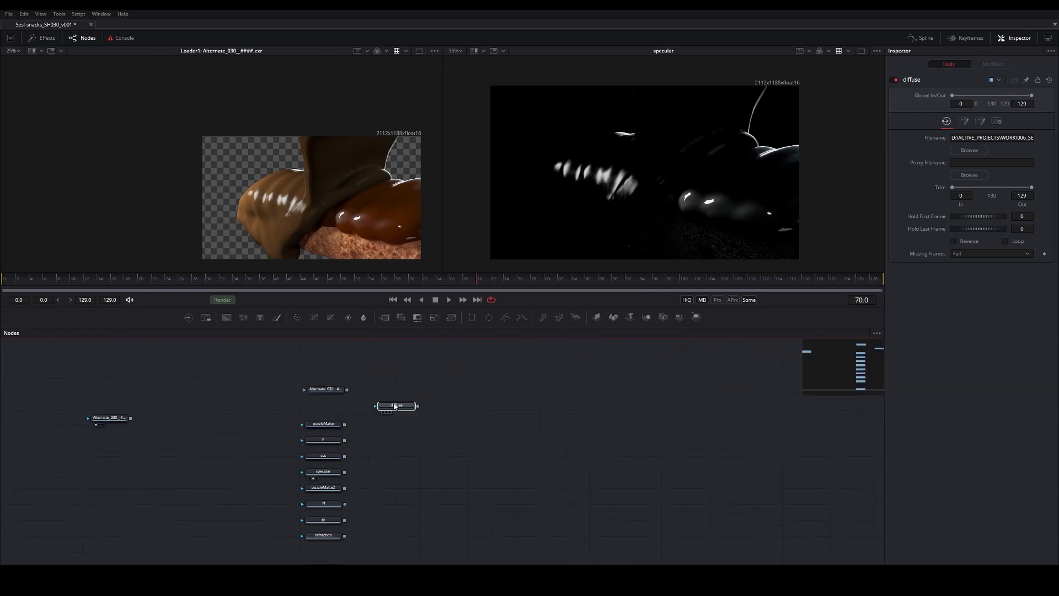
View the diffuse pass in the right viewer and add a Channel Booleans node after it.
{"action": "left_click_drag", "start_coordinate": [396, 407], "coordinate": [657, 217]}
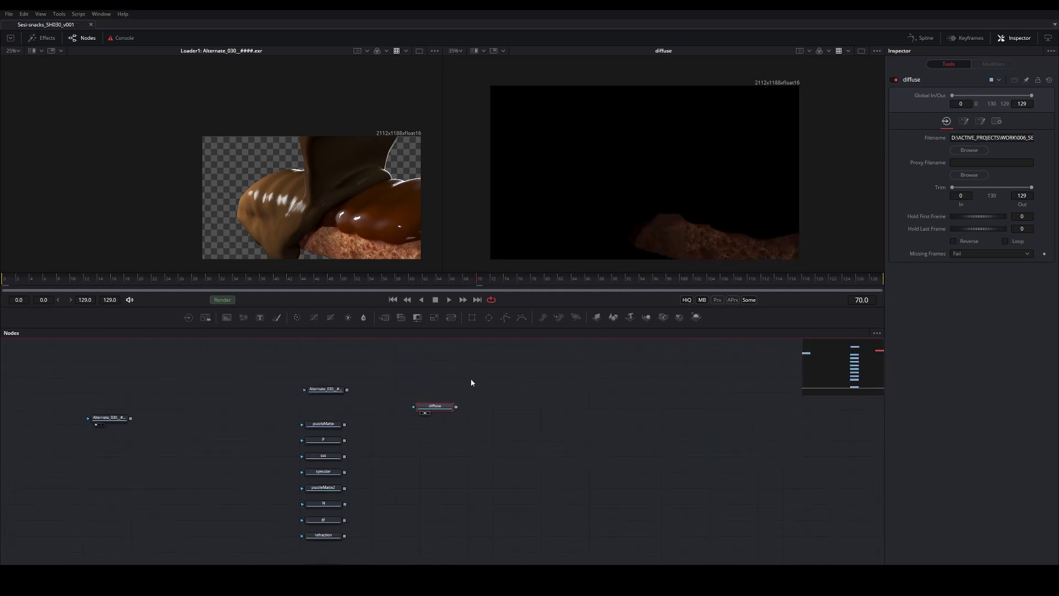
{"action": "key", "text": "shift+space"}
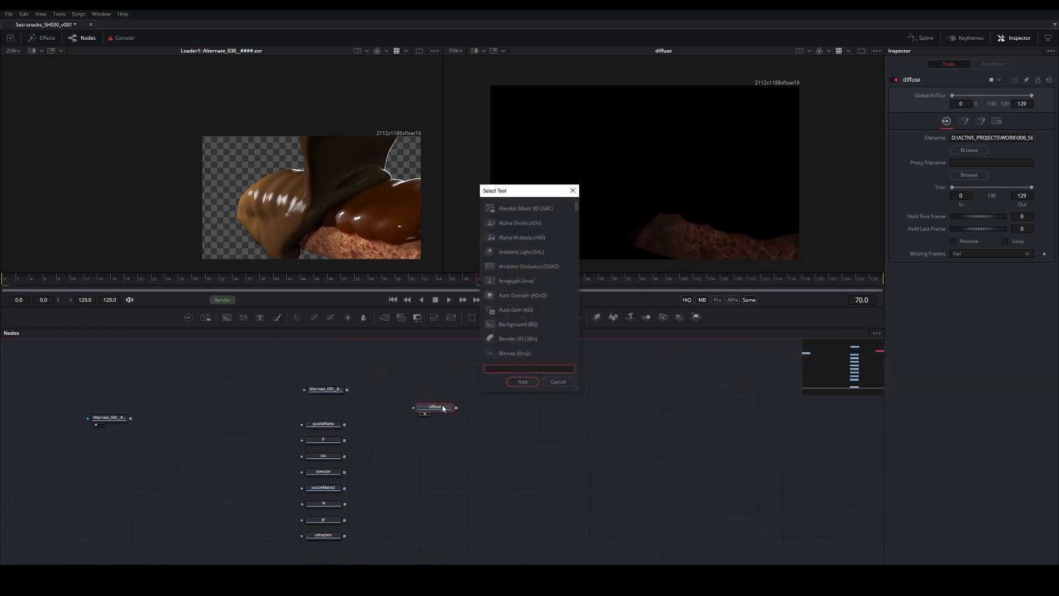
{"action": "type", "text": "boo"}
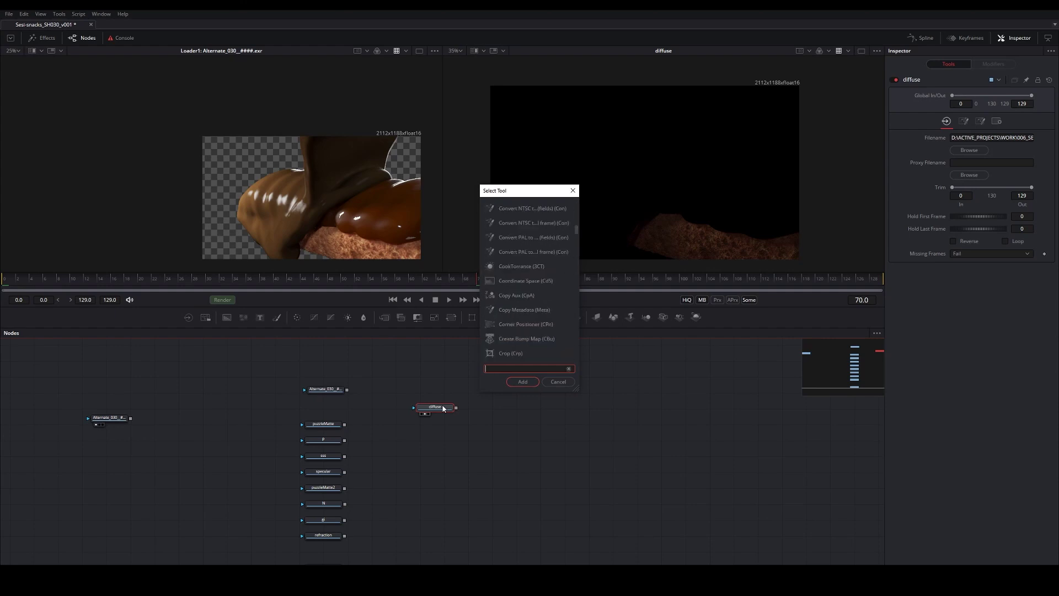
{"action": "key", "text": "Down"}
{"action": "key", "text": "Return"}
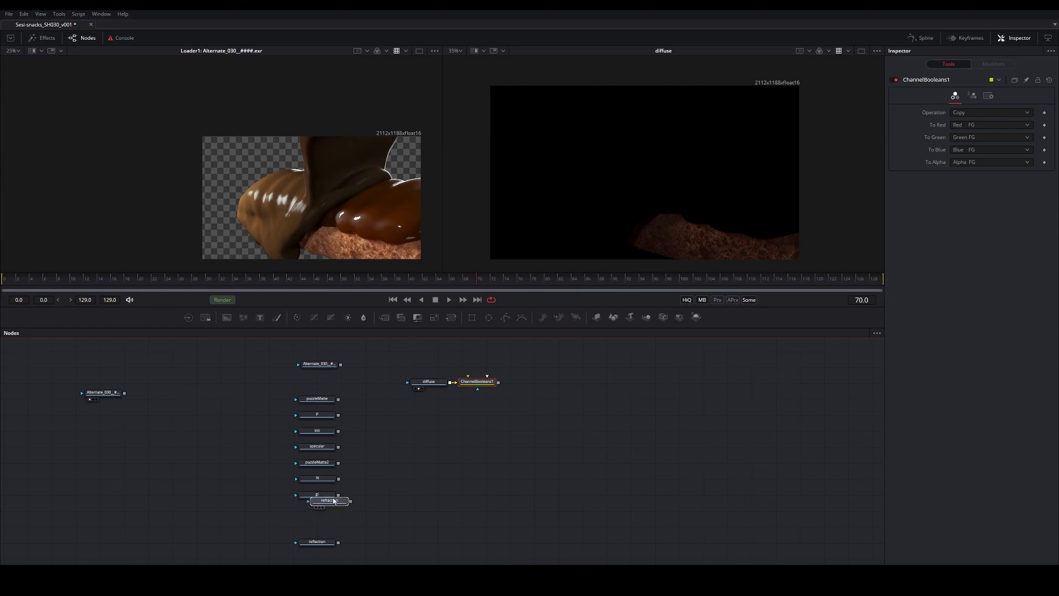
Move the refraction node above the diffuse branch, connect it to the Channel Booleans foreground, and view the result in the right viewer.
{"action": "left_click_drag", "start_coordinate": [334, 516], "coordinate": [454, 380]}
{"action": "scroll", "coordinate": [464, 428], "scroll_direction": "up", "scroll_amount": 3}
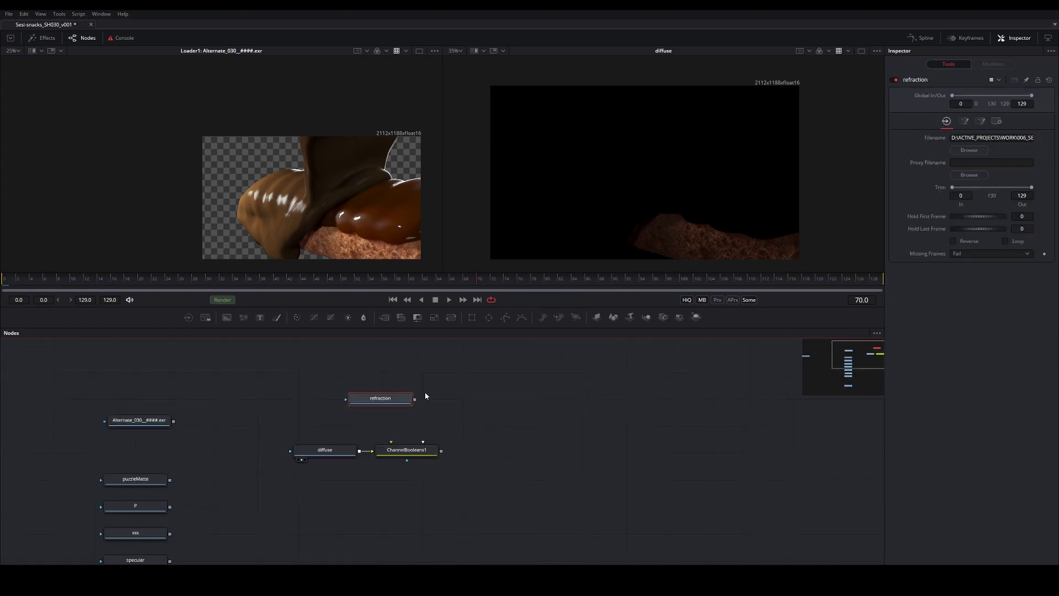
{"action": "left_click_drag", "start_coordinate": [414, 417], "coordinate": [411, 454]}
{"action": "left_click", "coordinate": [411, 454]}
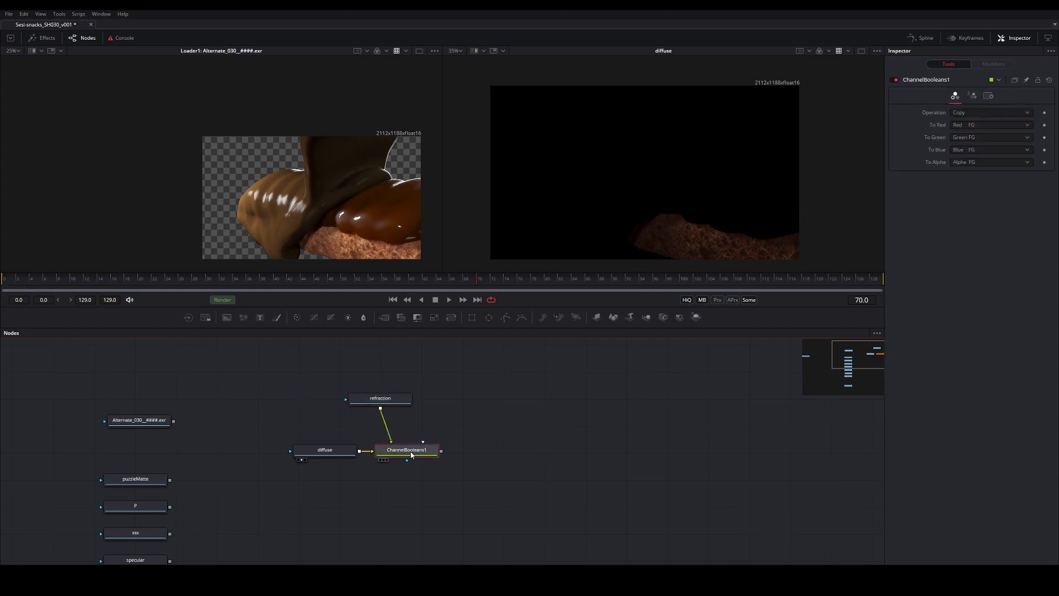
{"action": "key", "text": "2"}
Set the Channel Booleans operation to Add and To Alpha to Do Nothing, then save the composition.
{"action": "left_click", "coordinate": [959, 116]}
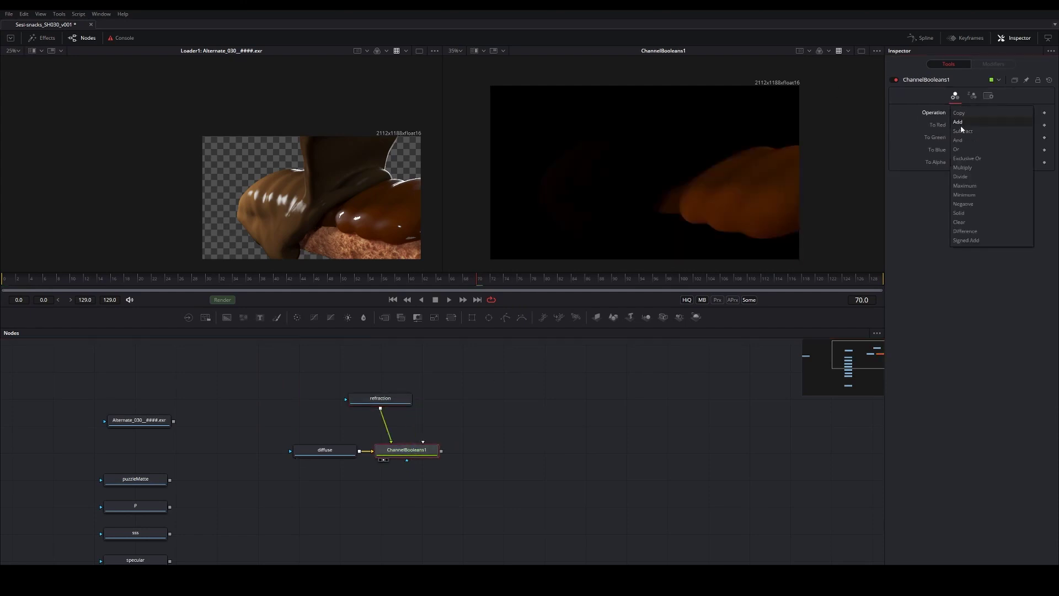
{"action": "left_click", "coordinate": [955, 123]}
{"action": "left_click", "coordinate": [967, 164]}
{"action": "left_click", "coordinate": [965, 140]}
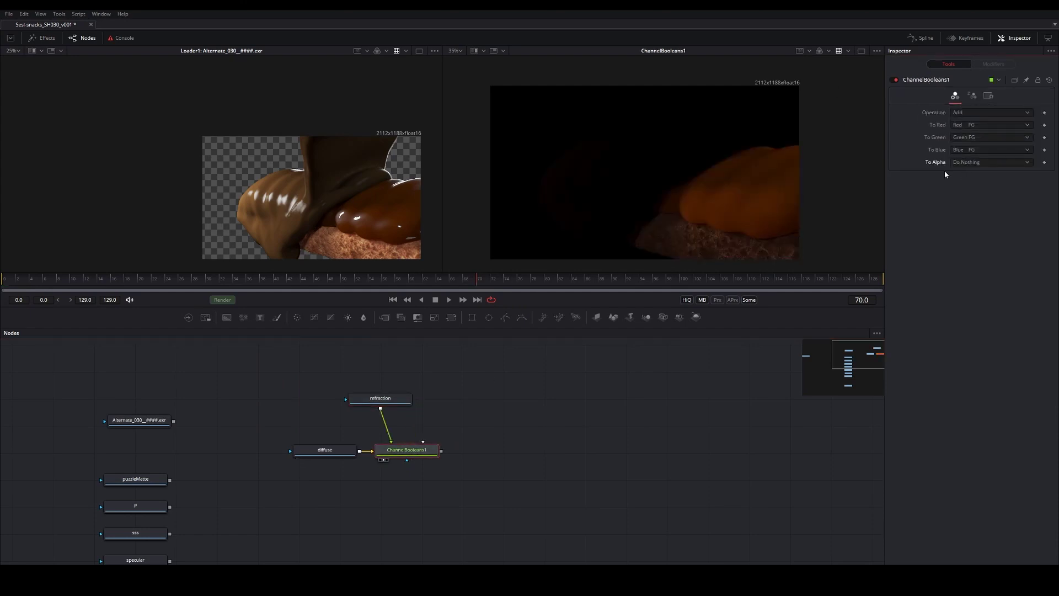
{"action": "key", "text": "ctrl+s"}
Compare the diffuse pass, the refraction pass and their combined result in the right viewer, and save the composition.
{"action": "left_click", "coordinate": [326, 466]}
{"action": "key", "text": "2"}
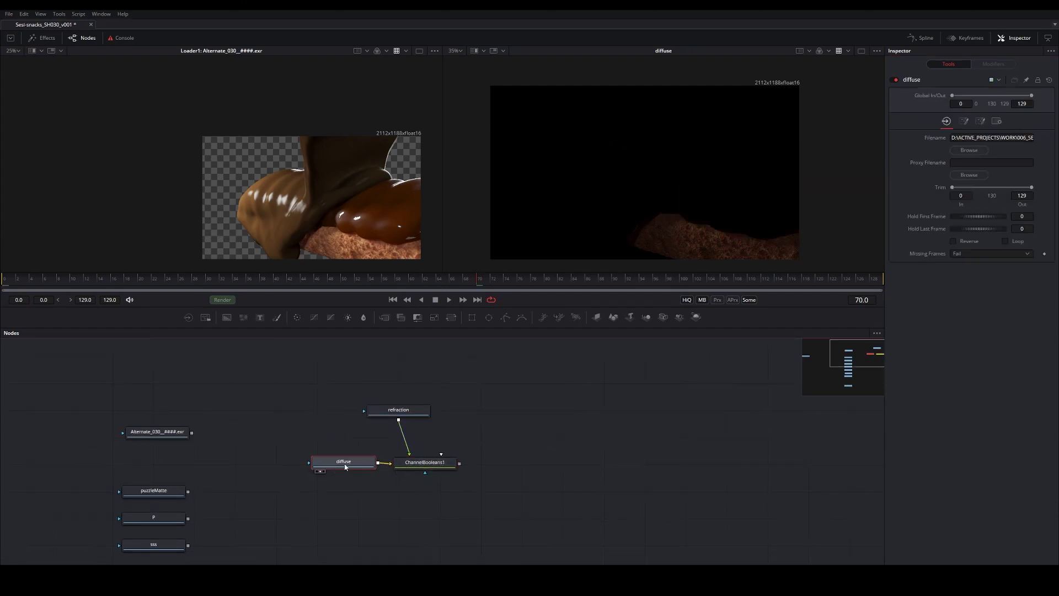
{"action": "left_click", "coordinate": [398, 410]}
{"action": "key", "text": "2"}
{"action": "left_click", "coordinate": [429, 466]}
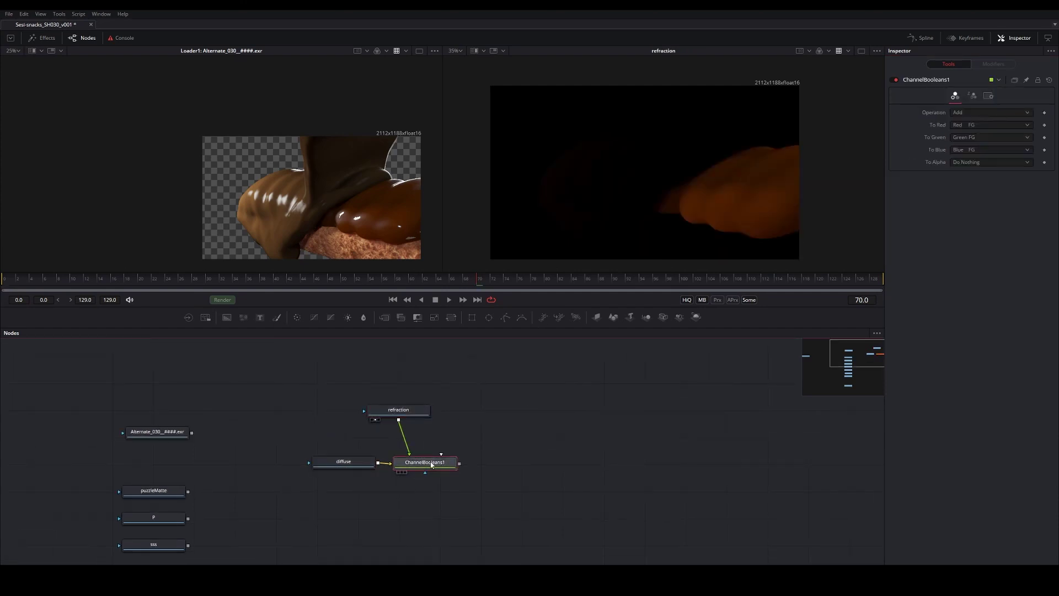
{"action": "key", "text": "2"}
{"action": "scroll", "coordinate": [556, 454], "scroll_direction": "down", "scroll_amount": 3}
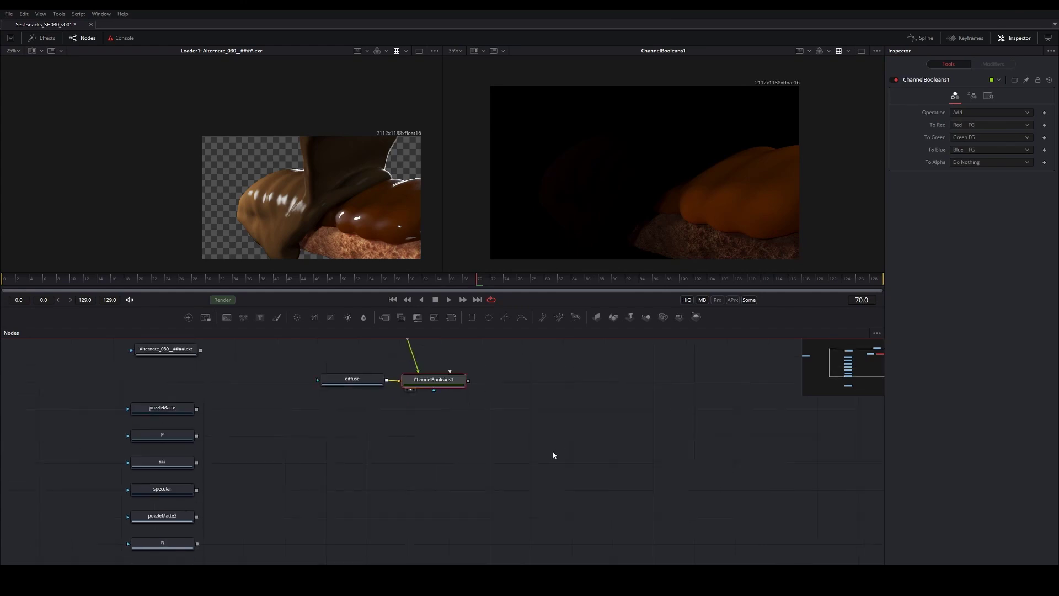
{"action": "key", "text": "ctrl+s"}
Duplicate the Channel Booleans node, connect the copy after the original, and save the composition.
{"action": "scroll", "coordinate": [439, 428], "scroll_direction": "left", "scroll_amount": 5}
{"action": "scroll", "coordinate": [331, 456], "scroll_direction": "up", "scroll_amount": 3}
{"action": "scroll", "coordinate": [406, 475], "scroll_direction": "right", "scroll_amount": 5}
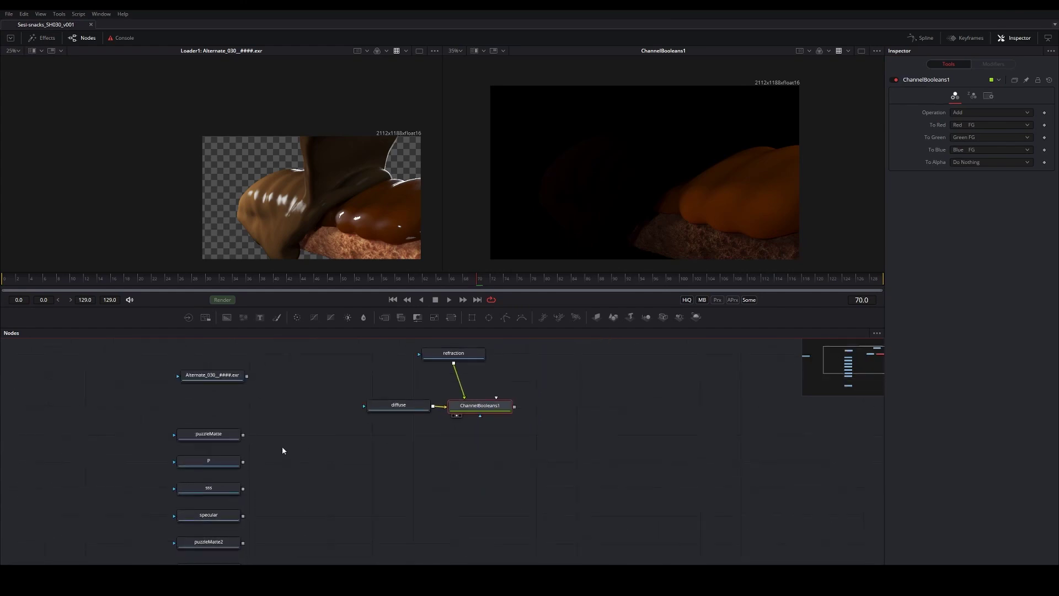
{"action": "left_click_drag", "start_coordinate": [307, 357], "coordinate": [570, 463]}
{"action": "left_click", "coordinate": [516, 415]}
{"action": "left_click", "coordinate": [508, 409]}
{"action": "key", "text": "ctrl+c"}
{"action": "key", "text": "ctrl+v"}
{"action": "left_click_drag", "start_coordinate": [497, 429], "coordinate": [604, 401]}
{"action": "key", "text": "ctrl+s"}
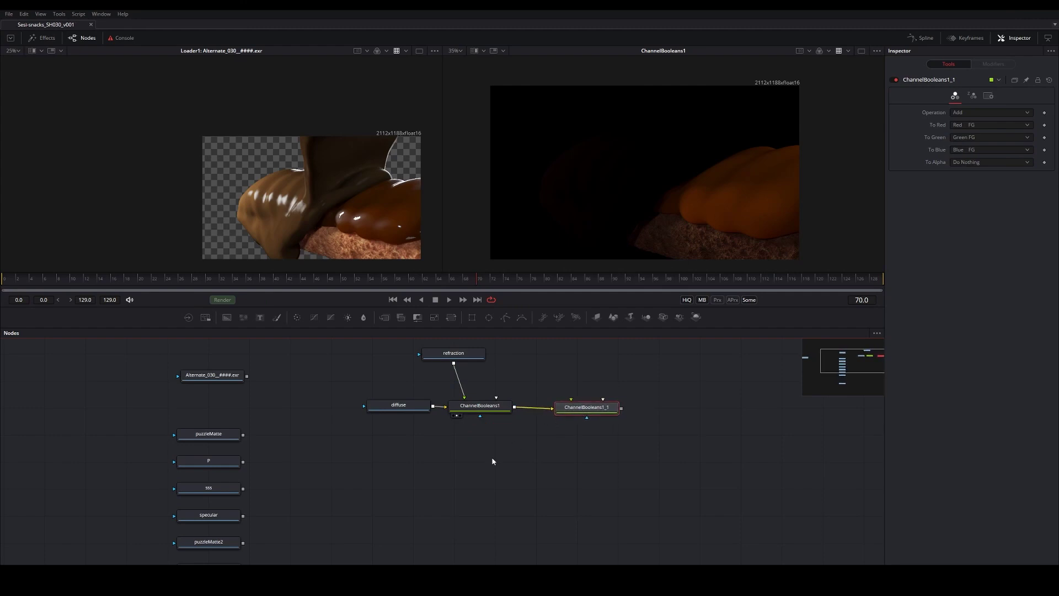
Change the node view's tool arrangement option, space out the diffuse, refraction and Channel Booleans nodes, and save.
{"action": "scroll", "coordinate": [491, 461], "scroll_direction": "down", "scroll_amount": 2}
{"action": "scroll", "coordinate": [492, 461], "scroll_direction": "left", "scroll_amount": 2}
{"action": "right_click", "coordinate": [522, 437]}
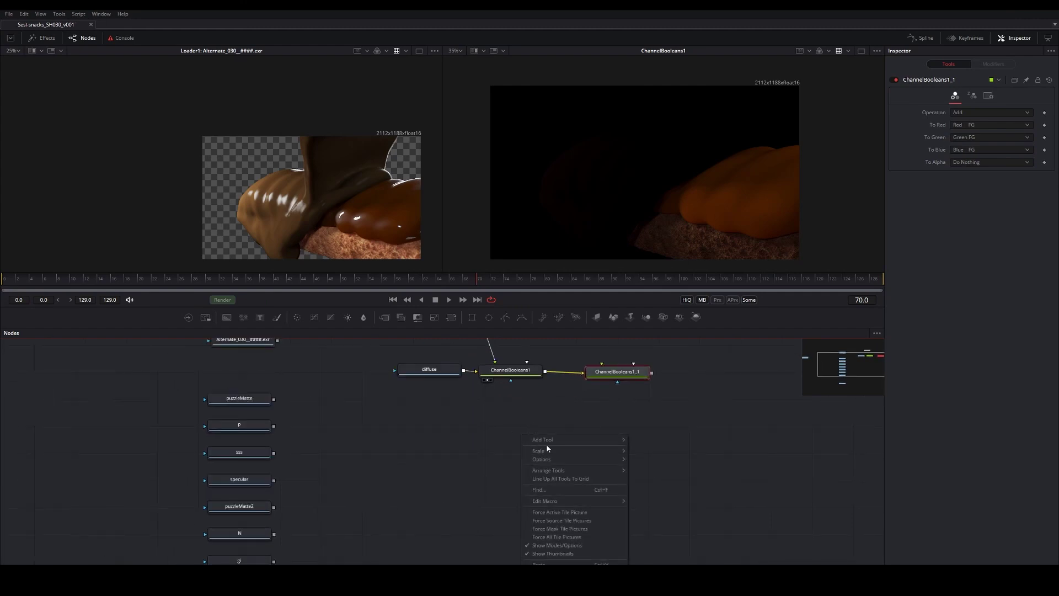
{"action": "mouse_move", "coordinate": [547, 473]}
{"action": "left_click", "coordinate": [650, 473]}
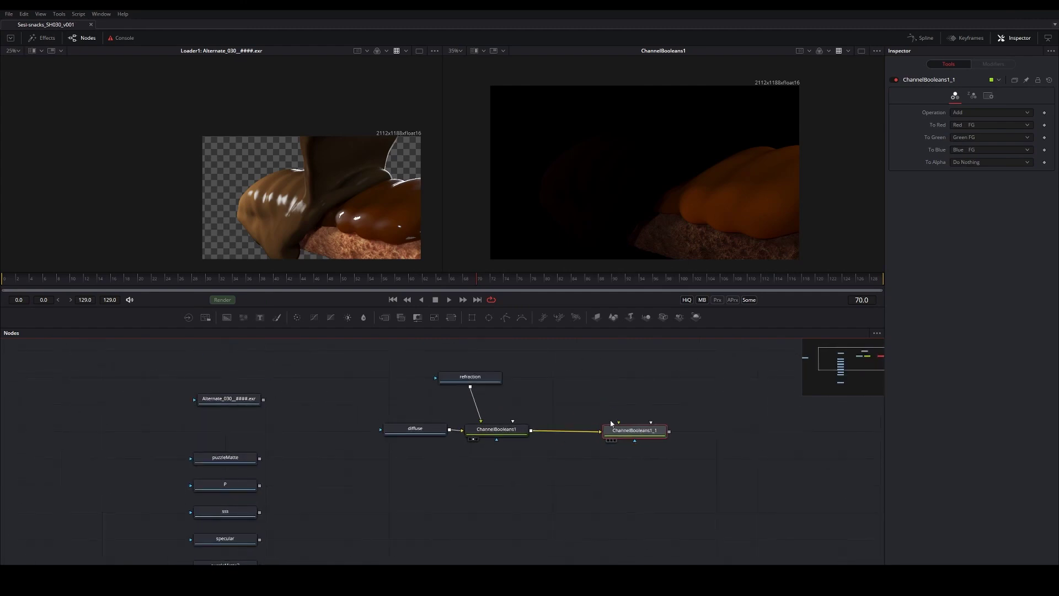
{"action": "left_click_drag", "start_coordinate": [419, 429], "coordinate": [435, 431]}
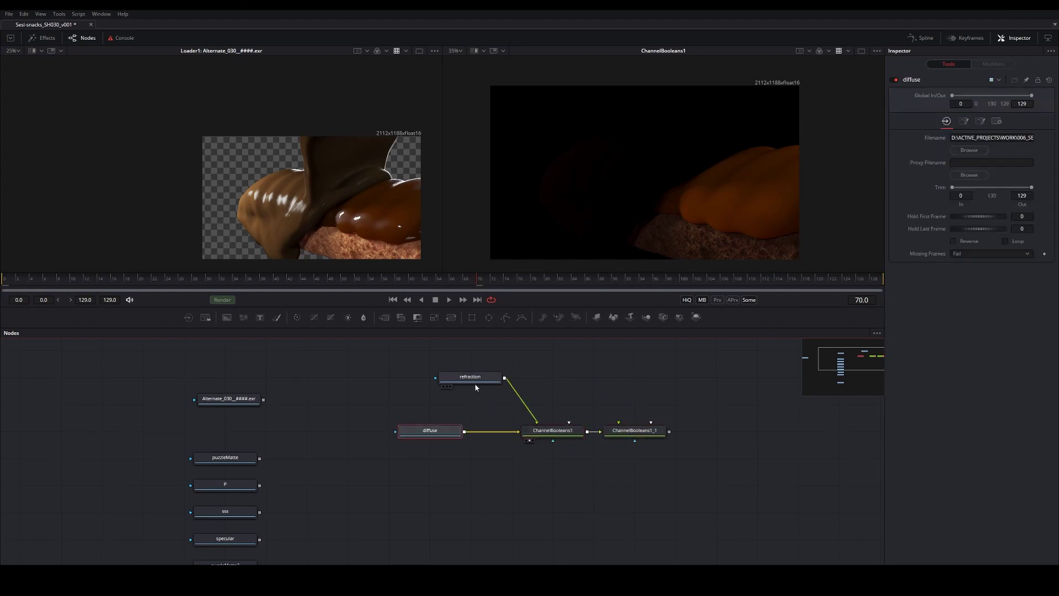
{"action": "left_click_drag", "start_coordinate": [474, 377], "coordinate": [532, 366]}
{"action": "key", "text": "ctrl+s"}
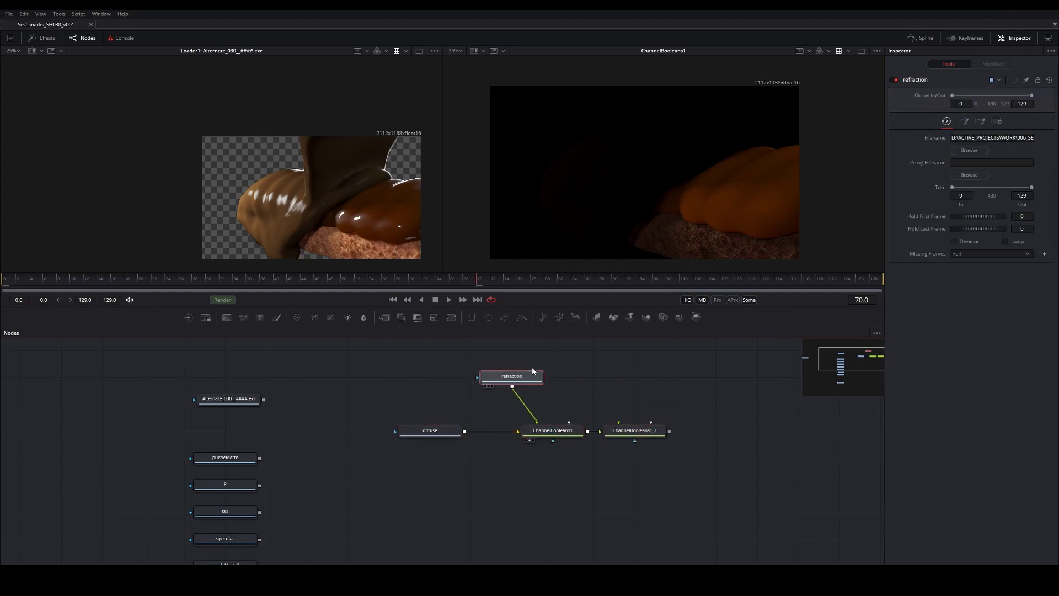
Place the specular node beside refraction, connect it to the second Channel Booleans, and append a third copy to the chain.
{"action": "scroll", "coordinate": [399, 502], "scroll_direction": "down", "scroll_amount": 2}
{"action": "scroll", "coordinate": [253, 488], "scroll_direction": "down", "scroll_amount": 3}
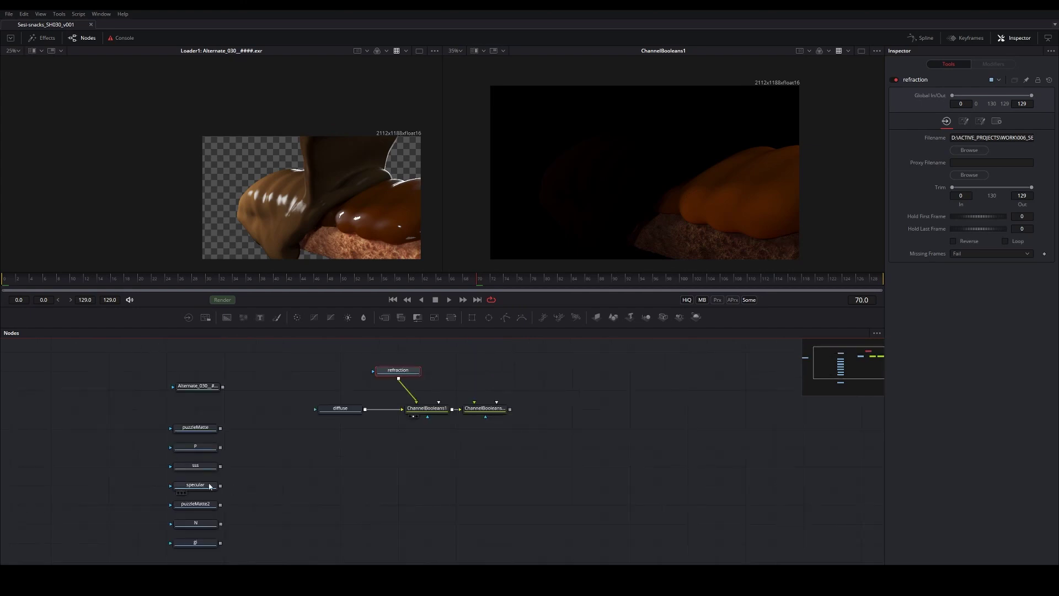
{"action": "left_click_drag", "start_coordinate": [205, 486], "coordinate": [560, 409]}
{"action": "key", "text": "ctrl+v"}
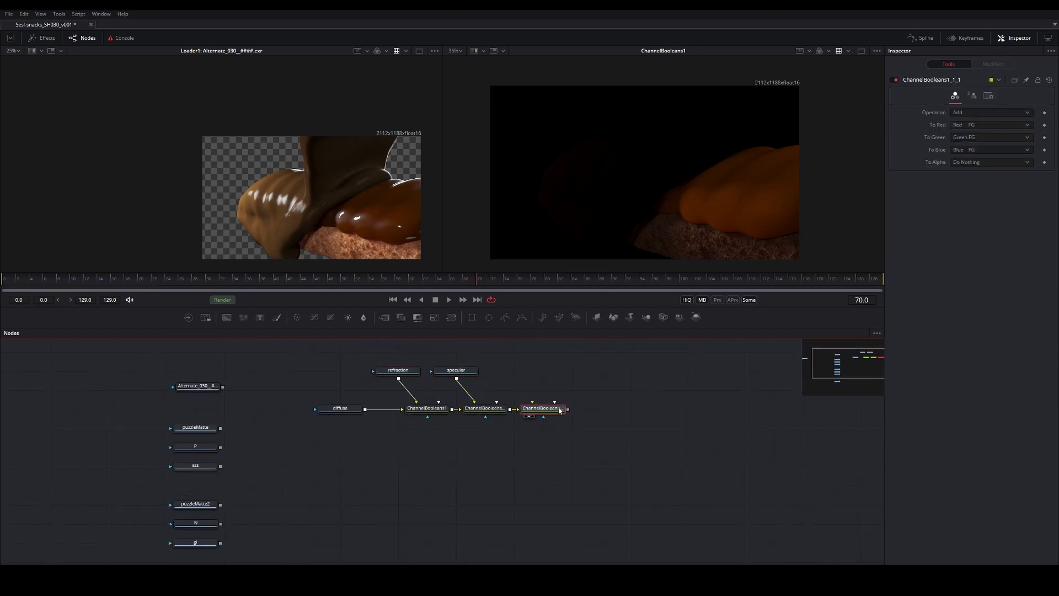
View the third Channel Booleans in the right viewer, save, and connect the sss pass to it beside specular.
{"action": "key", "text": "2"}
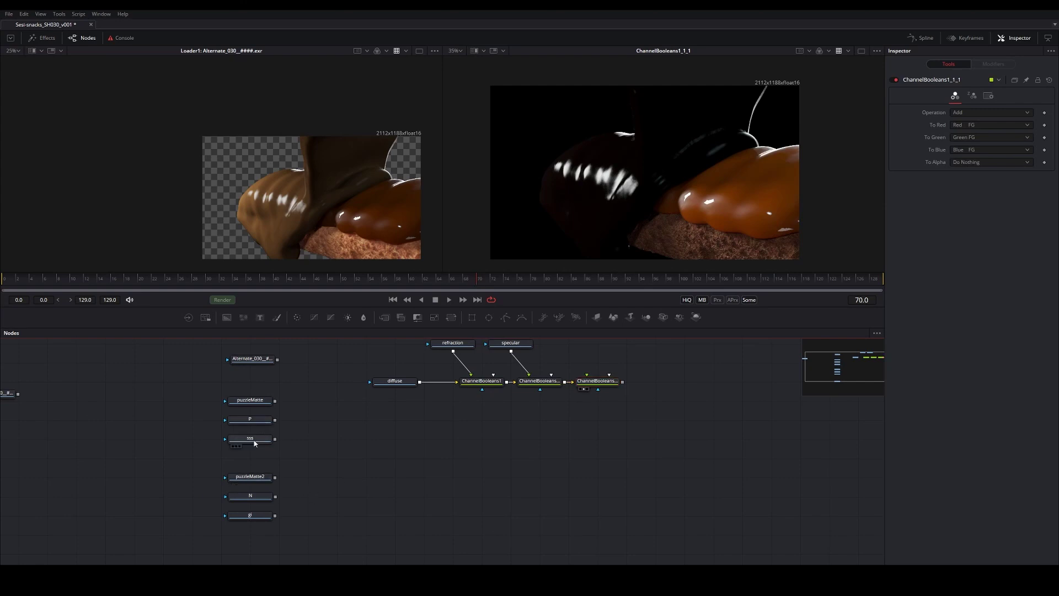
{"action": "key", "text": "ctrl+s"}
{"action": "left_click_drag", "start_coordinate": [263, 447], "coordinate": [547, 396]}
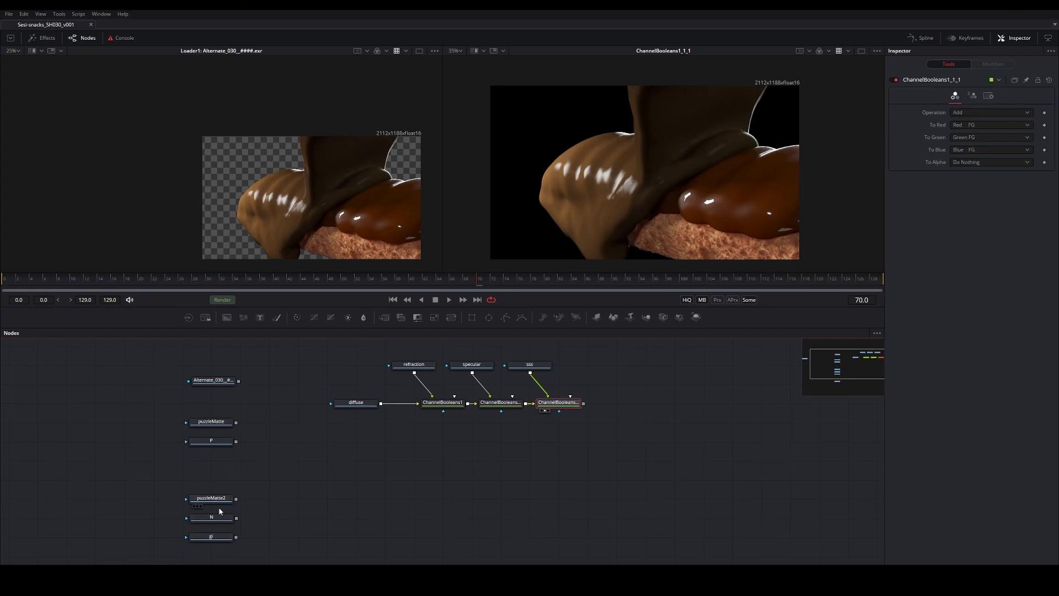
Place the gi node beside sss, append a fourth Channel Booleans with gi connected, save, and view it in the right viewer.
{"action": "left_click_drag", "start_coordinate": [209, 538], "coordinate": [614, 366]}
{"action": "left_click", "coordinate": [558, 402]}
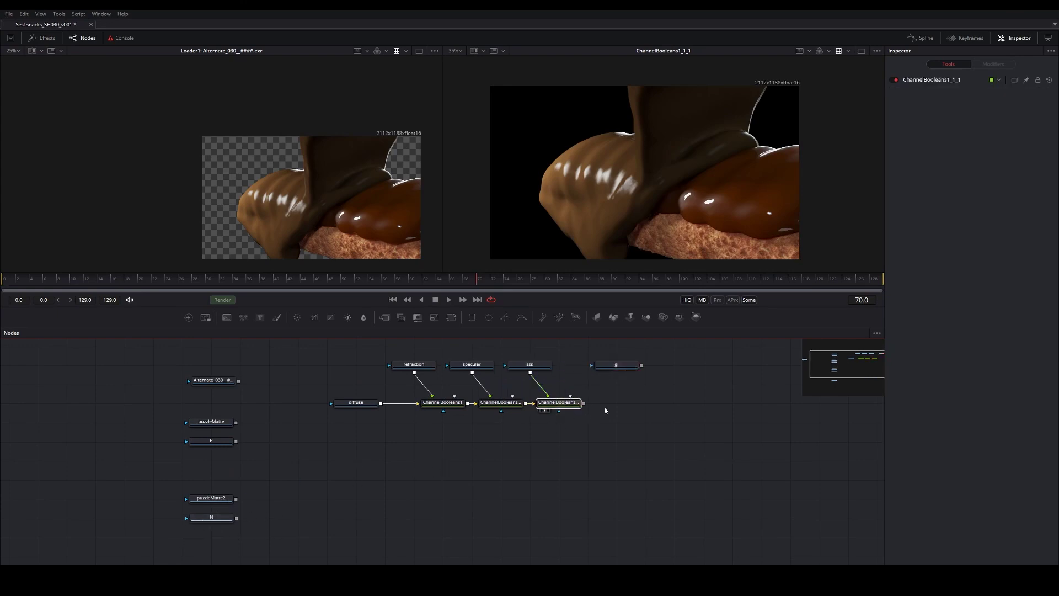
{"action": "key", "text": "ctrl+c"}
{"action": "key", "text": "ctrl+v"}
{"action": "left_click_drag", "start_coordinate": [560, 386], "coordinate": [622, 404]}
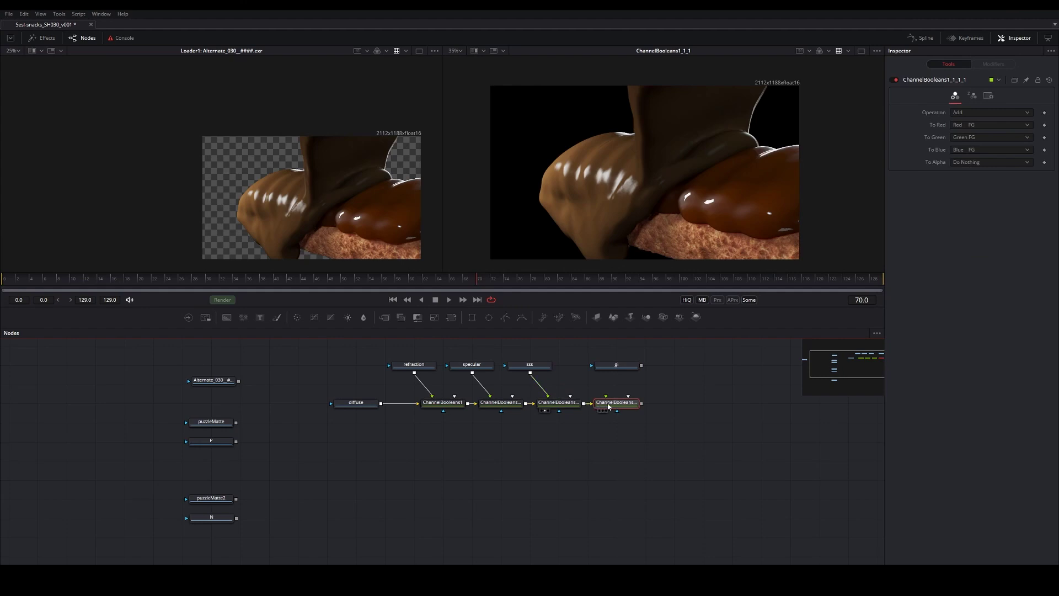
{"action": "left_click_drag", "start_coordinate": [613, 403], "coordinate": [641, 402]}
{"action": "left_click_drag", "start_coordinate": [641, 366], "coordinate": [637, 423]}
{"action": "left_click", "coordinate": [646, 406]}
{"action": "key", "text": "ctrl+s"}
{"action": "key", "text": "2"}
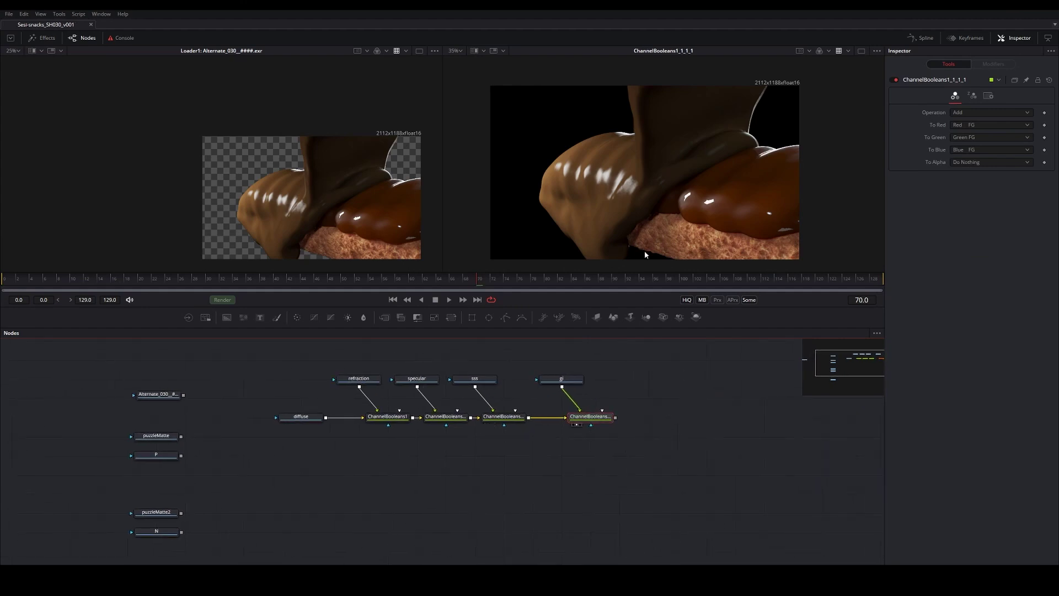
Compare the combined passes with the duplicated Alternate_030 loader in the right viewer, examining the chocolate's edges up close.
{"action": "left_click_drag", "start_coordinate": [361, 462], "coordinate": [447, 431]}
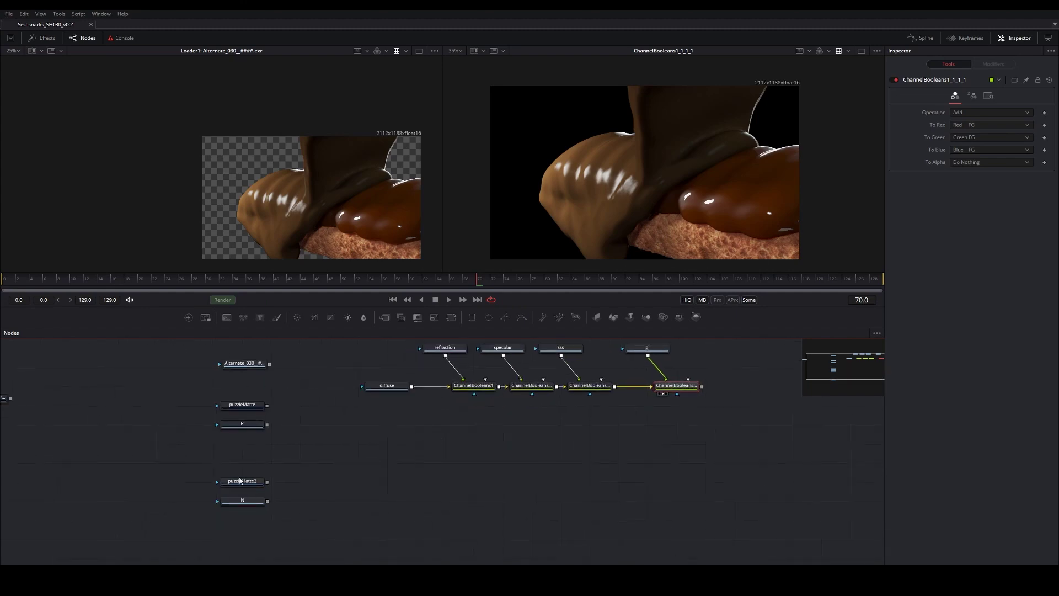
{"action": "left_click_drag", "start_coordinate": [291, 429], "coordinate": [293, 482]}
{"action": "left_click", "coordinate": [232, 478]}
{"action": "left_click", "coordinate": [226, 460]}
{"action": "left_click_drag", "start_coordinate": [381, 494], "coordinate": [160, 519]}
{"action": "scroll", "coordinate": [649, 185], "scroll_direction": "down", "scroll_amount": 1}
{"action": "left_click_drag", "start_coordinate": [78, 410], "coordinate": [207, 435]}
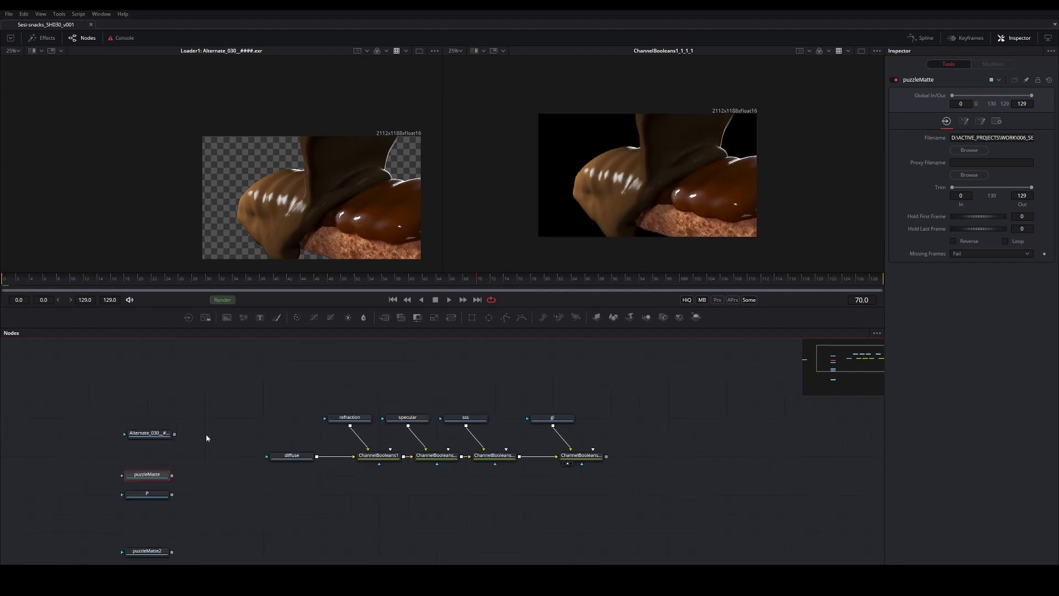
{"action": "left_click", "coordinate": [153, 435]}
{"action": "left_click", "coordinate": [575, 456]}
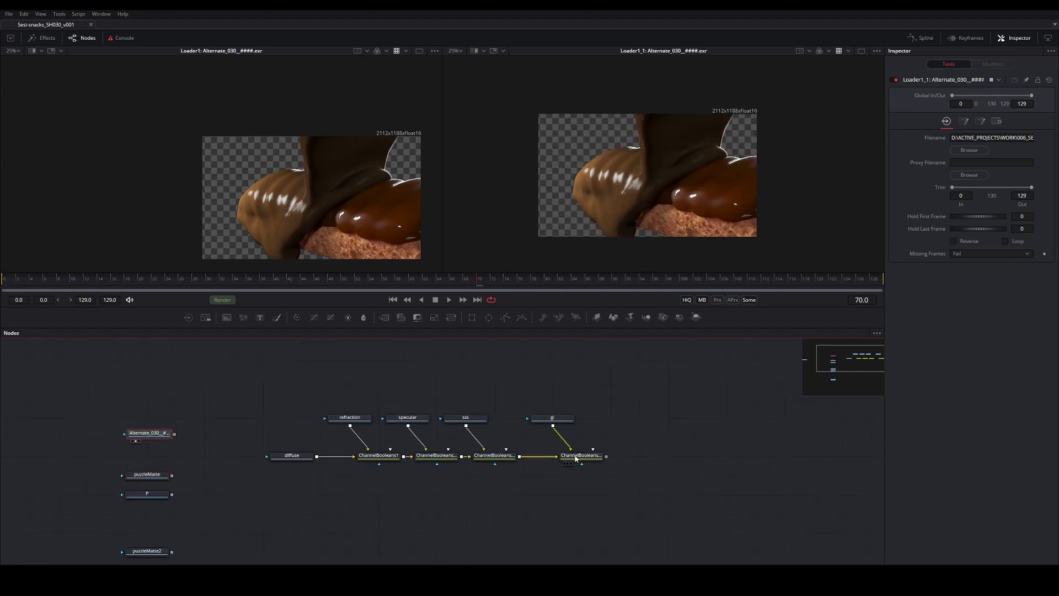
{"action": "left_click", "coordinate": [149, 434]}
{"action": "scroll", "coordinate": [595, 114], "scroll_direction": "up", "scroll_amount": 4}
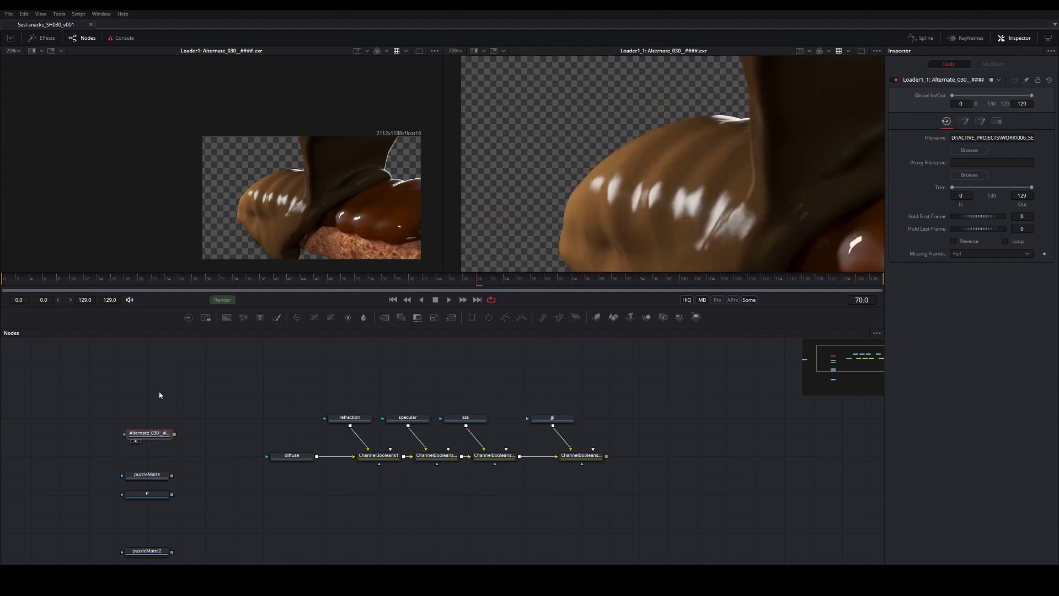
Paste a copy of the Alternate_030 loader above the end of the node chain and rename it alpha.
{"action": "scroll", "coordinate": [414, 386], "scroll_direction": "right", "scroll_amount": 3}
{"action": "key", "text": "ctrl+v"}
{"action": "left_click_drag", "start_coordinate": [520, 392], "coordinate": [549, 408]}
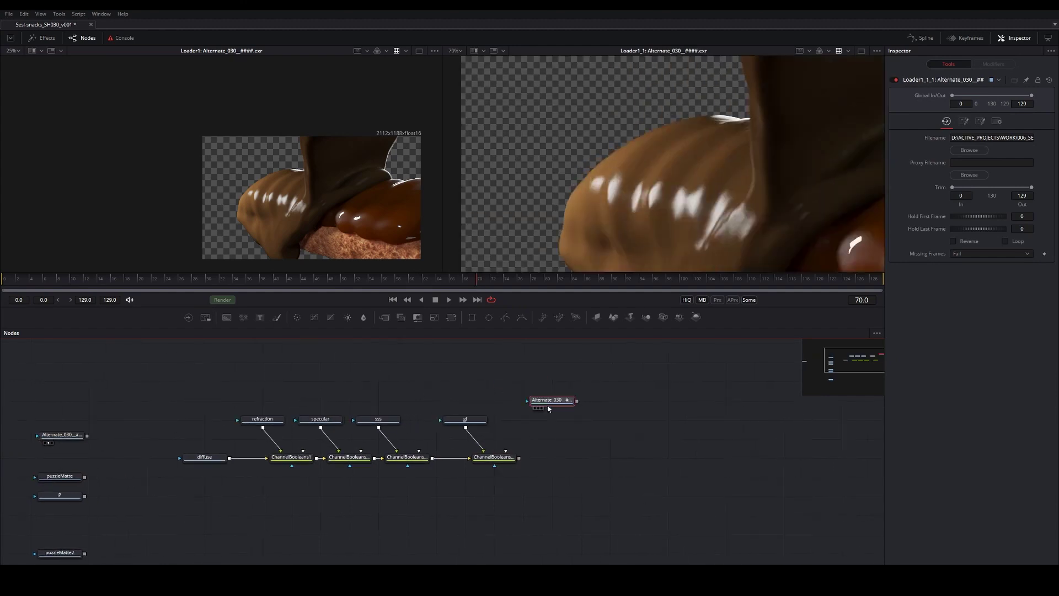
{"action": "key", "text": "F2"}
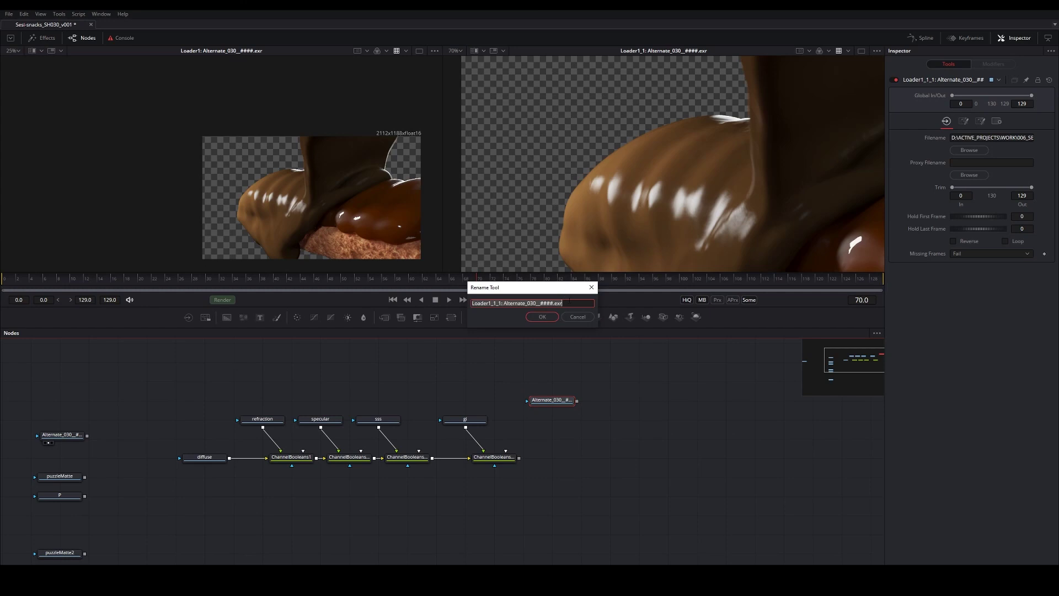
{"action": "key", "text": "BackSpace"}
{"action": "type", "text": "alpha"}
{"action": "key", "text": "Return"}
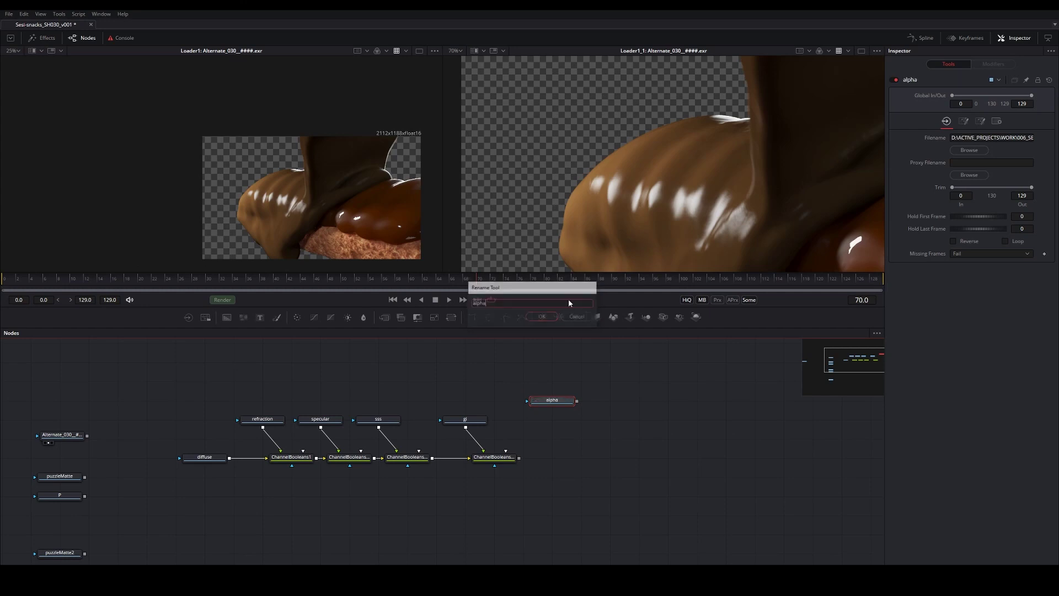
Duplicate the fourth Channel Booleans, connect the copy at the end of the chain, and save the composition.
{"action": "left_click", "coordinate": [494, 458]}
{"action": "key", "text": "ctrl+c"}
{"action": "key", "text": "ctrl+v"}
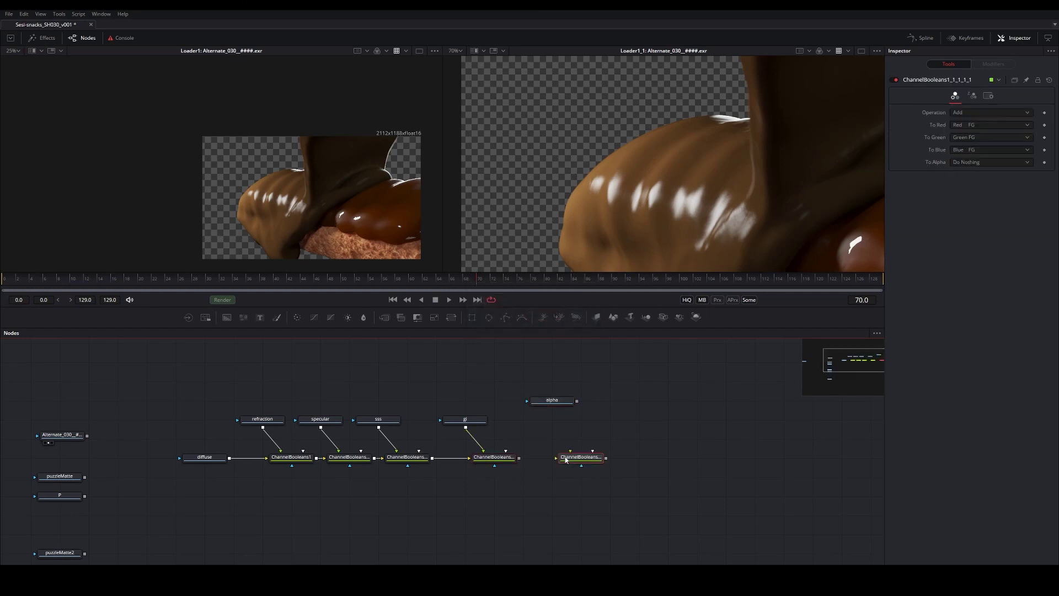
{"action": "left_click_drag", "start_coordinate": [586, 462], "coordinate": [556, 462]}
{"action": "key", "text": "ctrl+s"}
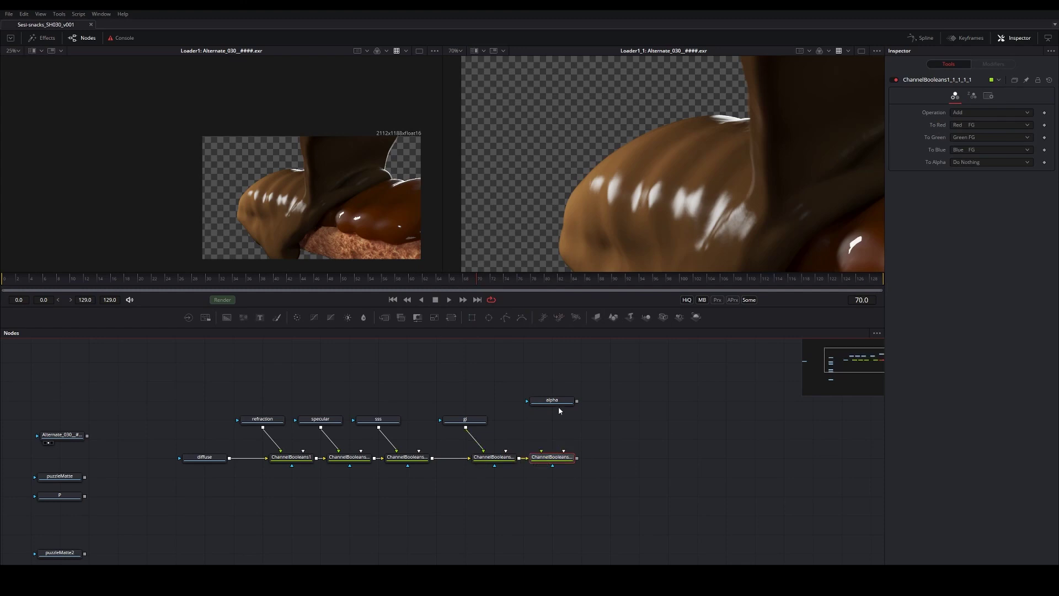
Try to restore the alpha by connecting the alpha node to the last Channel Booleans, with Operation Copy and To Alpha set to Alpha FG.
{"action": "left_click_drag", "start_coordinate": [576, 401], "coordinate": [553, 456]}
{"action": "key", "text": "2"}
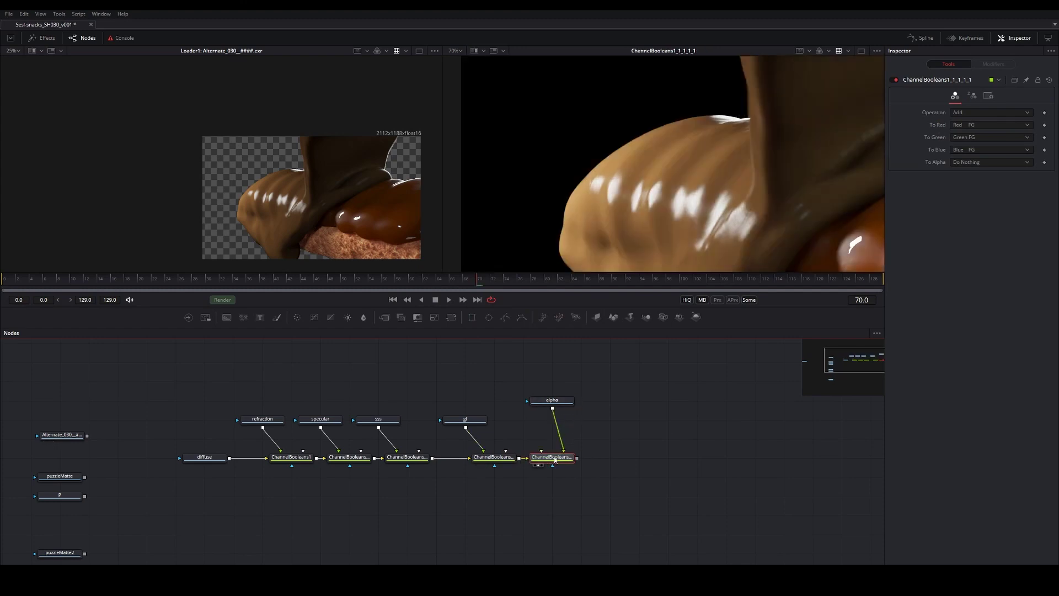
{"action": "left_click", "coordinate": [970, 111]}
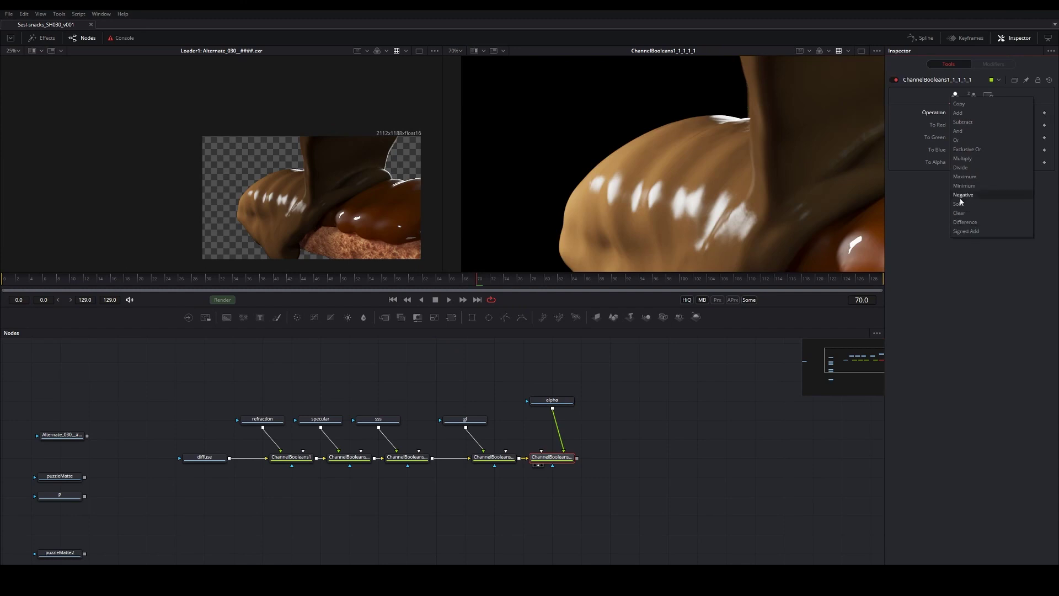
{"action": "left_click", "coordinate": [962, 104]}
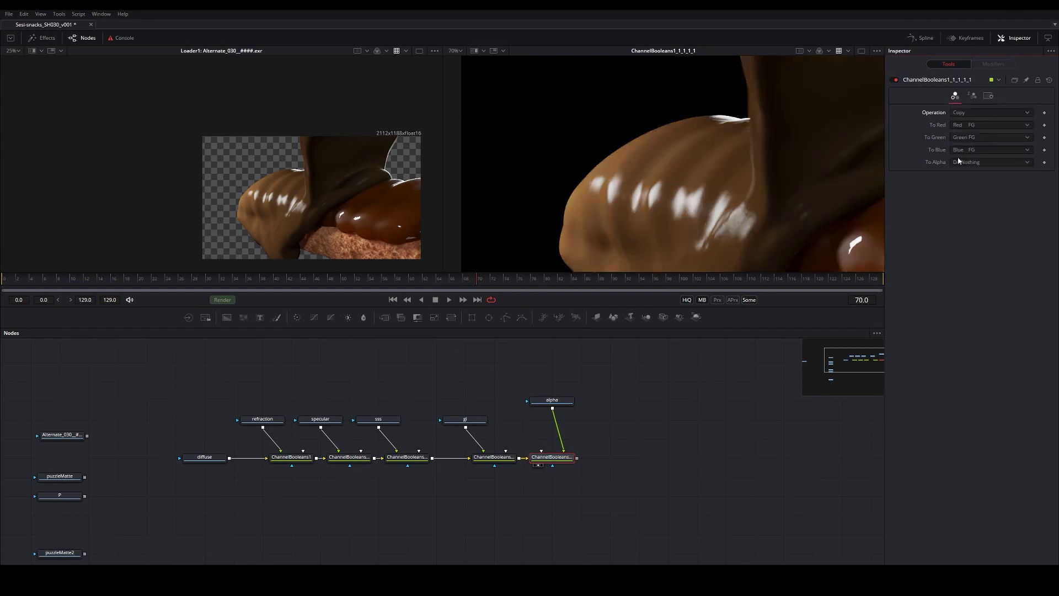
{"action": "left_click", "coordinate": [971, 137]}
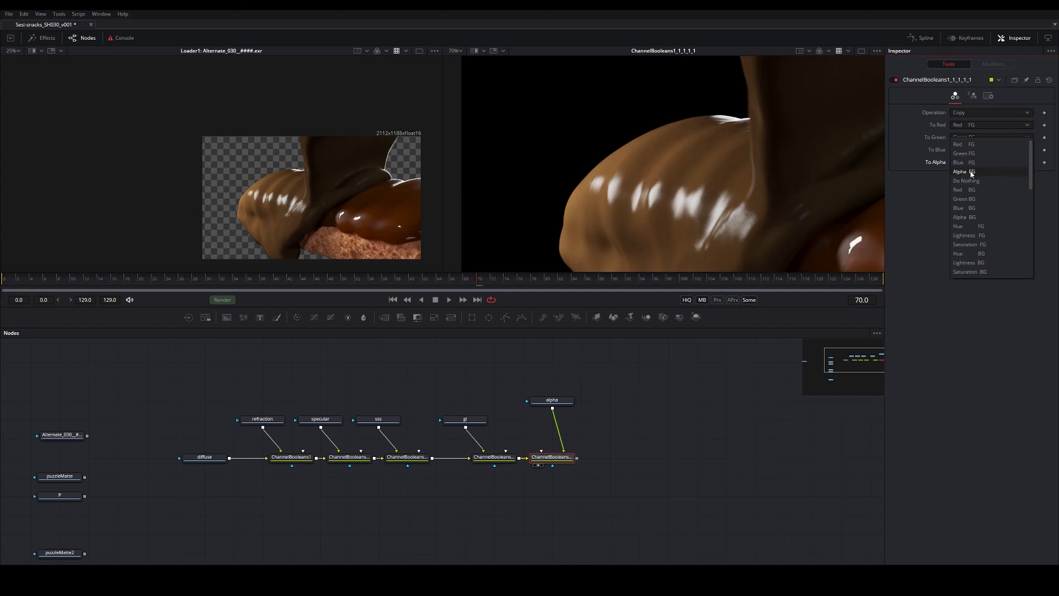
{"action": "left_click", "coordinate": [971, 172]}
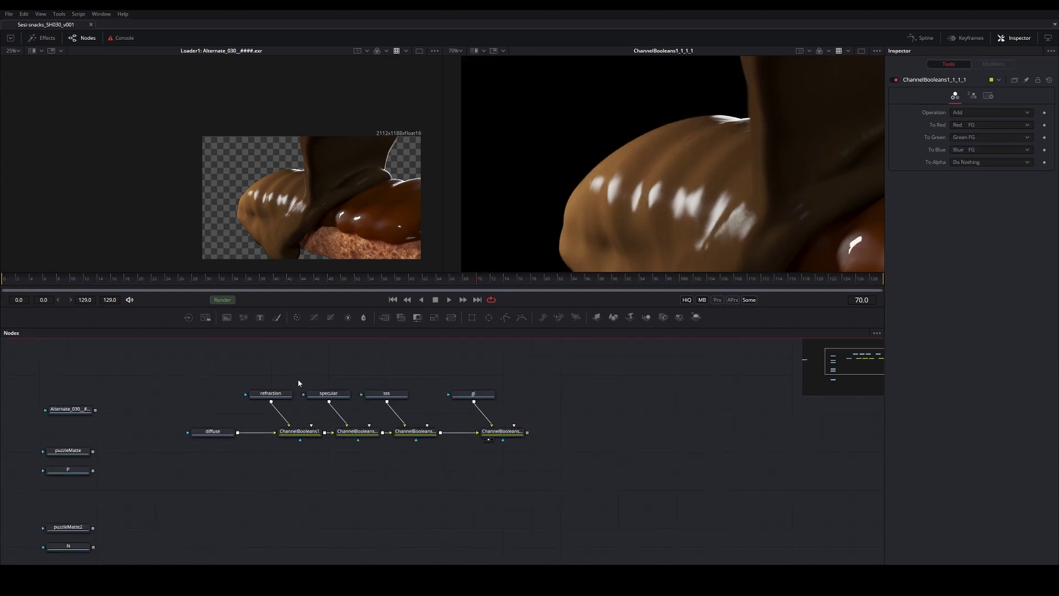
Compare the Alternate_030 loader with the fourth Channel Booleans in the right viewer, and shift the gi node directly above that Channel Booleans.
{"action": "left_click_drag", "start_coordinate": [69, 409], "coordinate": [593, 222]}
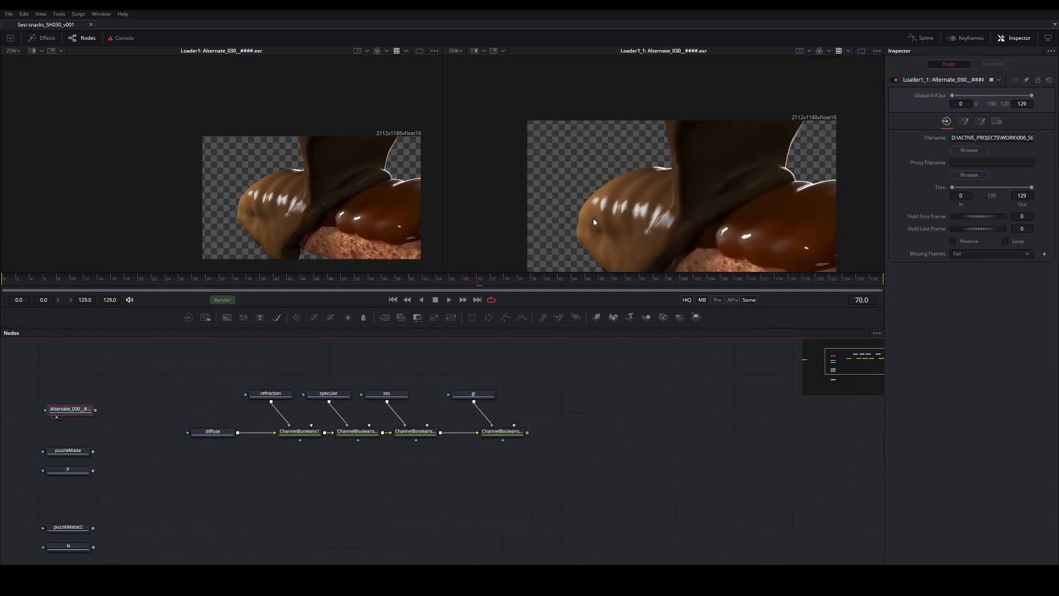
{"action": "left_click_drag", "start_coordinate": [504, 433], "coordinate": [651, 206]}
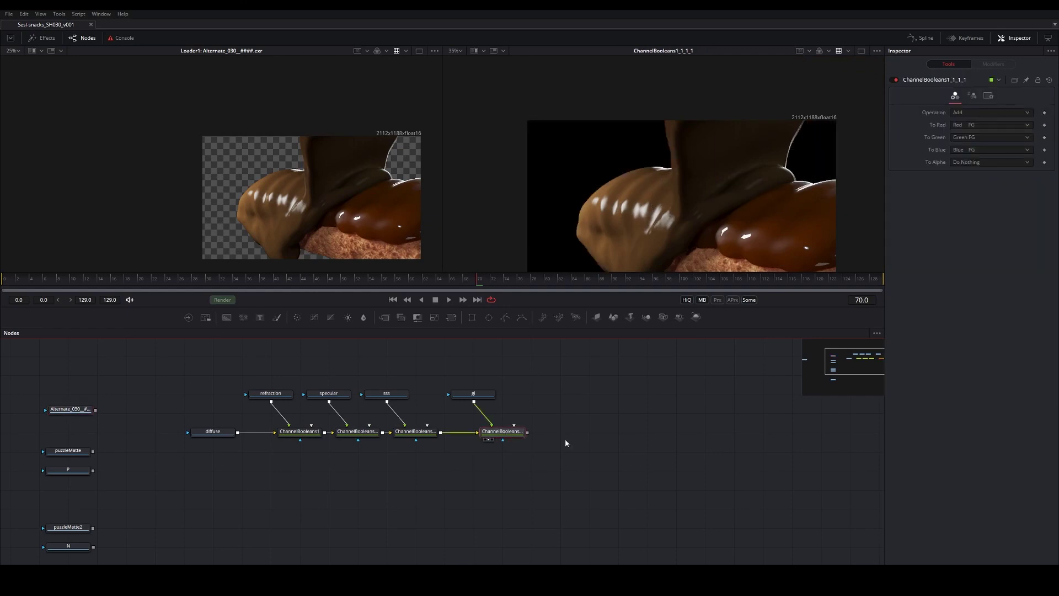
{"action": "left_click_drag", "start_coordinate": [473, 393], "coordinate": [502, 393]}
Place the reflection node beside gi, append a fifth Channel Booleans with reflection connected, and save the composition.
{"action": "left_click_drag", "start_coordinate": [344, 483], "coordinate": [312, 455]}
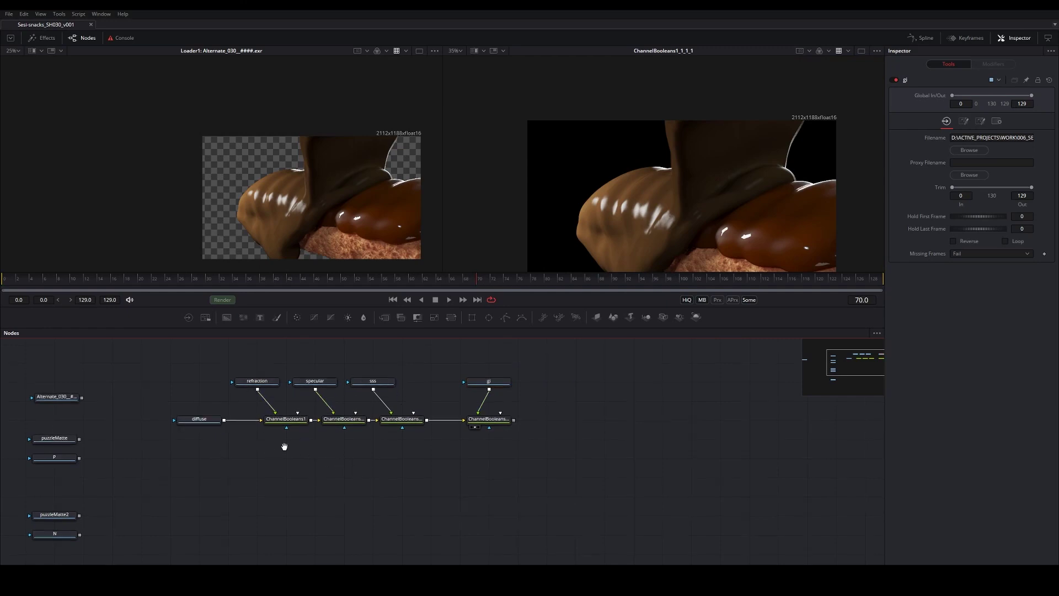
{"action": "left_click_drag", "start_coordinate": [271, 448], "coordinate": [362, 442]}
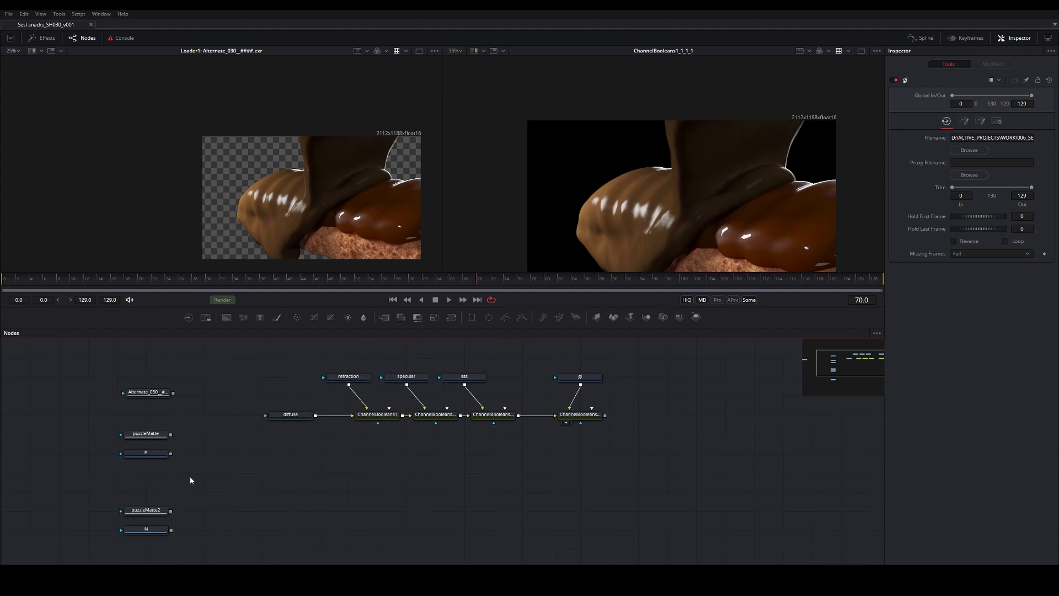
{"action": "left_click_drag", "start_coordinate": [190, 480], "coordinate": [374, 409]}
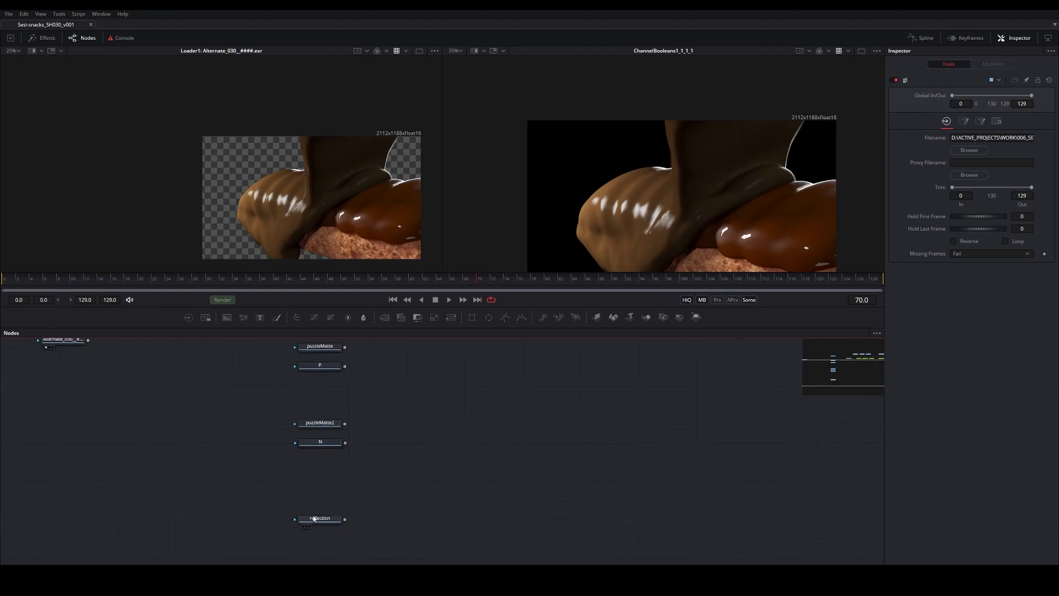
{"action": "left_click_drag", "start_coordinate": [315, 519], "coordinate": [421, 517]}
{"action": "left_click", "coordinate": [533, 437]}
{"action": "key", "text": "ctrl+v"}
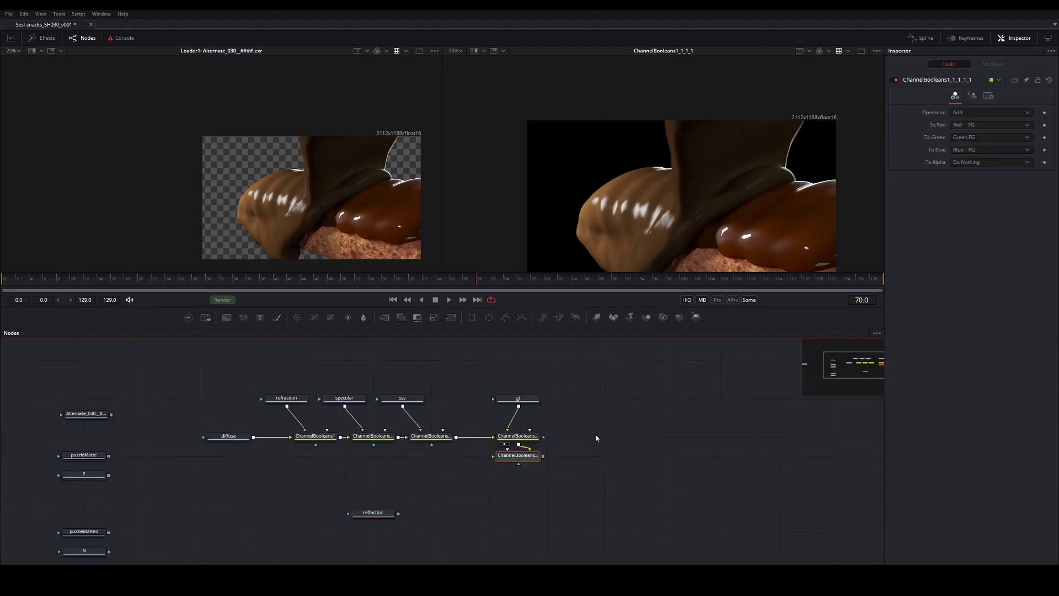
{"action": "left_click_drag", "start_coordinate": [517, 455], "coordinate": [575, 436]}
{"action": "left_click_drag", "start_coordinate": [372, 512], "coordinate": [601, 437]}
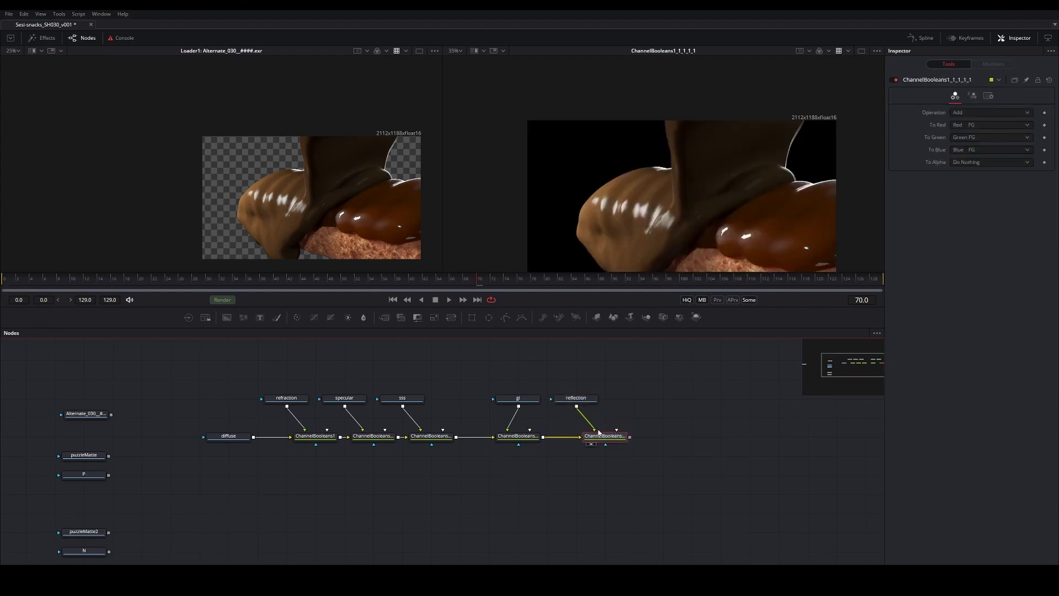
{"action": "key", "text": "ctrl+s"}
Compare the Alternate_030 loader with the fifth Channel Booleans in the right viewer.
{"action": "left_click", "coordinate": [90, 415]}
{"action": "key", "text": "2"}
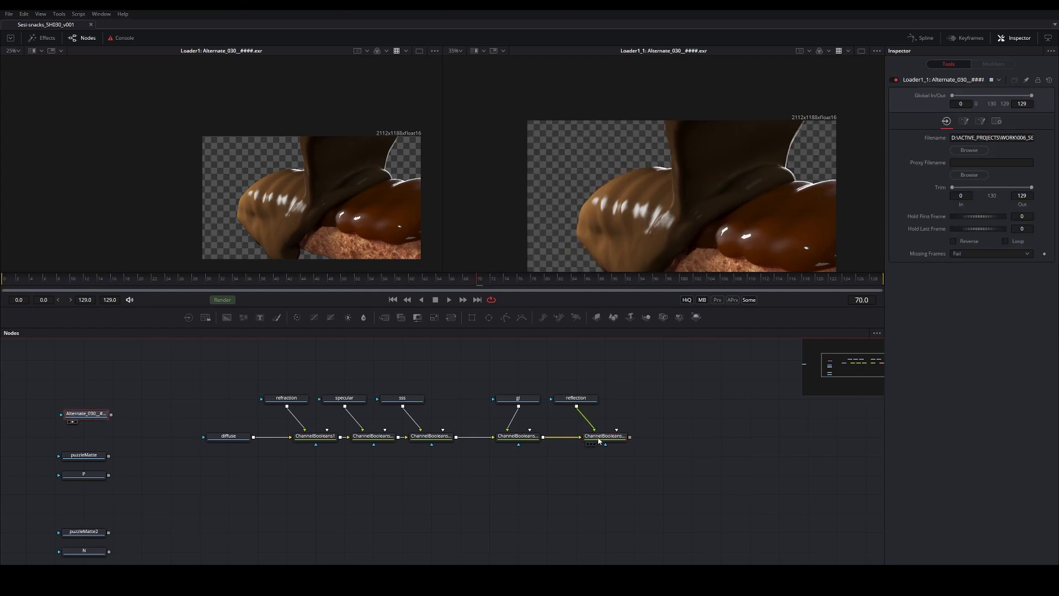
{"action": "left_click_drag", "start_coordinate": [599, 440], "coordinate": [630, 240]}
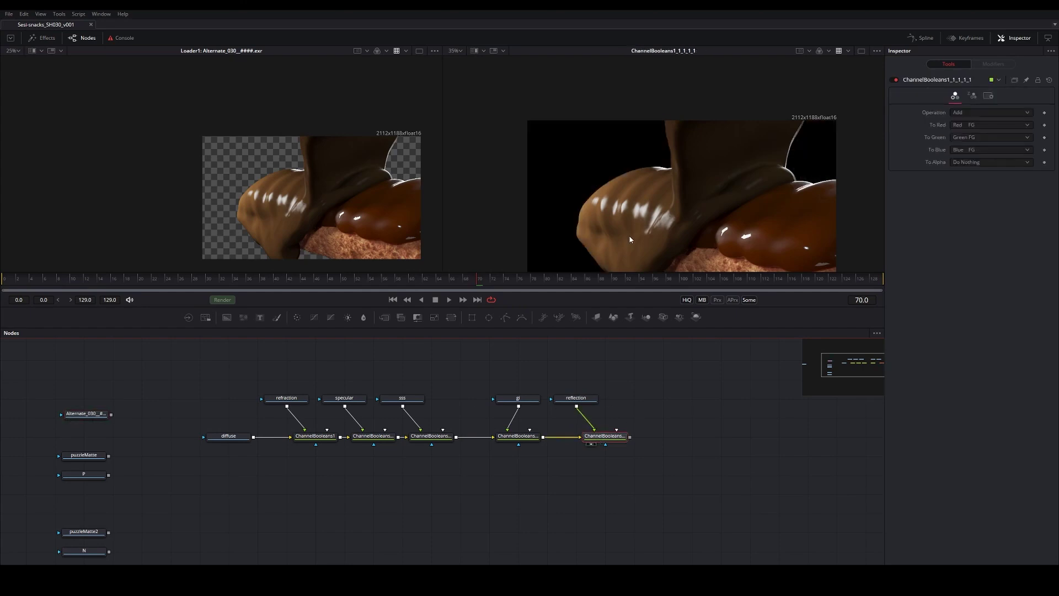
Paste a copy of the Alternate_030 loader above the end of the extended chain and name it alpha.
{"action": "left_click", "coordinate": [83, 414]}
{"action": "left_click_drag", "start_coordinate": [682, 360], "coordinate": [600, 386]}
{"action": "left_click", "coordinate": [601, 385]}
{"action": "key", "text": "ctrl+v"}
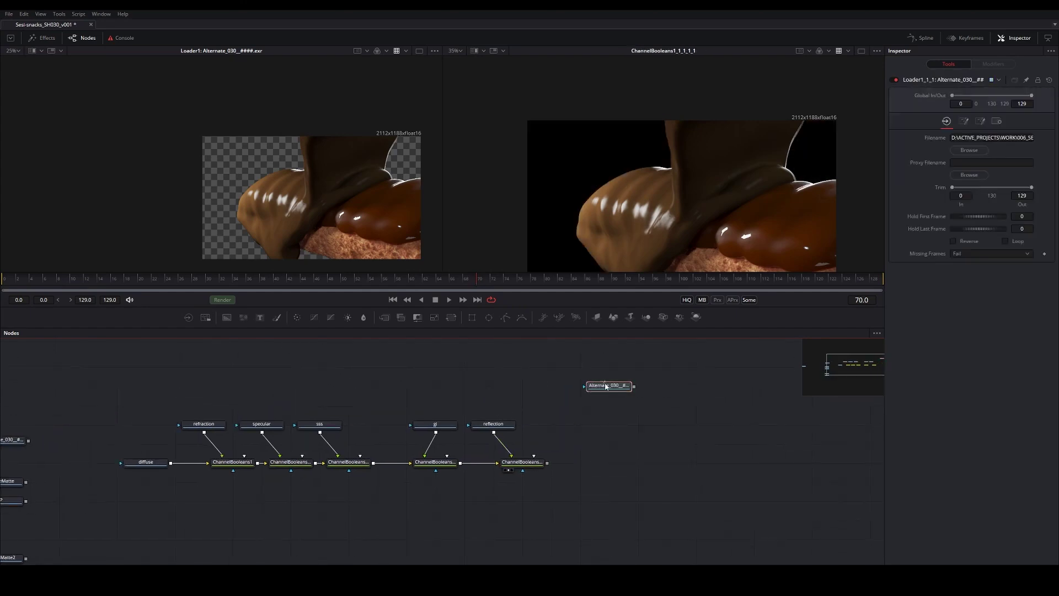
{"action": "key", "text": "F2"}
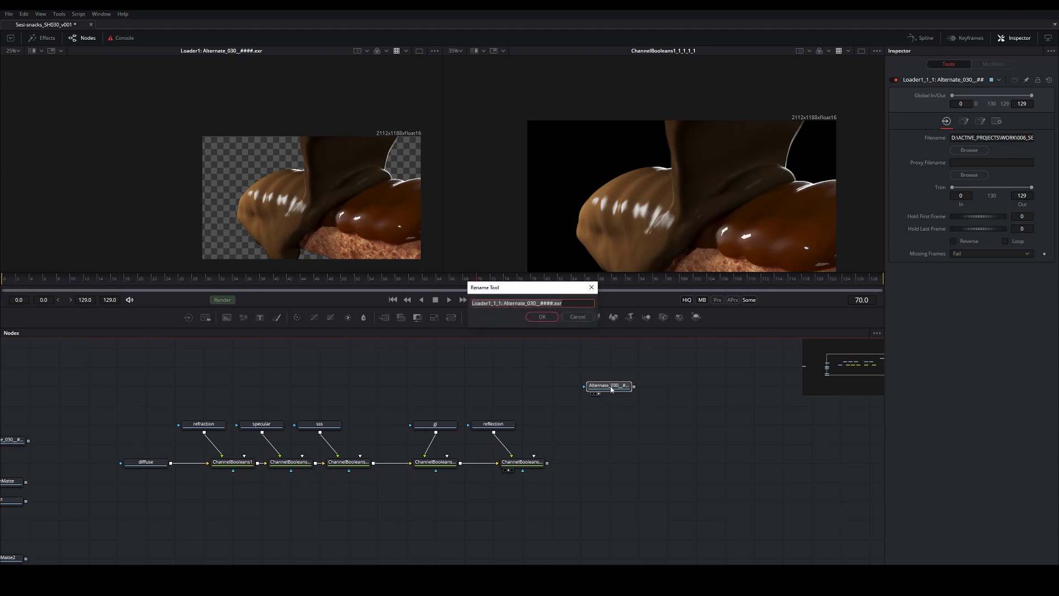
{"action": "type", "text": "alpha"}
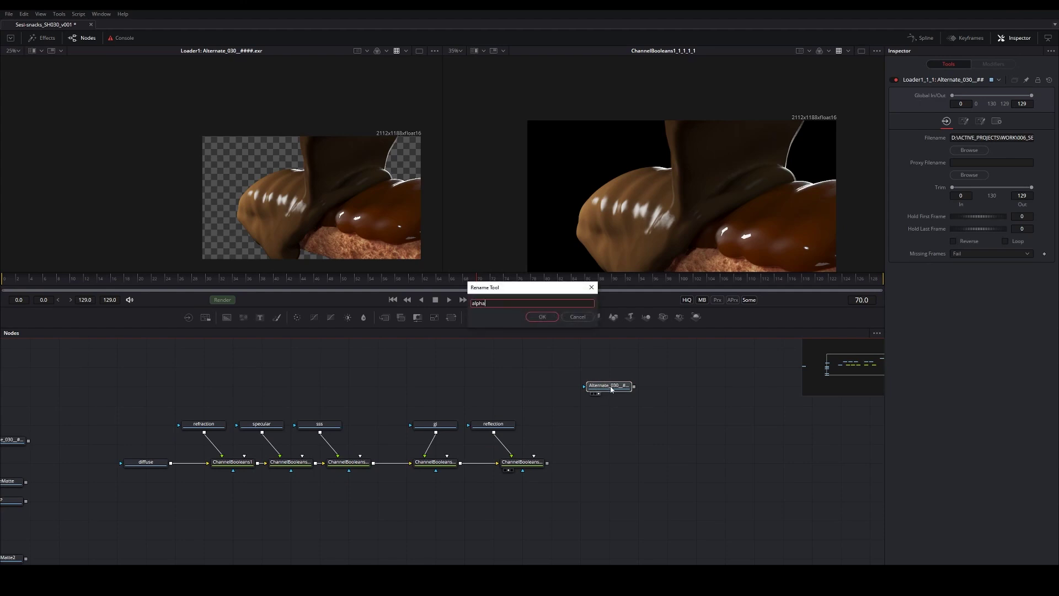
{"action": "left_click", "coordinate": [543, 316]}
Append a new Channel Booleans node after the reflection one and connect the alpha loader as its Effect Mask.
{"action": "left_click", "coordinate": [528, 464]}
{"action": "key", "text": "shift+space"}
{"action": "type", "text": "bpp"}
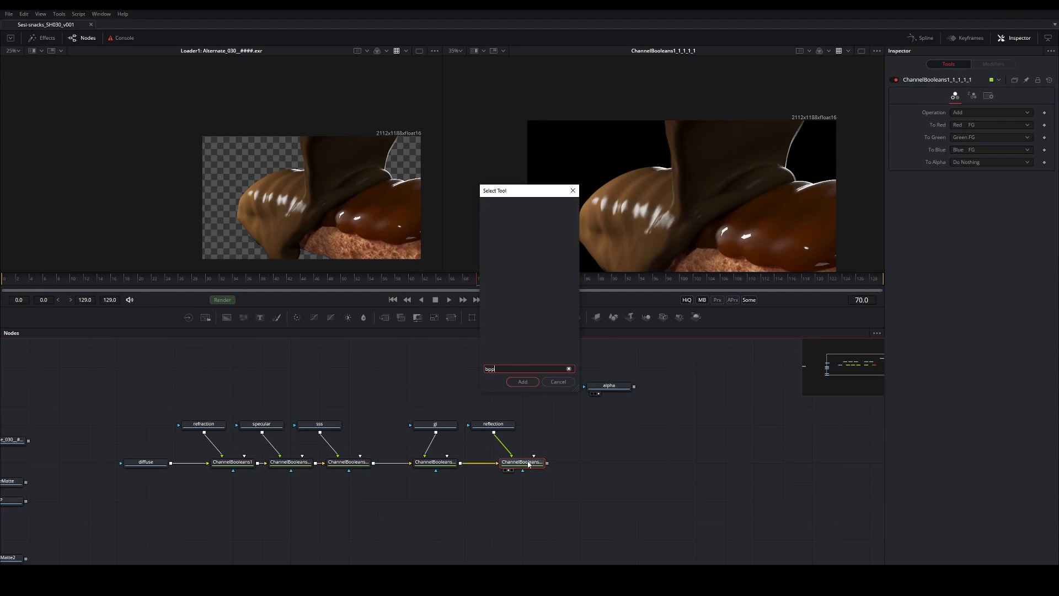
{"action": "key", "text": "BackSpace"}
{"action": "type", "text": "ol"}
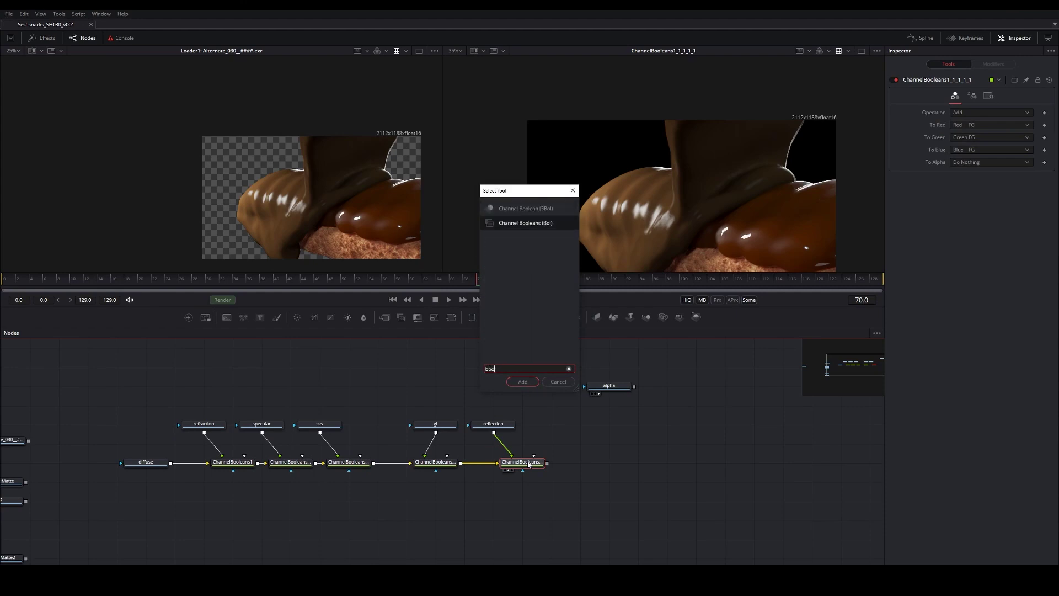
{"action": "key", "text": "Return"}
{"action": "left_click_drag", "start_coordinate": [523, 482], "coordinate": [609, 461]}
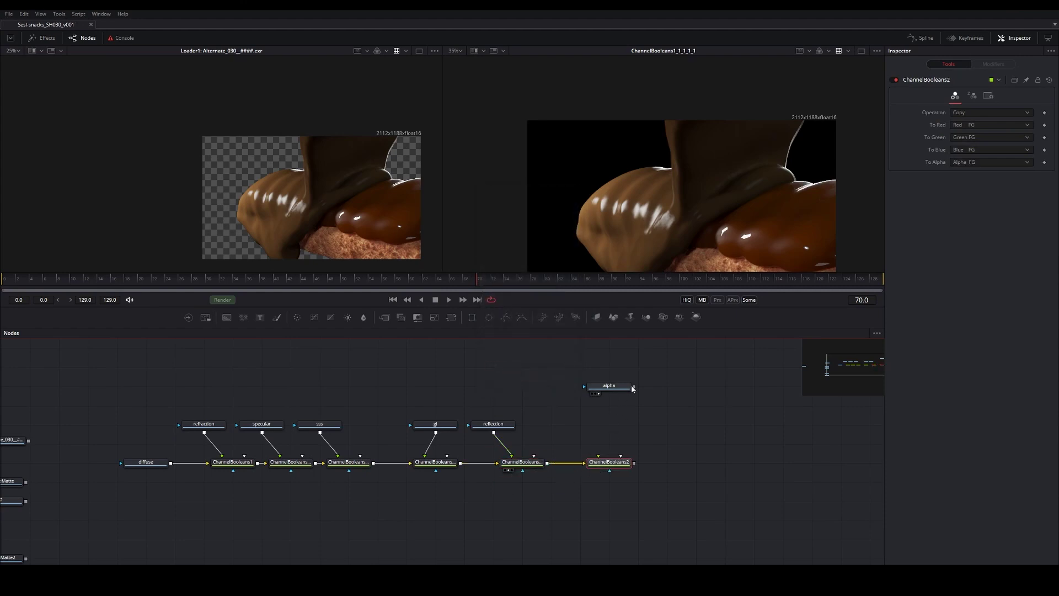
{"action": "left_click_drag", "start_coordinate": [634, 388], "coordinate": [611, 468]}
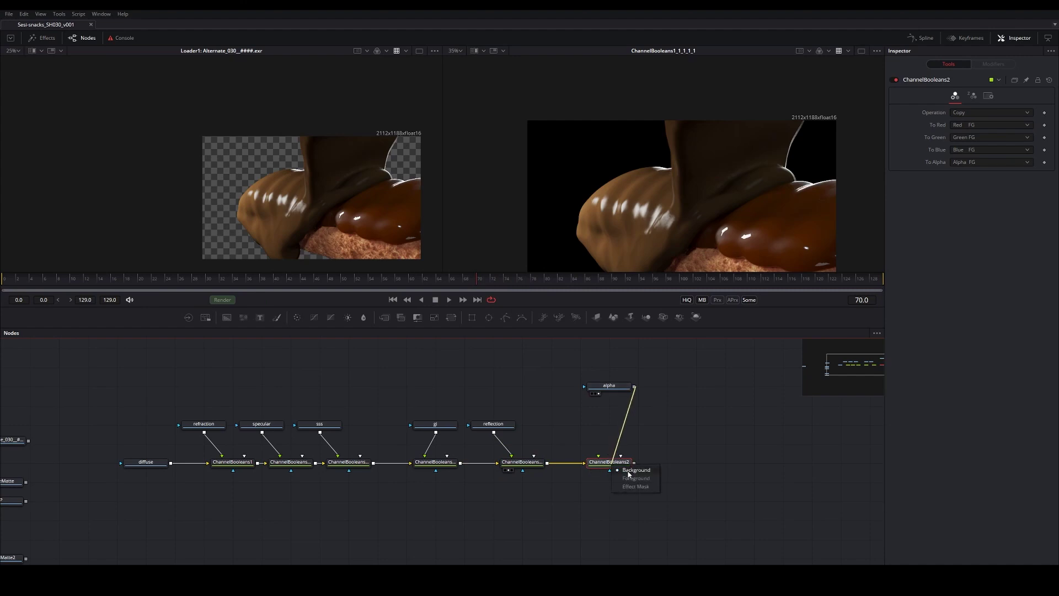
{"action": "left_click", "coordinate": [634, 487]}
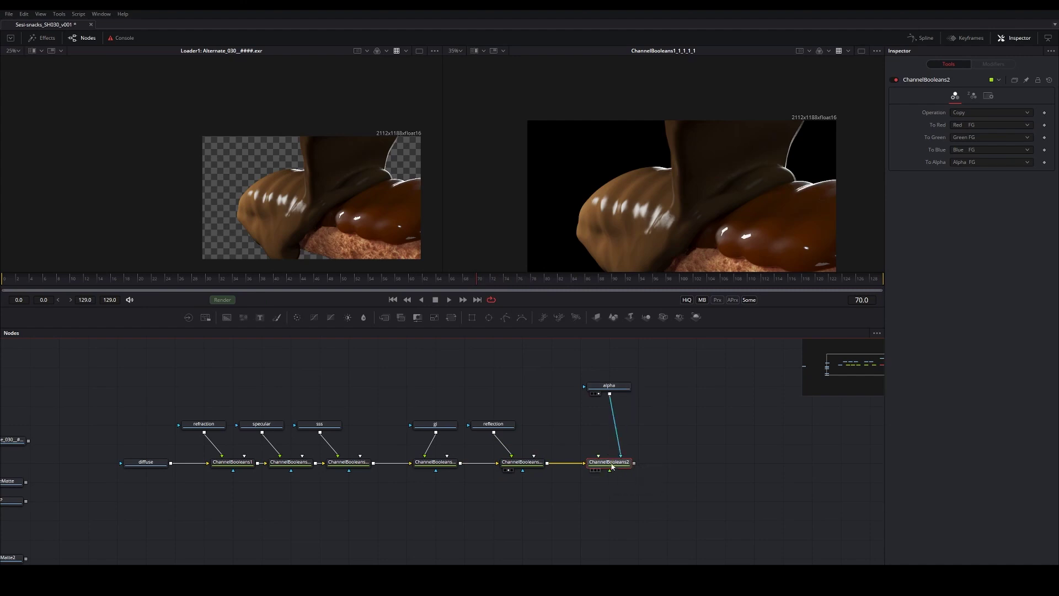
Enable Multiply by Mask with the Alpha channel on the new Channel Booleans, view it in the right viewer, and save.
{"action": "left_click", "coordinate": [988, 96]}
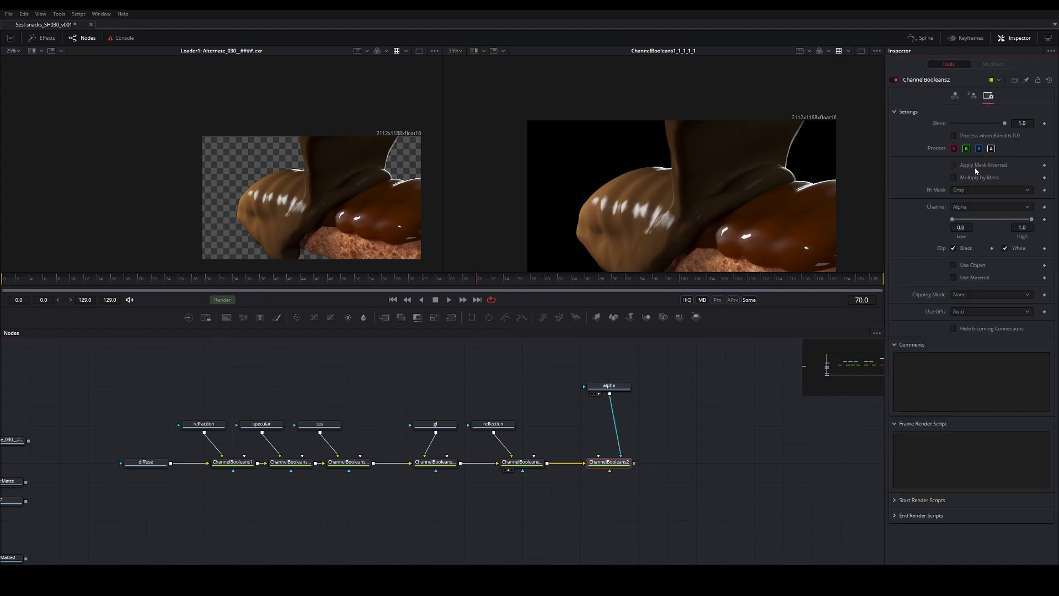
{"action": "left_click", "coordinate": [968, 207]}
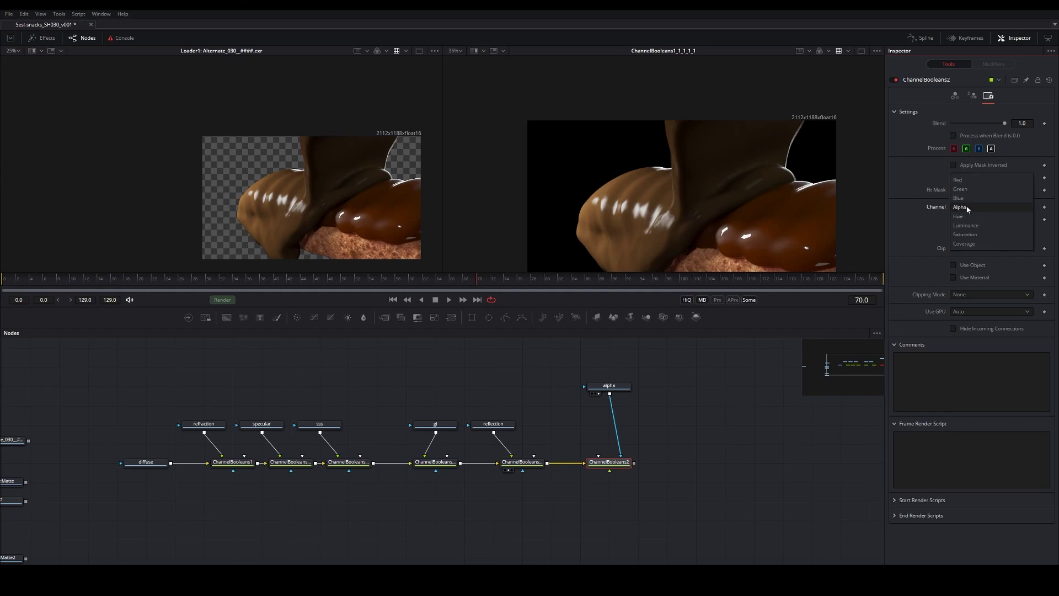
{"action": "left_click", "coordinate": [968, 207]}
{"action": "left_click", "coordinate": [605, 462]}
{"action": "key", "text": "2"}
{"action": "key", "text": "ctrl+s"}
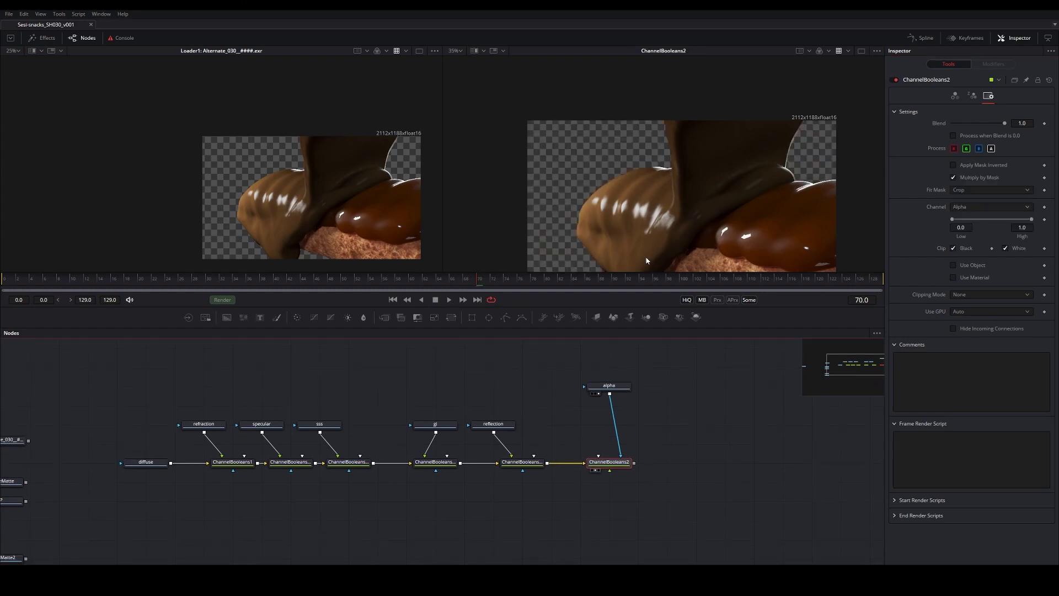
Move the alpha node closer to the chain, slightly to the left of its Channel Booleans.
{"action": "left_click_drag", "start_coordinate": [354, 430], "coordinate": [524, 412]}
{"action": "left_click_drag", "start_coordinate": [769, 380], "coordinate": [740, 399]}
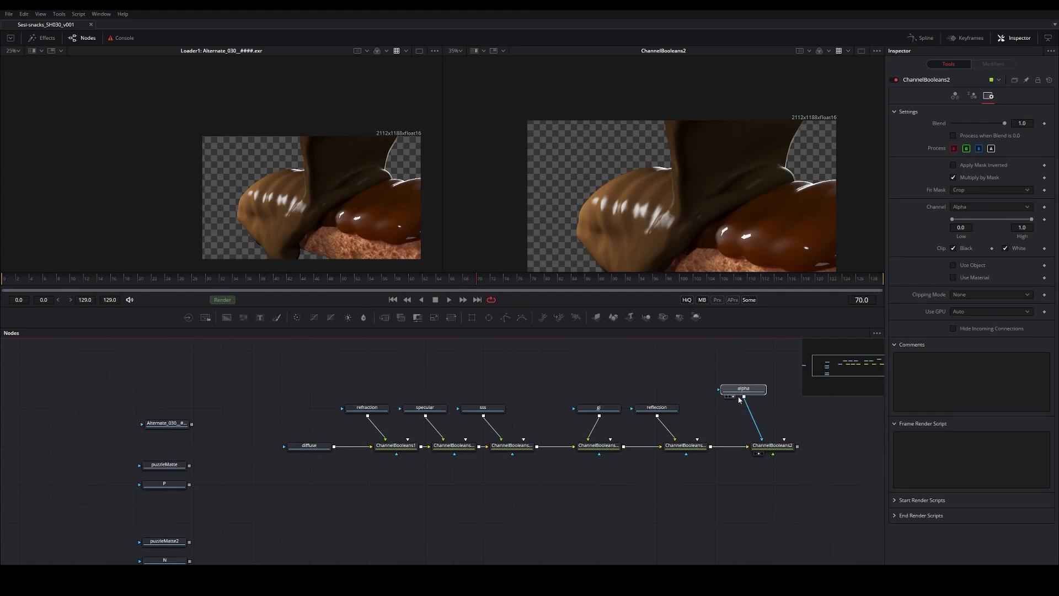
{"action": "left_click", "coordinate": [766, 448]}
{"action": "left_click_drag", "start_coordinate": [757, 465], "coordinate": [619, 471]}
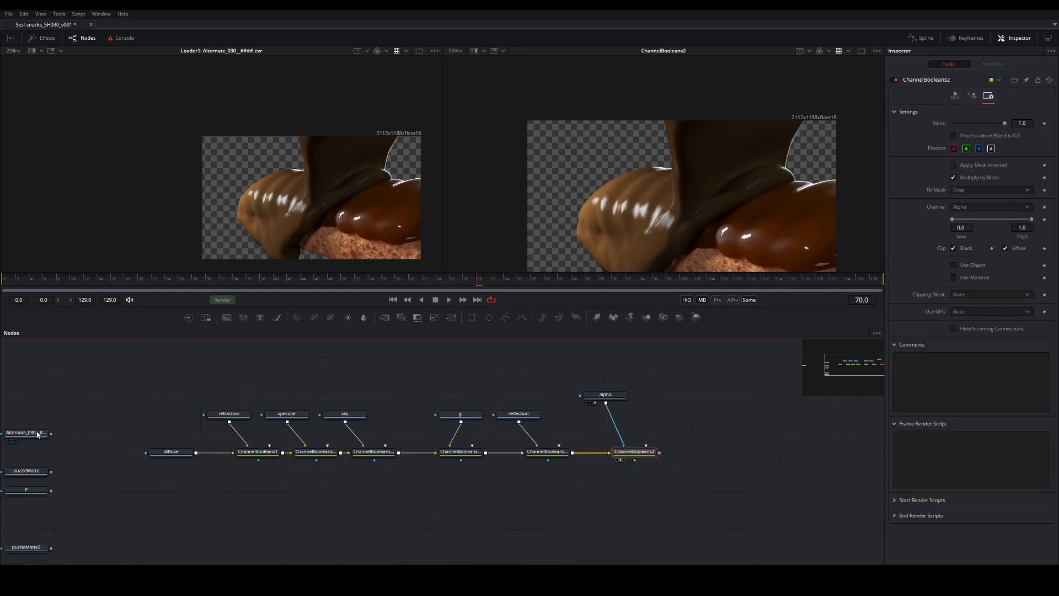
Compare the alpha-masked result with the original Alternate_030 loader in the right viewer.
{"action": "left_click", "coordinate": [38, 434]}
{"action": "key", "text": "2"}
{"action": "left_click", "coordinate": [647, 451]}
{"action": "key", "text": "2"}
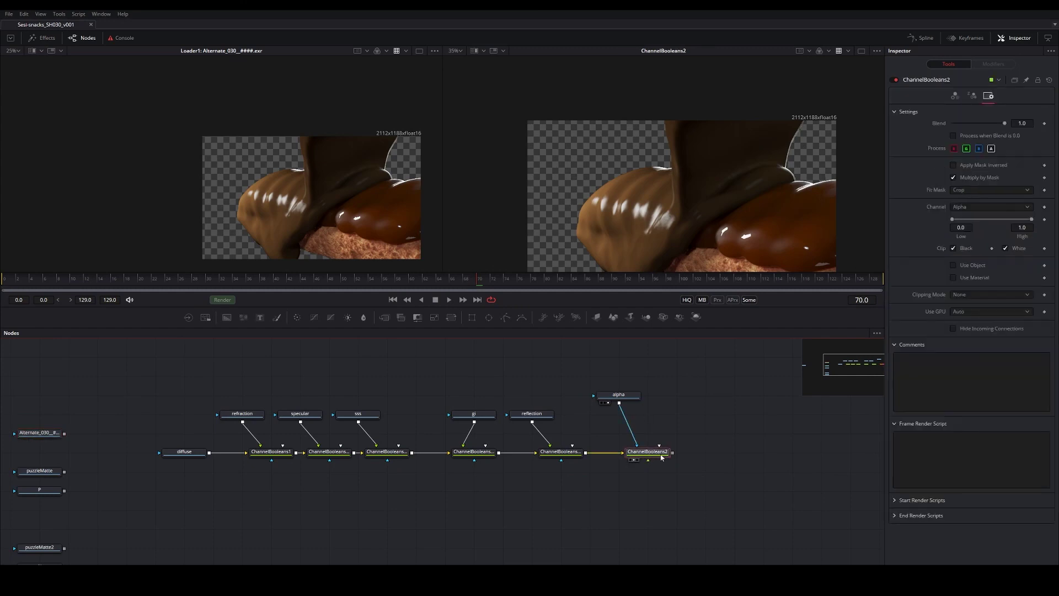
Line up the alpha node with the row of pass loaders, move gi slightly left to match the spacing, and save.
{"action": "left_click_drag", "start_coordinate": [572, 460], "coordinate": [677, 454]}
{"action": "left_click", "coordinate": [723, 408]}
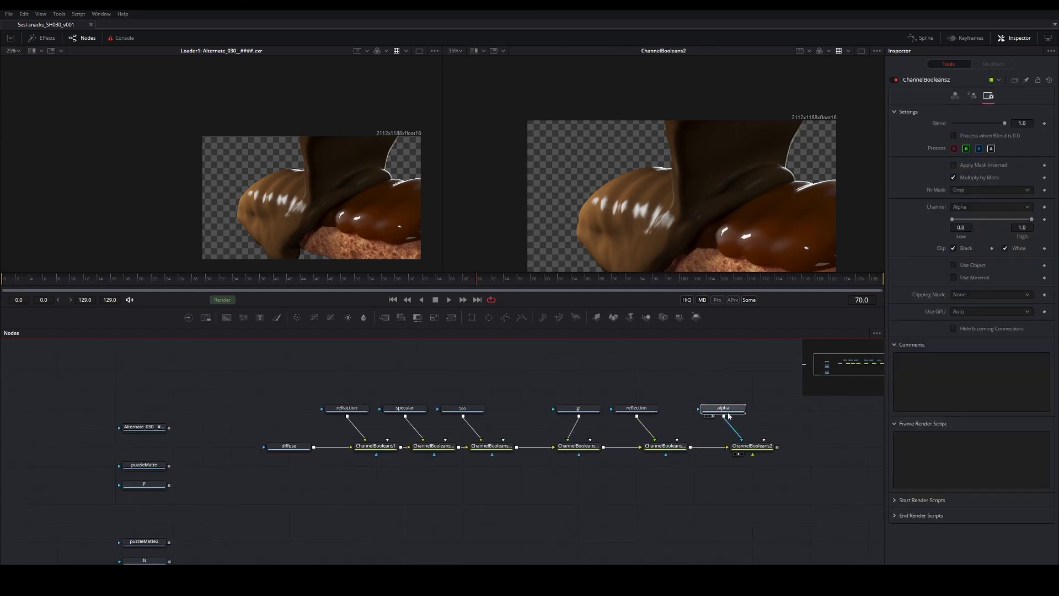
{"action": "scroll", "coordinate": [239, 392], "scroll_direction": "right", "scroll_amount": 5}
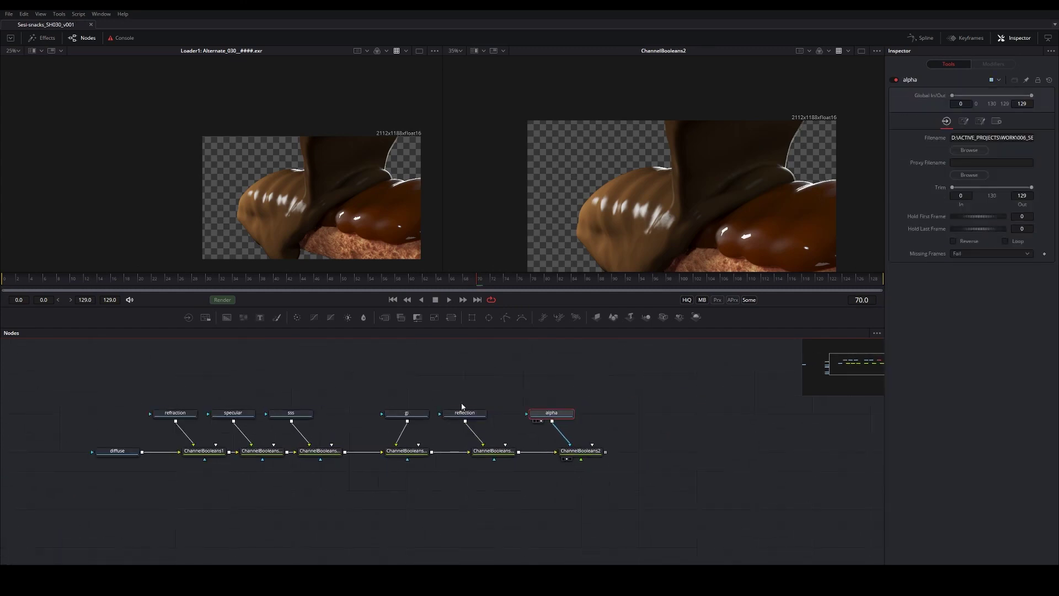
{"action": "left_click", "coordinate": [378, 413]}
{"action": "key", "text": "ctrl+s"}
Examine the whole node chain from the diffuse pass through to the alpha-masked Channel Booleans.
{"action": "left_click", "coordinate": [472, 389]}
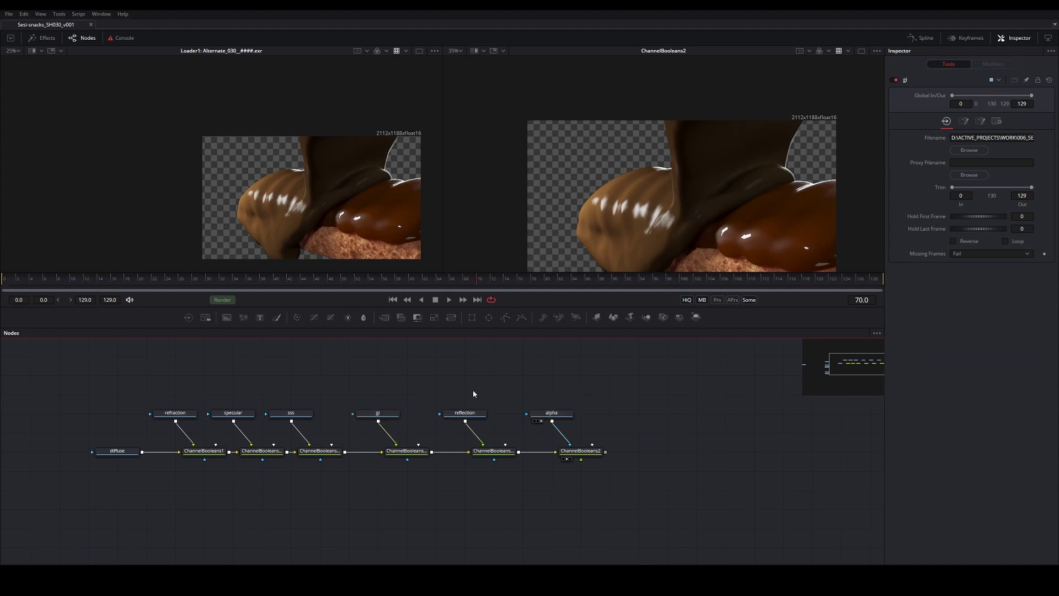
{"action": "left_click_drag", "start_coordinate": [472, 389], "coordinate": [604, 382]}
{"action": "scroll", "coordinate": [497, 398], "scroll_direction": "left", "scroll_amount": 2}
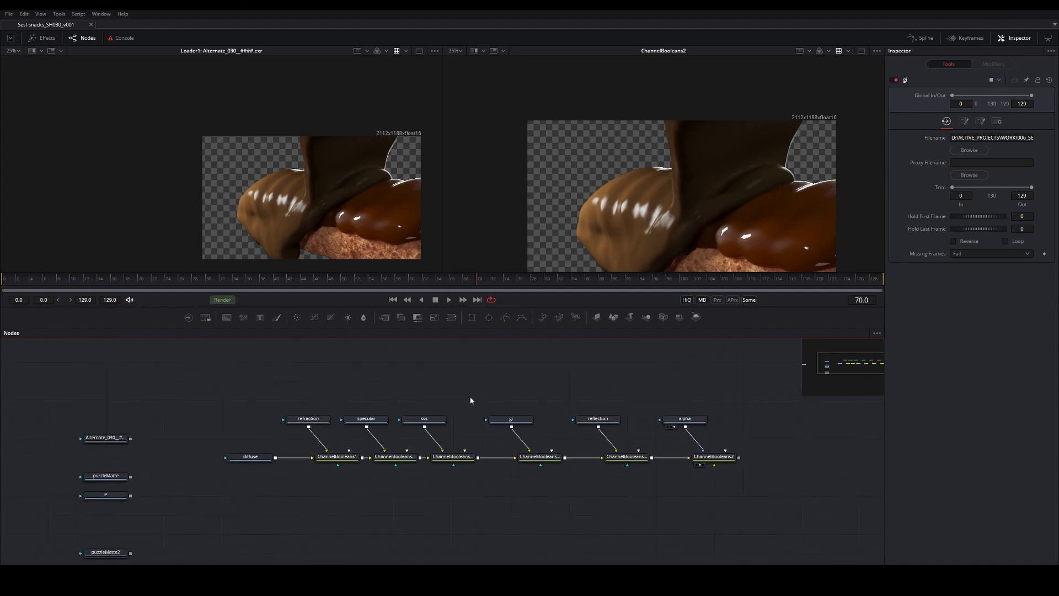
{"action": "scroll", "coordinate": [385, 388], "scroll_direction": "left", "scroll_amount": 2}
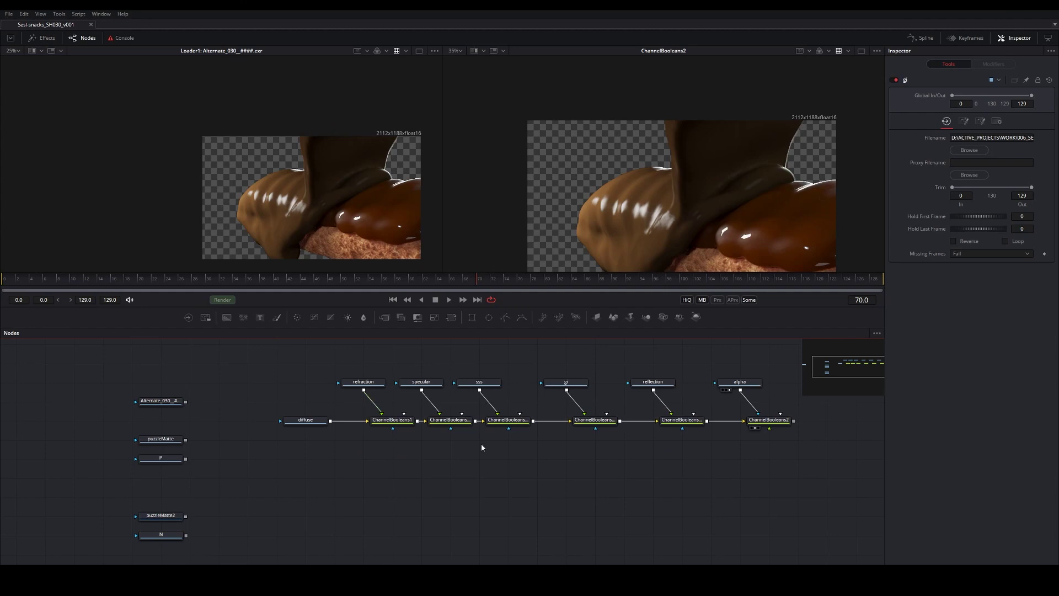
{"action": "scroll", "coordinate": [482, 447], "scroll_direction": "right", "scroll_amount": 10}
{"action": "scroll", "coordinate": [403, 444], "scroll_direction": "left", "scroll_amount": 10}
{"action": "scroll", "coordinate": [283, 372], "scroll_direction": "up", "scroll_amount": 1}
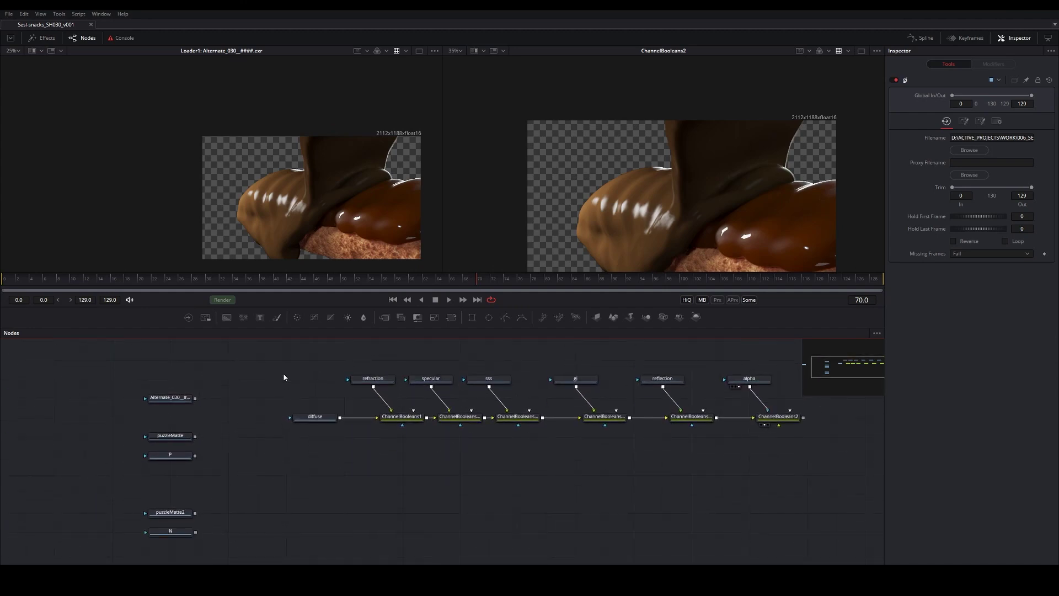
{"action": "scroll", "coordinate": [555, 466], "scroll_direction": "right", "scroll_amount": 13}
{"action": "left_click_drag", "start_coordinate": [451, 380], "coordinate": [48, 468]}
{"action": "scroll", "coordinate": [379, 474], "scroll_direction": "left", "scroll_amount": 7}
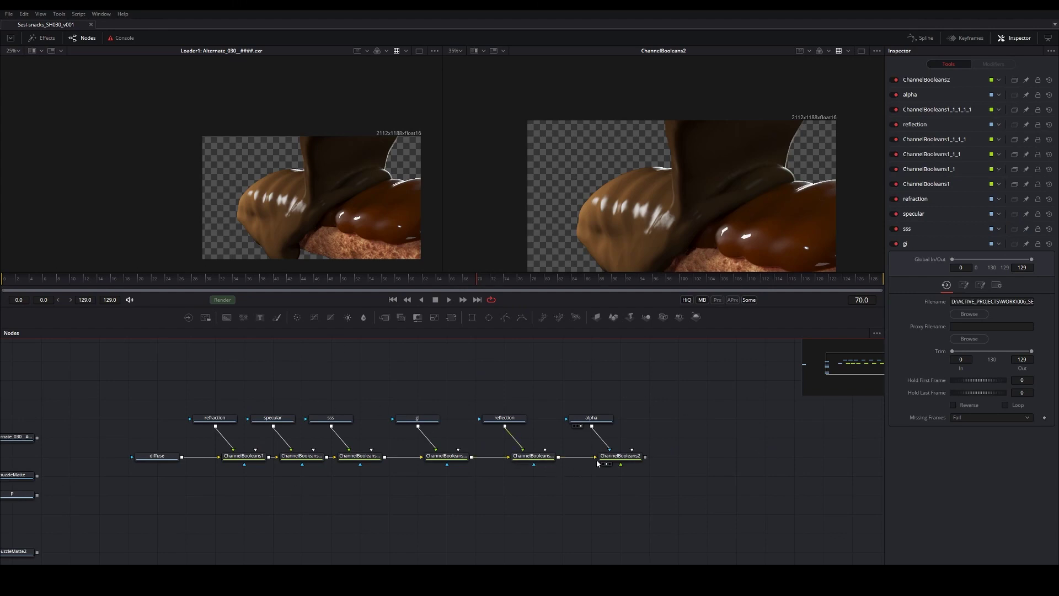
View the reflection and specular passes on their own, and return to the alpha-masked ChannelBooleans2 result in the right viewer.
{"action": "left_click", "coordinate": [504, 418]}
{"action": "key", "text": "2"}
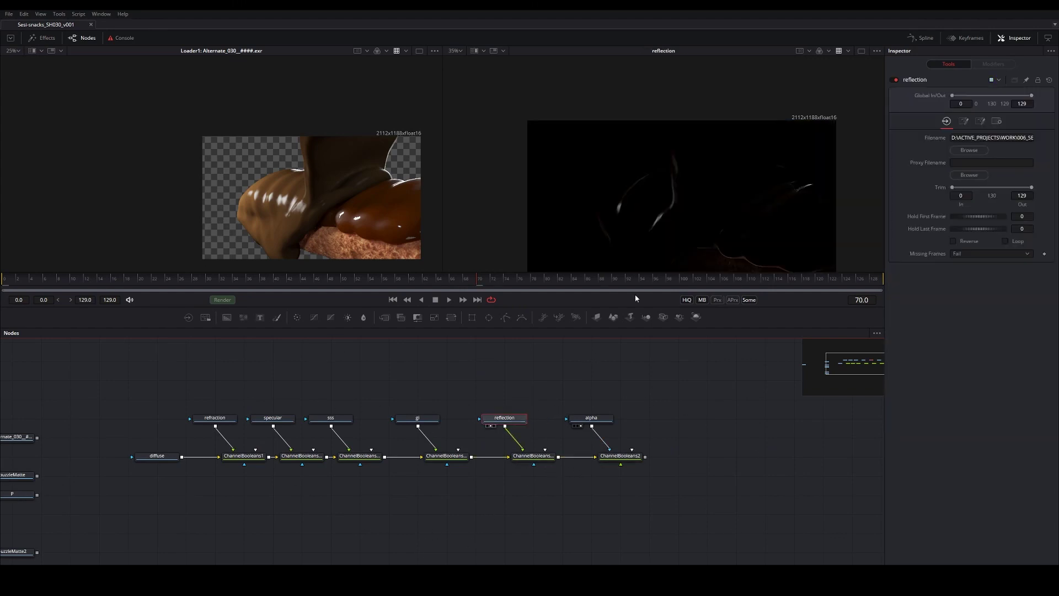
{"action": "left_click", "coordinate": [273, 418]}
{"action": "key", "text": "2"}
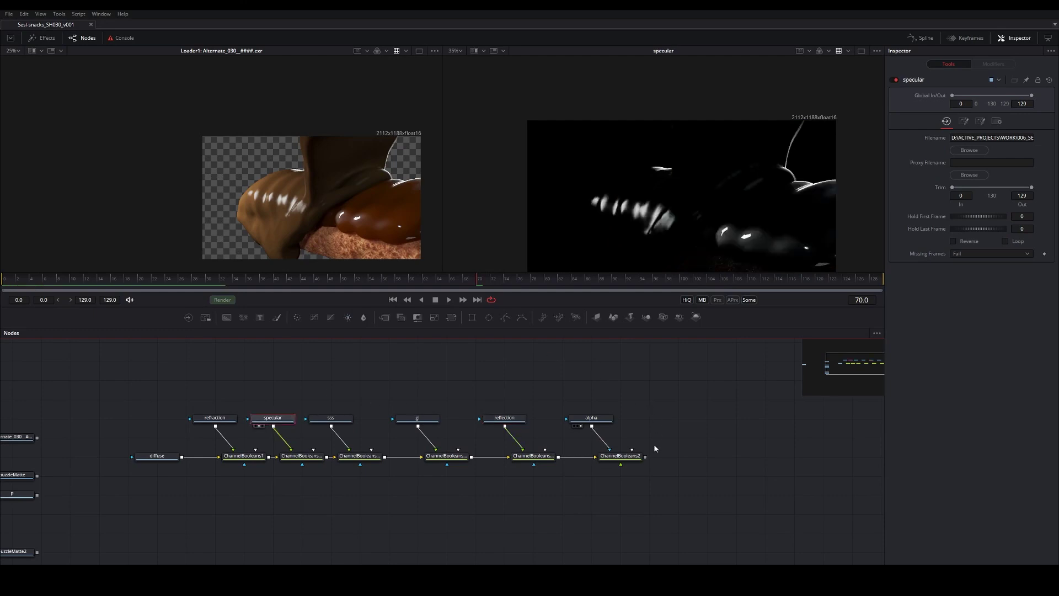
{"action": "left_click", "coordinate": [620, 455]}
{"action": "key", "text": "2"}
Raise the specular loader and insert a Color Corrector between it and its Channel Booleans.
{"action": "left_click_drag", "start_coordinate": [281, 427], "coordinate": [281, 408]}
{"action": "key", "text": "shift+space"}
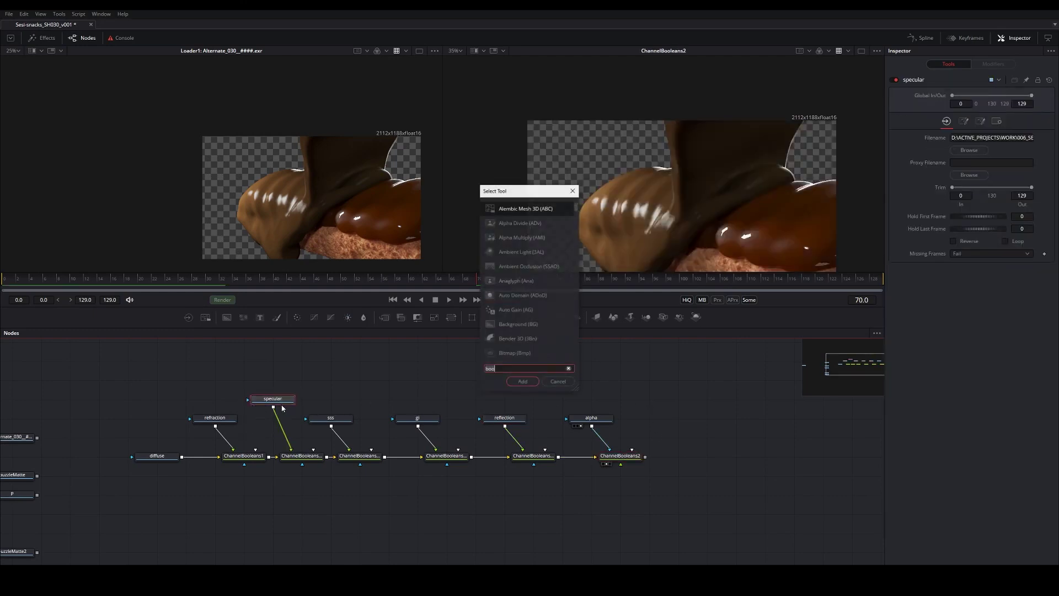
{"action": "type", "text": "coo"}
{"action": "key", "text": "BackSpace"}
{"action": "type", "text": "l"}
{"action": "key", "text": "Return"}
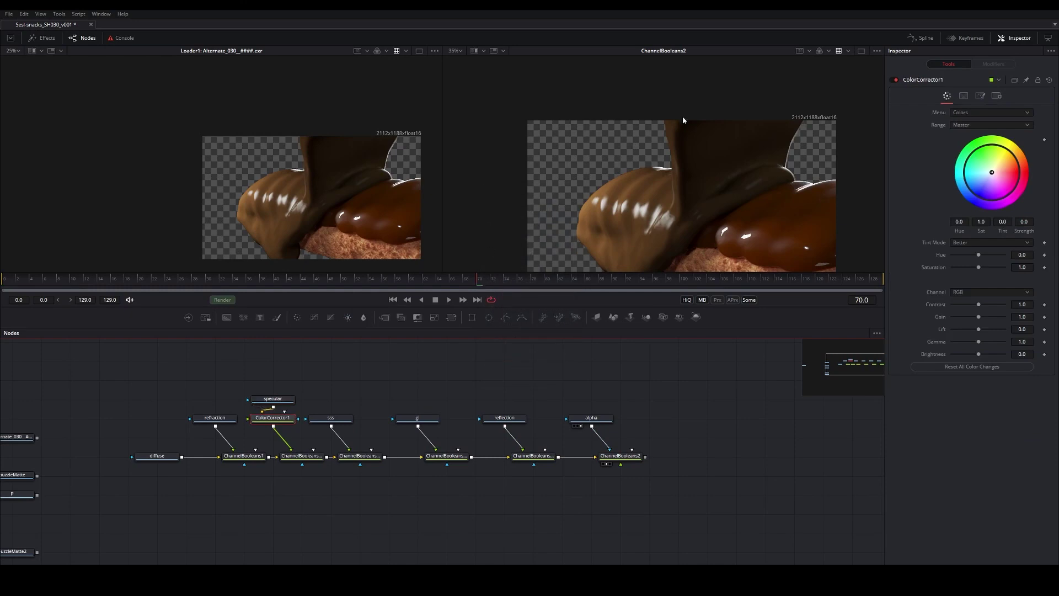
Try an orange tint on the specular highlights, then undo both the tint and the added Color Corrector.
{"action": "left_click_drag", "start_coordinate": [994, 174], "coordinate": [1018, 164]}
{"action": "scroll", "coordinate": [701, 194], "scroll_direction": "up", "scroll_amount": 2}
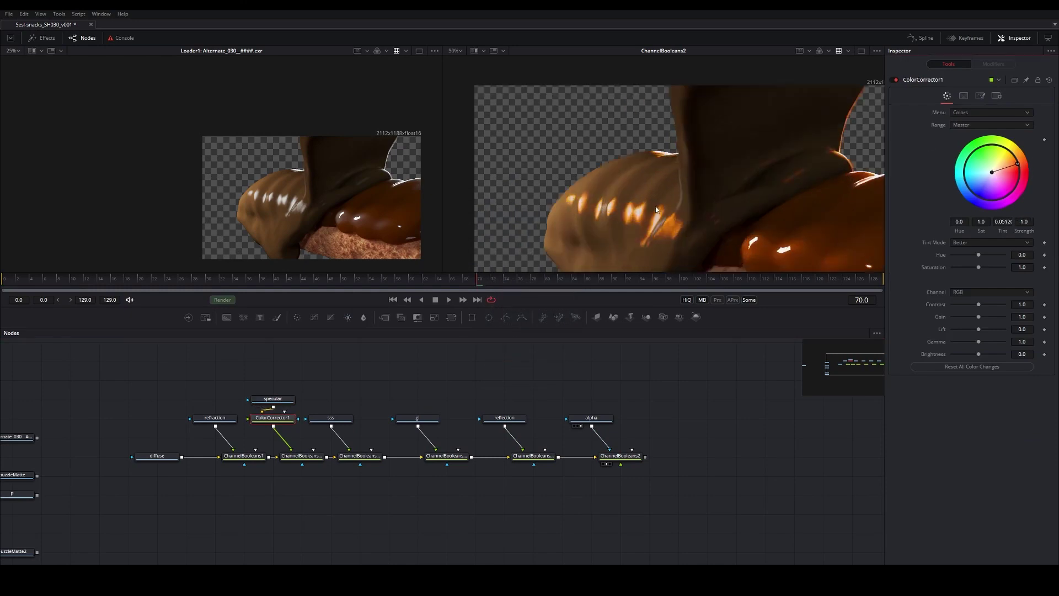
{"action": "key", "text": "ctrl+z"}
{"action": "key", "text": "ctrl+s"}
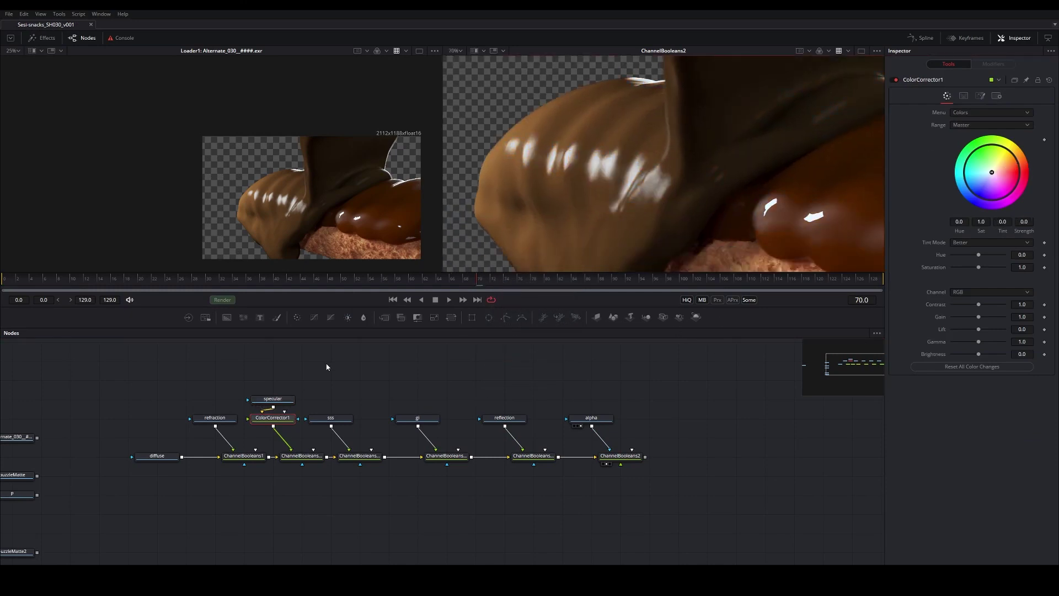
{"action": "key", "text": "ctrl+z"}
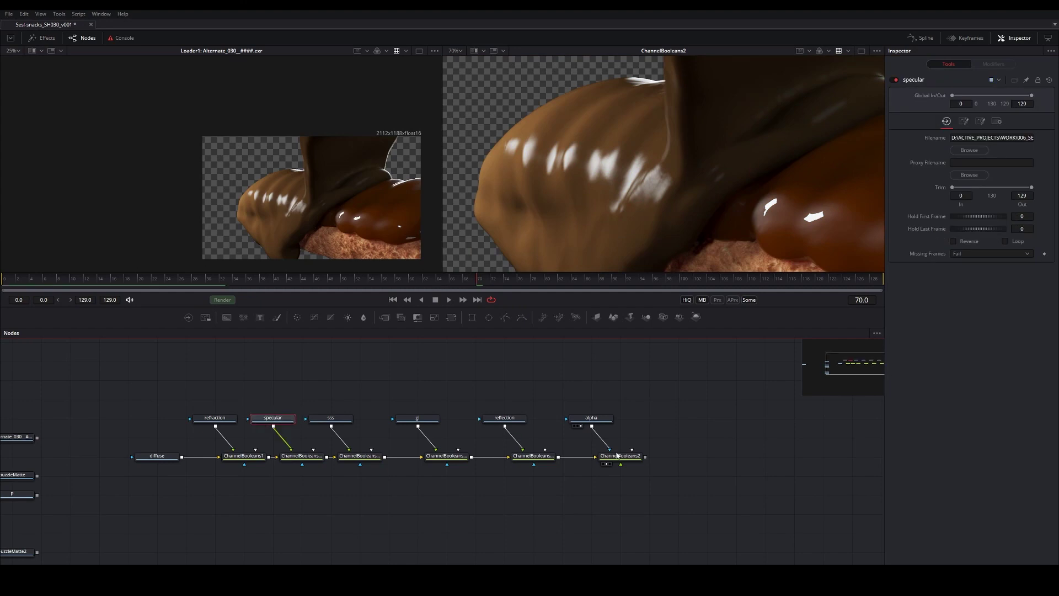
Play back the alpha-masked ChannelBooleans2 result with the whole image in view.
{"action": "key", "text": "2"}
{"action": "key", "text": "space"}
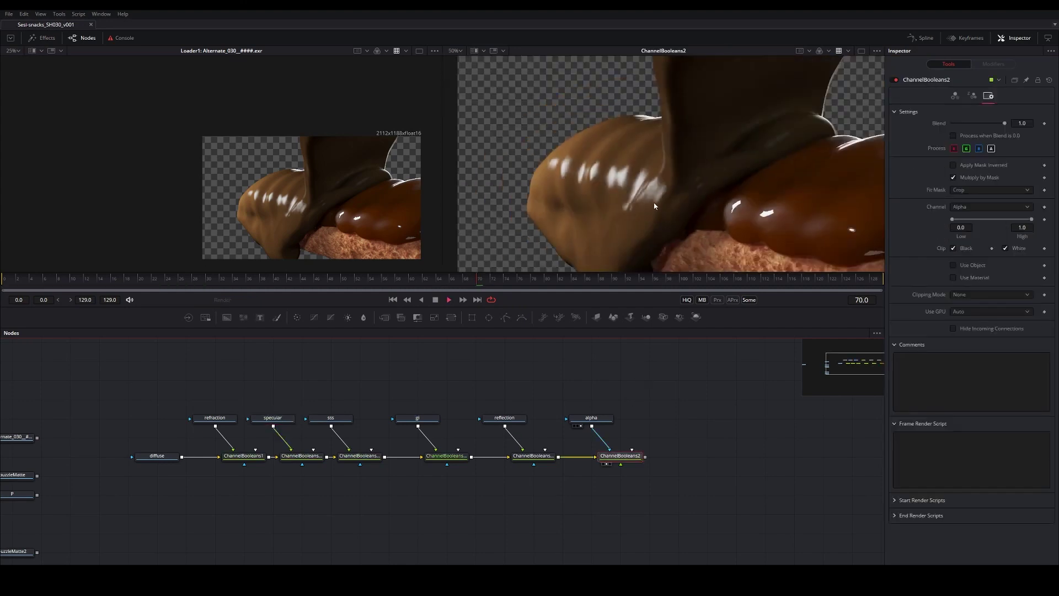
{"action": "scroll", "coordinate": [655, 206], "scroll_direction": "down", "scroll_amount": 2}
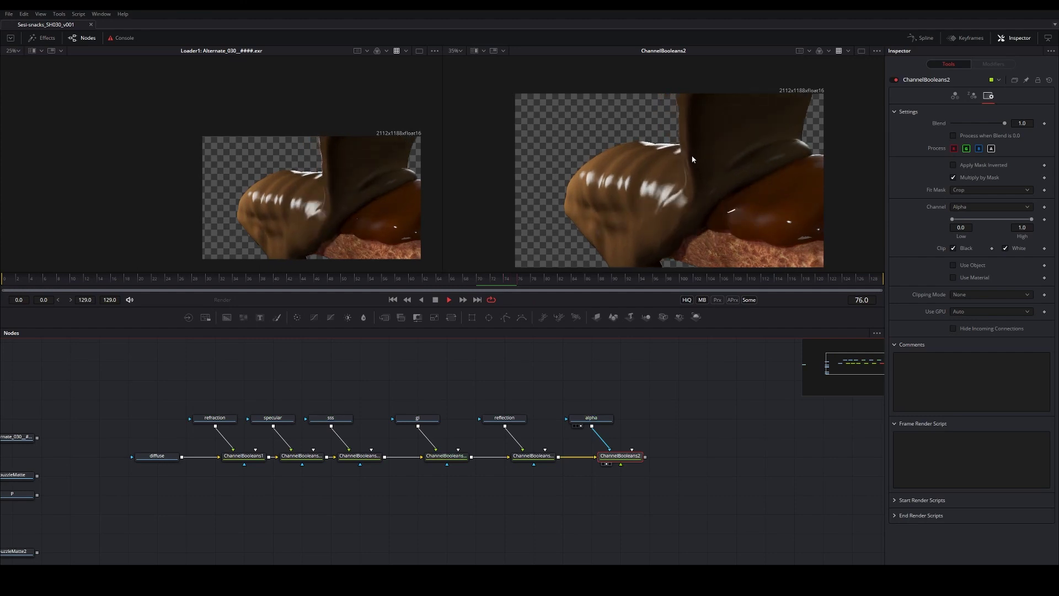
{"action": "key", "text": "space"}
Play the original Alternate_030 loader in the right viewer and inspect its chocolate highlights up close.
{"action": "left_click_drag", "start_coordinate": [101, 412], "coordinate": [266, 385]}
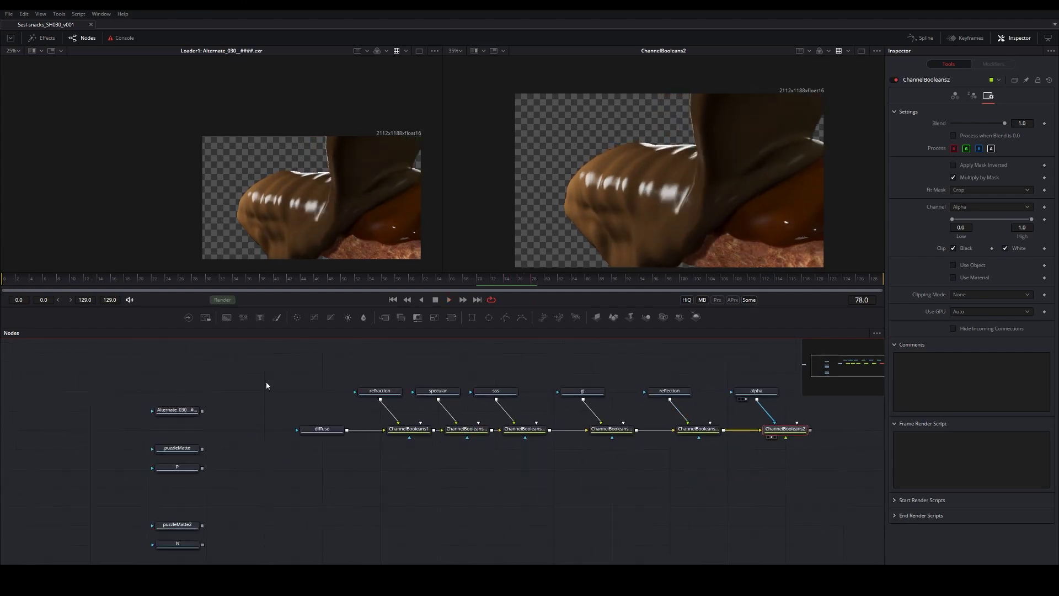
{"action": "left_click", "coordinate": [172, 409]}
{"action": "key", "text": "2"}
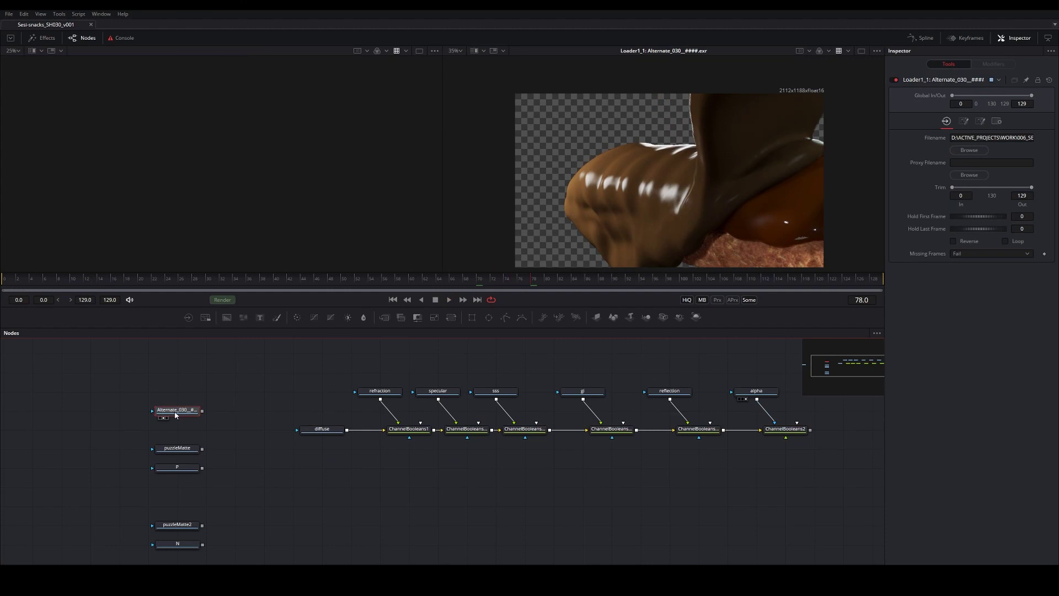
{"action": "key", "text": "space"}
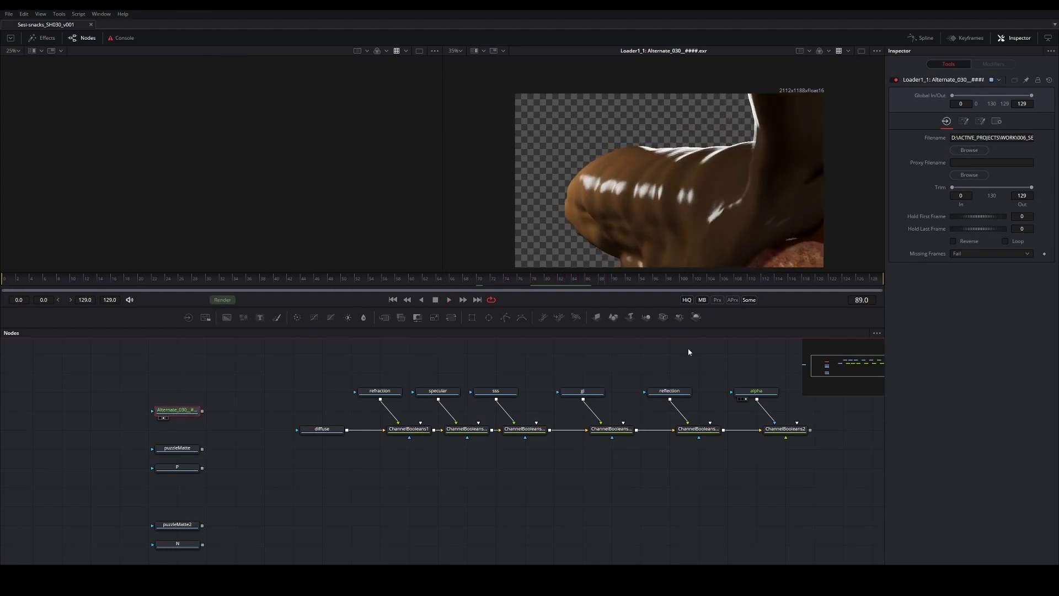
{"action": "left_click_drag", "start_coordinate": [706, 457], "coordinate": [572, 449]}
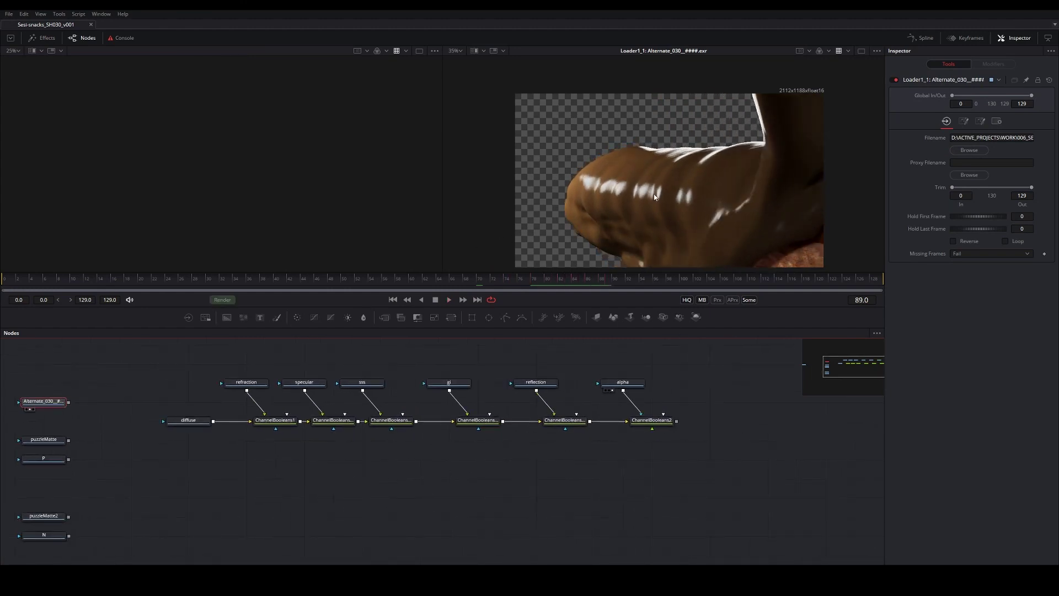
{"action": "scroll", "coordinate": [654, 197], "scroll_direction": "up", "scroll_amount": 2}
{"action": "left_click_drag", "start_coordinate": [736, 415], "coordinate": [579, 425]}
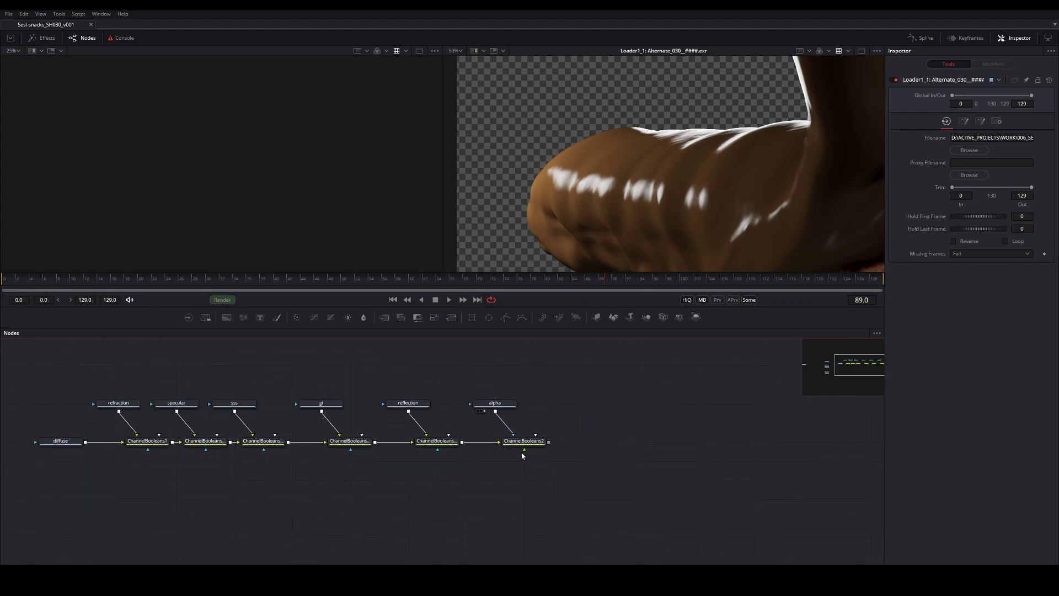
{"action": "mouse_move", "coordinate": [664, 223]}
{"action": "left_mouse_down"}
{"action": "mouse_move", "coordinate": [562, 208]}
{"action": "mouse_move", "coordinate": [673, 186]}
{"action": "mouse_move", "coordinate": [495, 224]}
{"action": "mouse_move", "coordinate": [702, 185]}
{"action": "mouse_move", "coordinate": [648, 208]}
{"action": "mouse_move", "coordinate": [675, 212]}
{"action": "left_mouse_up"}
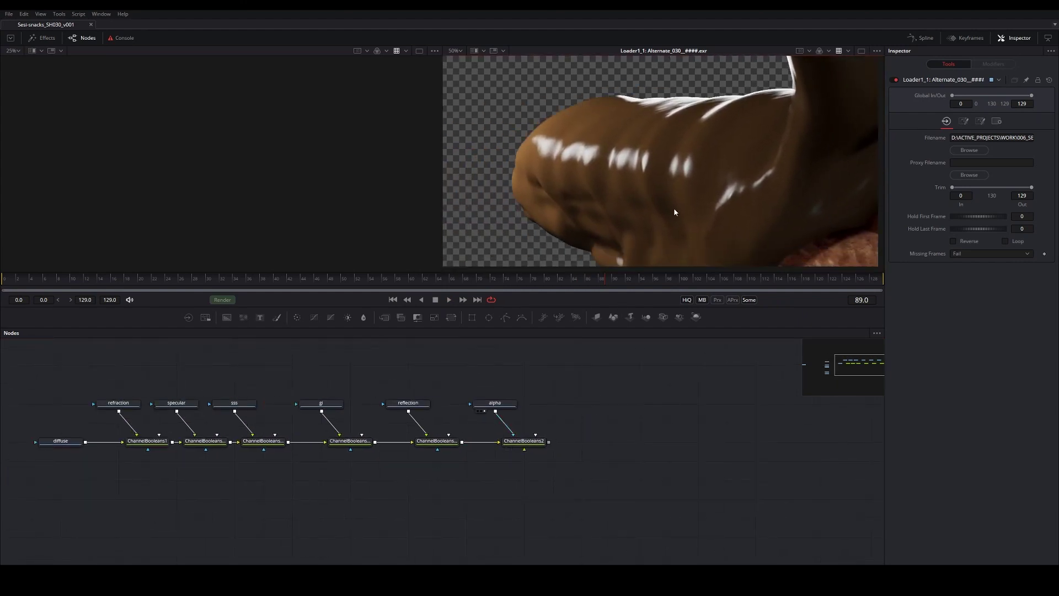
Go to frame 31 and examine the wafer surface of the original render up close.
{"action": "left_click", "coordinate": [216, 278]}
{"action": "scroll", "coordinate": [772, 206], "scroll_direction": "up", "scroll_amount": 5}
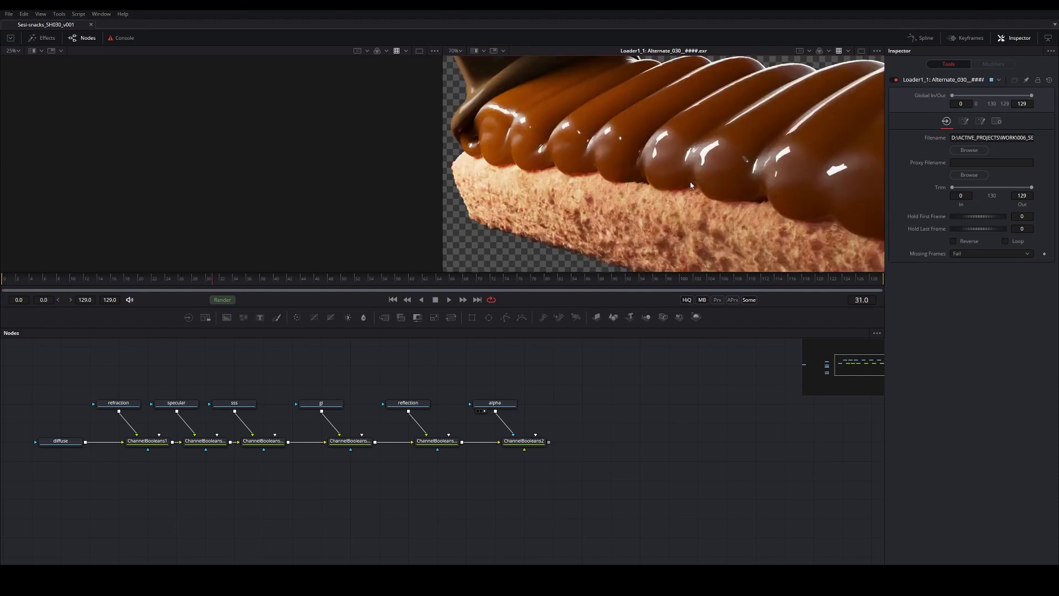
{"action": "scroll", "coordinate": [736, 133], "scroll_direction": "down", "scroll_amount": 1}
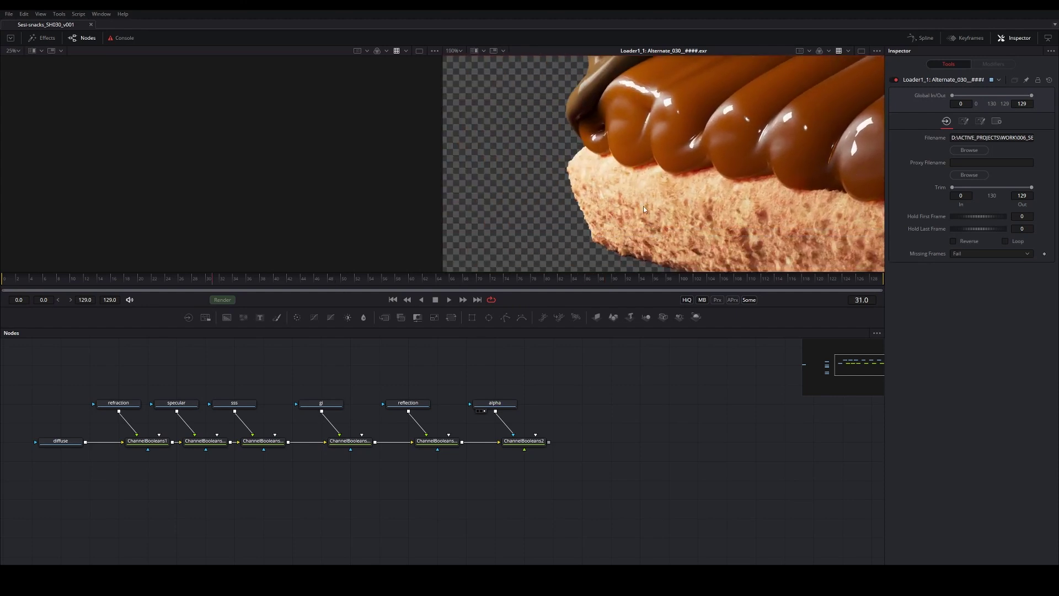
{"action": "scroll", "coordinate": [643, 209], "scroll_direction": "up", "scroll_amount": 3}
View the reflection pass's Channel Booleans result, the gi pass and the sss pass one after another to check the wafer area.
{"action": "left_click", "coordinate": [436, 441]}
{"action": "key", "text": "2"}
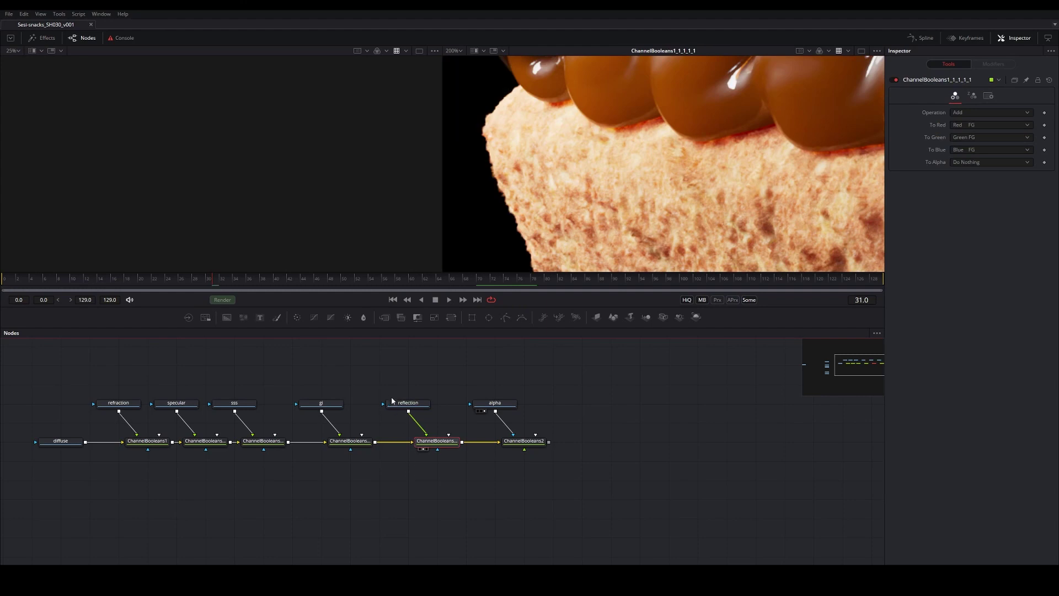
{"action": "left_click", "coordinate": [321, 404]}
{"action": "key", "text": "2"}
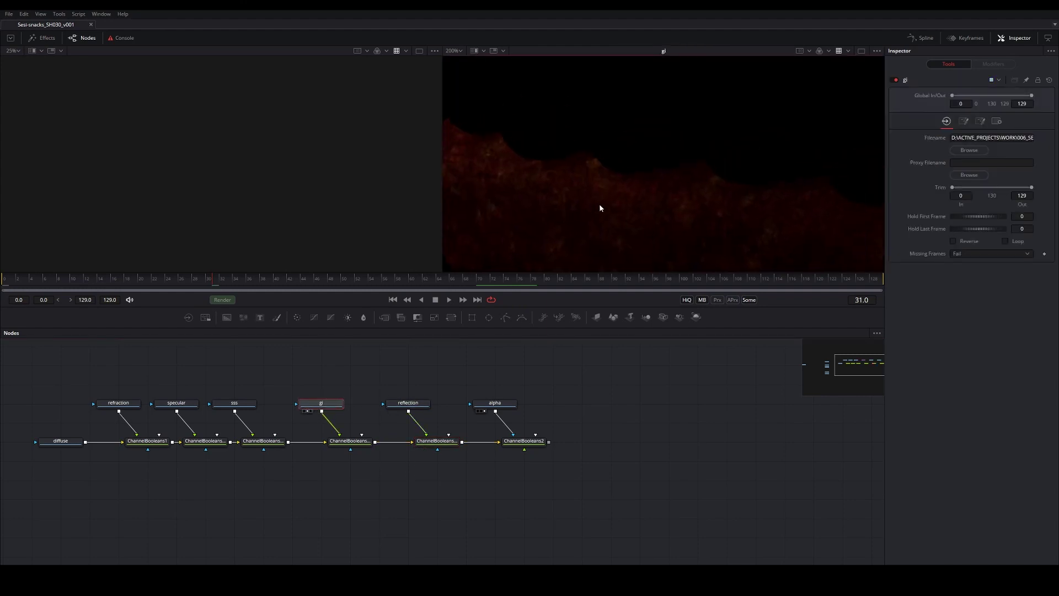
{"action": "left_click", "coordinate": [234, 404]}
{"action": "key", "text": "2"}
{"action": "scroll", "coordinate": [628, 258], "scroll_direction": "down", "scroll_amount": 2}
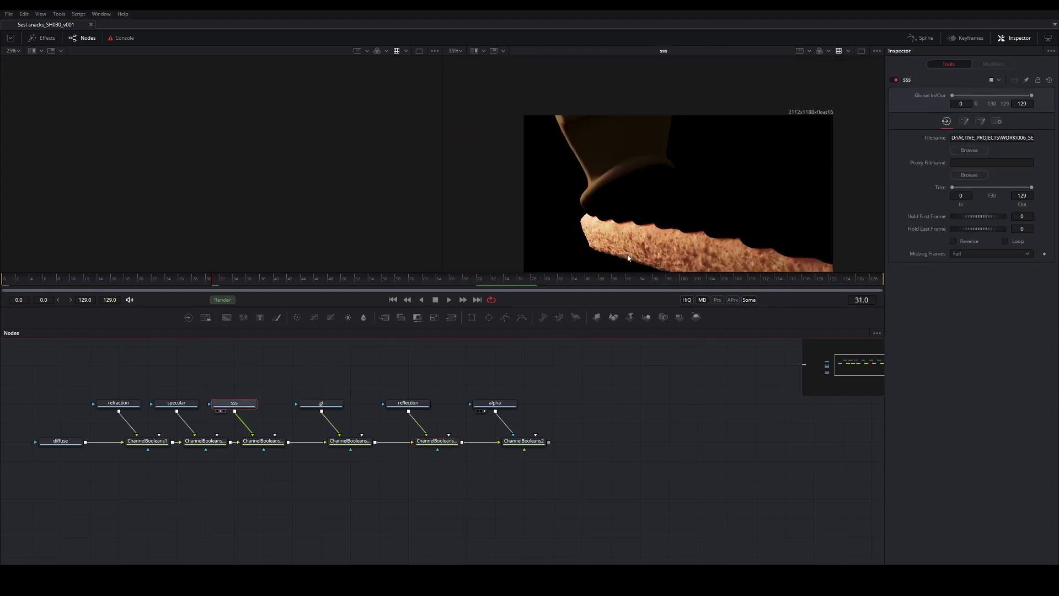
Inspect the alpha-masked ChannelBooleans2 result closely along the edge between chocolate and wafer.
{"action": "left_click", "coordinate": [529, 440]}
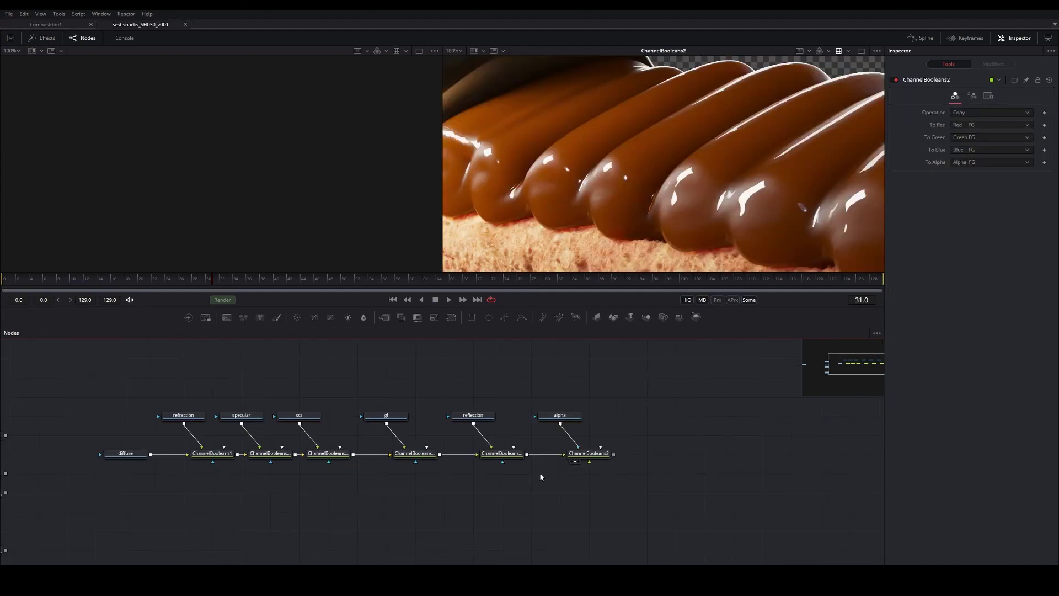
{"action": "left_click", "coordinate": [505, 452]}
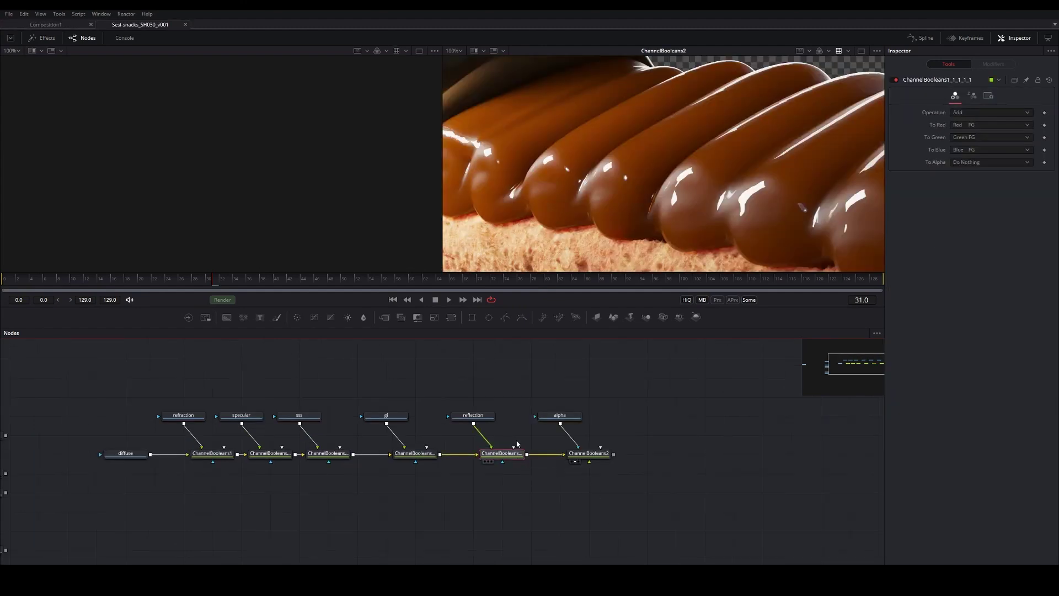
{"action": "scroll", "coordinate": [705, 198], "scroll_direction": "down", "scroll_amount": 3}
{"action": "left_click", "coordinate": [588, 453]}
{"action": "scroll", "coordinate": [681, 196], "scroll_direction": "up", "scroll_amount": 2}
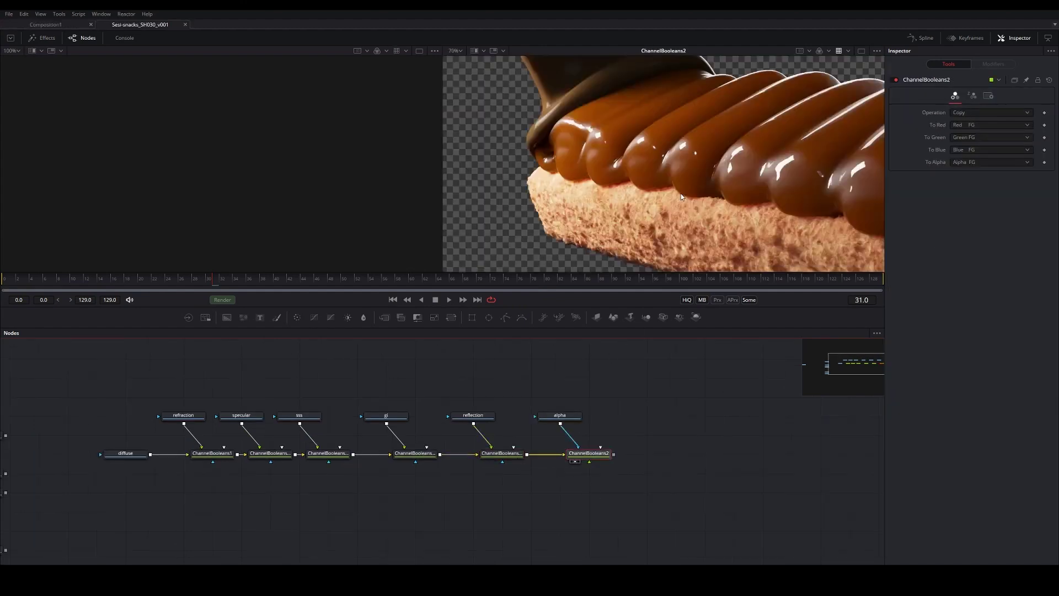
{"action": "scroll", "coordinate": [681, 197], "scroll_direction": "up", "scroll_amount": 3}
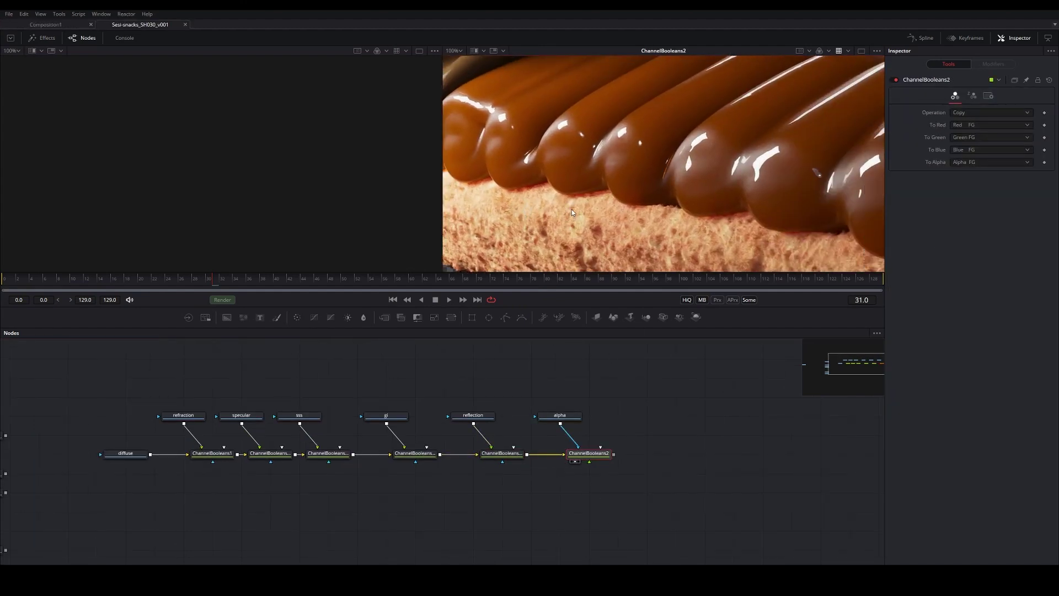
Add an Oidn Denoiser node and place it in line just after ChannelBooleans2.
{"action": "left_click_drag", "start_coordinate": [252, 561], "coordinate": [414, 449]}
{"action": "scroll", "coordinate": [553, 243], "scroll_direction": "down", "scroll_amount": 2}
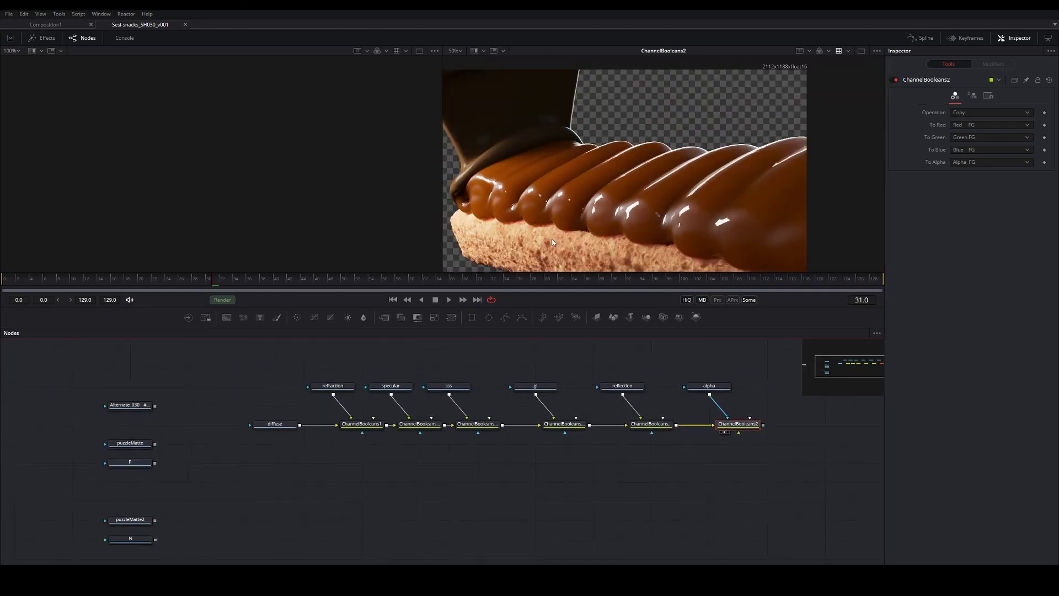
{"action": "scroll", "coordinate": [579, 468], "scroll_direction": "right", "scroll_amount": 5}
{"action": "scroll", "coordinate": [378, 461], "scroll_direction": "down", "scroll_amount": 2}
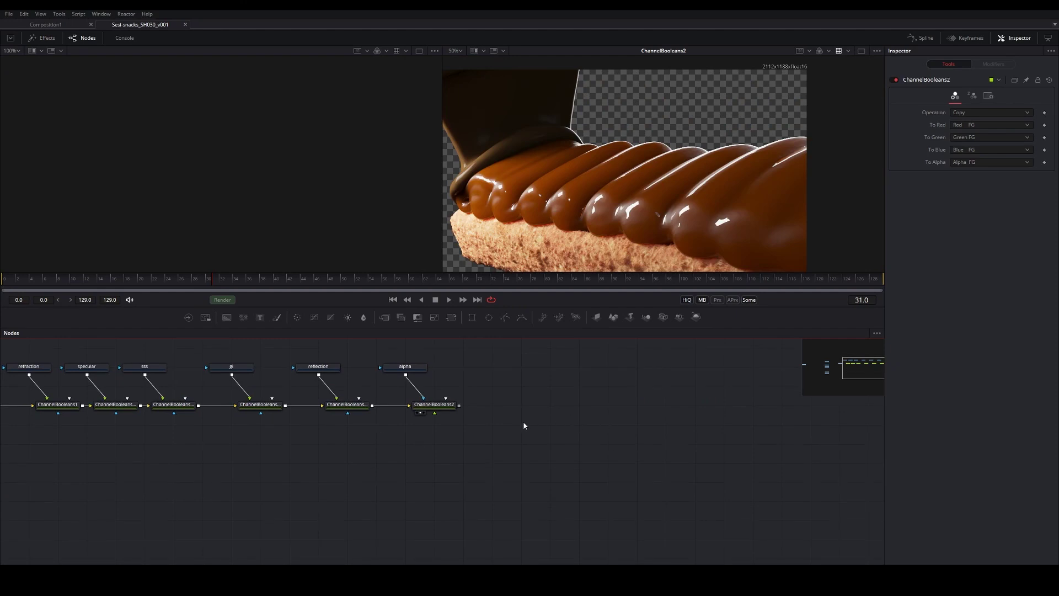
{"action": "key", "text": "shift+space"}
{"action": "type", "text": "noise"}
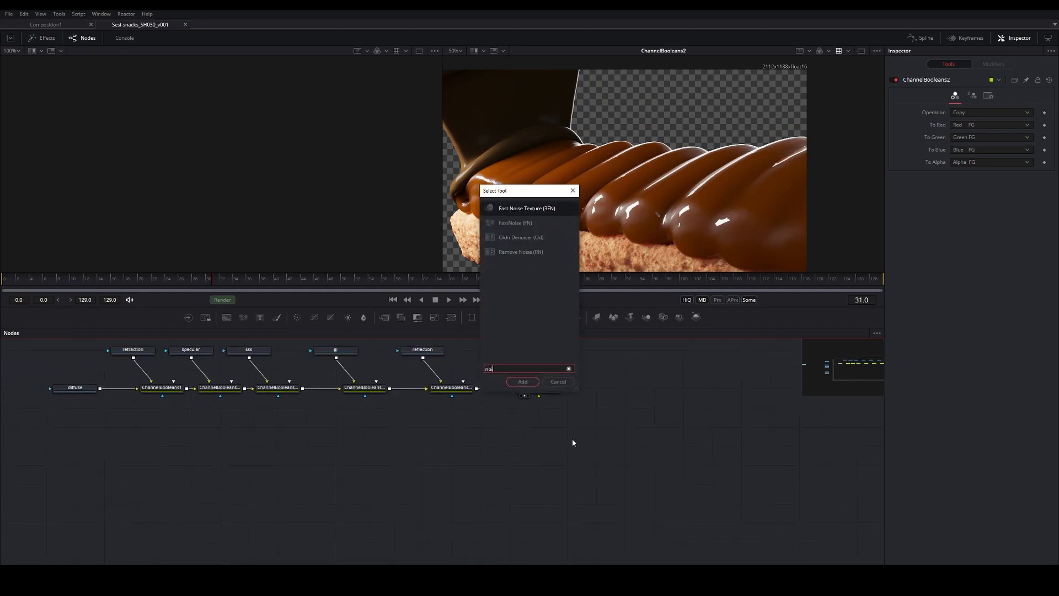
{"action": "left_click", "coordinate": [503, 238]}
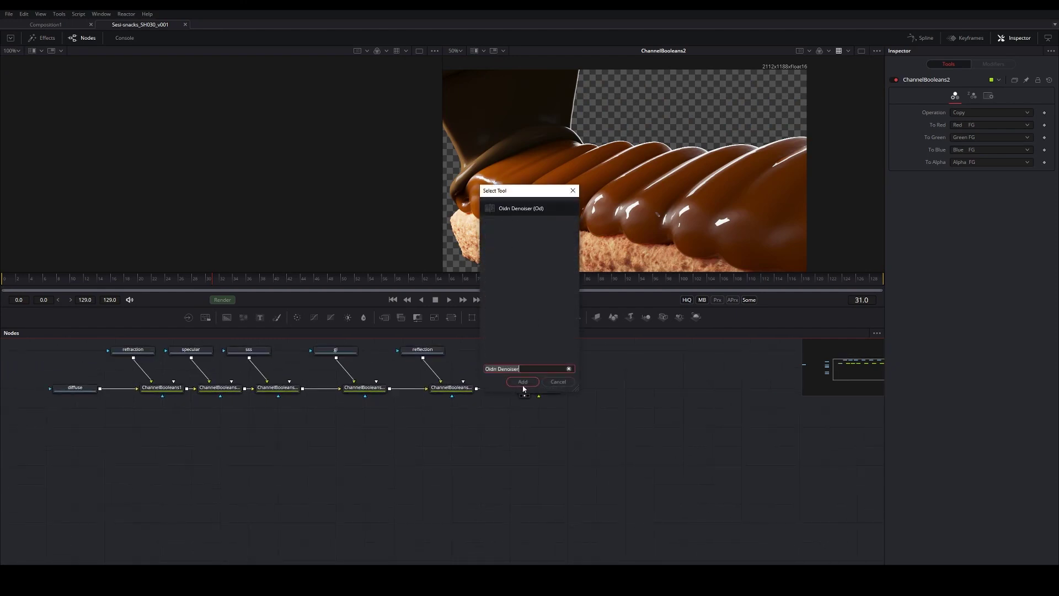
{"action": "left_click", "coordinate": [523, 381]}
{"action": "left_click_drag", "start_coordinate": [455, 444], "coordinate": [628, 387]}
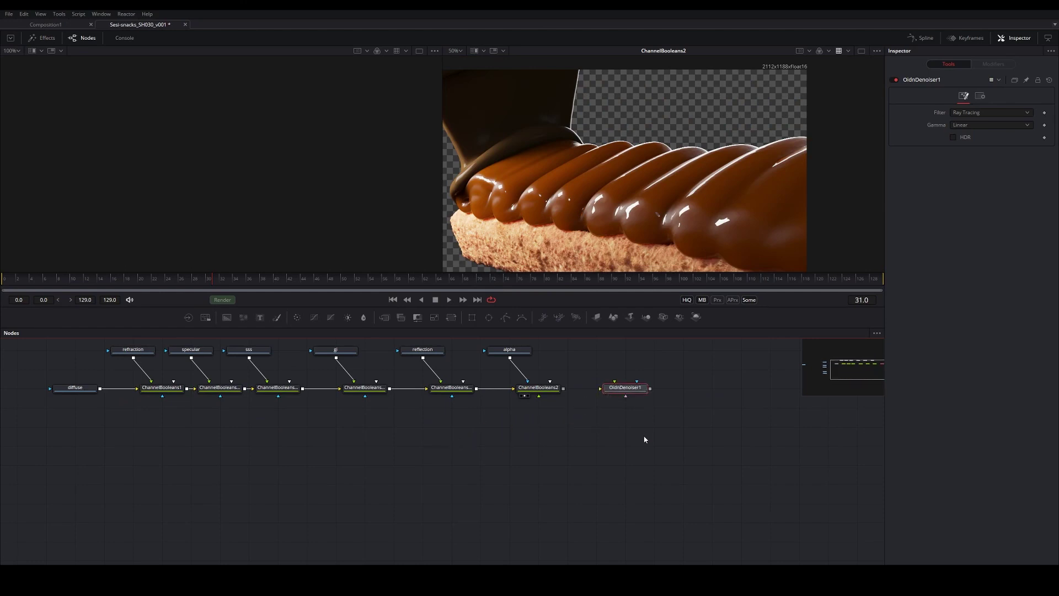
Connect the ChannelBooleans2 output to the denoiser, show the denoised result in the right viewer, and save the composition.
{"action": "scroll", "coordinate": [517, 403], "scroll_direction": "right", "scroll_amount": 2}
{"action": "scroll", "coordinate": [517, 403], "scroll_direction": "up", "scroll_amount": 1}
{"action": "left_click_drag", "start_coordinate": [503, 403], "coordinate": [555, 404]}
{"action": "key", "text": "2"}
{"action": "scroll", "coordinate": [485, 390], "scroll_direction": "left", "scroll_amount": 10}
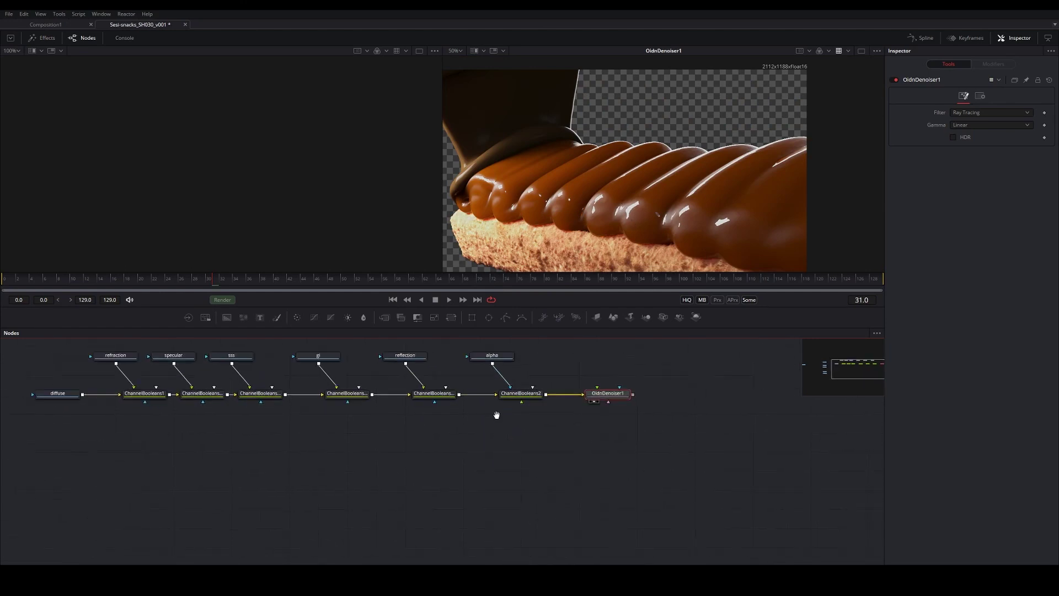
{"action": "key", "text": "ctrl+s"}
{"action": "scroll", "coordinate": [369, 409], "scroll_direction": "right", "scroll_amount": 5}
{"action": "scroll", "coordinate": [587, 416], "scroll_direction": "up", "scroll_amount": 1}
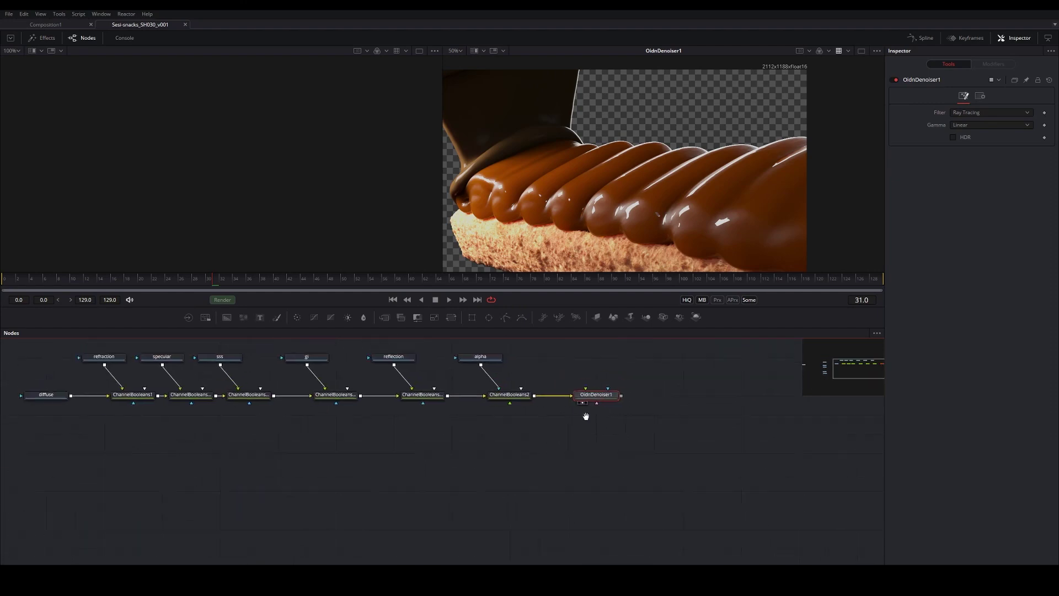
Move the N loader from the column of unused loaders to below the Channel Booleans chain.
{"action": "scroll", "coordinate": [392, 461], "scroll_direction": "left", "scroll_amount": 4}
{"action": "scroll", "coordinate": [493, 453], "scroll_direction": "left", "scroll_amount": 4}
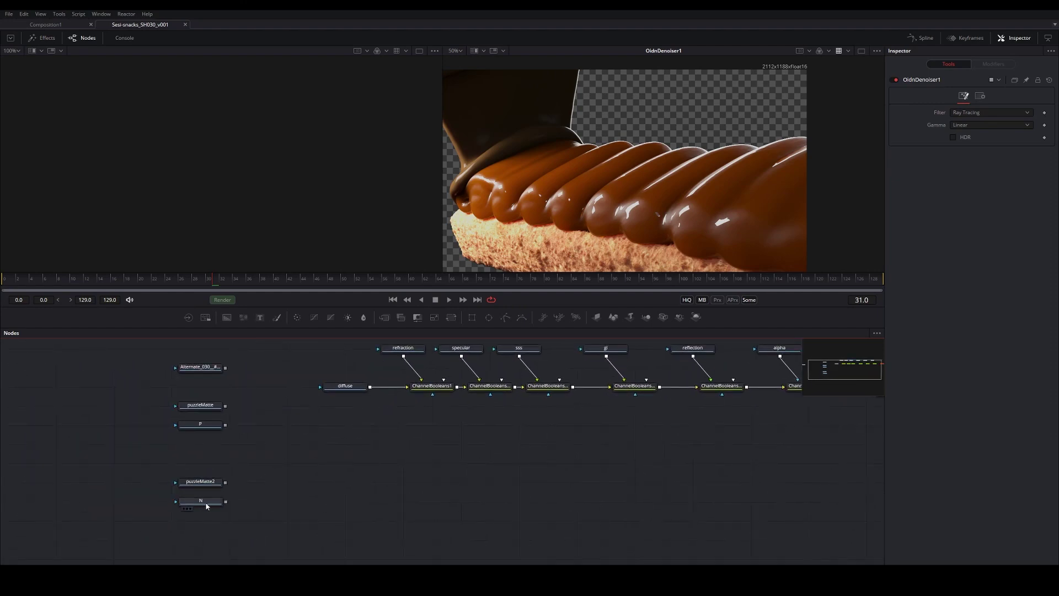
{"action": "left_click_drag", "start_coordinate": [207, 506], "coordinate": [640, 469]}
{"action": "scroll", "coordinate": [607, 450], "scroll_direction": "right", "scroll_amount": 10}
{"action": "scroll", "coordinate": [607, 450], "scroll_direction": "up", "scroll_amount": 2}
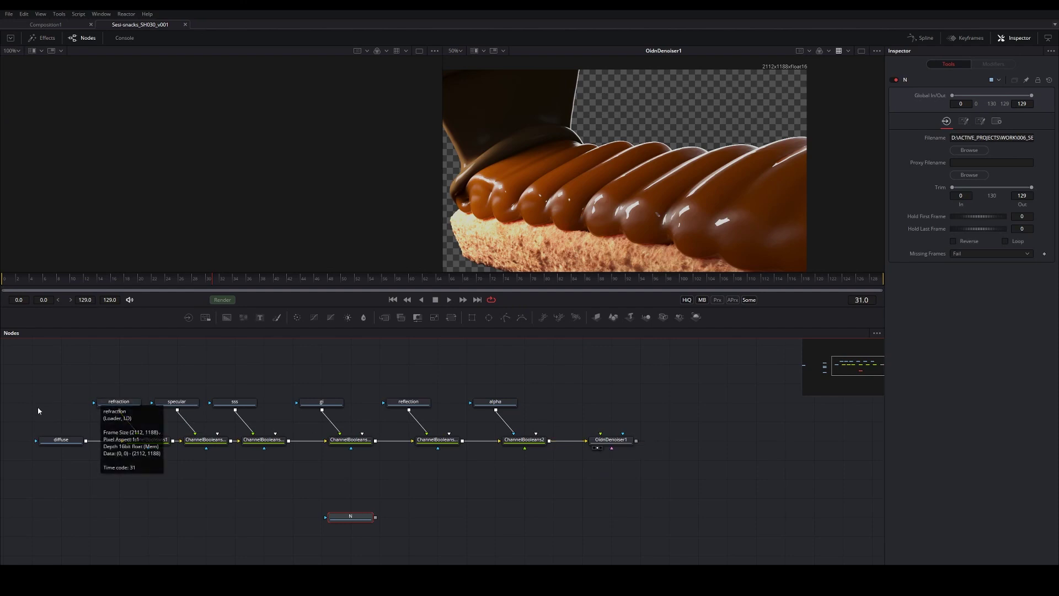
Duplicate the diffuse loader and place the copy above the alpha loader, near the denoiser.
{"action": "left_click", "coordinate": [60, 444]}
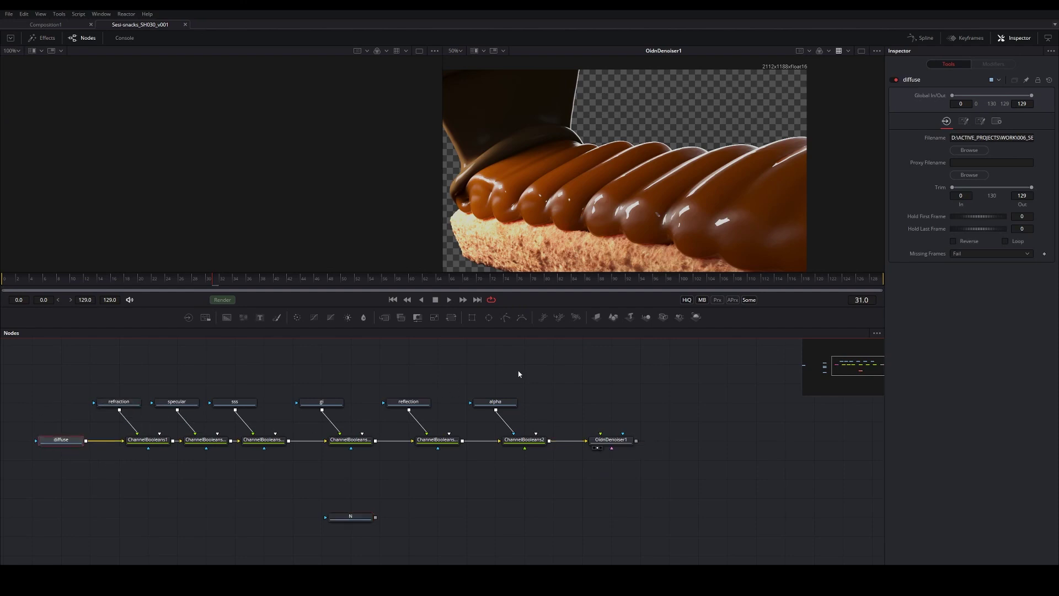
{"action": "key", "text": "ctrl+c"}
{"action": "key", "text": "ctrl+v"}
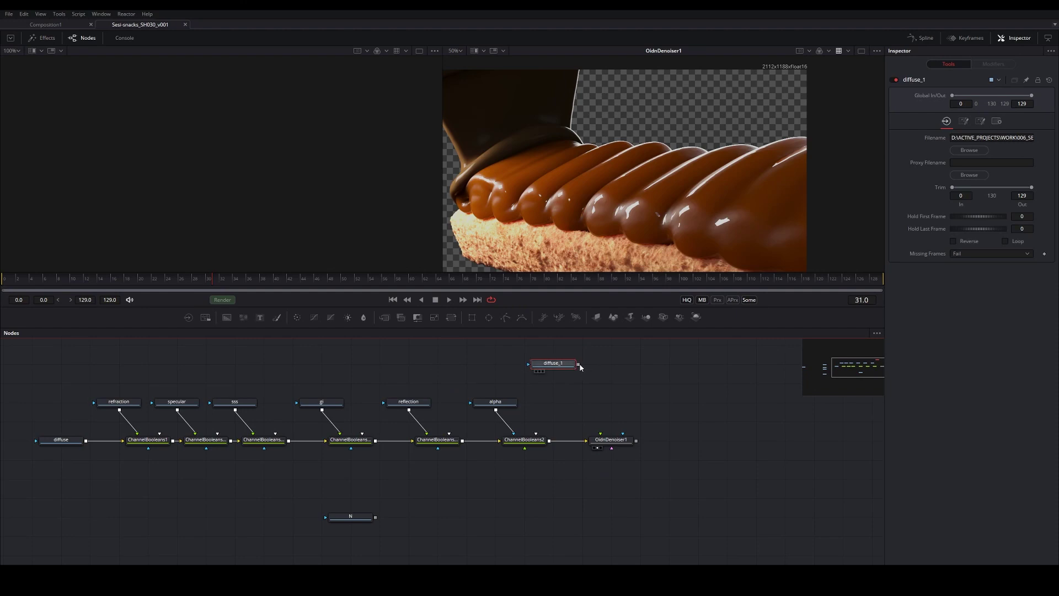
Connect the diffuse_1 and N loaders to the OidnDenoiser1 node as auxiliary inputs and save the composition.
{"action": "left_click_drag", "start_coordinate": [601, 439], "coordinate": [601, 439]}
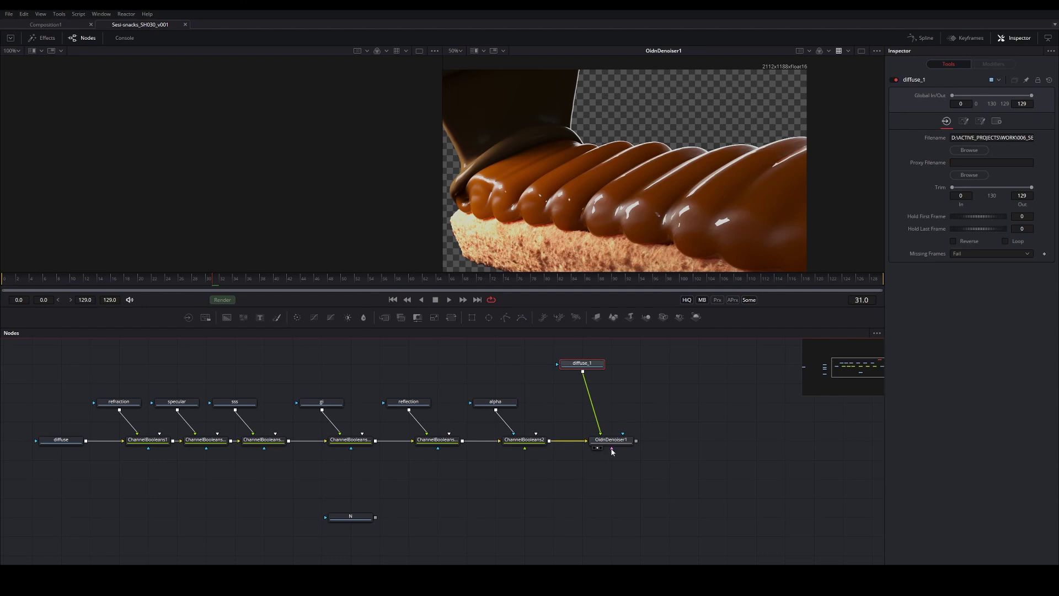
{"action": "left_click_drag", "start_coordinate": [353, 516], "coordinate": [611, 448]}
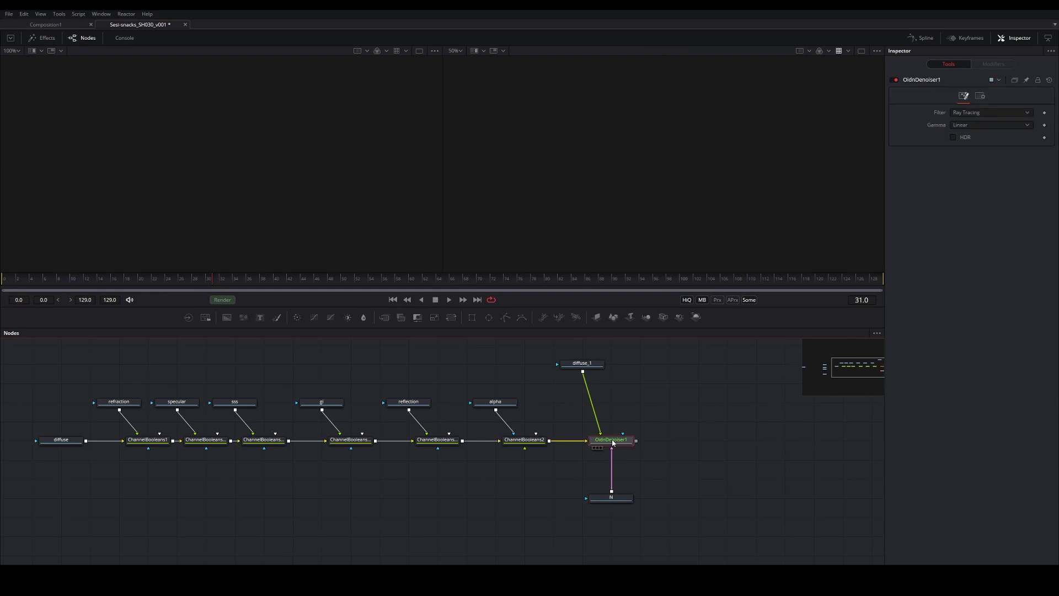
{"action": "key", "text": "ctrl+s"}
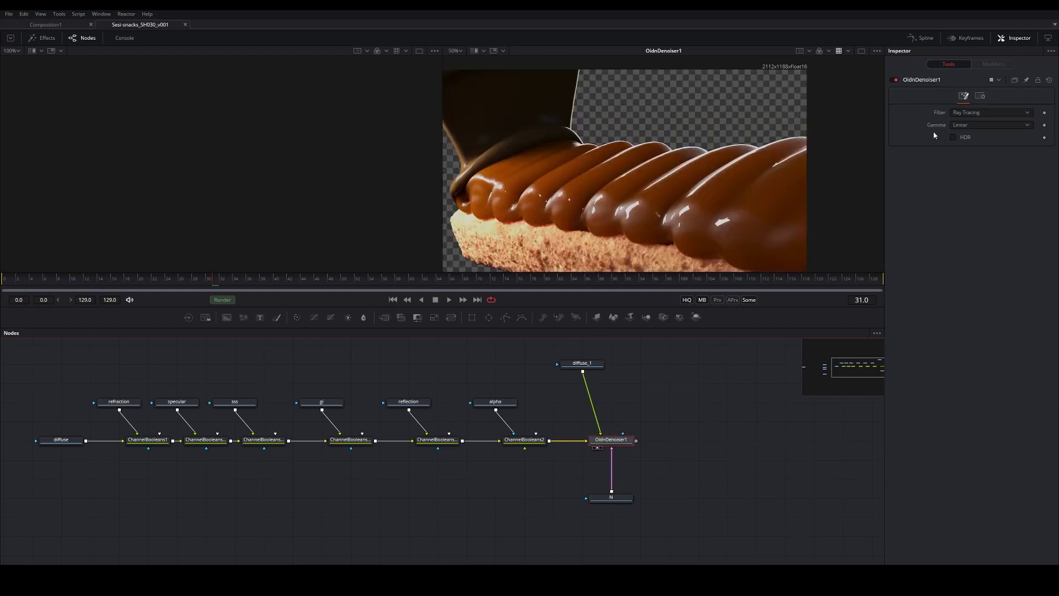
Enable HDR on OidnDenoiser1 and save the composition.
{"action": "left_click", "coordinate": [952, 137]}
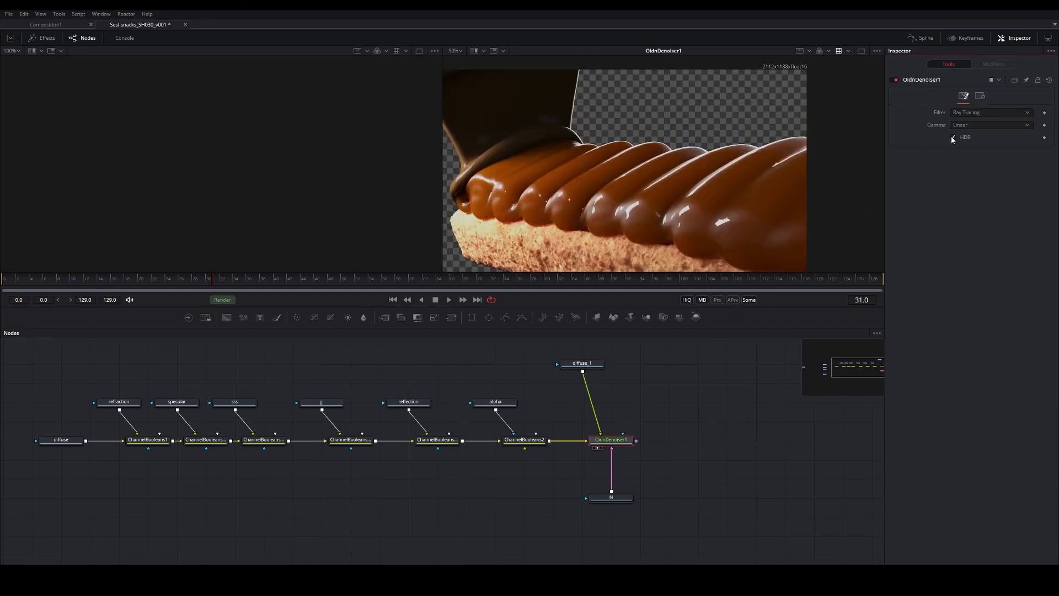
{"action": "left_click", "coordinate": [779, 394]}
{"action": "key", "text": "ctrl+s"}
{"action": "left_click_drag", "start_coordinate": [571, 210], "coordinate": [598, 212]}
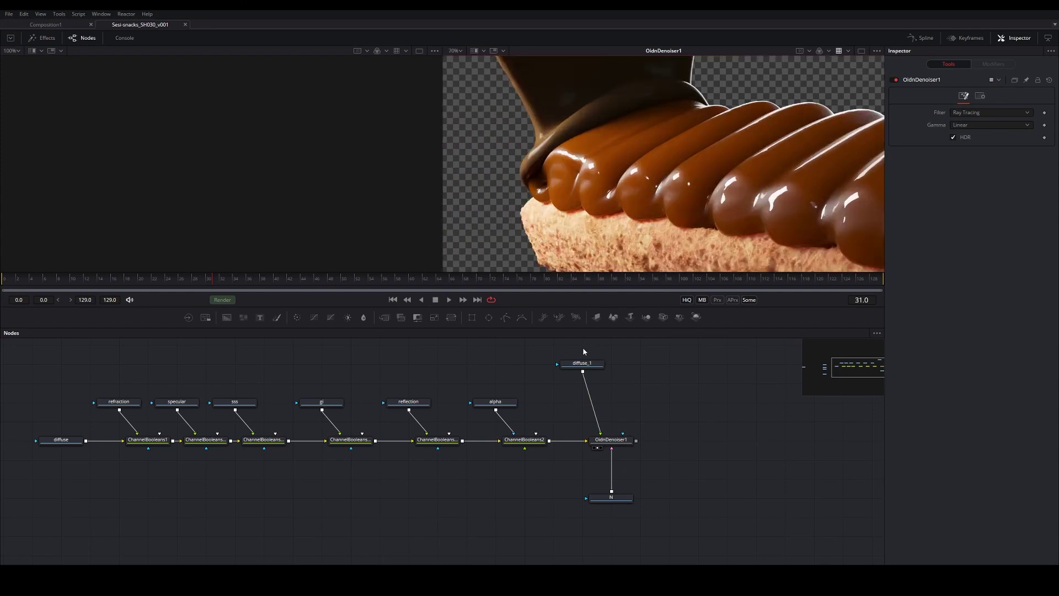
Position the diffuse_1 loader directly above OidnDenoiser1, save, and inspect the denoised chocolate up close in the right viewer.
{"action": "left_click_drag", "start_coordinate": [578, 364], "coordinate": [608, 384]}
{"action": "key", "text": "ctrl+s"}
{"action": "scroll", "coordinate": [634, 214], "scroll_direction": "up", "scroll_amount": 2}
{"action": "left_click_drag", "start_coordinate": [633, 212], "coordinate": [628, 176]}
{"action": "scroll", "coordinate": [601, 176], "scroll_direction": "down", "scroll_amount": 2}
{"action": "scroll", "coordinate": [552, 174], "scroll_direction": "up", "scroll_amount": 2}
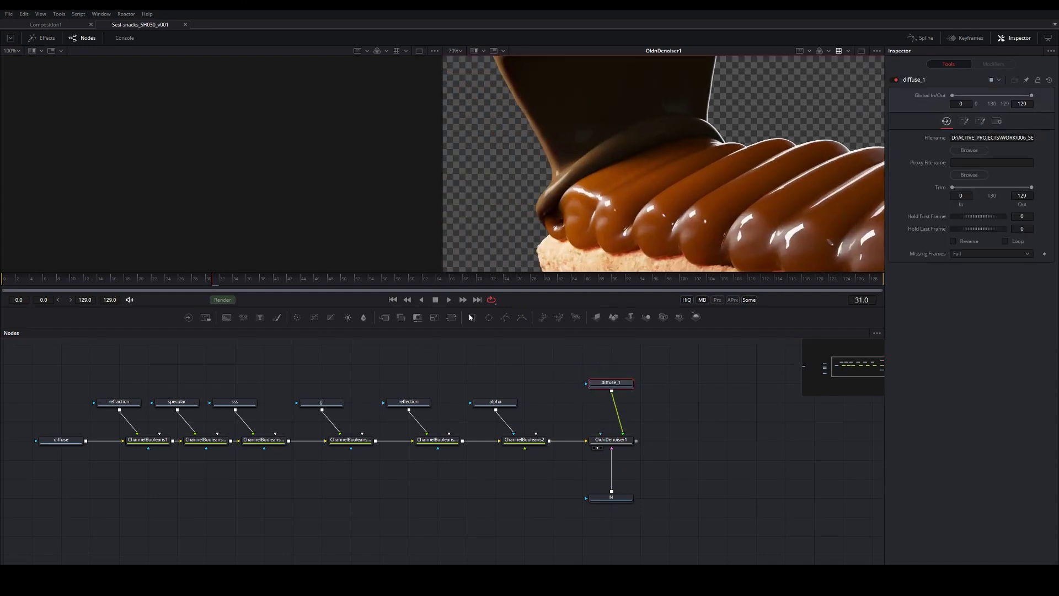
Switch to the file explorer and open the render folder 3D/020/Cookie_020/4.
{"action": "mouse_move", "coordinate": [213, 576]}
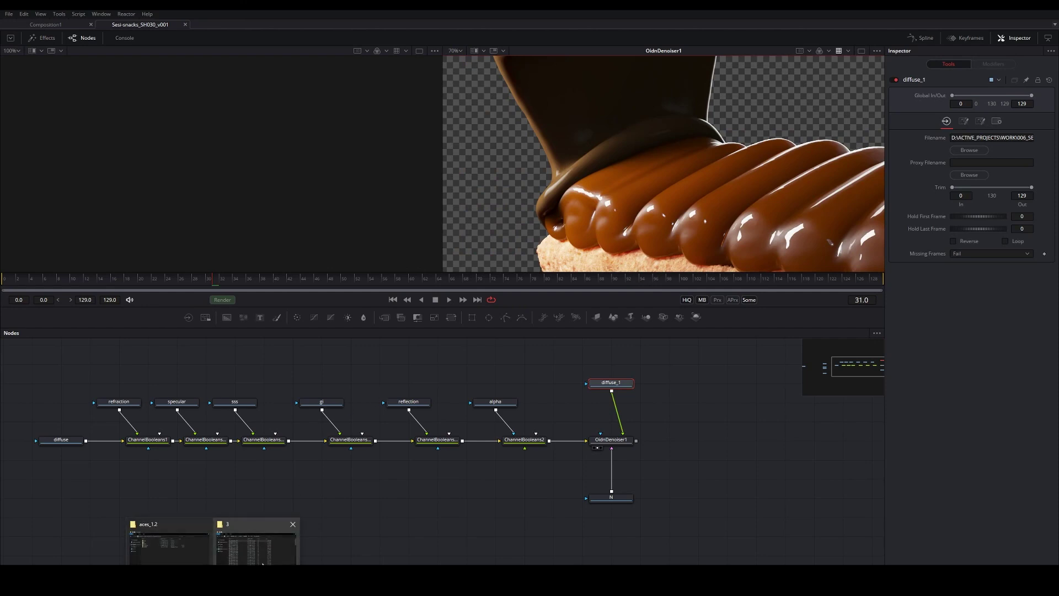
{"action": "left_click", "coordinate": [256, 544]}
{"action": "left_click", "coordinate": [569, 280]}
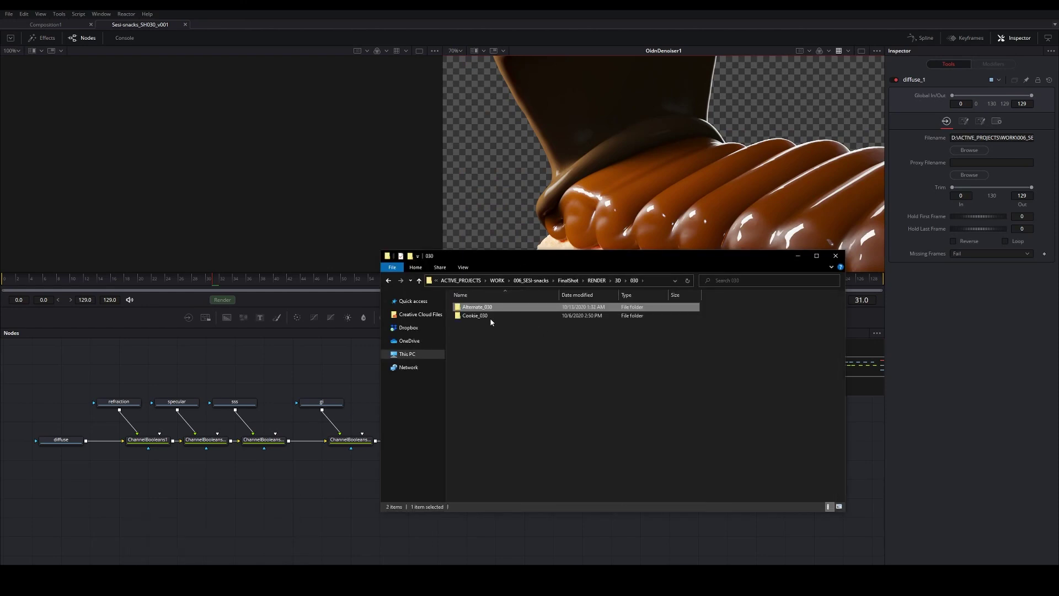
{"action": "left_click", "coordinate": [589, 280]}
{"action": "double_click", "coordinate": [470, 310]}
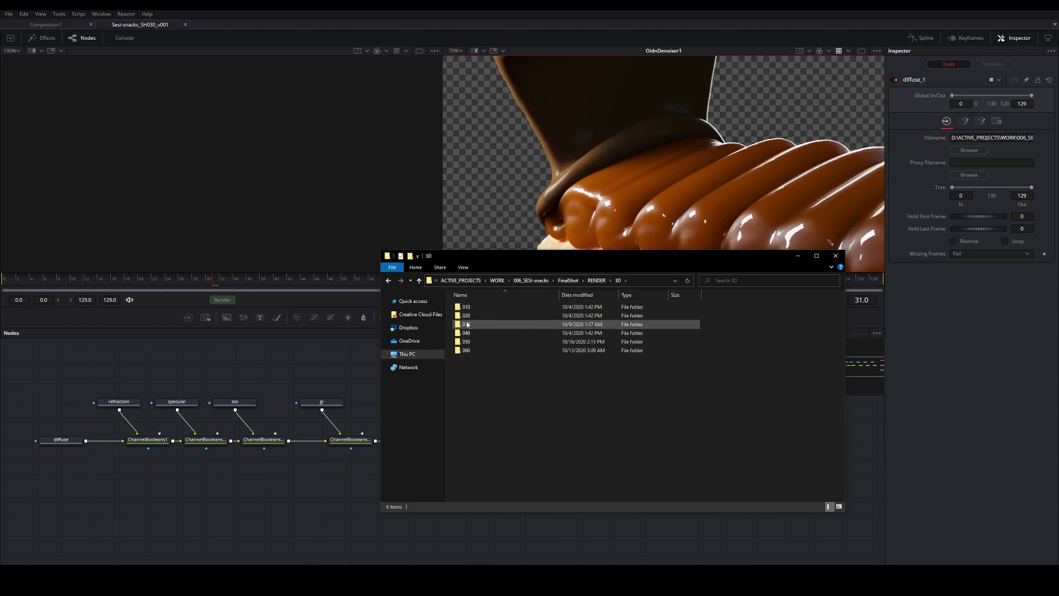
{"action": "double_click", "coordinate": [467, 316]}
{"action": "double_click", "coordinate": [469, 308]}
{"action": "double_click", "coordinate": [473, 319]}
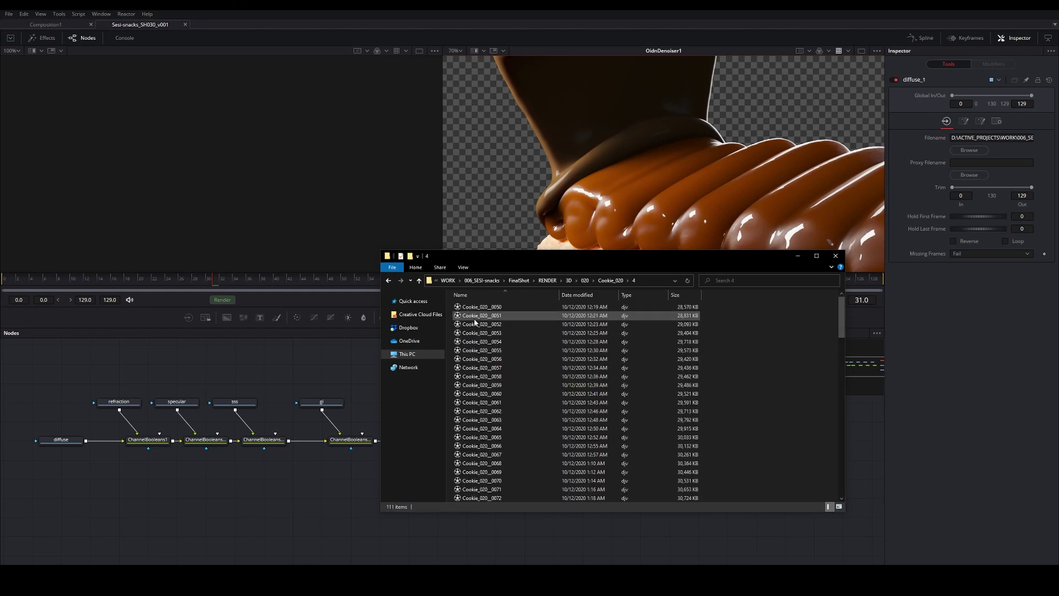
Import the Cookie_020 EXR sequence as a loader below the Channel Booleans chain and show it in the right viewer.
{"action": "left_click_drag", "start_coordinate": [469, 307], "coordinate": [338, 511]}
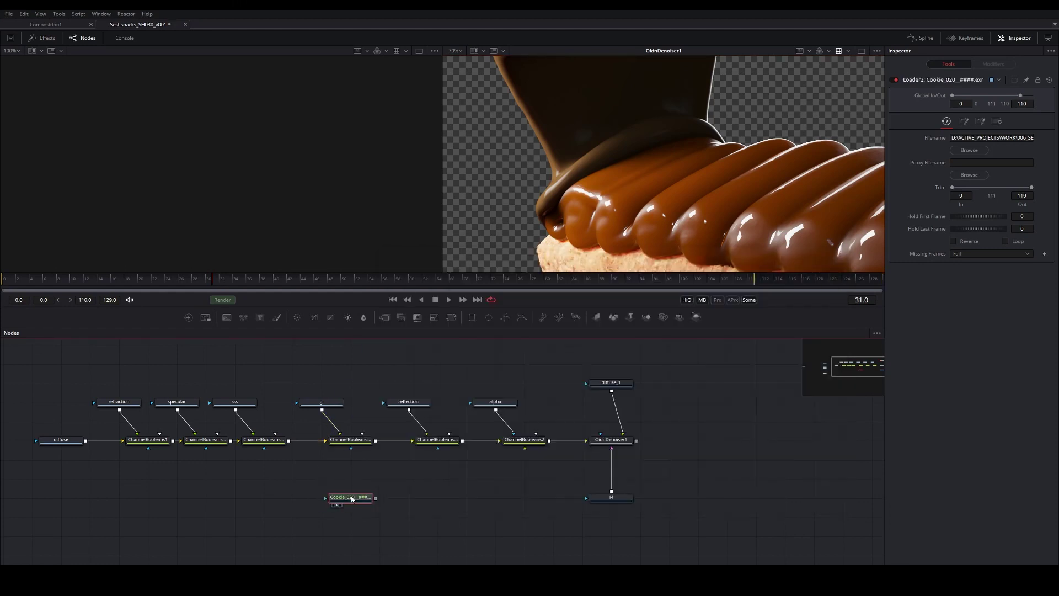
{"action": "key", "text": "2"}
{"action": "left_click_drag", "start_coordinate": [446, 490], "coordinate": [428, 435]}
{"action": "scroll", "coordinate": [672, 232], "scroll_direction": "down", "scroll_amount": 2}
{"action": "left_click_drag", "start_coordinate": [689, 269], "coordinate": [658, 212]}
{"action": "scroll", "coordinate": [659, 212], "scroll_direction": "up", "scroll_amount": 4}
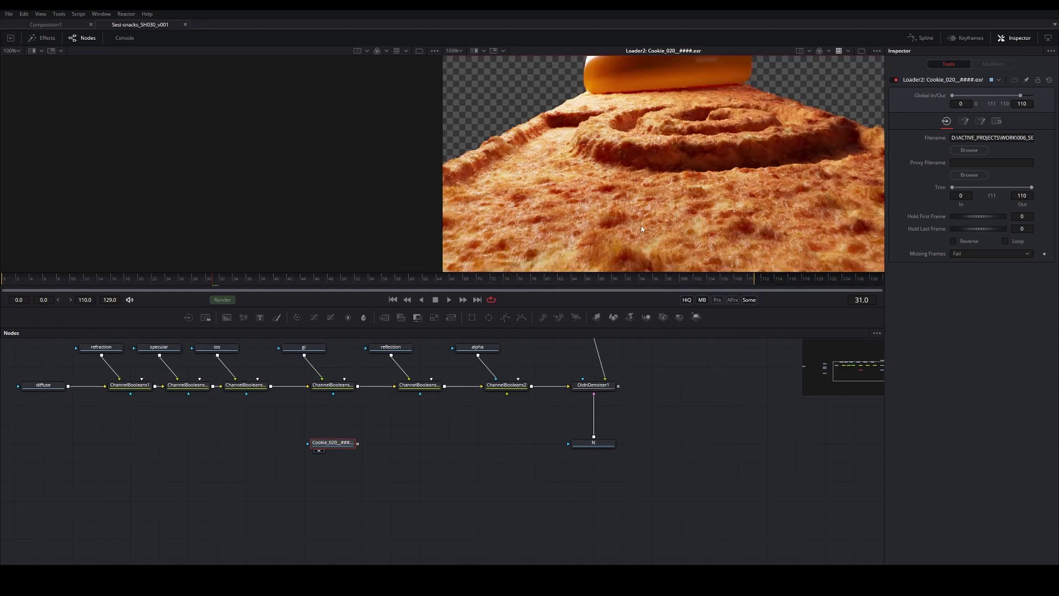
Move the Cookie_020 loader to an empty area and split its channels into separate loaders with the hos_SplitEXR_Ultra script, using the vertical layout.
{"action": "left_click_drag", "start_coordinate": [345, 442], "coordinate": [367, 501]}
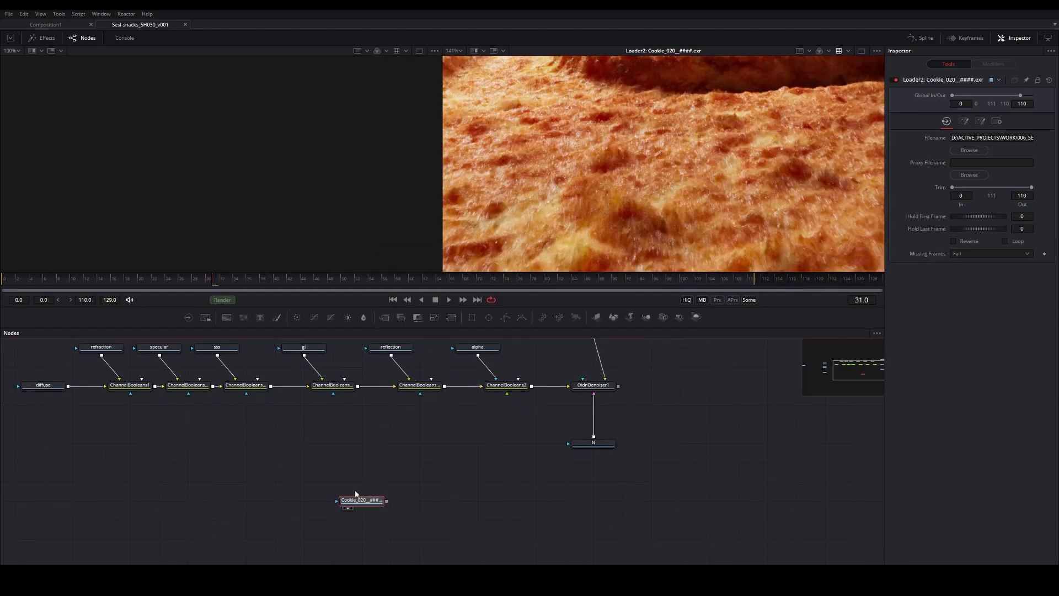
{"action": "scroll", "coordinate": [415, 425], "scroll_direction": "down", "scroll_amount": 2}
{"action": "left_click_drag", "start_coordinate": [420, 478], "coordinate": [414, 450]}
{"action": "scroll", "coordinate": [452, 453], "scroll_direction": "down", "scroll_amount": 3}
{"action": "left_click", "coordinate": [78, 14]}
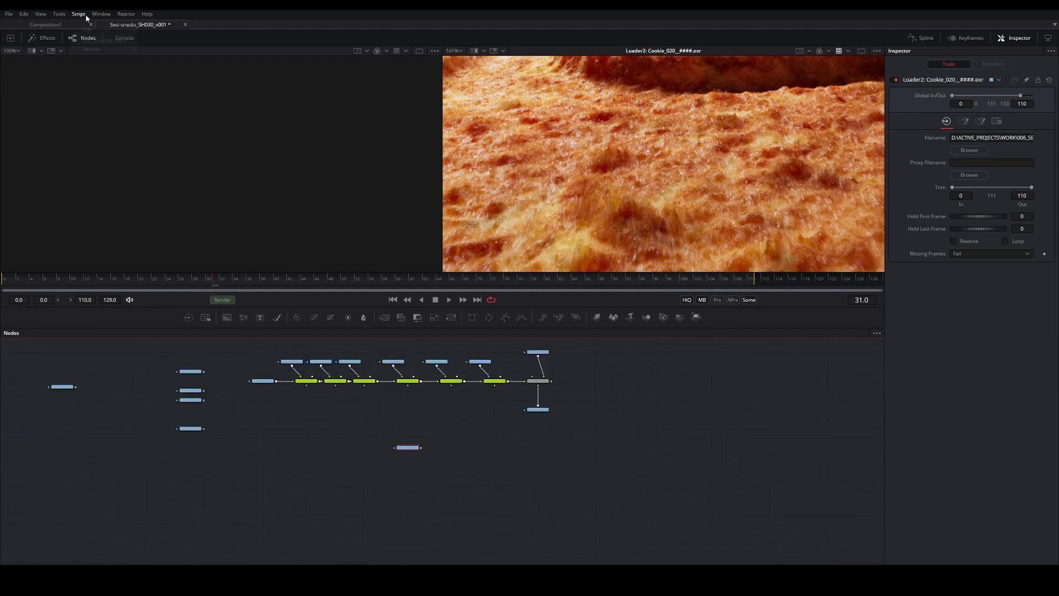
{"action": "left_click", "coordinate": [104, 41]}
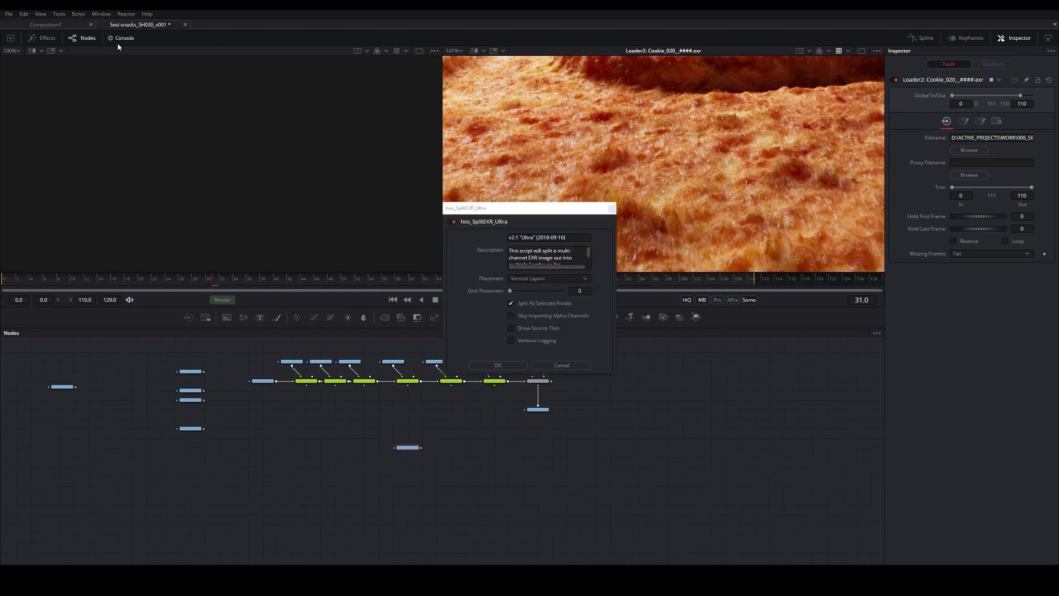
{"action": "left_click", "coordinate": [552, 376]}
{"action": "scroll", "coordinate": [409, 445], "scroll_direction": "up", "scroll_amount": 5}
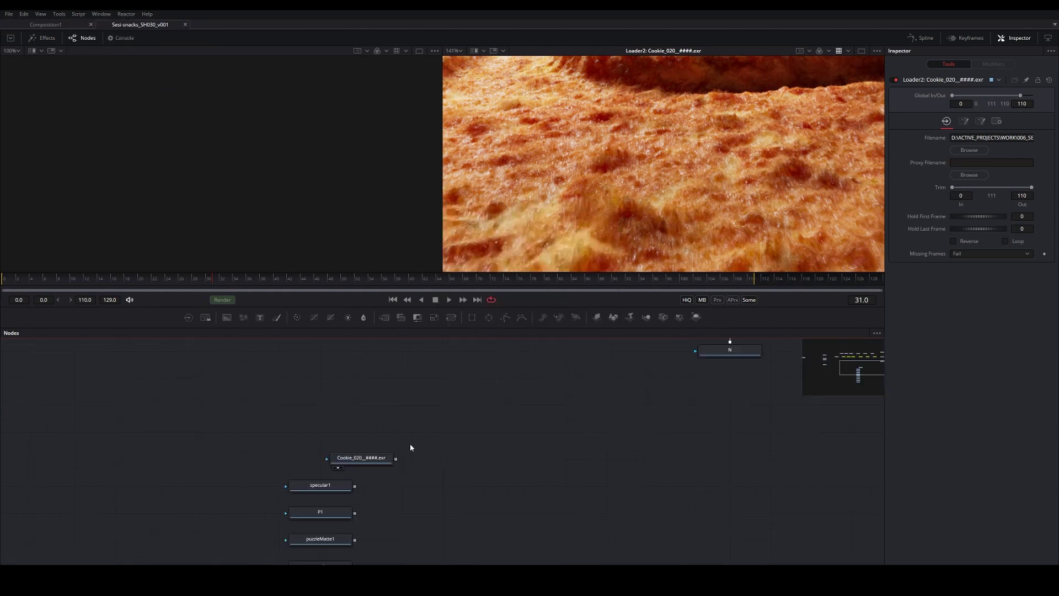
Set the Cookie_020 loader apart from the split passes and add an Oidn Denoiser with HDR enabled after it.
{"action": "left_click_drag", "start_coordinate": [338, 421], "coordinate": [457, 440]}
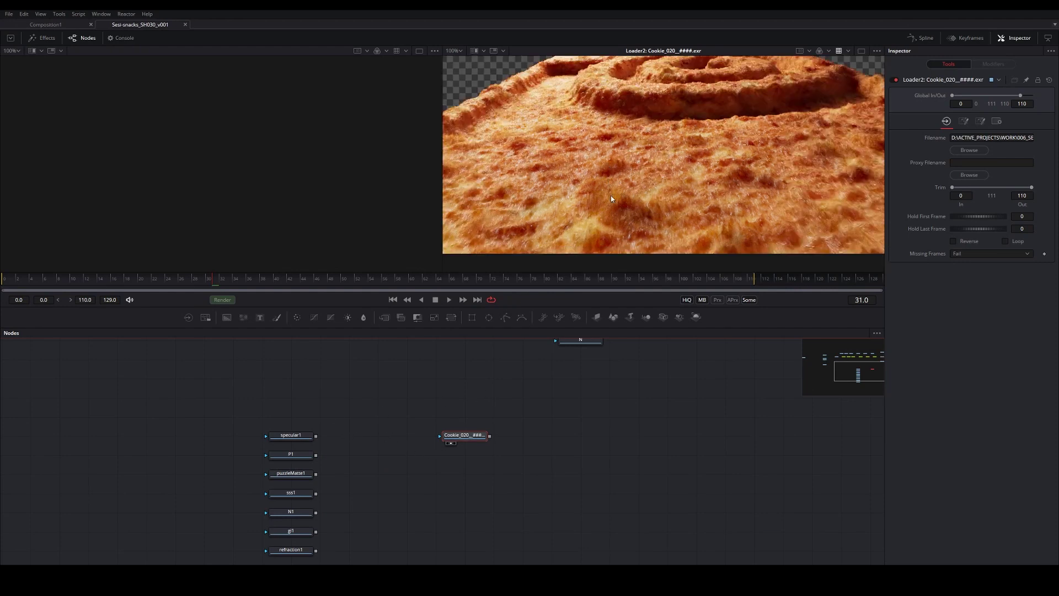
{"action": "left_click_drag", "start_coordinate": [362, 460], "coordinate": [437, 401]}
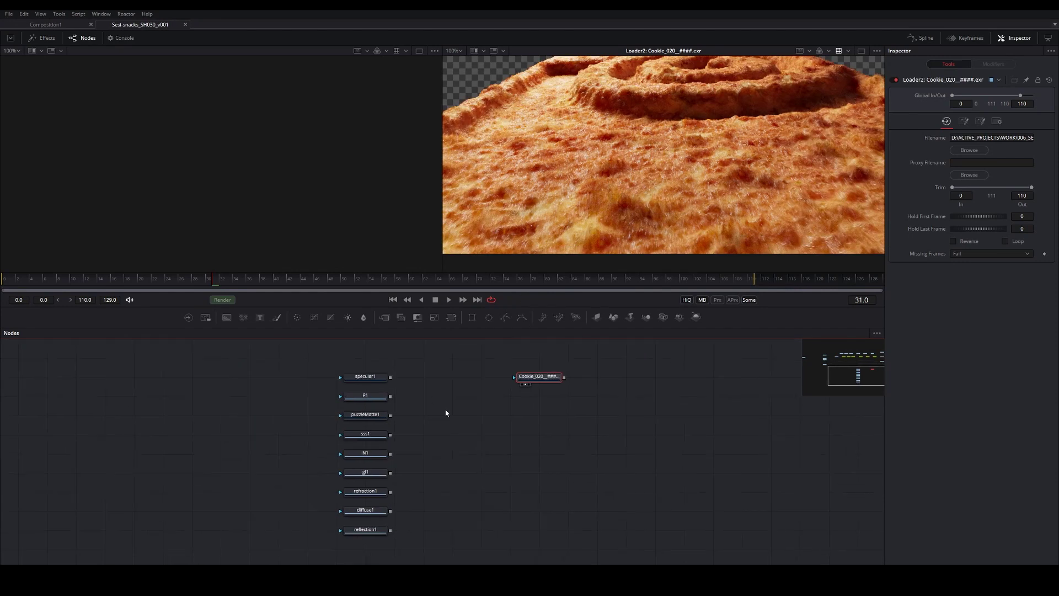
{"action": "key", "text": "shift+space"}
{"action": "type", "text": "nois"}
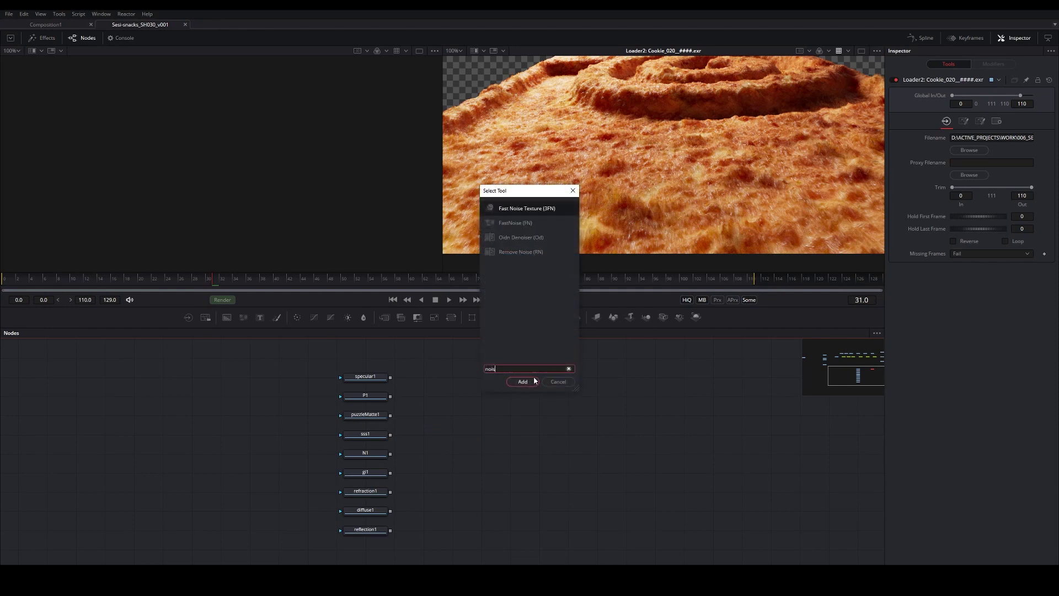
{"action": "key", "text": "Down"}
{"action": "left_click", "coordinate": [534, 380]}
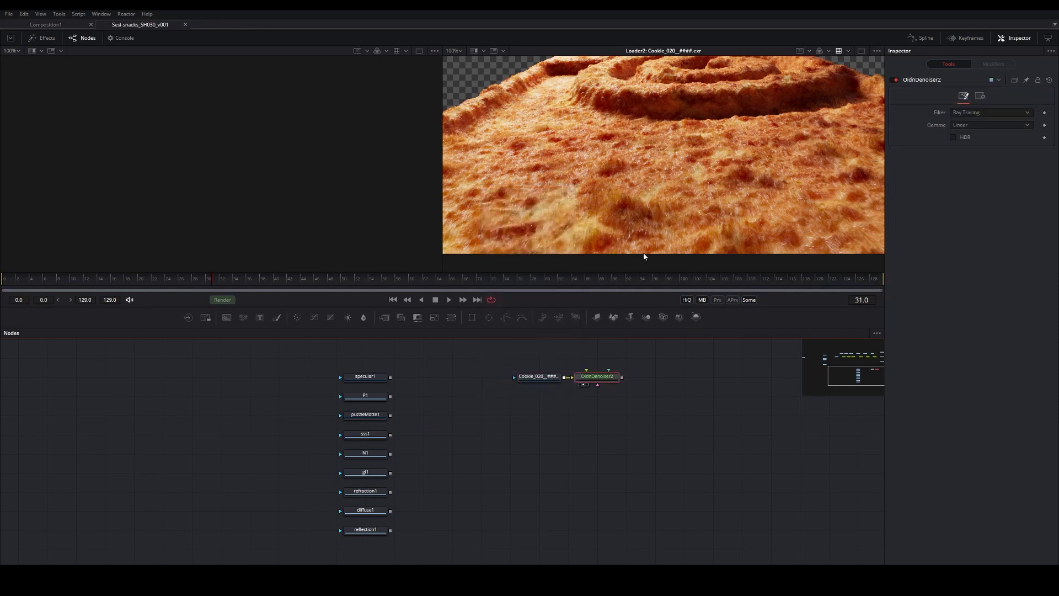
{"action": "left_click", "coordinate": [953, 137]}
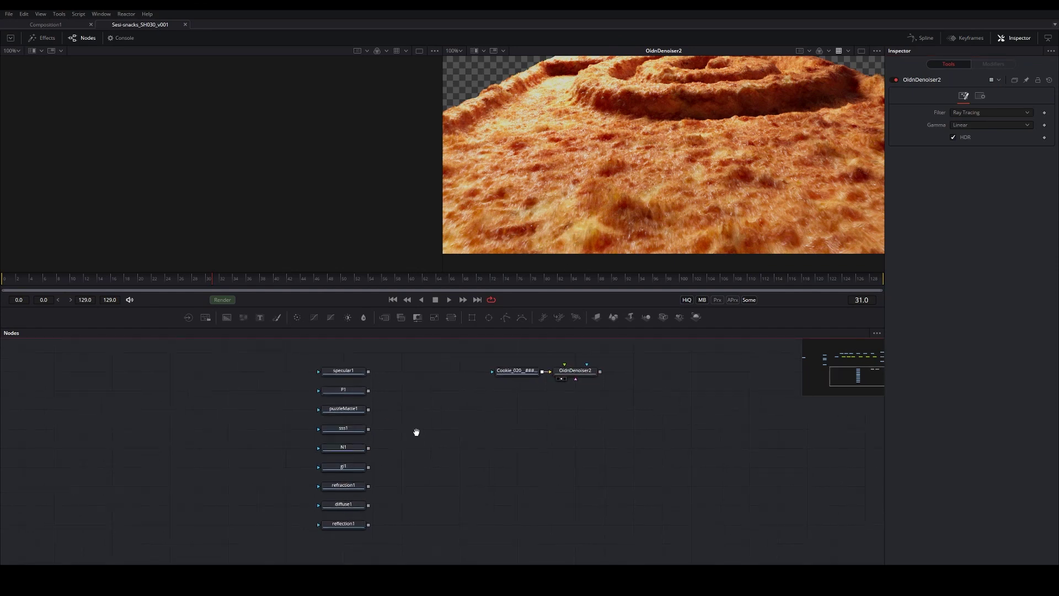
Connect the diffuse1 and N1 loaders to OidnDenoiser2 as auxiliary inputs and save the composition.
{"action": "left_click_drag", "start_coordinate": [349, 504], "coordinate": [573, 370]}
{"action": "key", "text": "ctrl+s"}
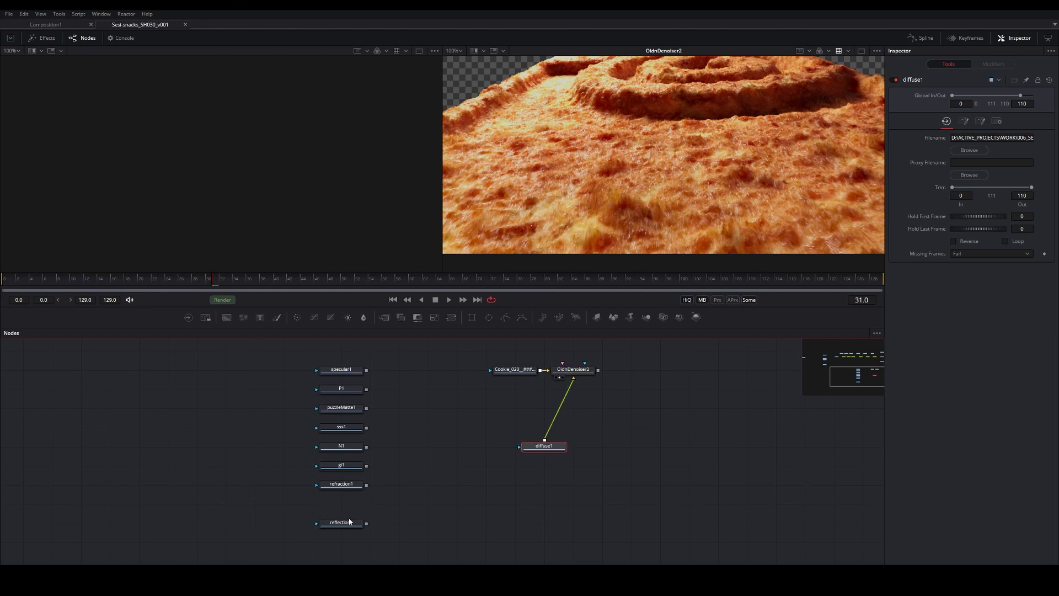
{"action": "left_click_drag", "start_coordinate": [353, 444], "coordinate": [572, 421]}
{"action": "left_click", "coordinate": [571, 421]}
{"action": "key", "text": "ctrl+s"}
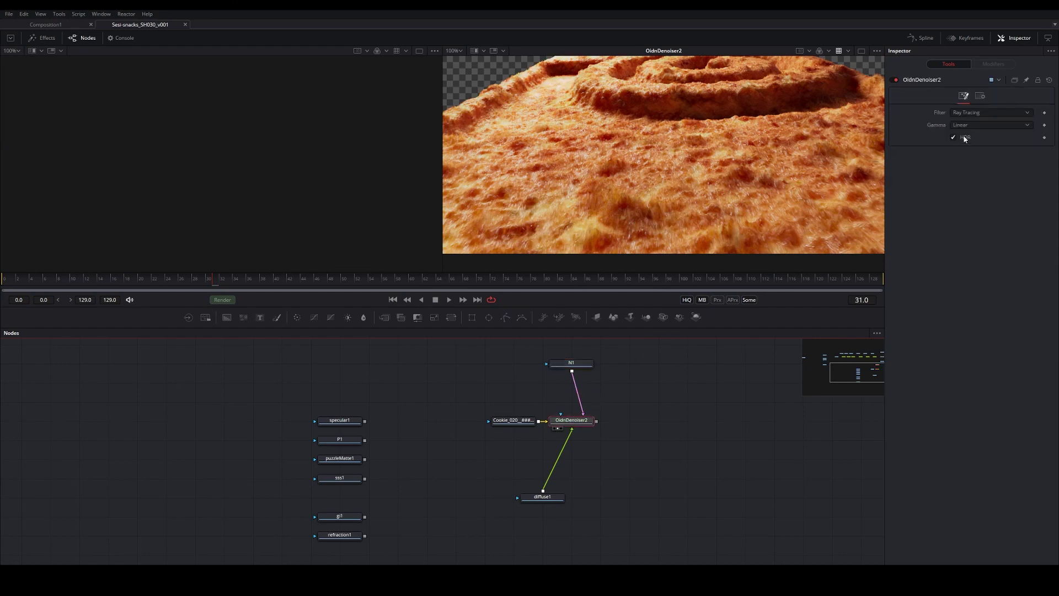
Compare the original Cookie_020 render with the OidnDenoiser2 result up close on the cookie surface and the caramel.
{"action": "left_click", "coordinate": [511, 422]}
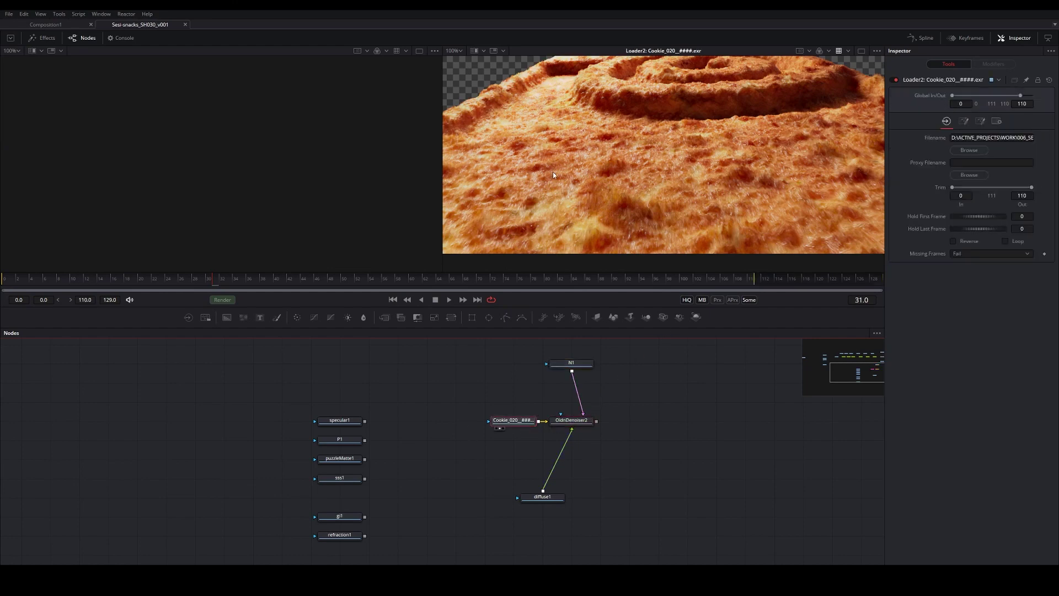
{"action": "key", "text": "2"}
{"action": "left_click", "coordinate": [571, 421]}
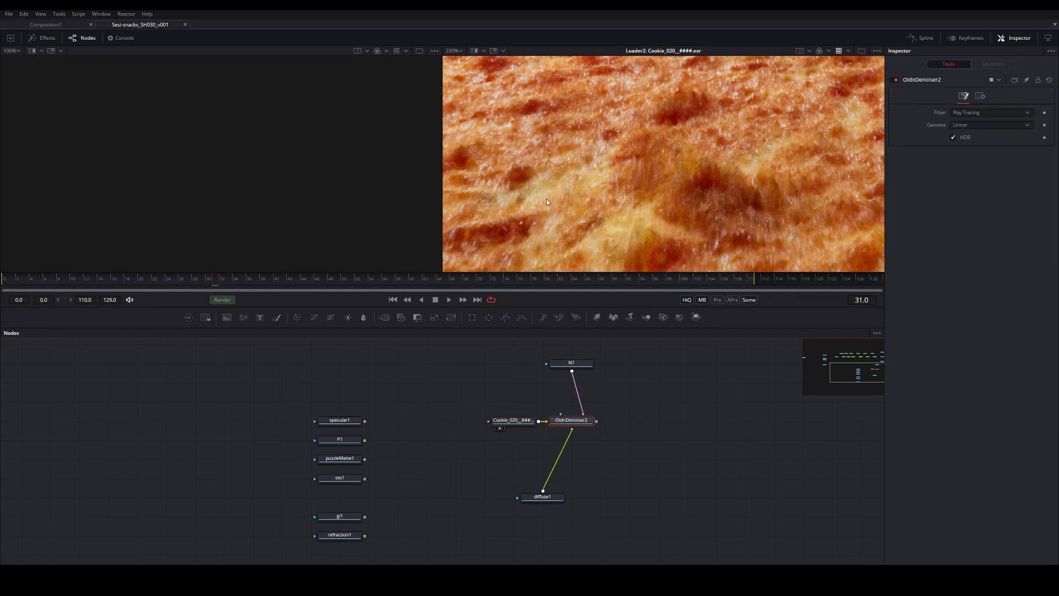
{"action": "key", "text": "2"}
{"action": "scroll", "coordinate": [571, 175], "scroll_direction": "up", "scroll_amount": 3}
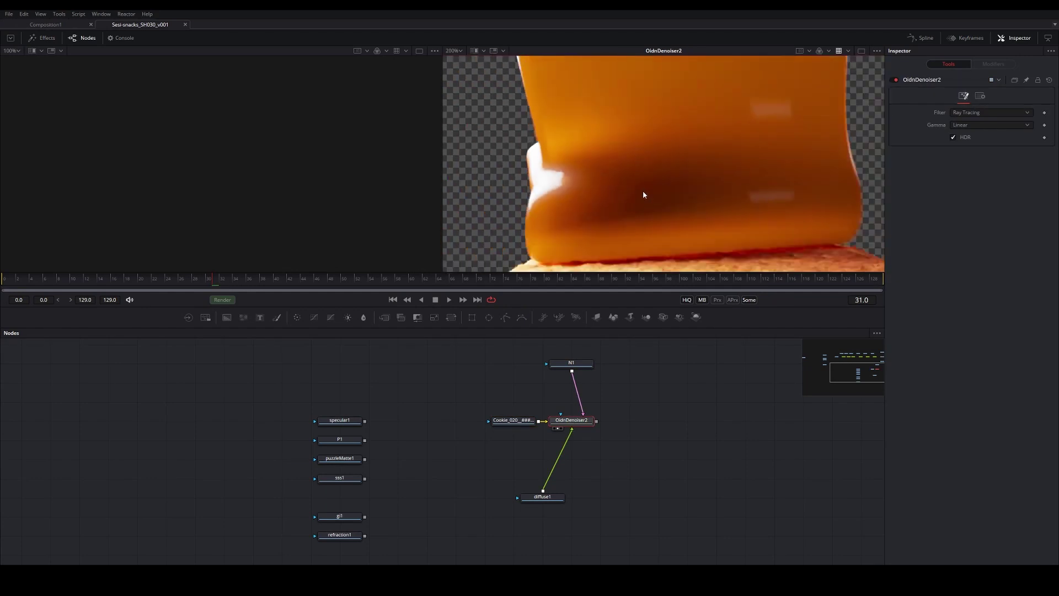
{"action": "left_click", "coordinate": [517, 421]}
{"action": "key", "text": "2"}
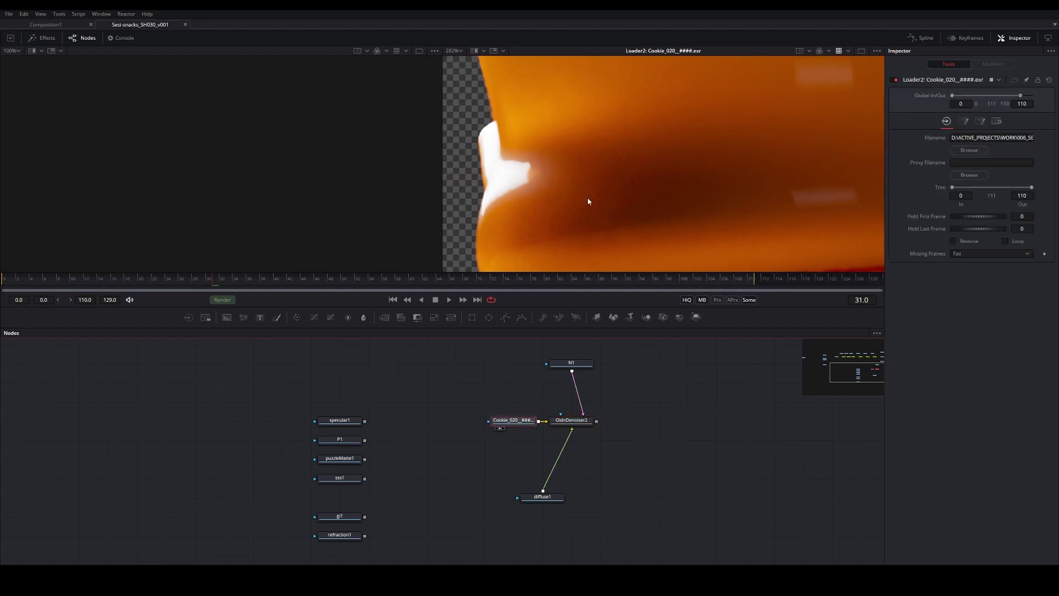
{"action": "scroll", "coordinate": [567, 170], "scroll_direction": "up", "scroll_amount": 3}
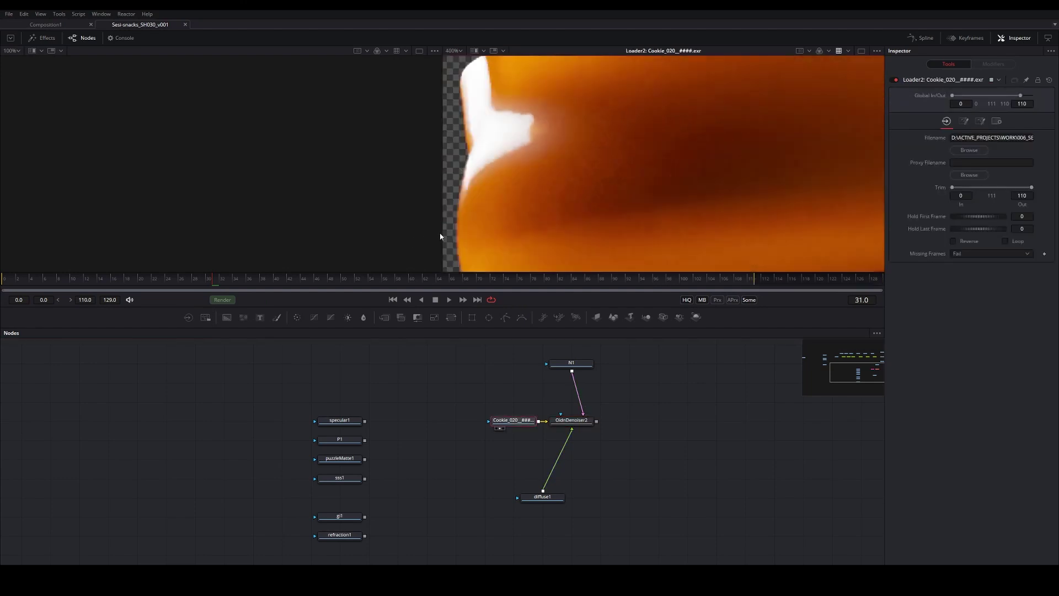
{"action": "left_click", "coordinate": [572, 421]}
{"action": "key", "text": "2"}
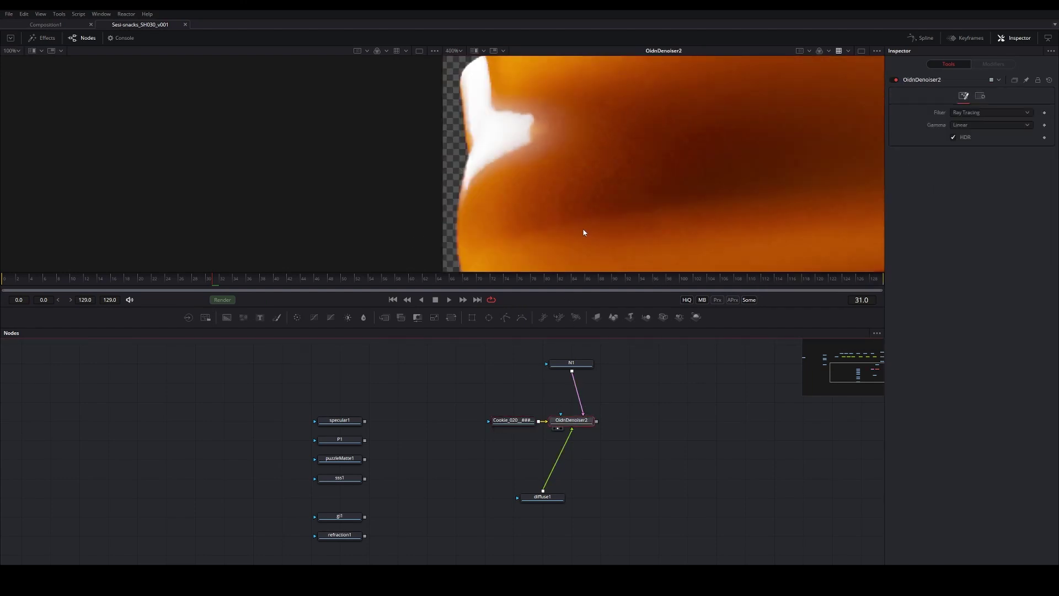
Try the HDR Lightmap filter on OidnDenoiser2 and return the filter to Ray Tracing.
{"action": "left_click", "coordinate": [956, 110]}
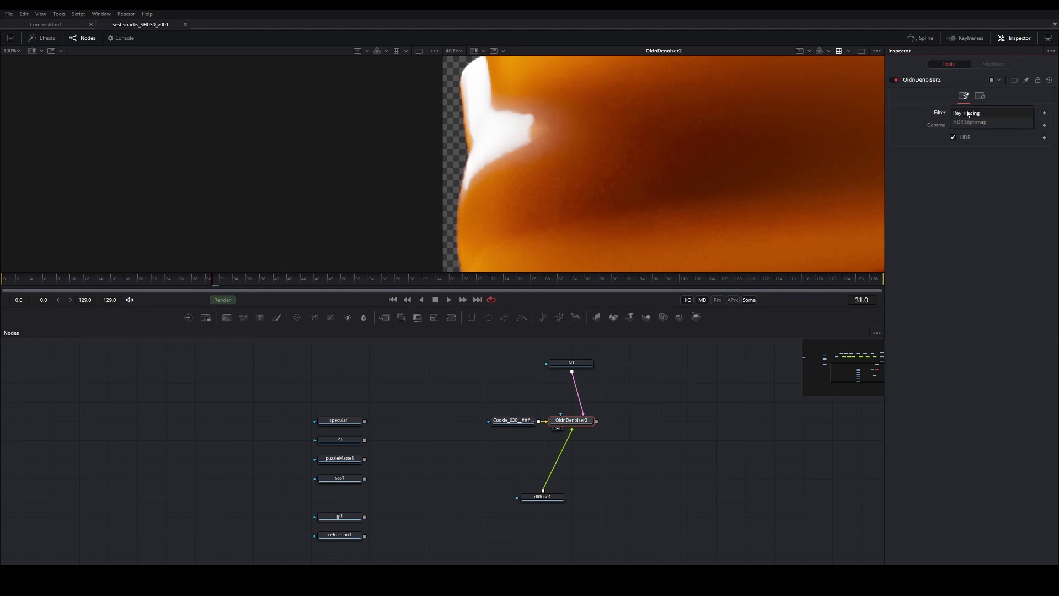
{"action": "left_click", "coordinate": [966, 123]}
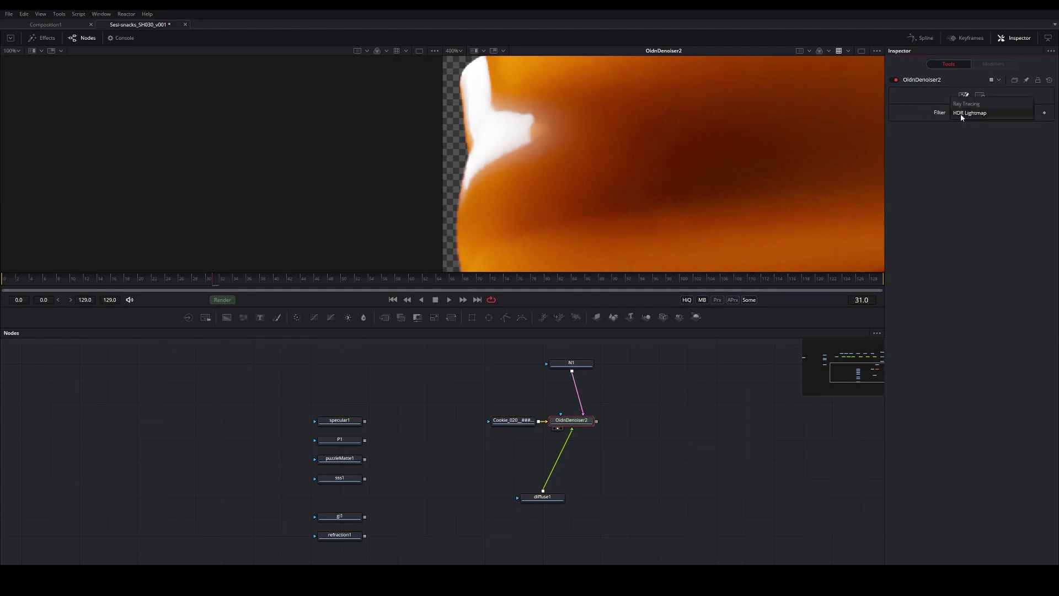
{"action": "left_click", "coordinate": [965, 103]}
{"action": "key", "text": "ctrl+s"}
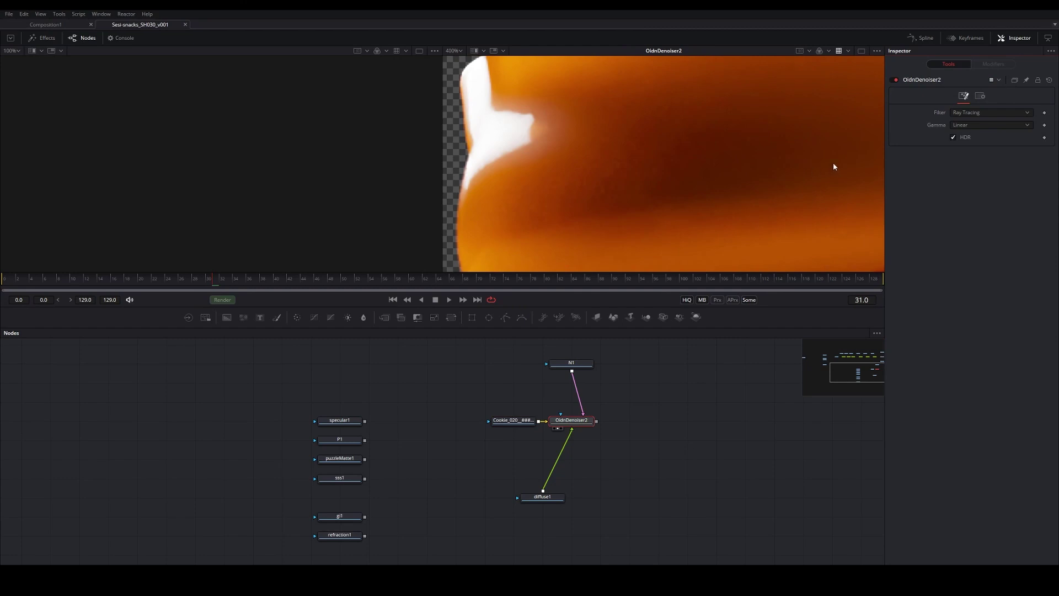
Examine the denoised cookie surface up close and show the gi1 pass in the right viewer.
{"action": "scroll", "coordinate": [833, 162], "scroll_direction": "down", "scroll_amount": 3}
{"action": "scroll", "coordinate": [638, 134], "scroll_direction": "down", "scroll_amount": 5}
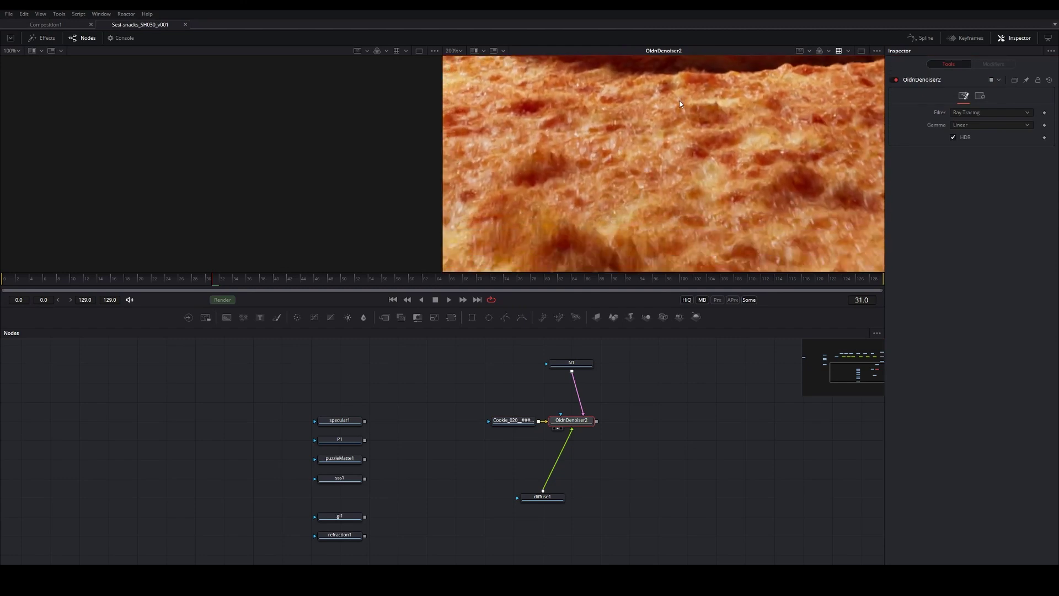
{"action": "scroll", "coordinate": [671, 156], "scroll_direction": "up", "scroll_amount": 5}
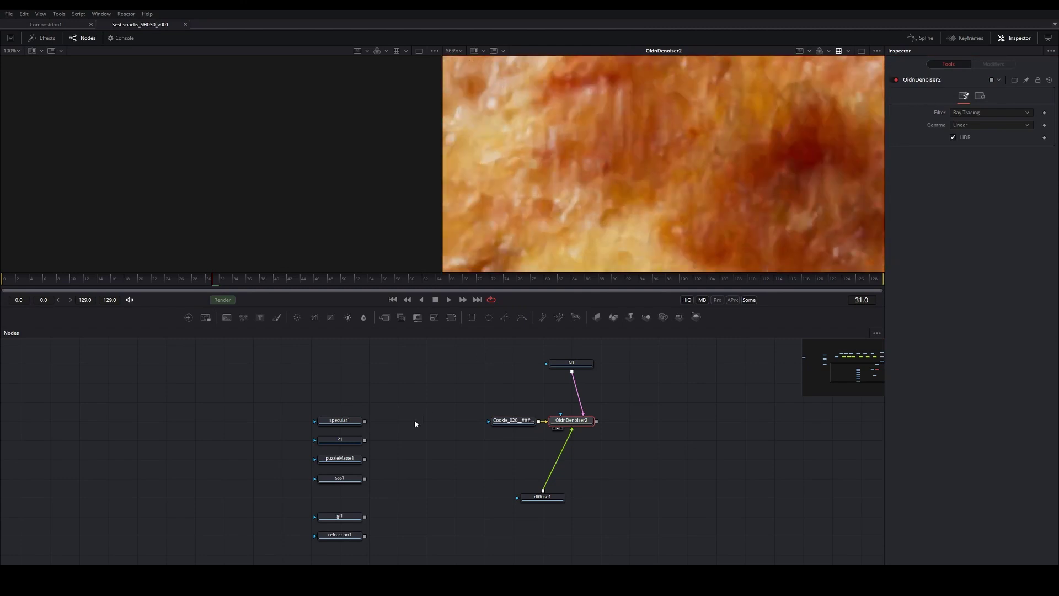
{"action": "left_click", "coordinate": [347, 516]}
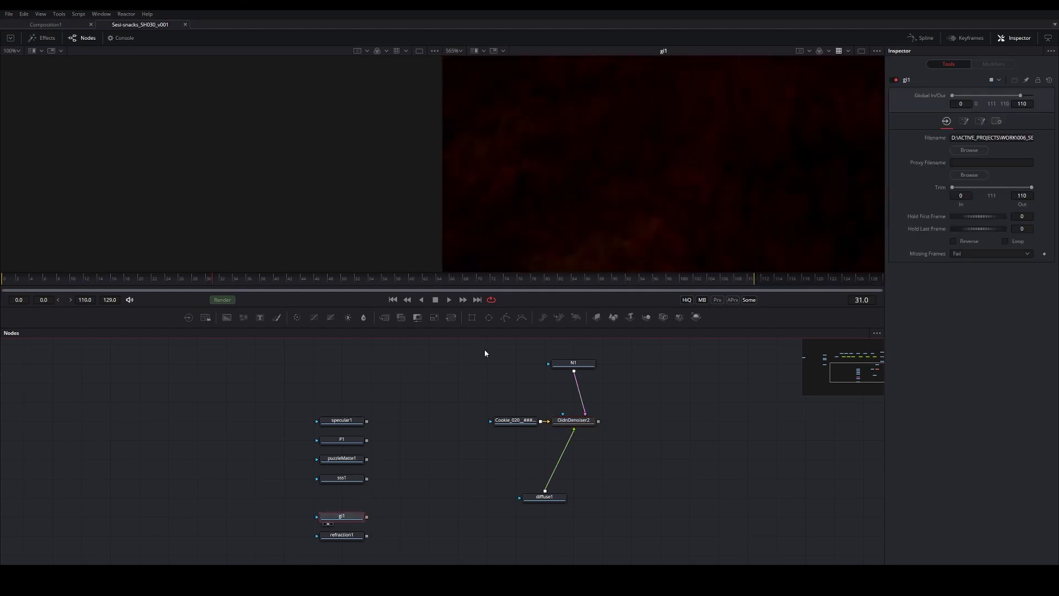
Try denoising the gi1 pass by feeding it into OidnDenoiser2 in place of the Cookie_020 render, and view the result.
{"action": "scroll", "coordinate": [610, 142], "scroll_direction": "down", "scroll_amount": 4}
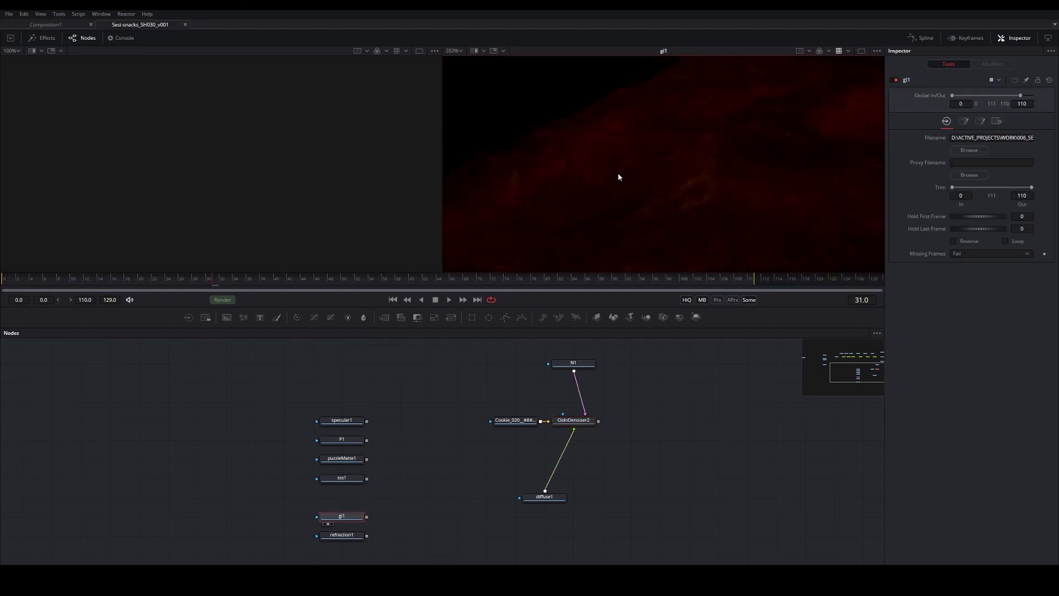
{"action": "scroll", "coordinate": [618, 174], "scroll_direction": "up", "scroll_amount": 4}
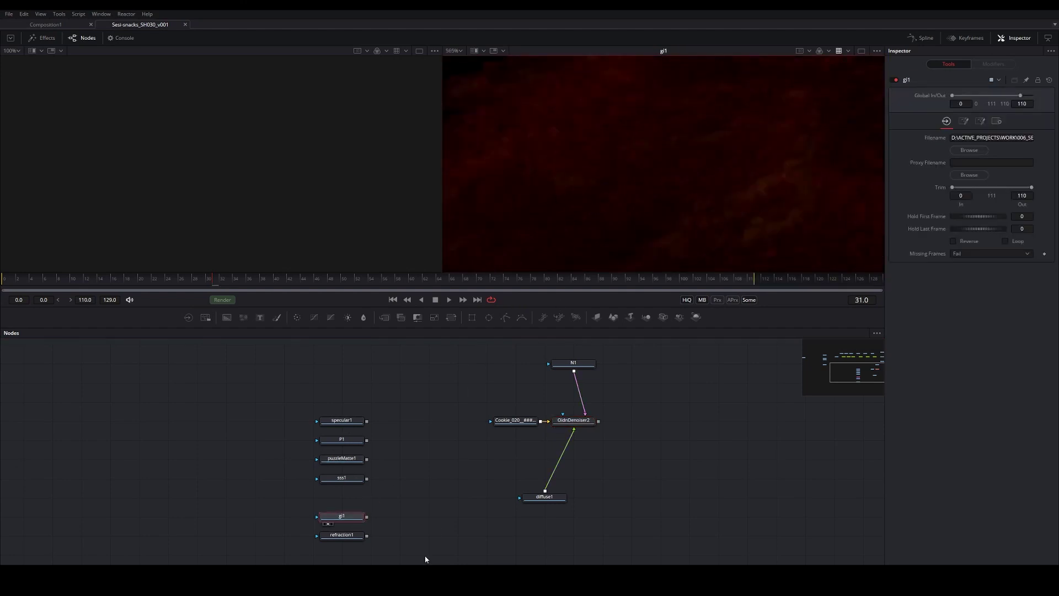
{"action": "left_click_drag", "start_coordinate": [340, 515], "coordinate": [483, 362]}
{"action": "left_click_drag", "start_coordinate": [532, 425], "coordinate": [446, 463]}
{"action": "left_click_drag", "start_coordinate": [512, 364], "coordinate": [549, 421]}
{"action": "left_click", "coordinate": [578, 420]}
{"action": "key", "text": "2"}
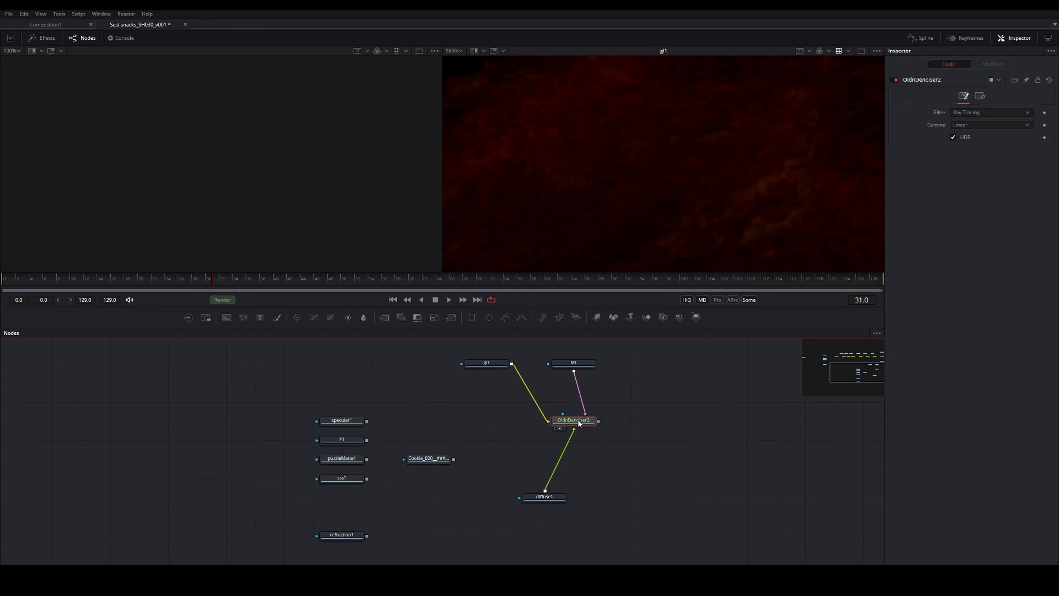
{"action": "scroll", "coordinate": [598, 173], "scroll_direction": "down", "scroll_amount": 4}
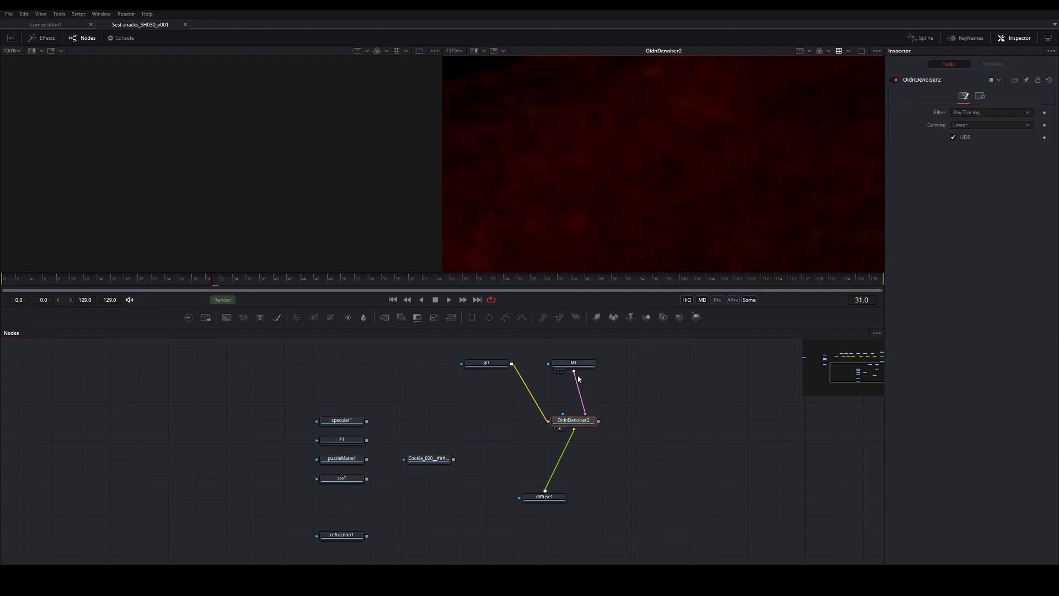
{"action": "scroll", "coordinate": [574, 371], "scroll_direction": "up", "scroll_amount": 4}
{"action": "scroll", "coordinate": [526, 440], "scroll_direction": "down", "scroll_amount": 4}
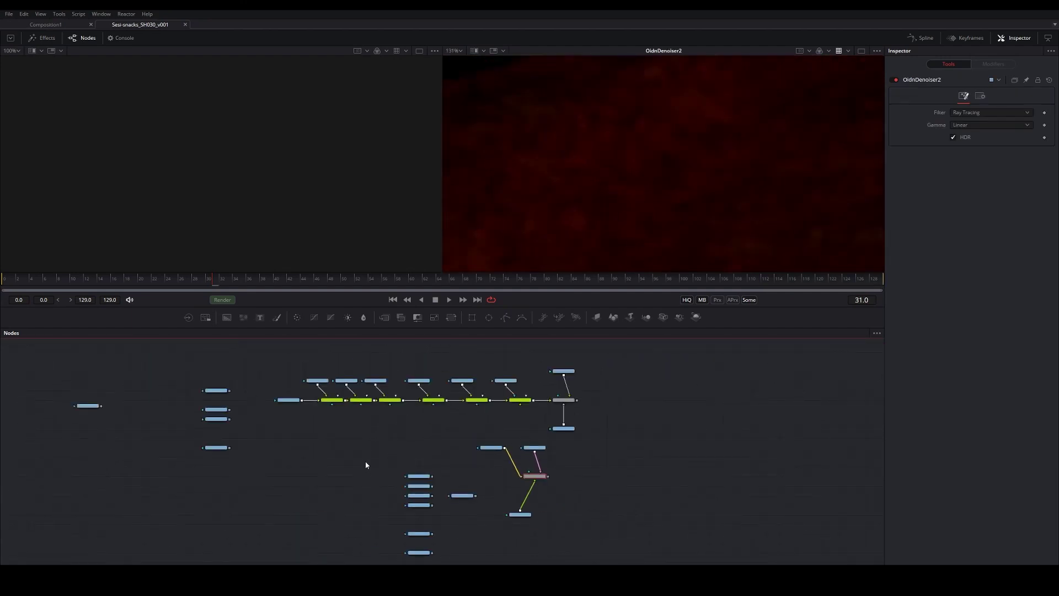
Delete OidnDenoiser2 and all the Cookie_020 comparison loaders below the main node chain, and save the composition.
{"action": "left_click_drag", "start_coordinate": [366, 462], "coordinate": [545, 561]}
{"action": "key", "text": "Delete"}
{"action": "left_click_drag", "start_coordinate": [442, 431], "coordinate": [382, 471]}
{"action": "key", "text": "Delete"}
{"action": "scroll", "coordinate": [512, 436], "scroll_direction": "up", "scroll_amount": 5}
{"action": "key", "text": "ctrl+s"}
Move the N loader closer to OidnDenoiser1 and show OidnDenoiser1 in the right viewer.
{"action": "scroll", "coordinate": [426, 472], "scroll_direction": "down", "scroll_amount": 5}
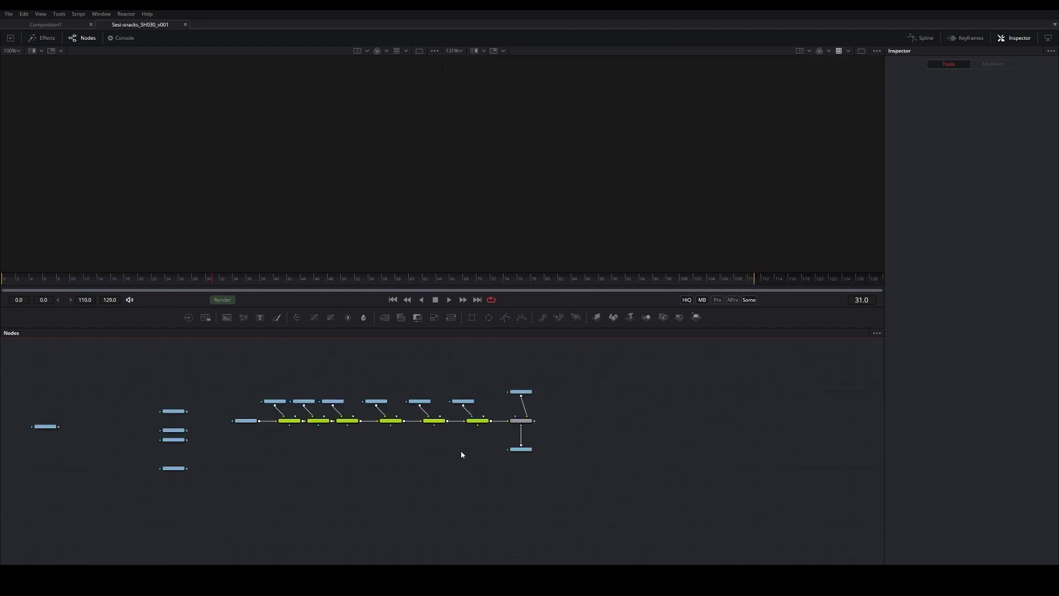
{"action": "left_click", "coordinate": [521, 392]}
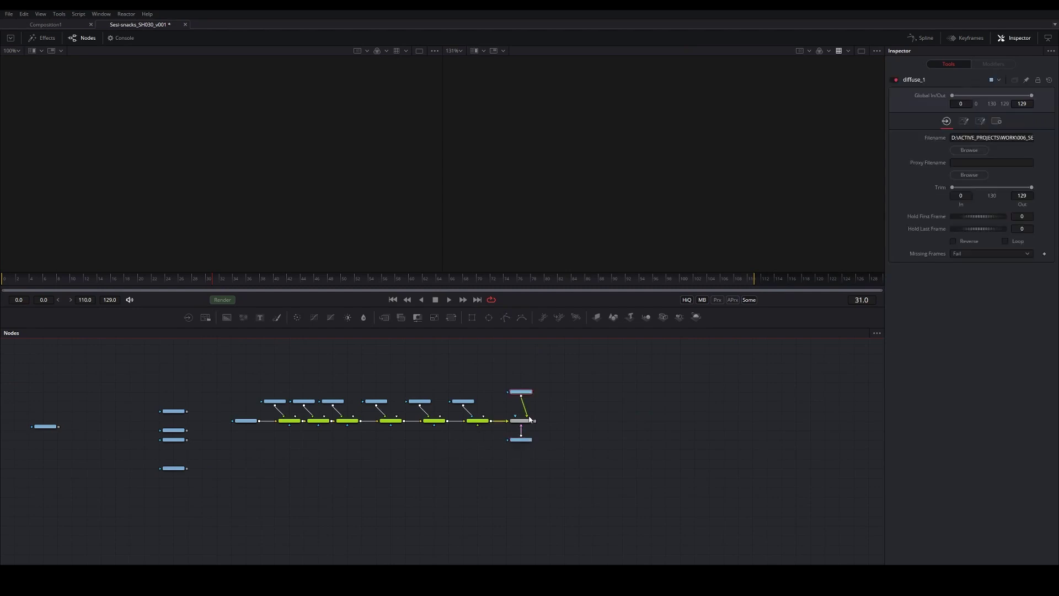
{"action": "scroll", "coordinate": [524, 423], "scroll_direction": "up", "scroll_amount": 5}
{"action": "left_click_drag", "start_coordinate": [574, 438], "coordinate": [545, 442]}
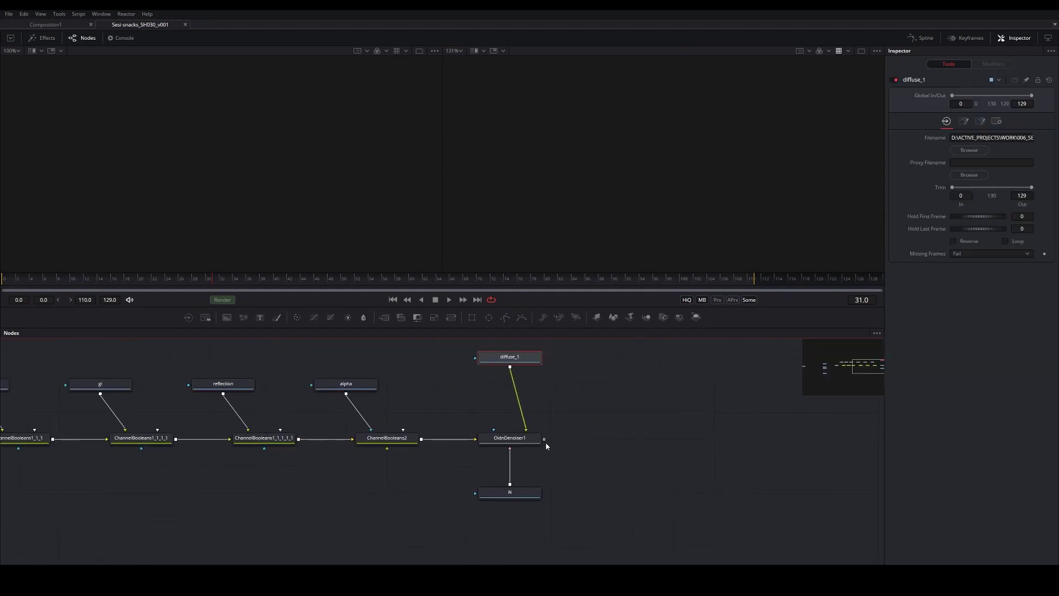
{"action": "left_click", "coordinate": [538, 439]}
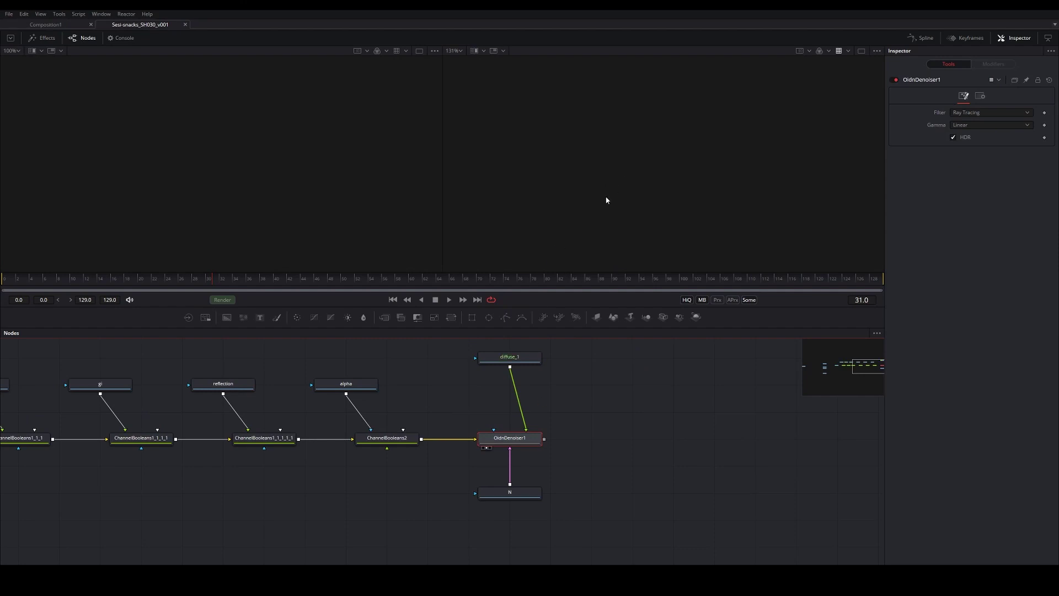
{"action": "key", "text": "2"}
{"action": "scroll", "coordinate": [604, 154], "scroll_direction": "down", "scroll_amount": 2}
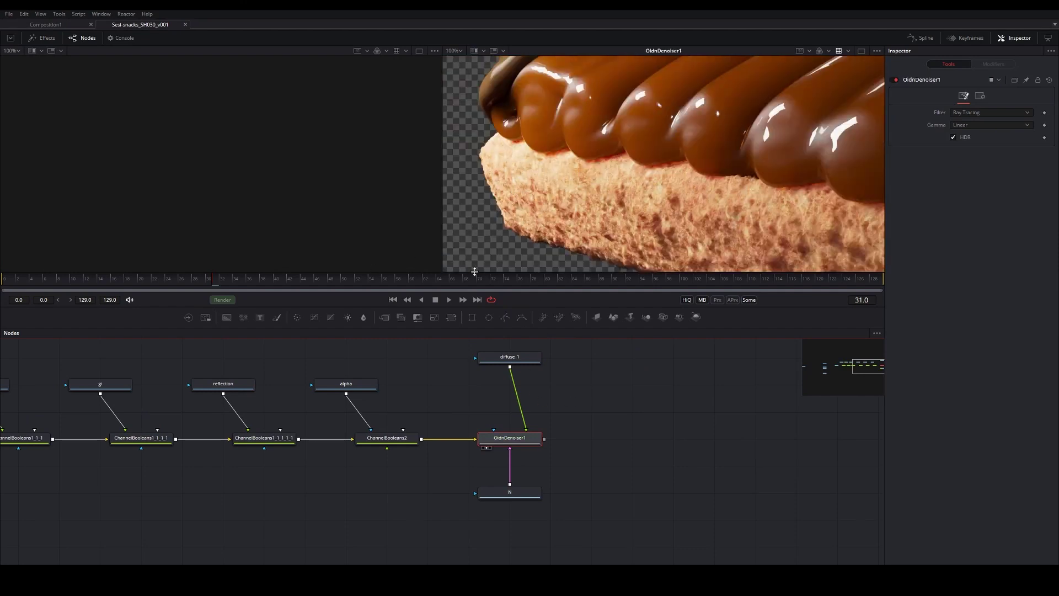
Go to frame 69 and examine the denoised chocolate, caramel and cookie surface up close.
{"action": "scroll", "coordinate": [549, 215], "scroll_direction": "down", "scroll_amount": 4}
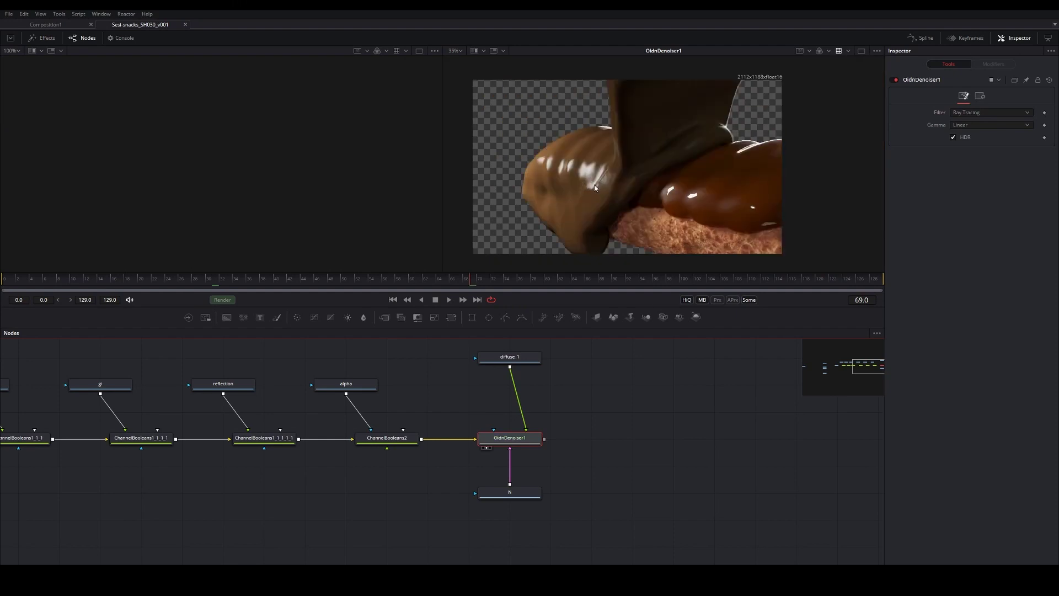
{"action": "scroll", "coordinate": [619, 198], "scroll_direction": "up", "scroll_amount": 2}
{"action": "left_click_drag", "start_coordinate": [592, 398], "coordinate": [619, 365]}
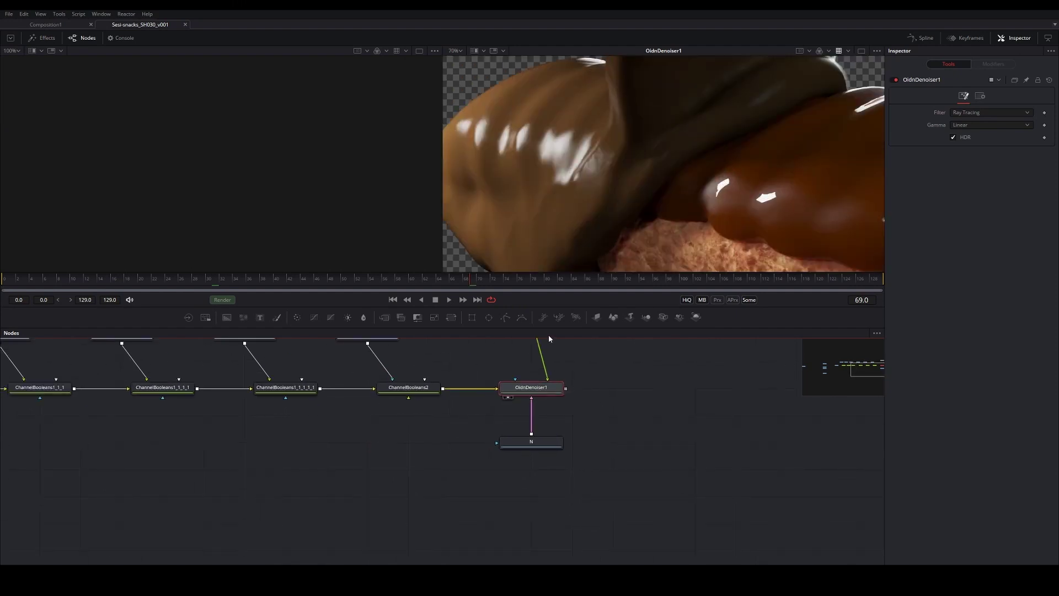
{"action": "left_click_drag", "start_coordinate": [649, 193], "coordinate": [551, 204]}
{"action": "left_click_drag", "start_coordinate": [551, 257], "coordinate": [553, 184]}
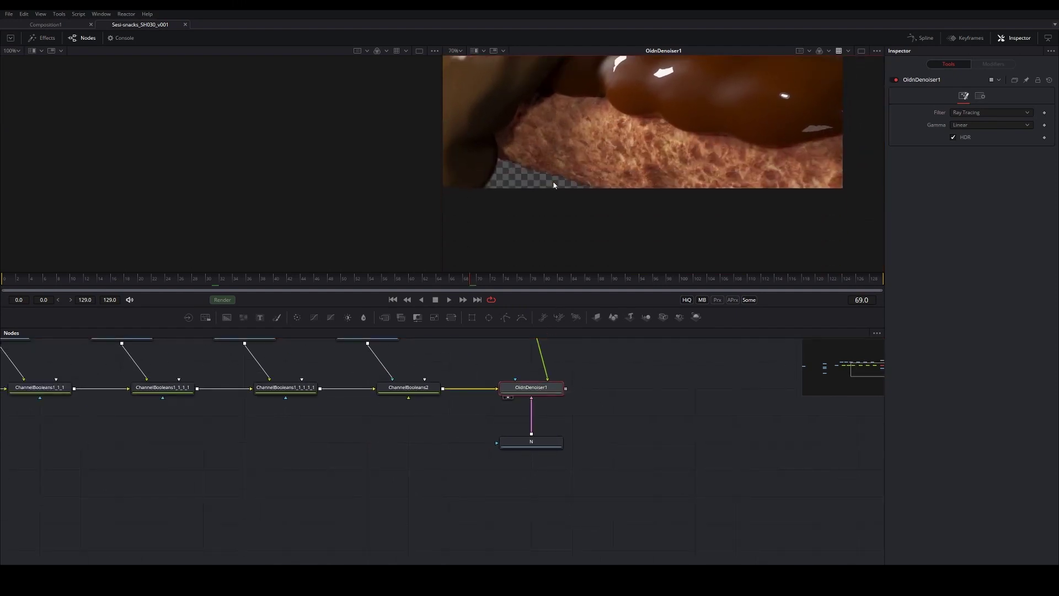
{"action": "mouse_move", "coordinate": [541, 124]}
{"action": "left_mouse_down"}
{"action": "mouse_move", "coordinate": [639, 217]}
{"action": "mouse_move", "coordinate": [627, 170]}
{"action": "left_mouse_up"}
{"action": "scroll", "coordinate": [610, 186], "scroll_direction": "up", "scroll_amount": 5}
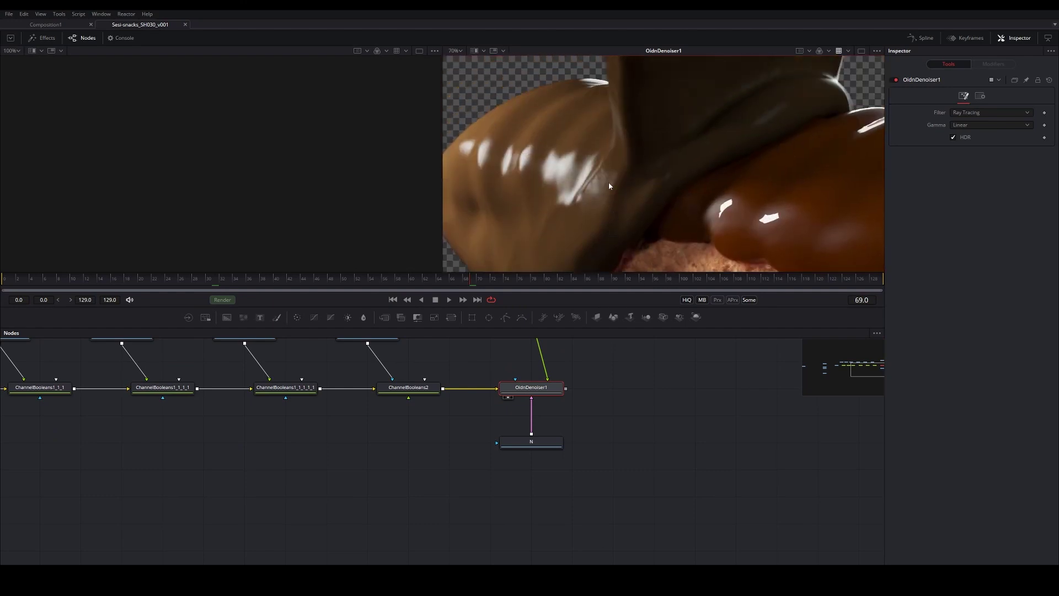
{"action": "scroll", "coordinate": [620, 183], "scroll_direction": "up", "scroll_amount": 1}
{"action": "left_click_drag", "start_coordinate": [620, 183], "coordinate": [554, 171]}
{"action": "scroll", "coordinate": [612, 432], "scroll_direction": "up", "scroll_amount": 2}
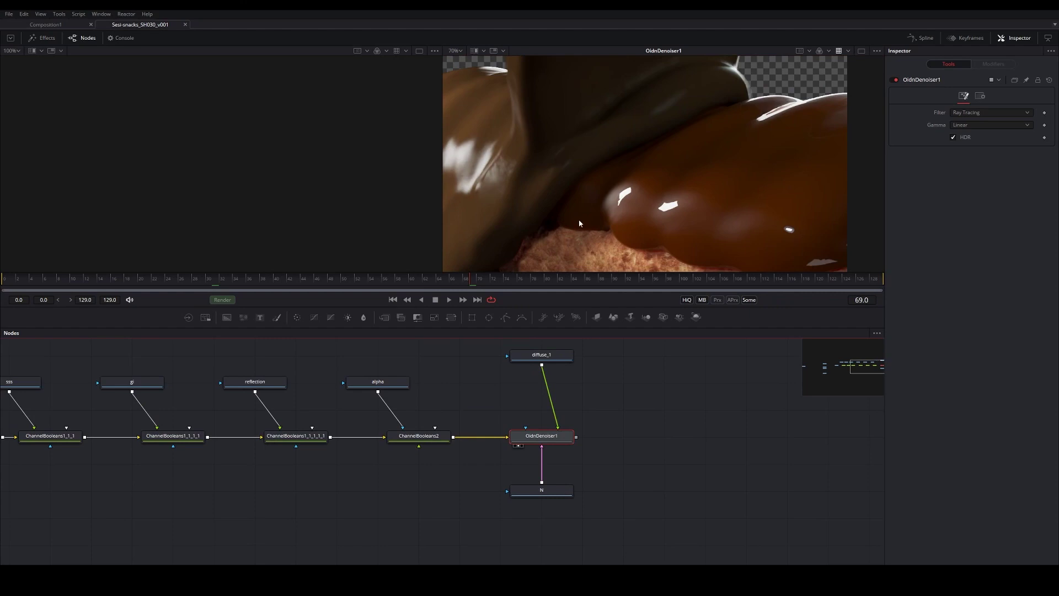
Move the diffuse_1 loader closer above OidnDenoiser1, level with the alpha loader.
{"action": "left_click", "coordinate": [633, 473]}
{"action": "scroll", "coordinate": [615, 405], "scroll_direction": "down", "scroll_amount": 1}
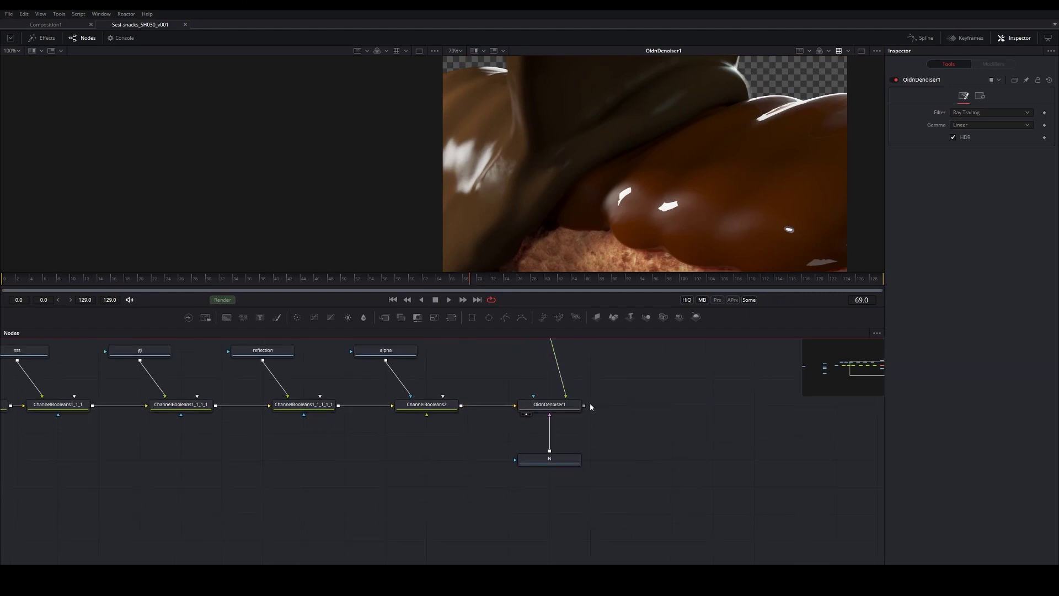
{"action": "scroll", "coordinate": [590, 406], "scroll_direction": "up", "scroll_amount": 1}
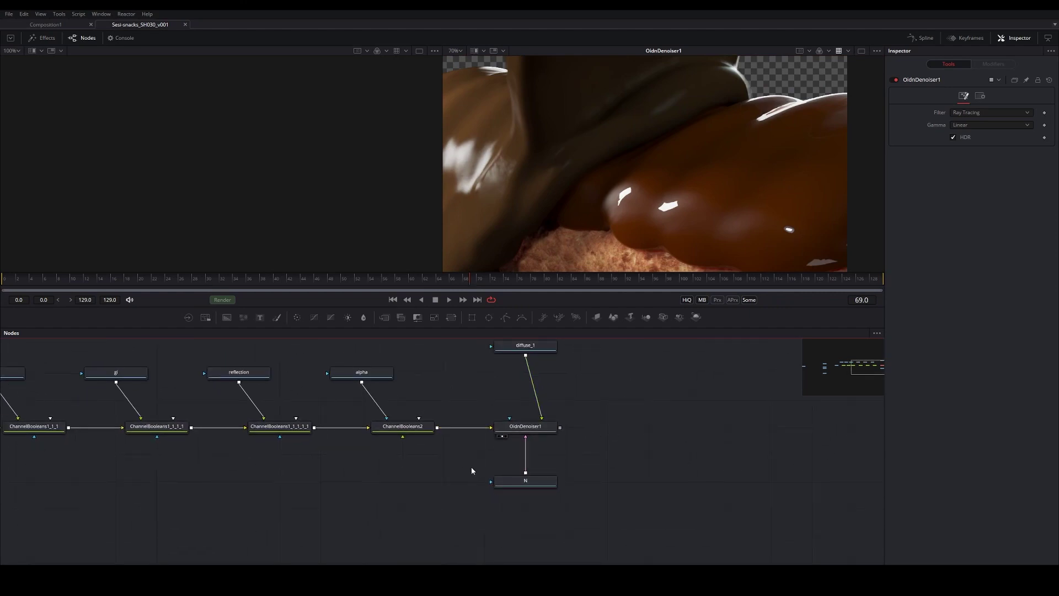
{"action": "scroll", "coordinate": [442, 496], "scroll_direction": "up", "scroll_amount": 1}
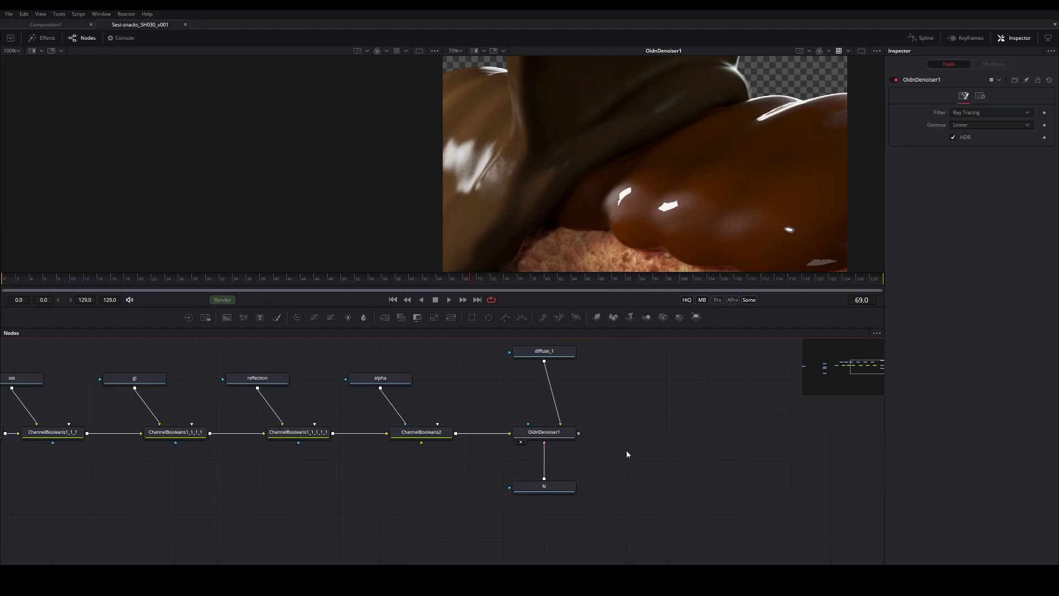
{"action": "left_click", "coordinate": [568, 349]}
{"action": "scroll", "coordinate": [568, 353], "scroll_direction": "up", "scroll_amount": 1}
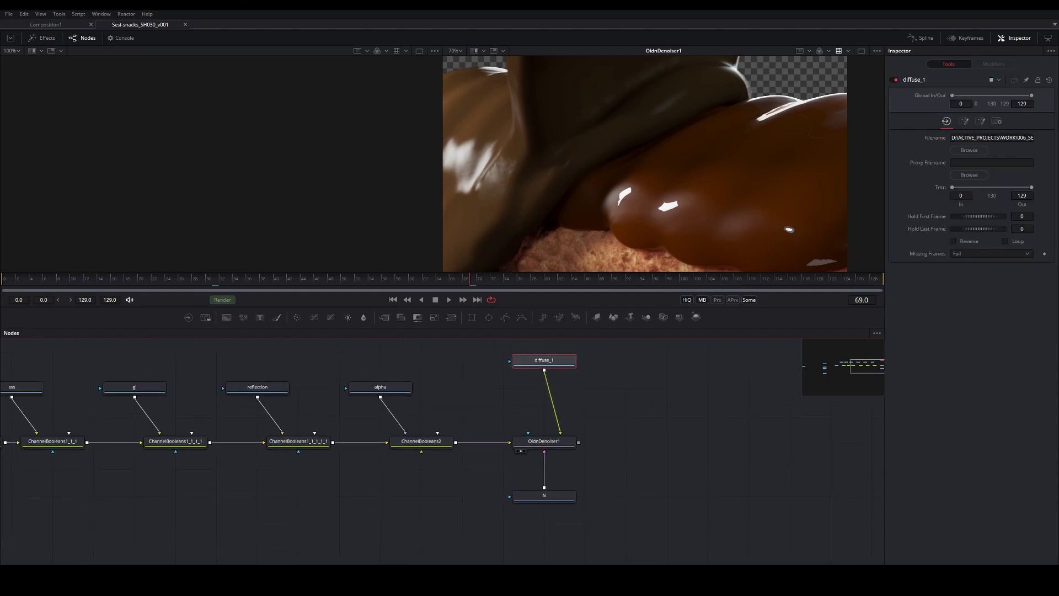
{"action": "scroll", "coordinate": [637, 132], "scroll_direction": "down", "scroll_amount": 2}
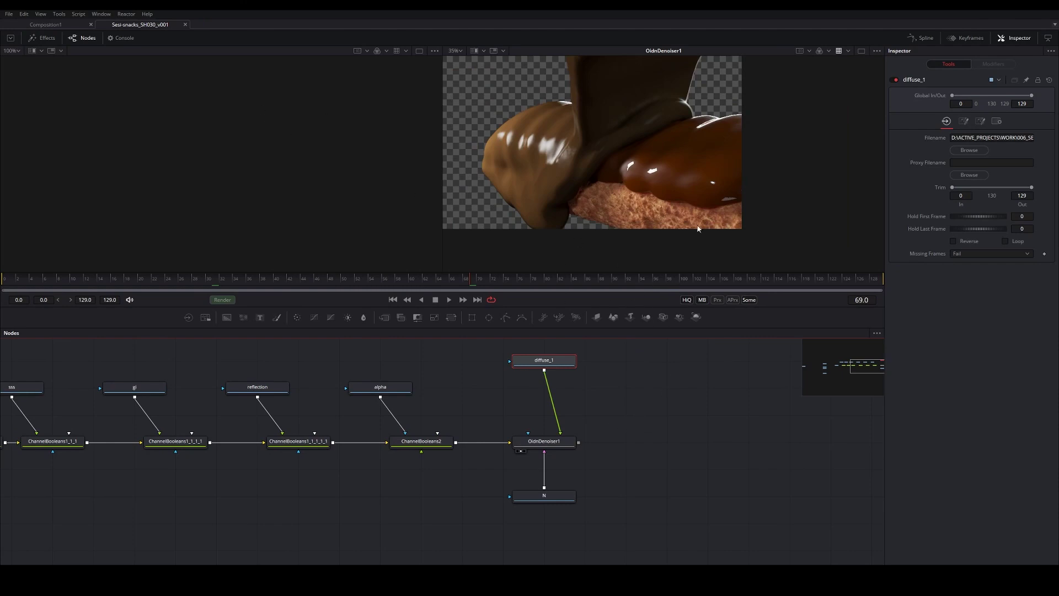
{"action": "left_click_drag", "start_coordinate": [622, 149], "coordinate": [681, 184]}
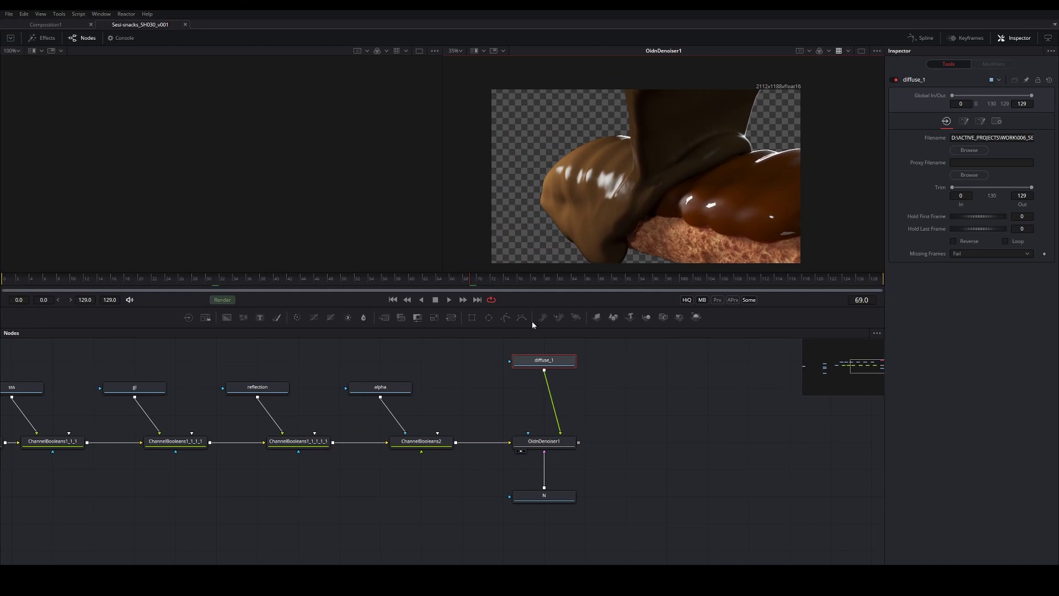
{"action": "left_click_drag", "start_coordinate": [544, 360], "coordinate": [544, 388]}
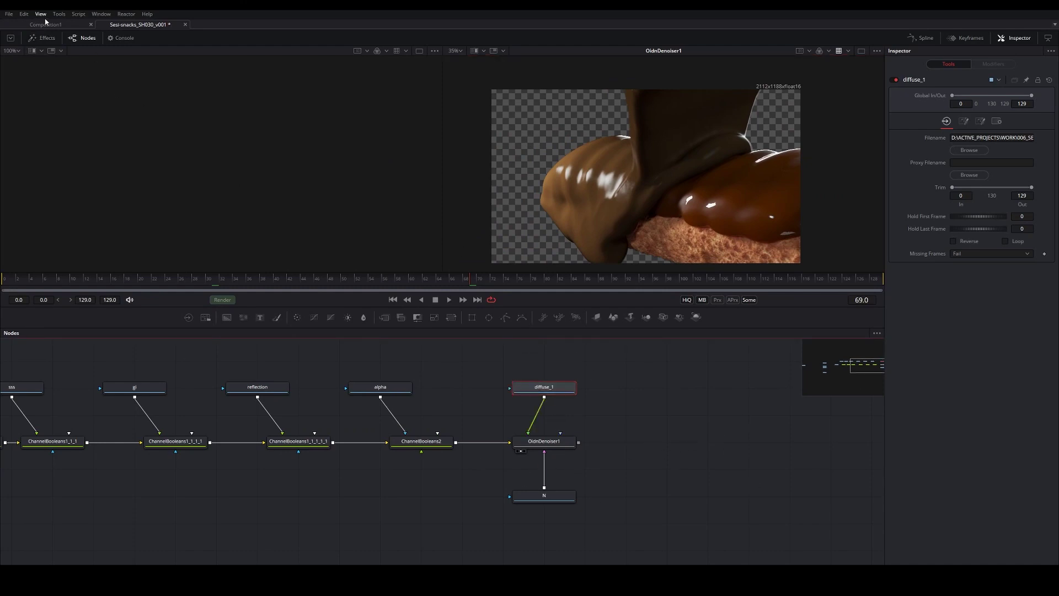
Add a path map to the Sesi-snacks_SH030_v001 composition preferences with $JOB as its From path.
{"action": "left_click", "coordinate": [8, 13]}
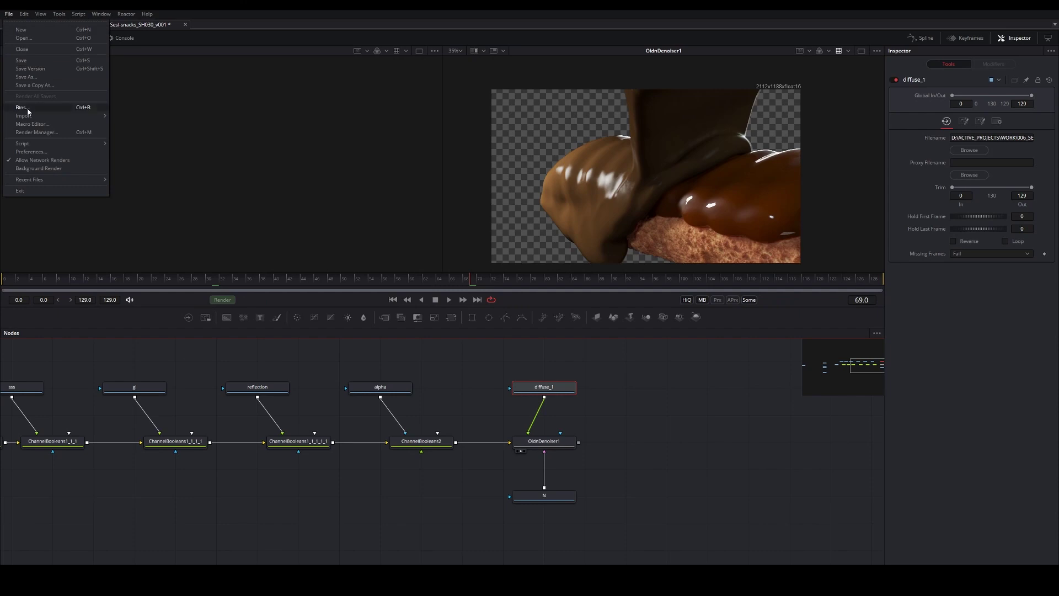
{"action": "left_click", "coordinate": [31, 152]}
{"action": "left_click", "coordinate": [435, 269]}
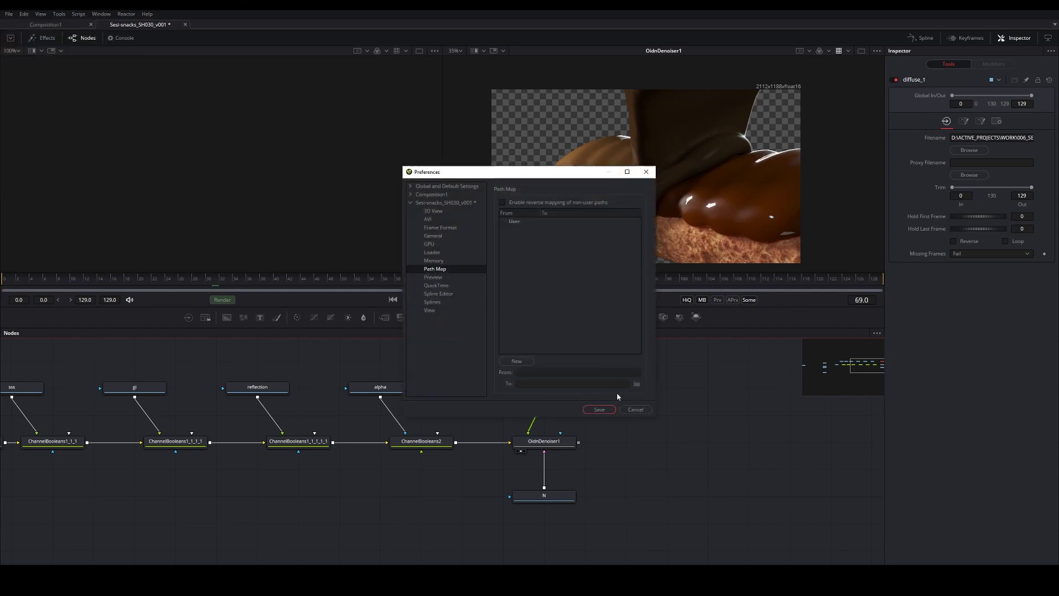
{"action": "left_click", "coordinate": [526, 362]}
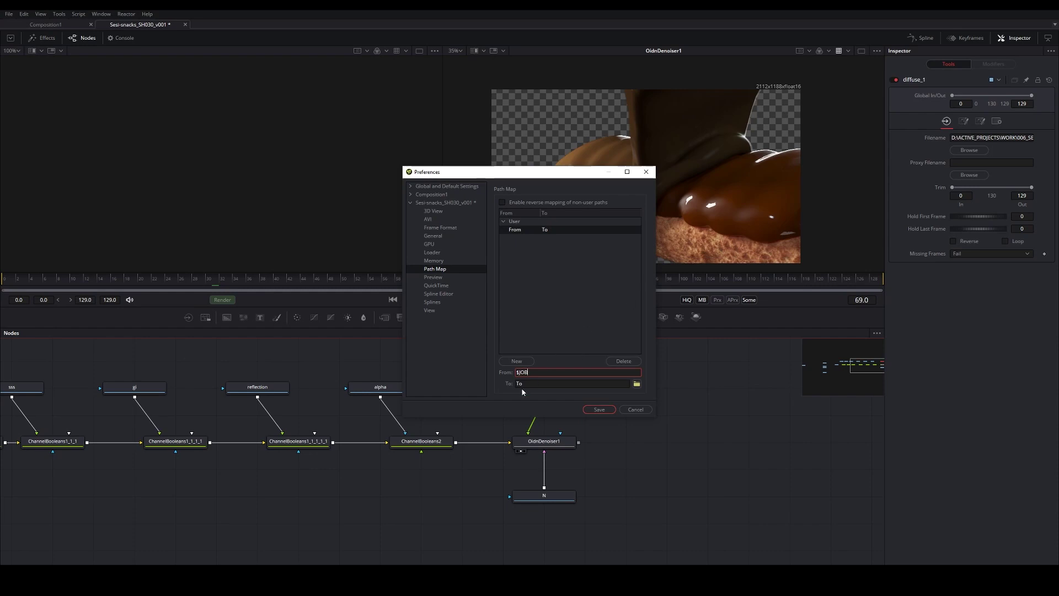
{"action": "key", "text": "Return"}
Start choosing the path map's To folder and open Tutorial\SESI-SNACKS_Project\COMP\Fusion of 006_SESI-snacks in File Explorer.
{"action": "left_click", "coordinate": [637, 383]}
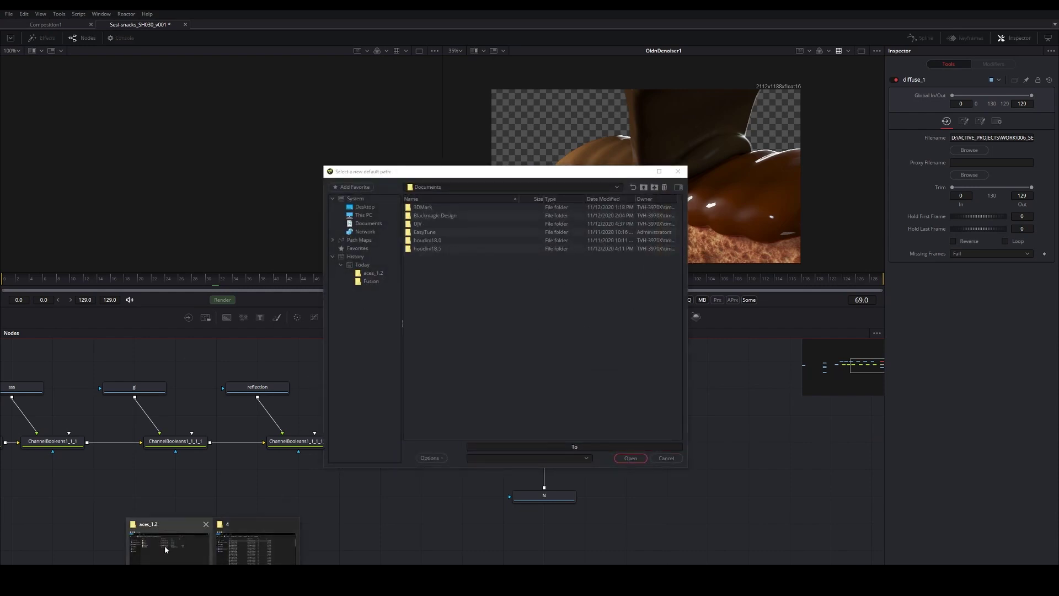
{"action": "left_click", "coordinate": [256, 542]}
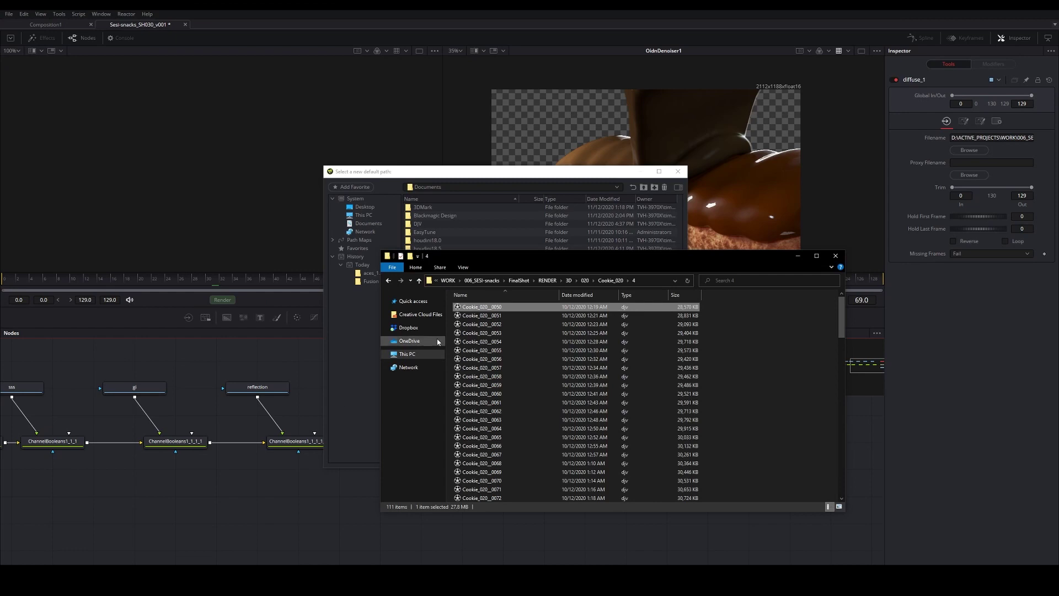
{"action": "left_click", "coordinate": [518, 280]}
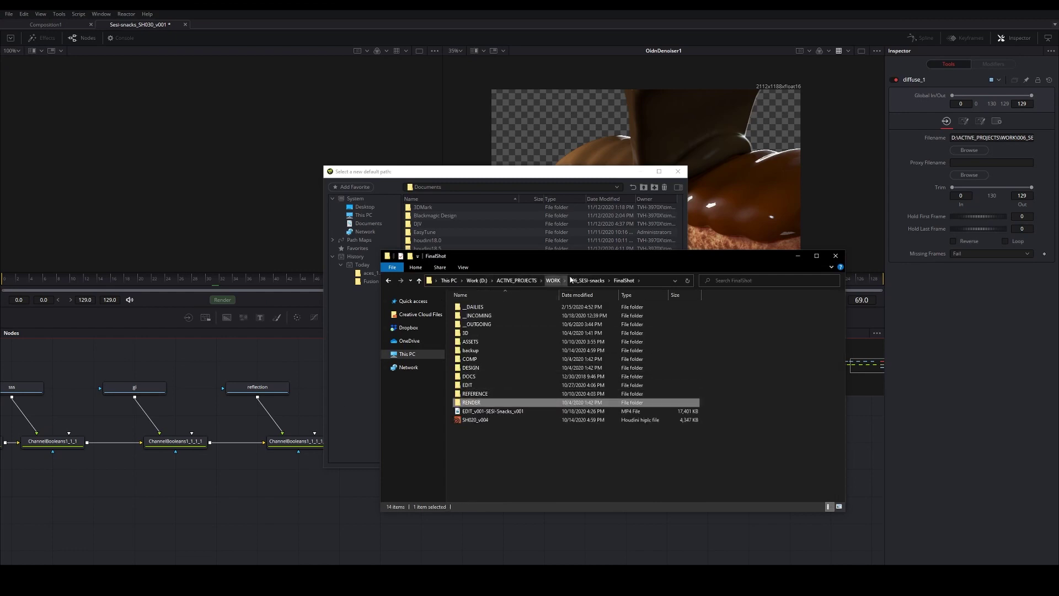
{"action": "left_click", "coordinate": [587, 280]}
{"action": "double_click", "coordinate": [471, 316]}
{"action": "double_click", "coordinate": [475, 341]}
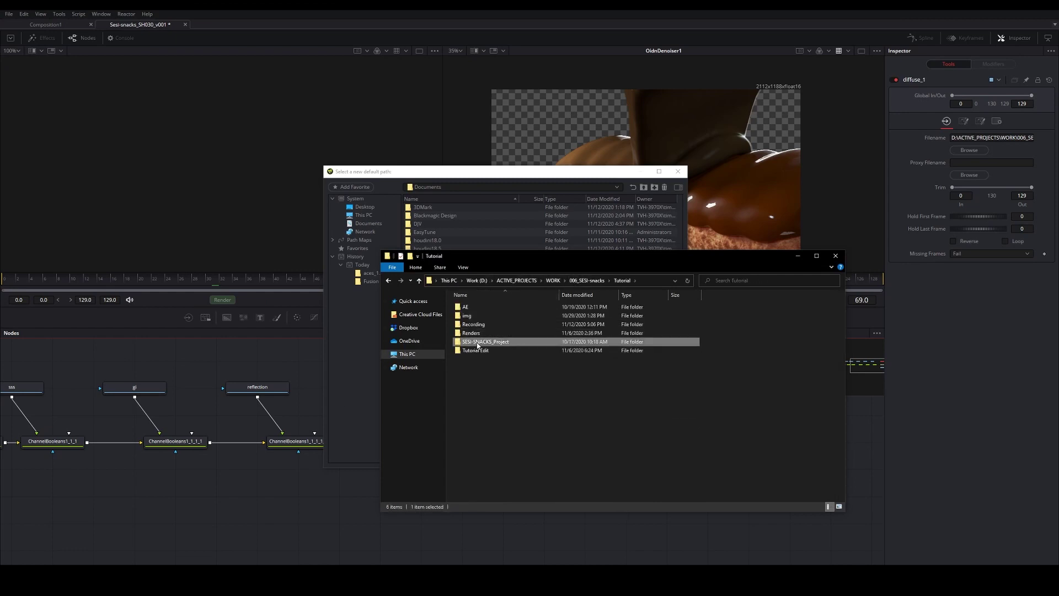
{"action": "double_click", "coordinate": [476, 334]}
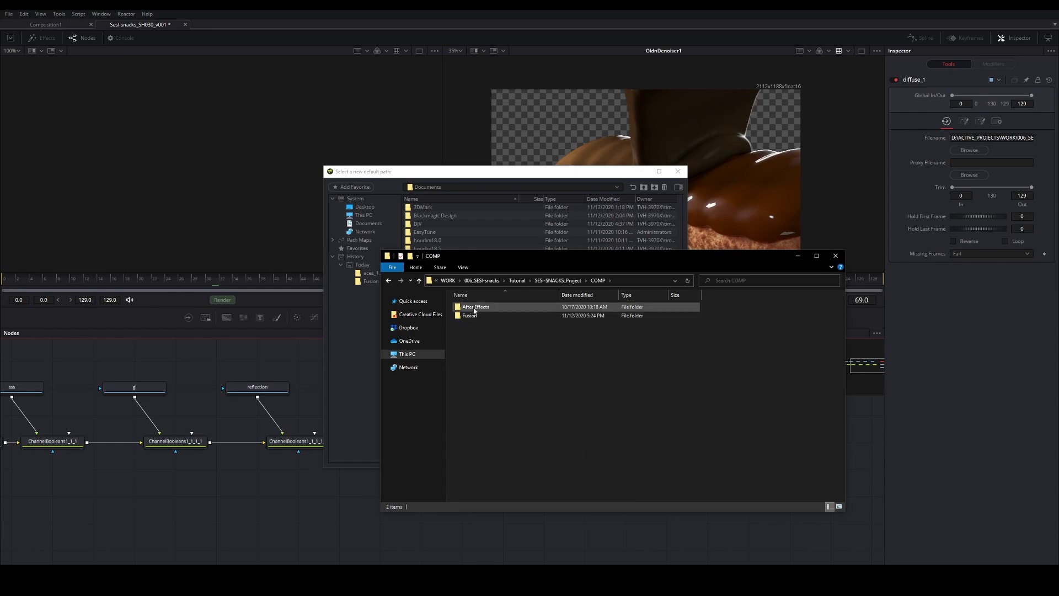
{"action": "double_click", "coordinate": [471, 315]}
Copy the path of the Fusion folder and switch back to Fusion's folder selection dialog to fill in the location.
{"action": "right_click", "coordinate": [524, 339]}
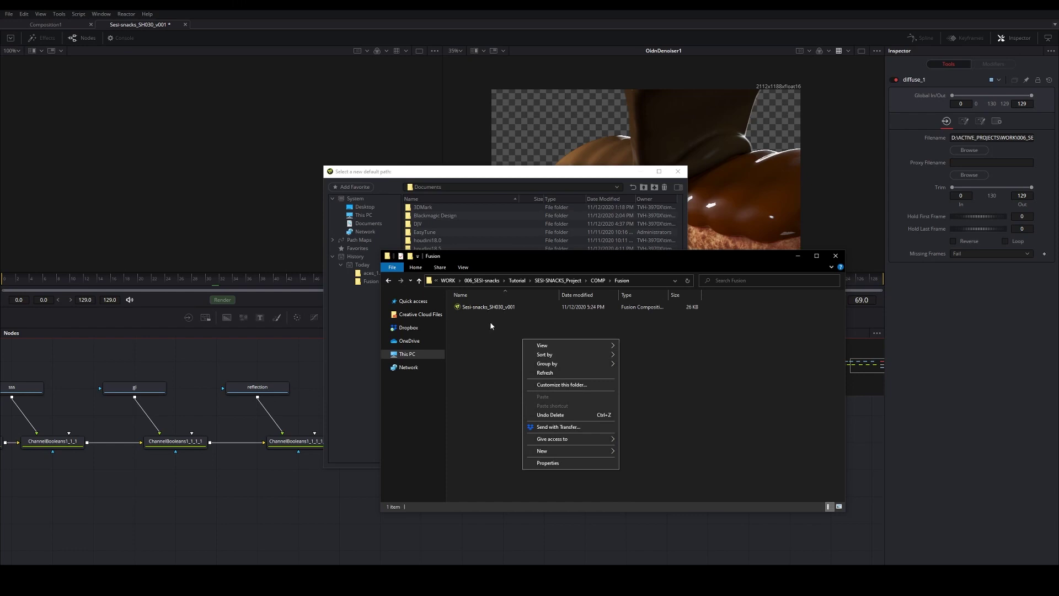
{"action": "left_click", "coordinate": [667, 260]}
{"action": "left_click", "coordinate": [654, 279]}
{"action": "key", "text": "ctrl+c"}
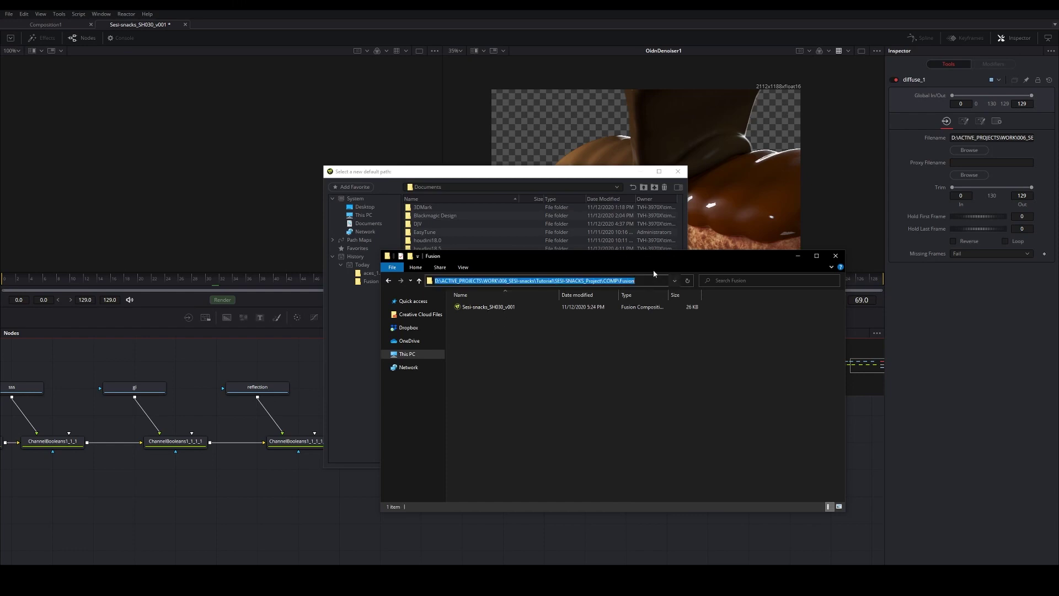
{"action": "left_click", "coordinate": [542, 188]}
{"action": "left_click", "coordinate": [585, 459]}
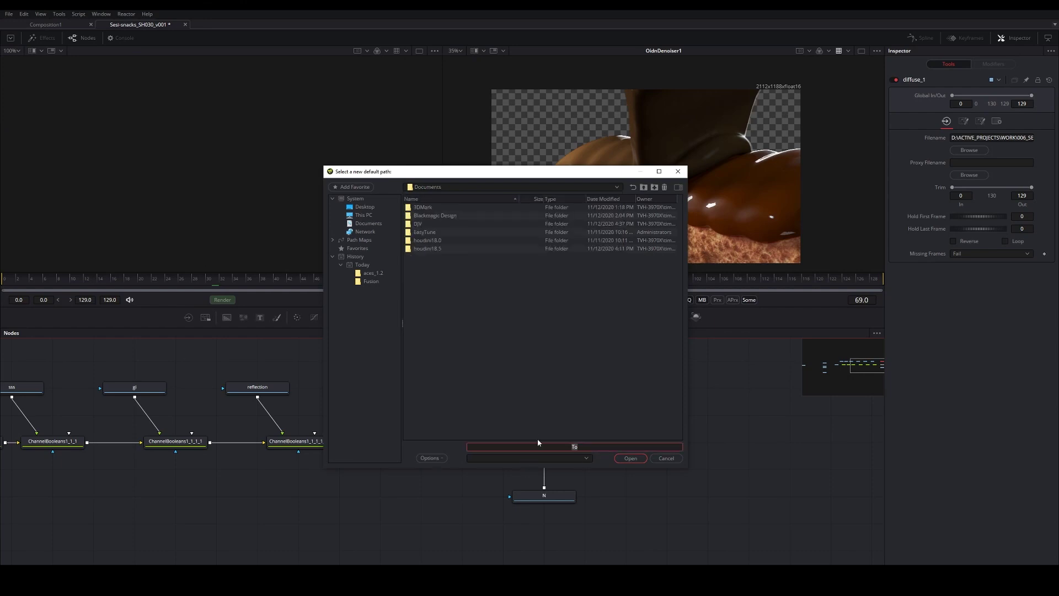
Map the $JOB path to the project's COMP\Fusion folder and save the path map preferences.
{"action": "key", "text": "ctrl+v"}
{"action": "key", "text": "Return"}
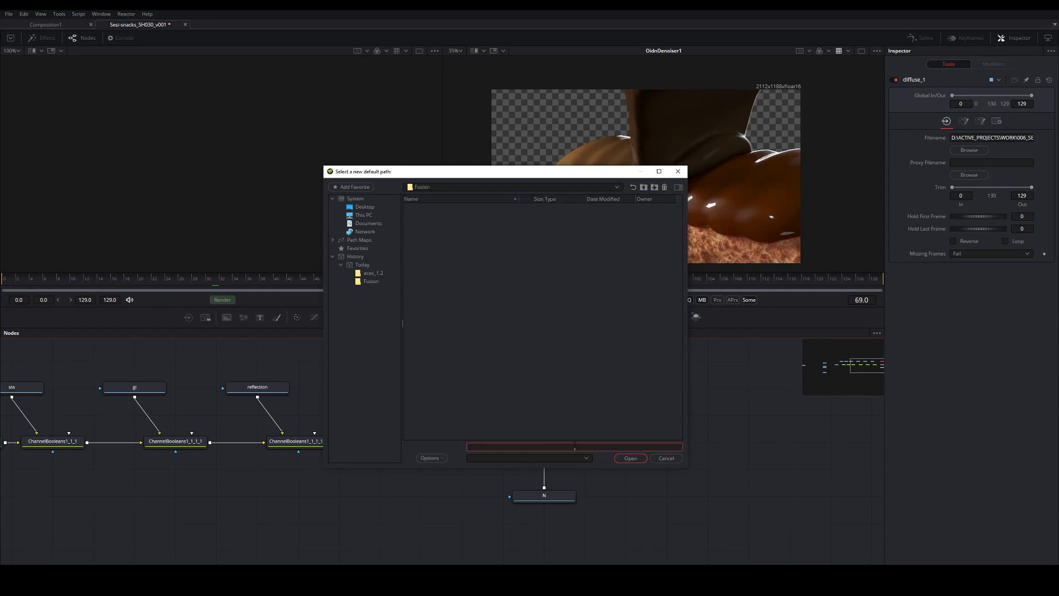
{"action": "left_click", "coordinate": [629, 458]}
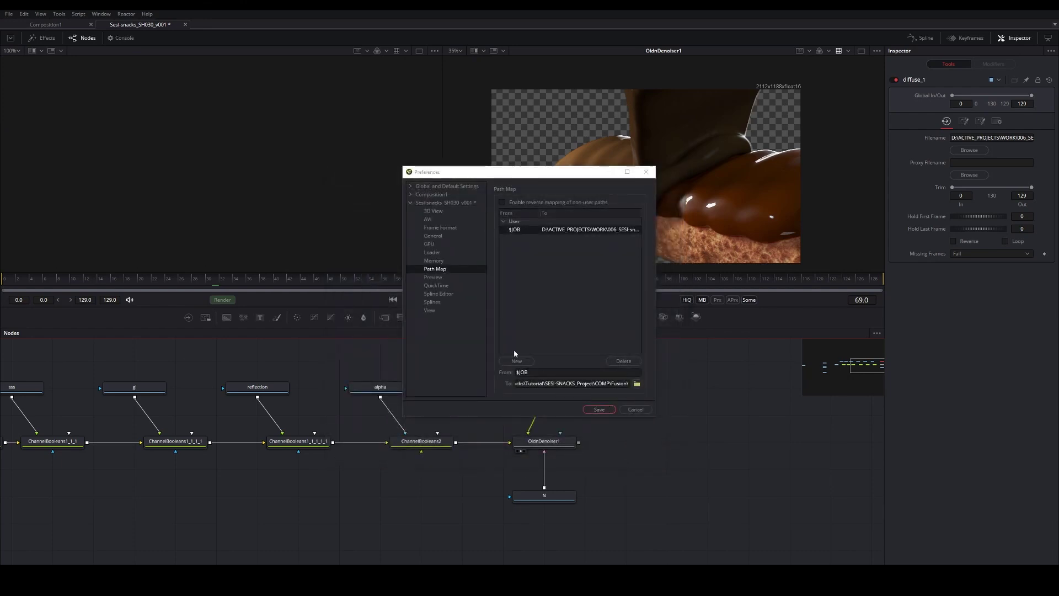
{"action": "left_click", "coordinate": [599, 409]}
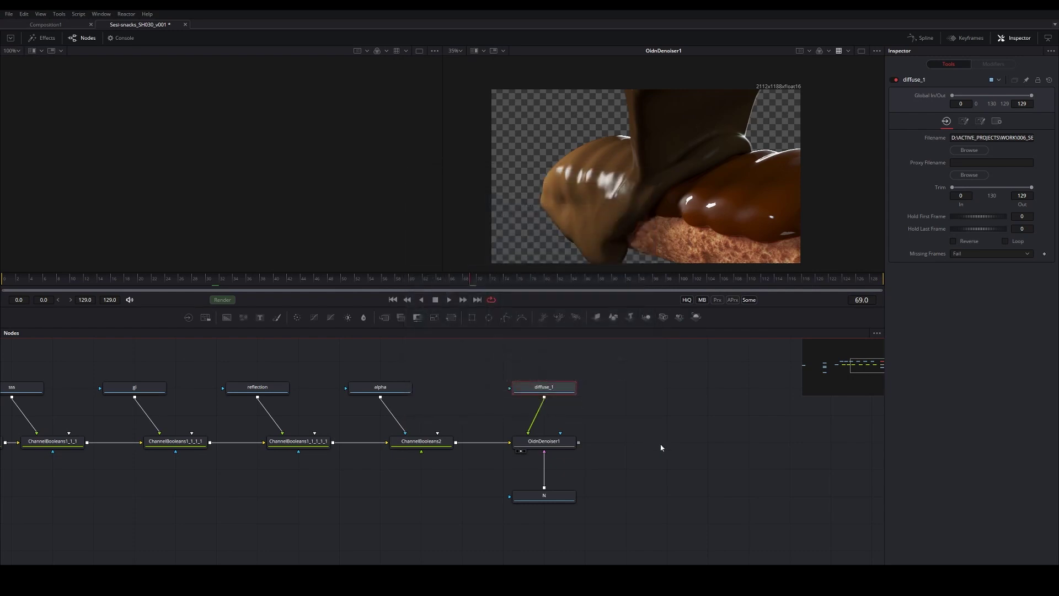
Add a Saver node after OidnDenoiser1, accepting To as its placeholder file name.
{"action": "left_click", "coordinate": [557, 450]}
{"action": "key", "text": "shift+space"}
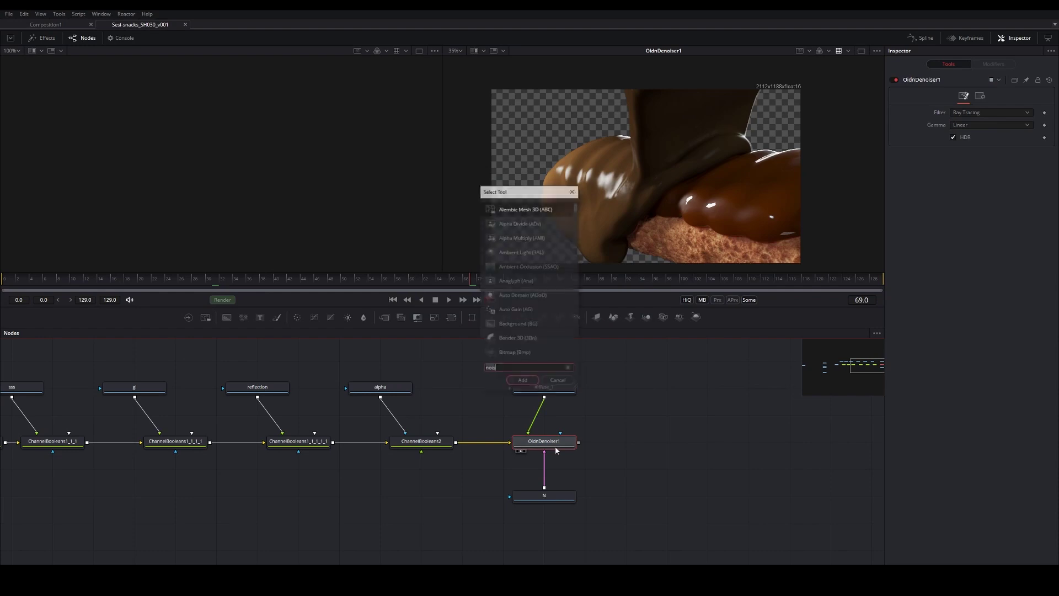
{"action": "type", "text": "saver"}
{"action": "key", "text": "Return"}
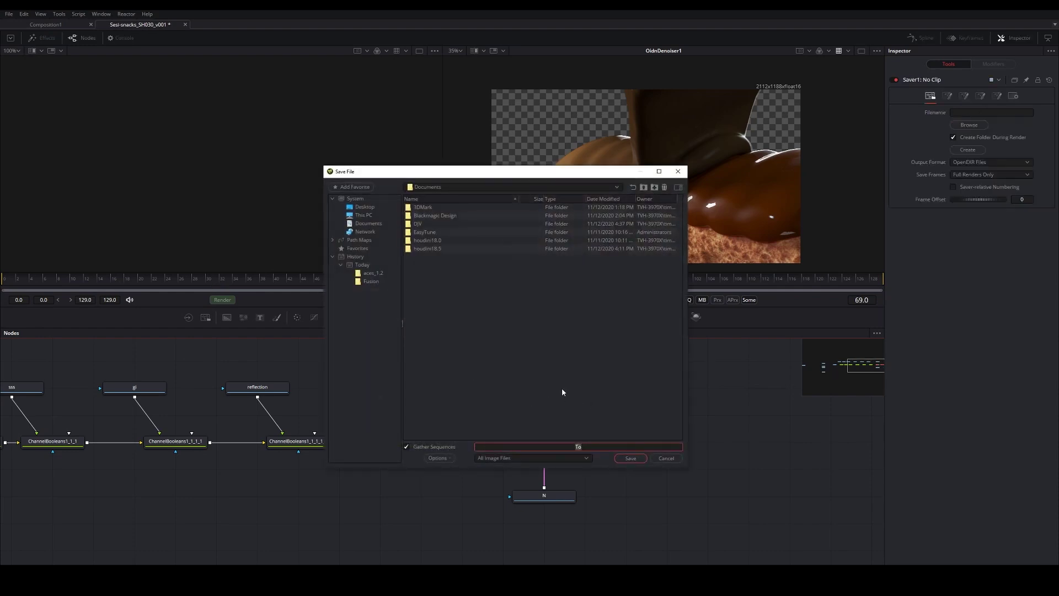
{"action": "type", "text": "To"}
{"action": "key", "text": "Return"}
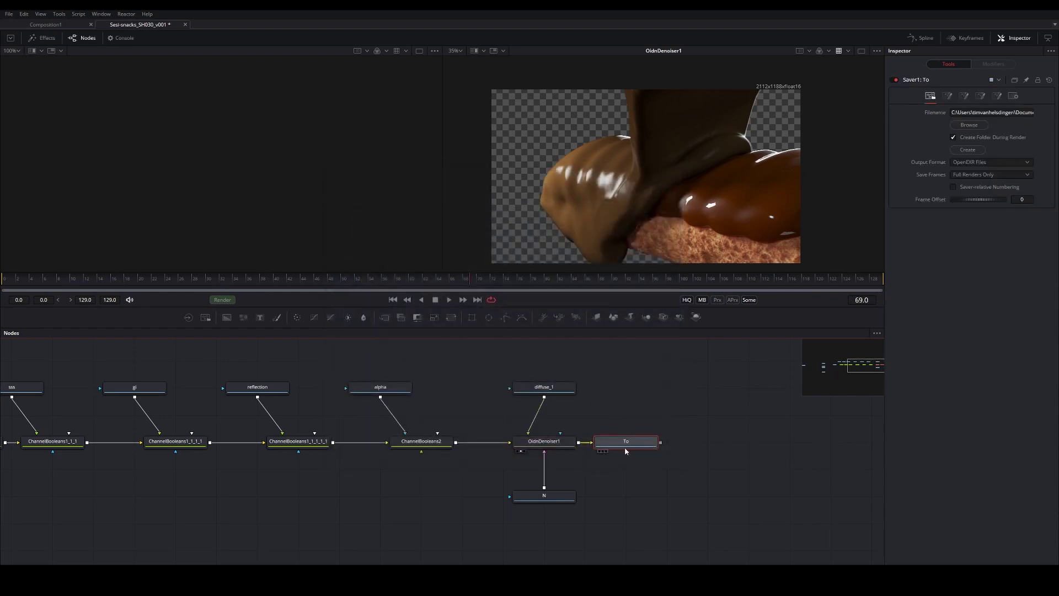
Set the Saver's output file name to $JOB/RENDER/proxy/beauty.exr and save the composition.
{"action": "key", "text": "ctrl+a"}
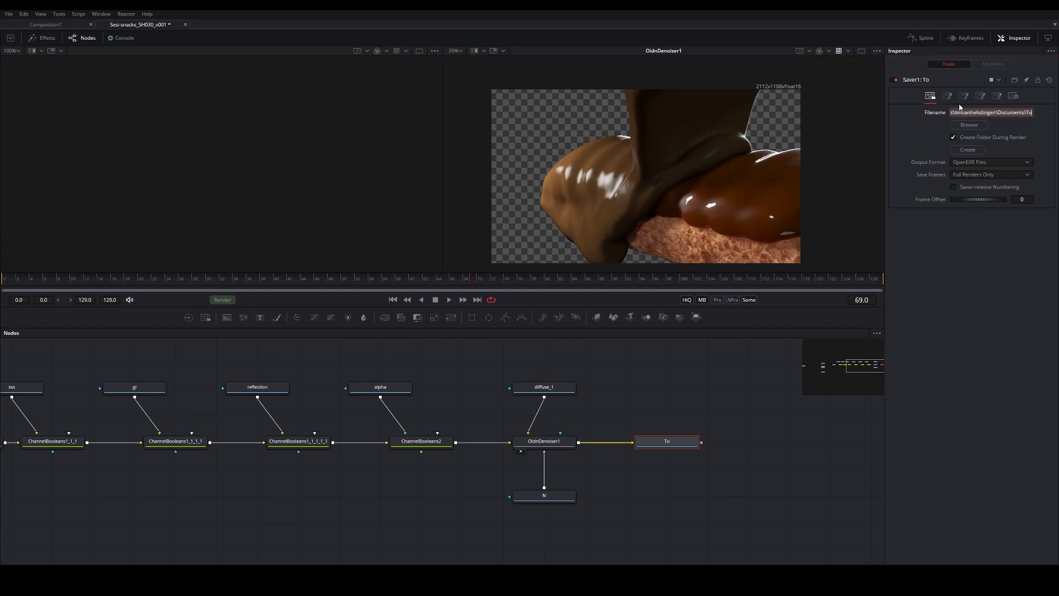
{"action": "type", "text": "$JOB/RENDER/proxy/beauty.exr"}
{"action": "key", "text": "Tab"}
{"action": "key", "text": "ctrl+s"}
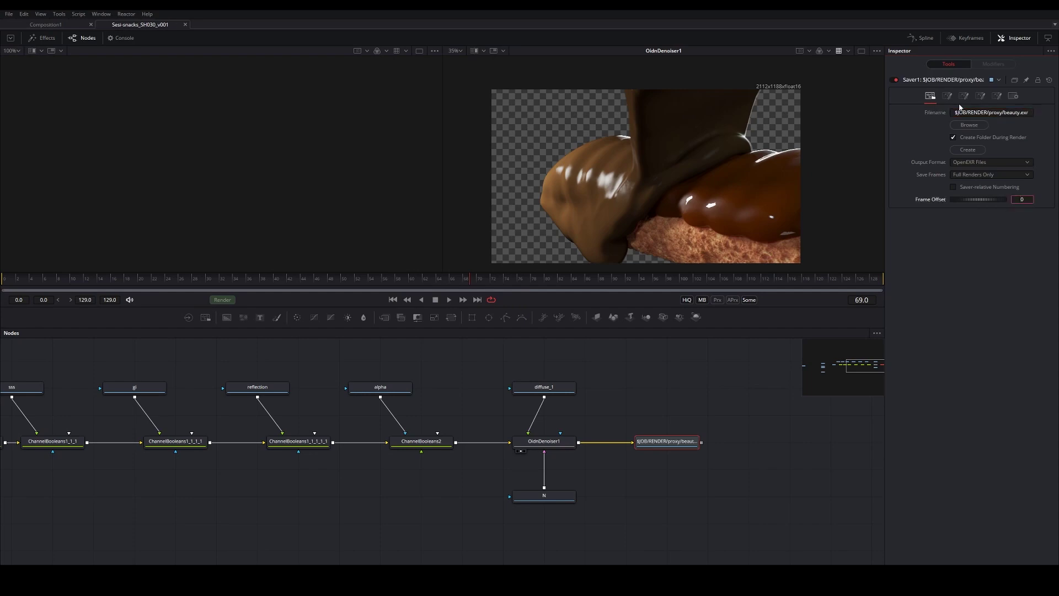
Start rendering the composition's full frame range, 0 to 129, with the Final configuration.
{"action": "left_click", "coordinate": [676, 335]}
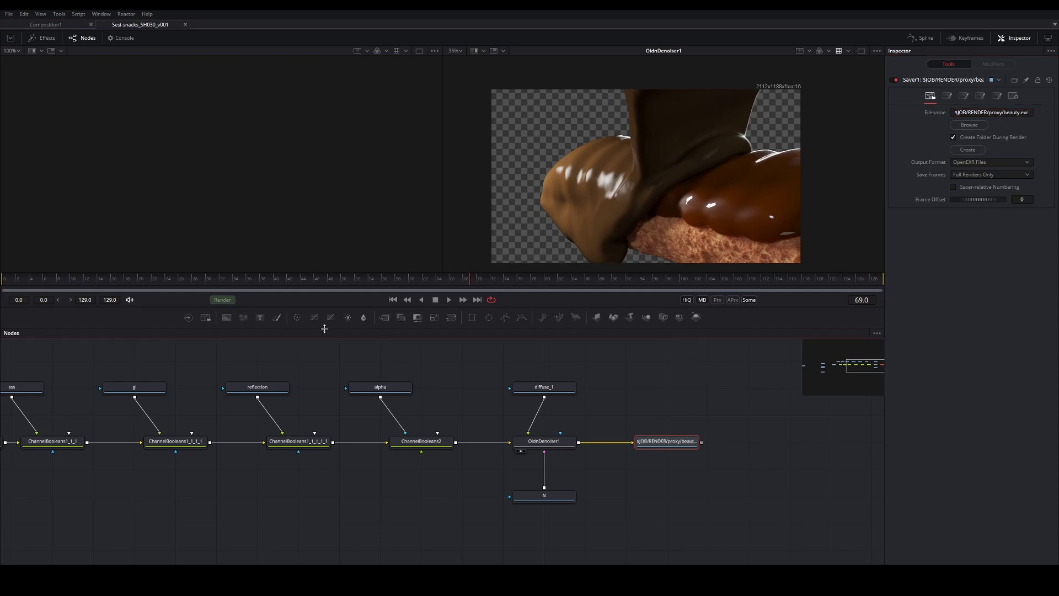
{"action": "key", "text": "ctrl+r"}
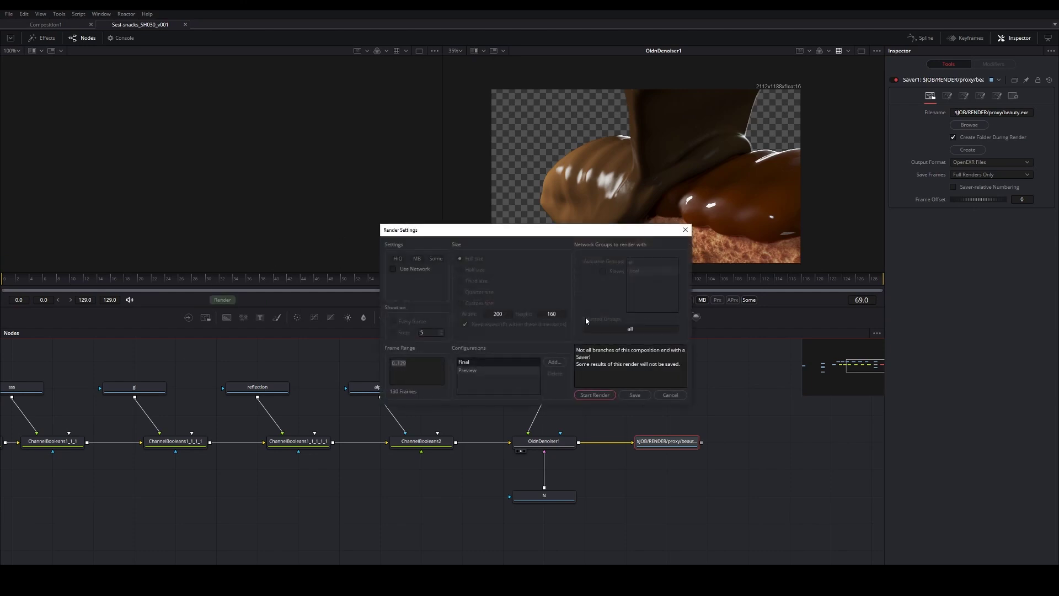
{"action": "left_click", "coordinate": [595, 395]}
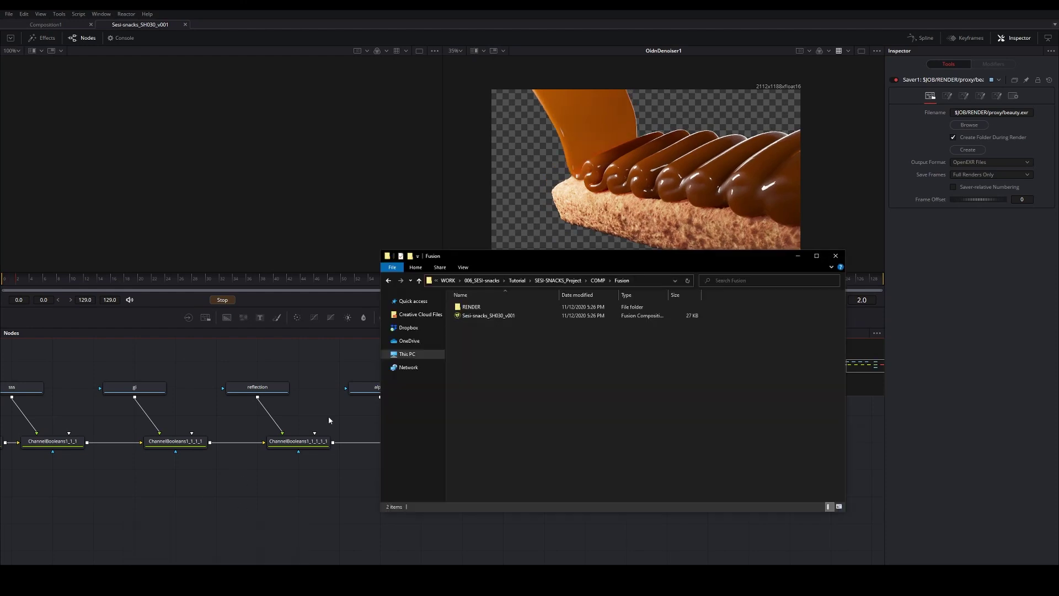
Check the output frames being written to the RENDER\proxy folder, and return to the composition.
{"action": "left_click", "coordinate": [254, 540]}
{"action": "double_click", "coordinate": [476, 311]}
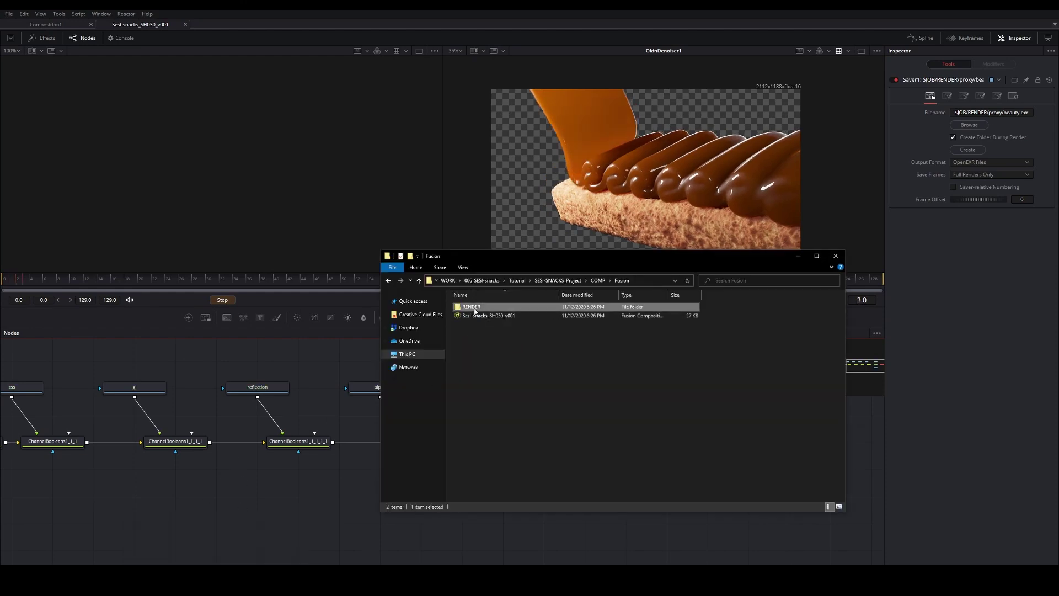
{"action": "double_click", "coordinate": [468, 311]}
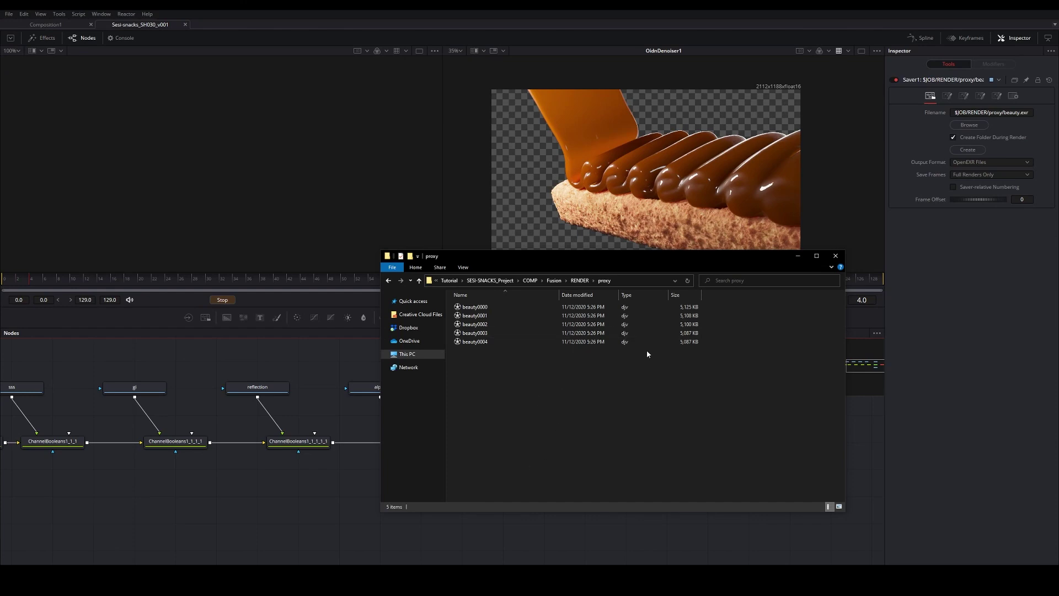
{"action": "left_click", "coordinate": [799, 257]}
{"action": "left_click_drag", "start_coordinate": [693, 399], "coordinate": [637, 475]}
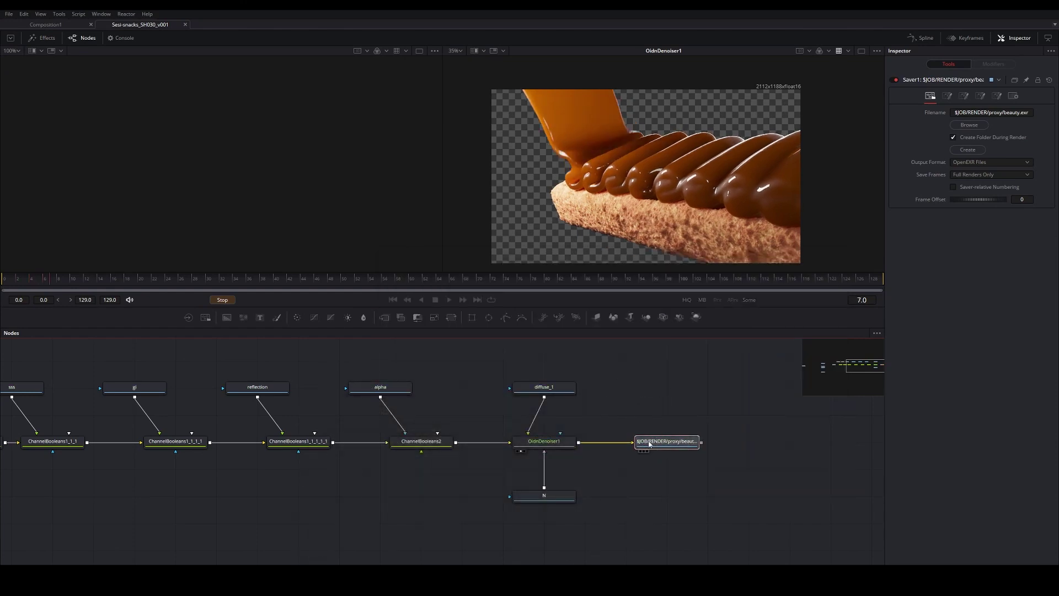
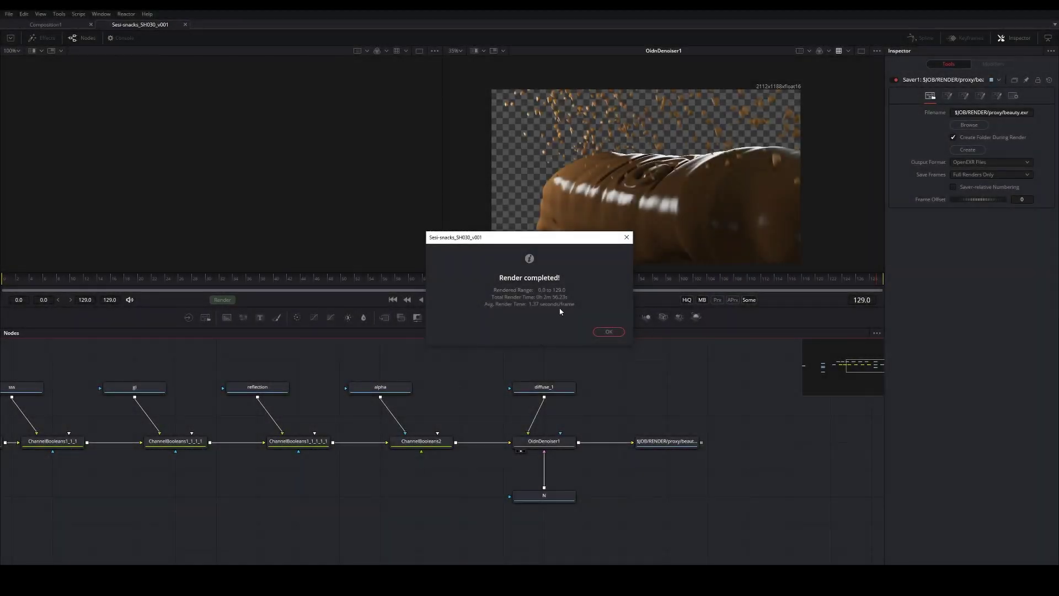
Dismiss the render report and load the beauty sequence from the RENDER\proxy folder as a new Loader beside the Saver.
{"action": "left_click", "coordinate": [609, 331]}
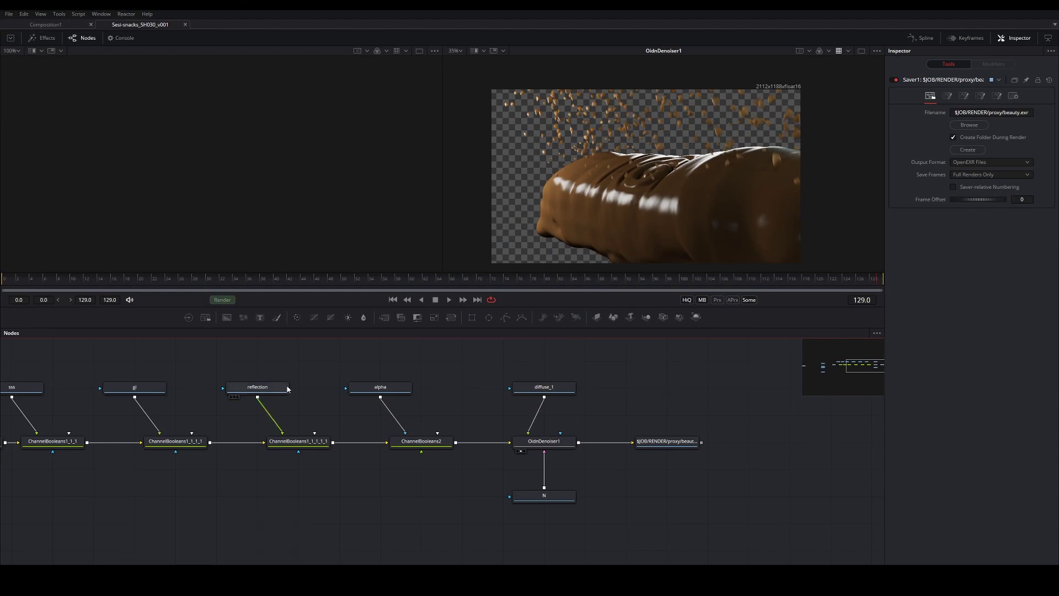
{"action": "right_click", "coordinate": [214, 576]}
{"action": "left_click", "coordinate": [210, 576]}
{"action": "mouse_move", "coordinate": [212, 577]}
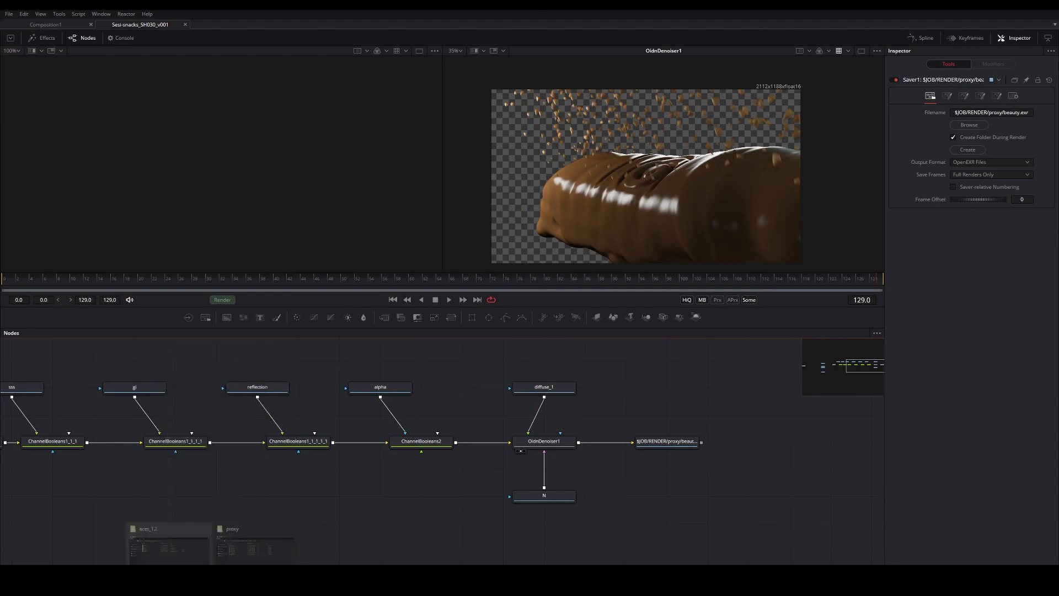
{"action": "left_click", "coordinate": [260, 544]}
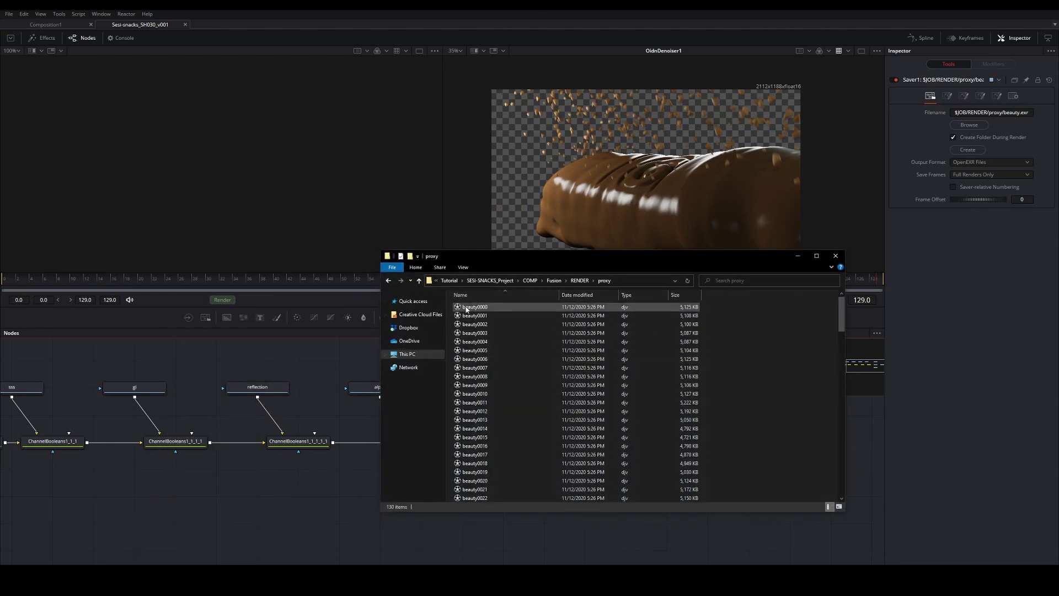
{"action": "left_click_drag", "start_coordinate": [534, 255], "coordinate": [233, 218]}
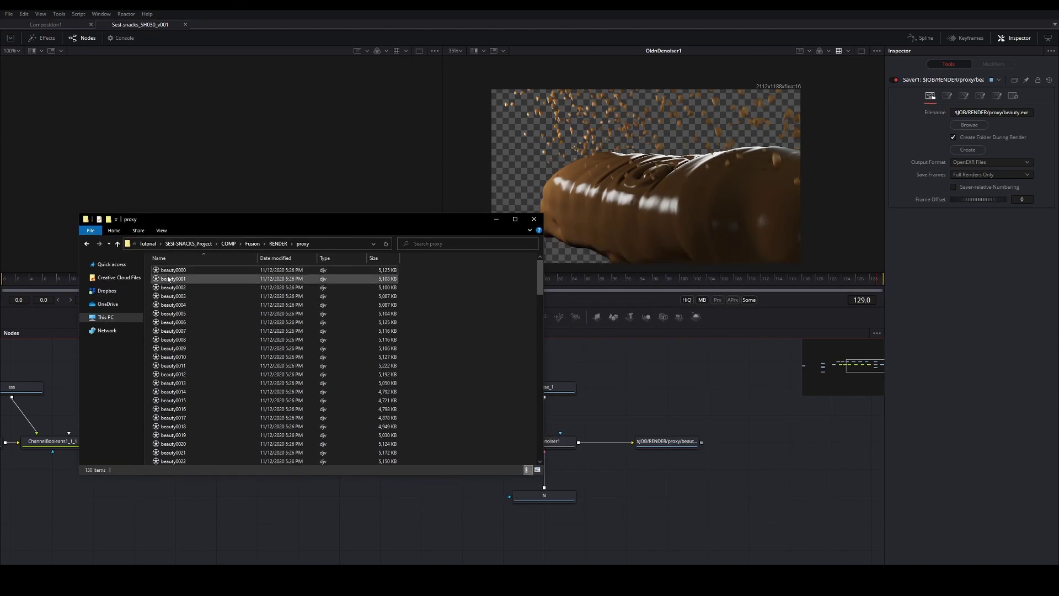
{"action": "left_click_drag", "start_coordinate": [174, 271], "coordinate": [781, 439]}
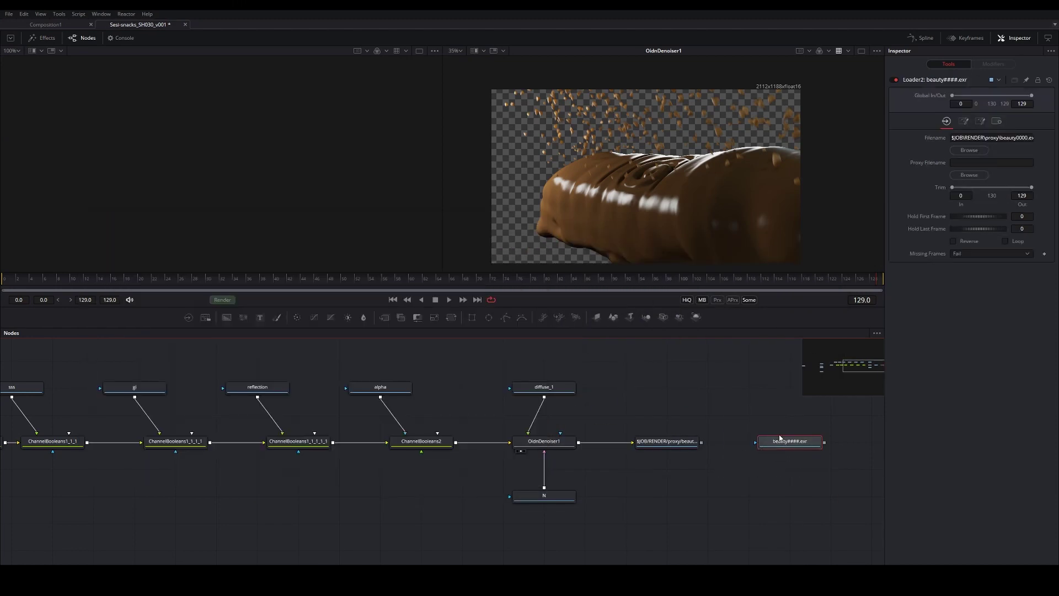
Show the loaded beauty sequence in the second viewer, save the composition, and play the sequence back.
{"action": "key", "text": "2"}
{"action": "key", "text": "ctrl+s"}
{"action": "key", "text": "space"}
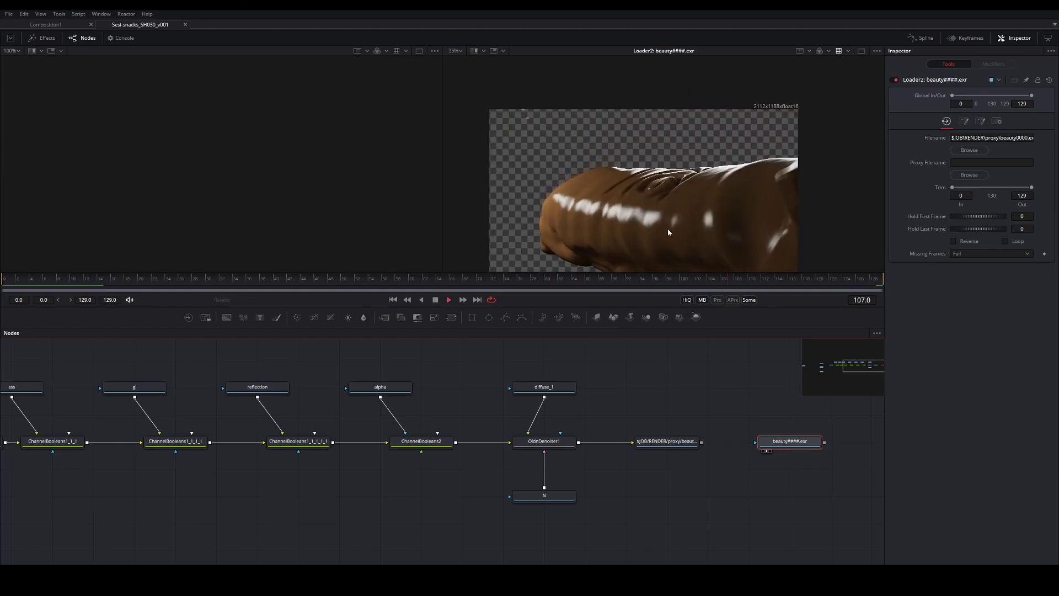
{"action": "key", "text": "space"}
Copy the Alternate_030 loader above puzzleMatte, place the copy beneath the beauty loader, show it in the second viewer, and save.
{"action": "left_click_drag", "start_coordinate": [500, 505], "coordinate": [540, 423]}
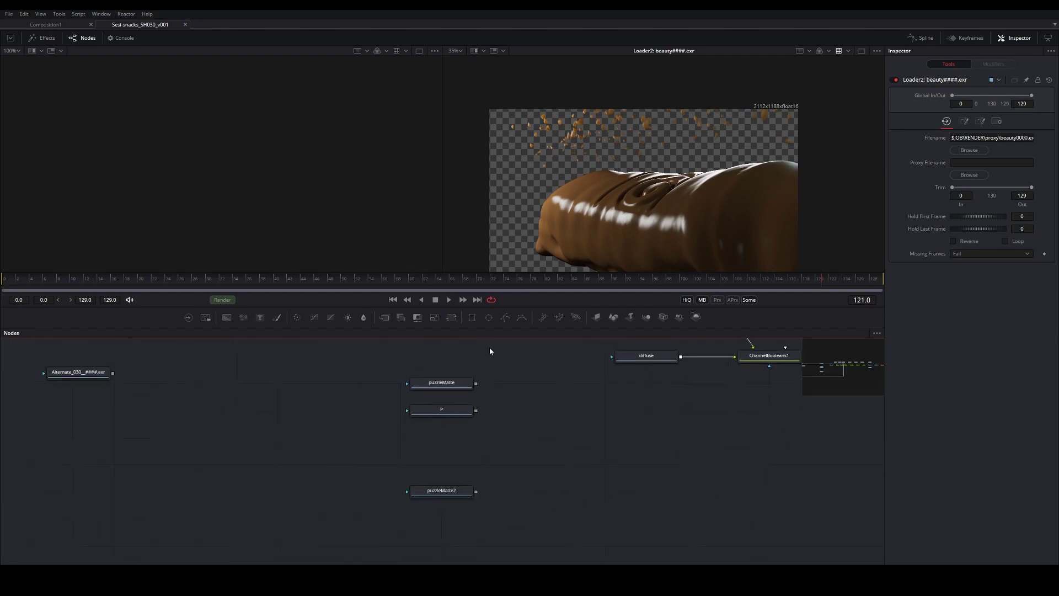
{"action": "key", "text": "ctrl+v"}
{"action": "left_click", "coordinate": [401, 398]}
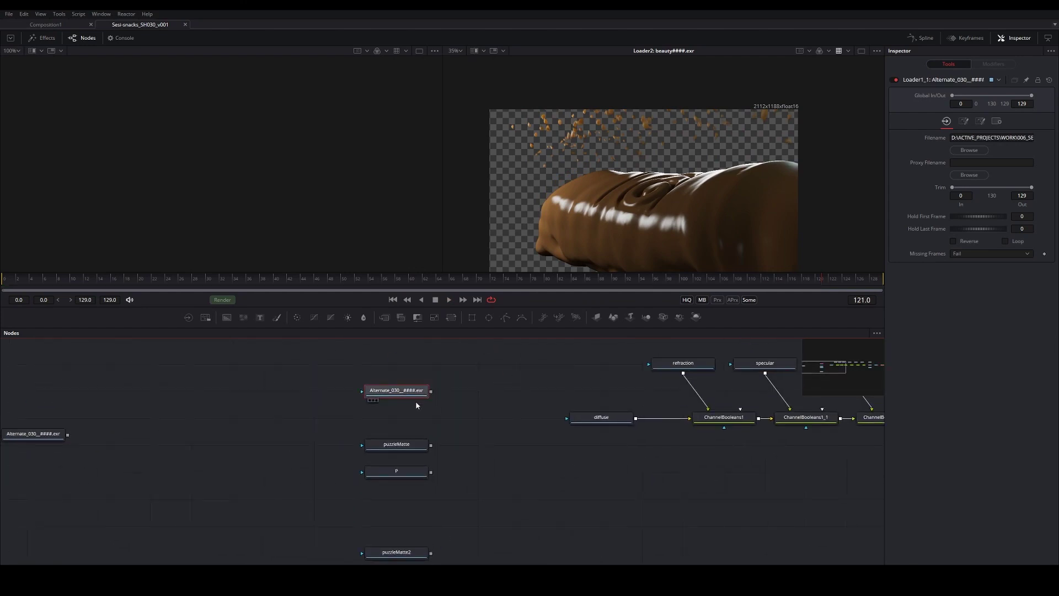
{"action": "left_click_drag", "start_coordinate": [358, 353], "coordinate": [432, 393]}
{"action": "left_click_drag", "start_coordinate": [880, 453], "coordinate": [268, 432]}
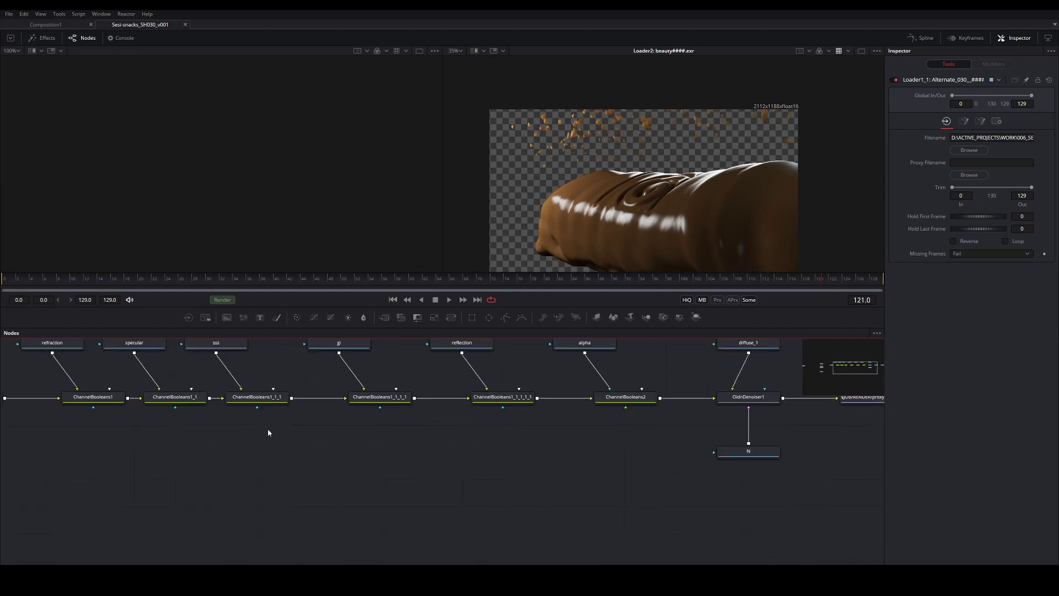
{"action": "scroll", "coordinate": [615, 465], "scroll_direction": "right", "scroll_amount": 10}
{"action": "key", "text": "ctrl+v"}
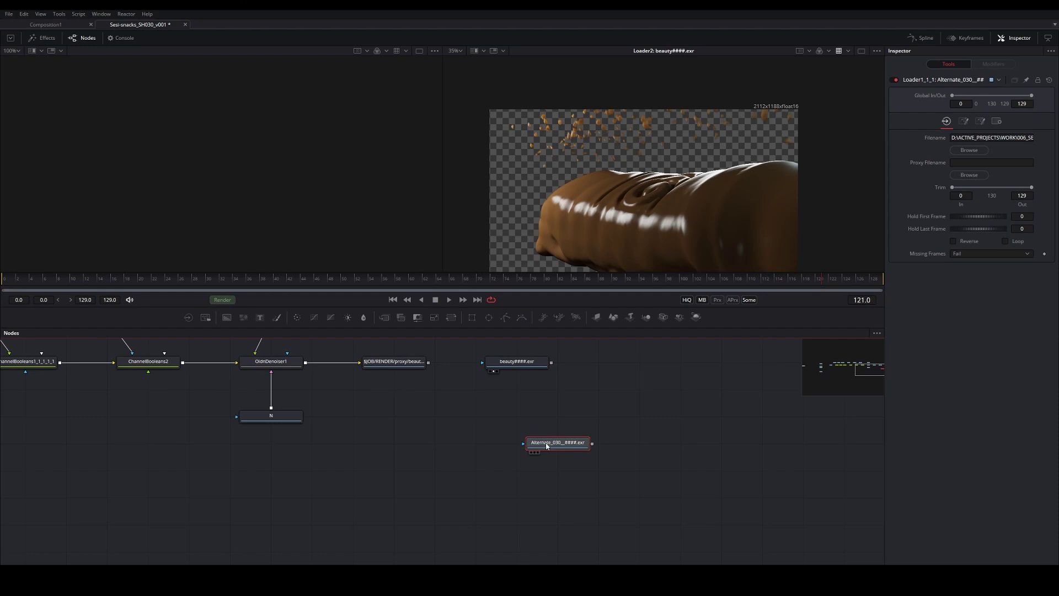
{"action": "left_click_drag", "start_coordinate": [547, 446], "coordinate": [506, 446]}
{"action": "key", "text": "2"}
{"action": "key", "text": "ctrl+s"}
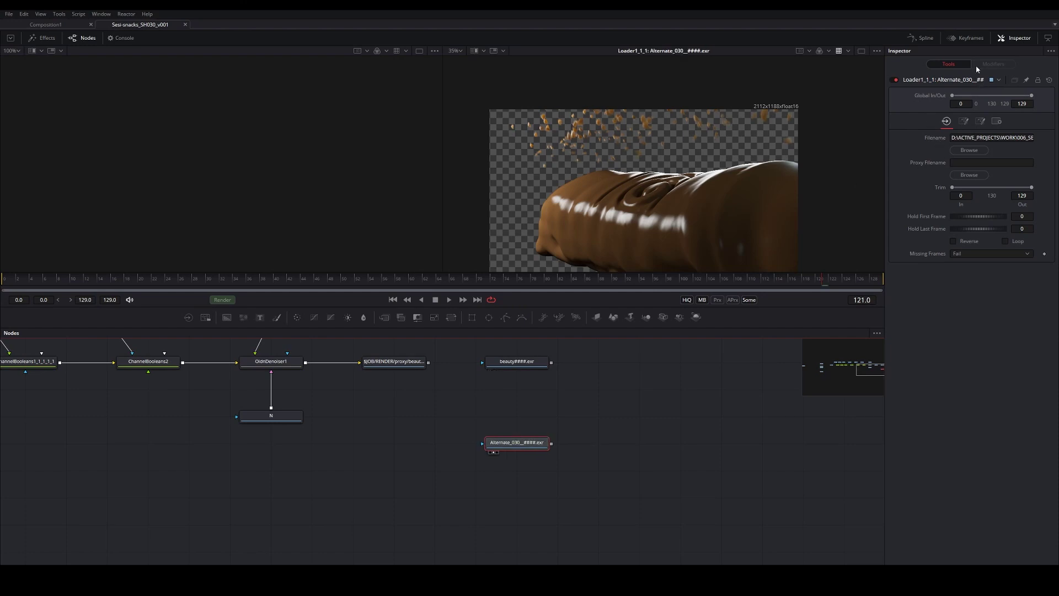
Assign the Z channel to Red, Green and Blue of the copied Alternate_030 loader and save the composition.
{"action": "left_click", "coordinate": [964, 121]}
{"action": "left_click", "coordinate": [981, 121]}
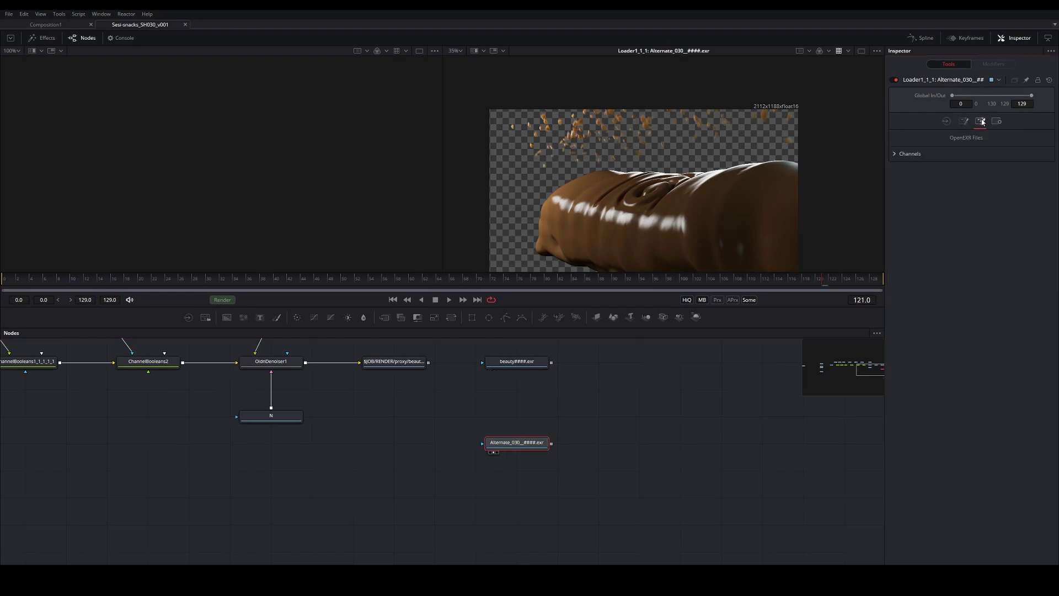
{"action": "left_click", "coordinate": [903, 154]}
{"action": "left_click", "coordinate": [993, 165]}
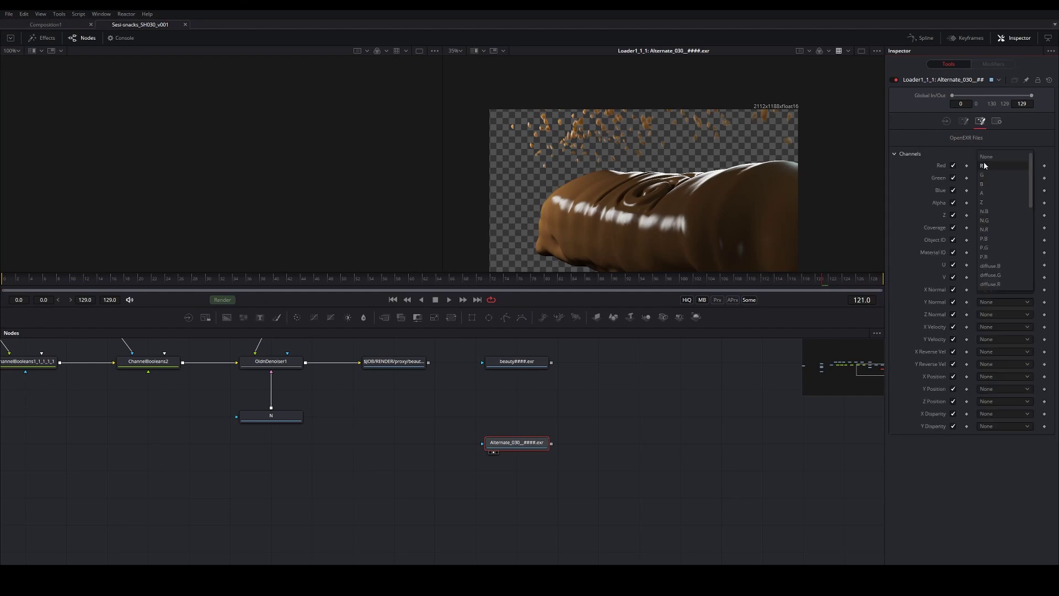
{"action": "scroll", "coordinate": [997, 210], "scroll_direction": "down", "scroll_amount": 8}
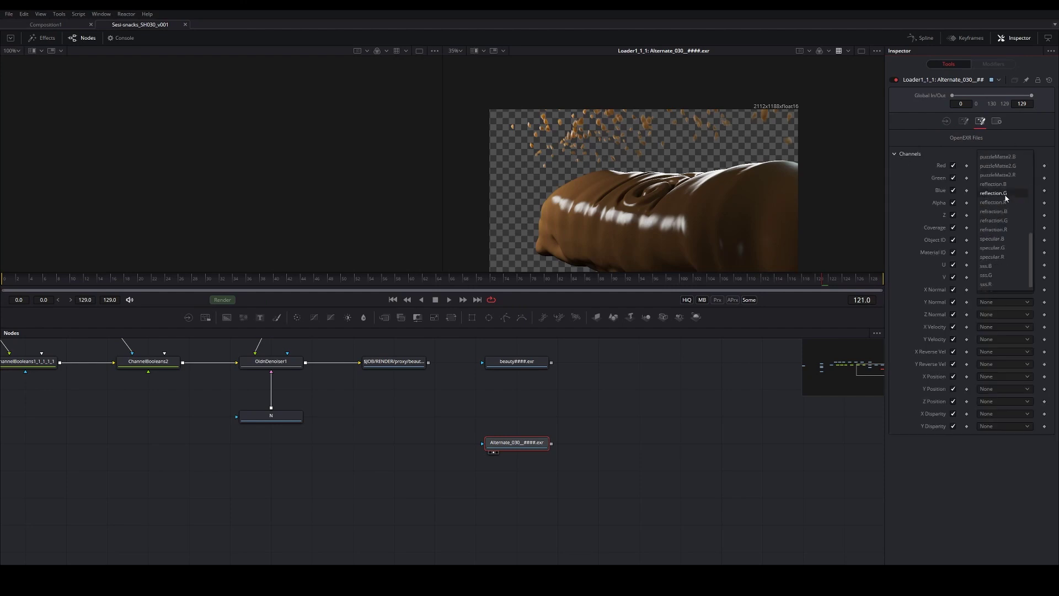
{"action": "scroll", "coordinate": [1002, 226], "scroll_direction": "down", "scroll_amount": 3}
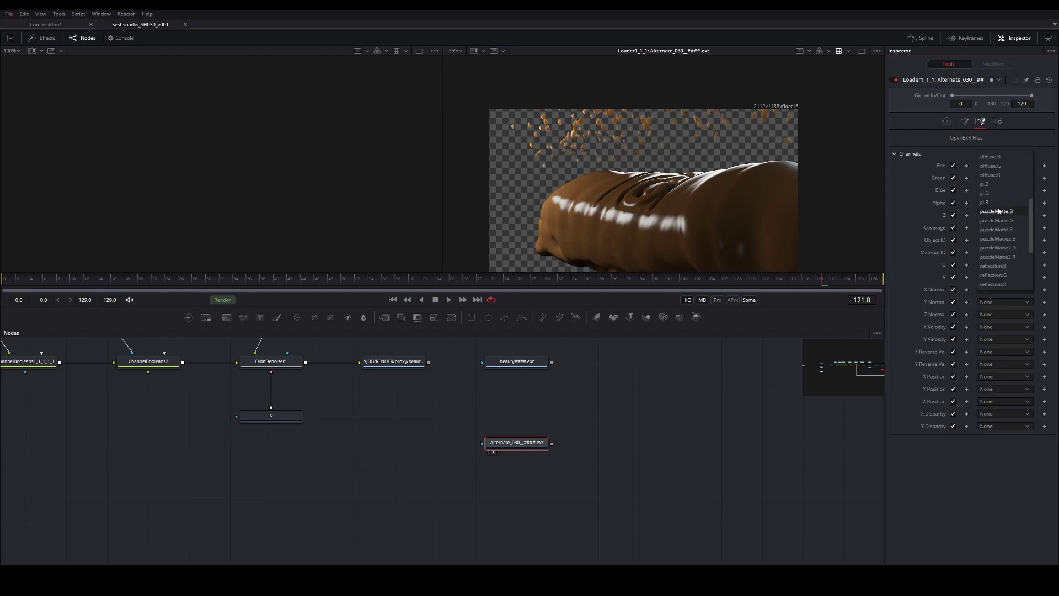
{"action": "scroll", "coordinate": [1005, 219], "scroll_direction": "up", "scroll_amount": 10}
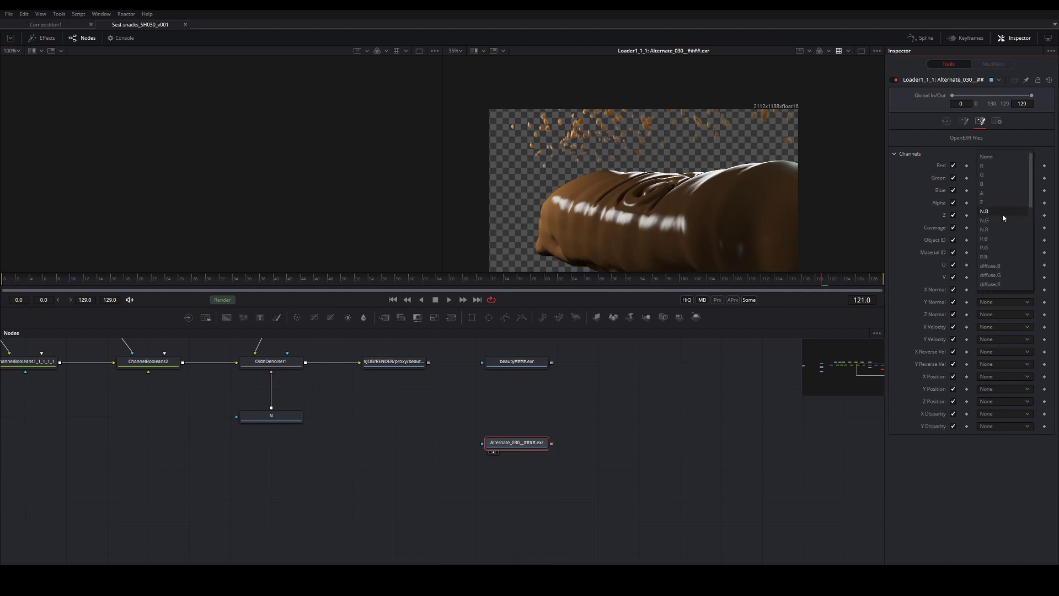
{"action": "left_click", "coordinate": [985, 203]}
{"action": "left_click", "coordinate": [984, 178]}
{"action": "left_click", "coordinate": [984, 201]}
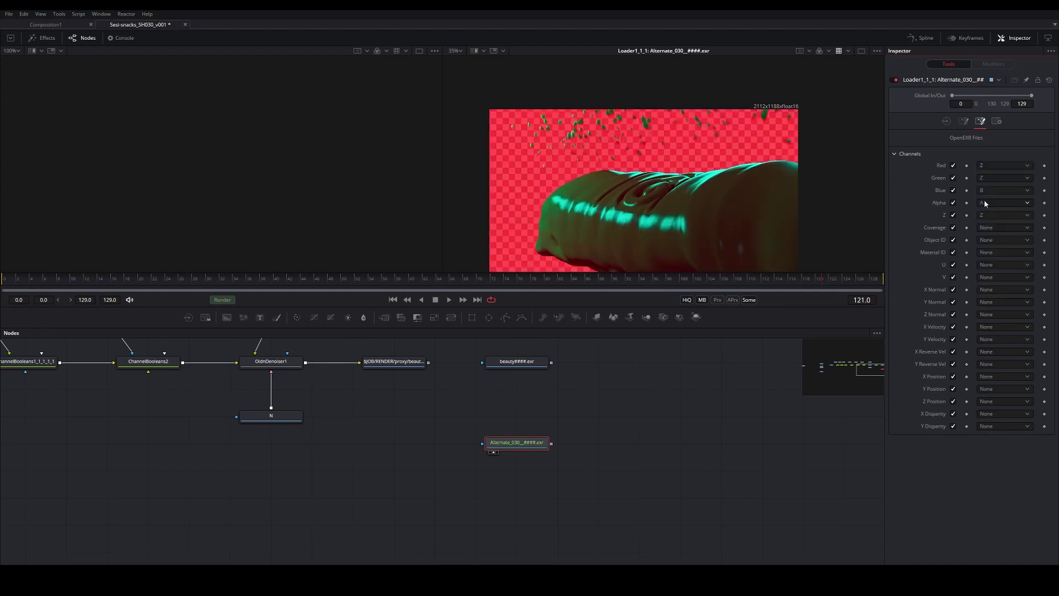
{"action": "left_click", "coordinate": [987, 191]}
{"action": "left_click", "coordinate": [987, 209]}
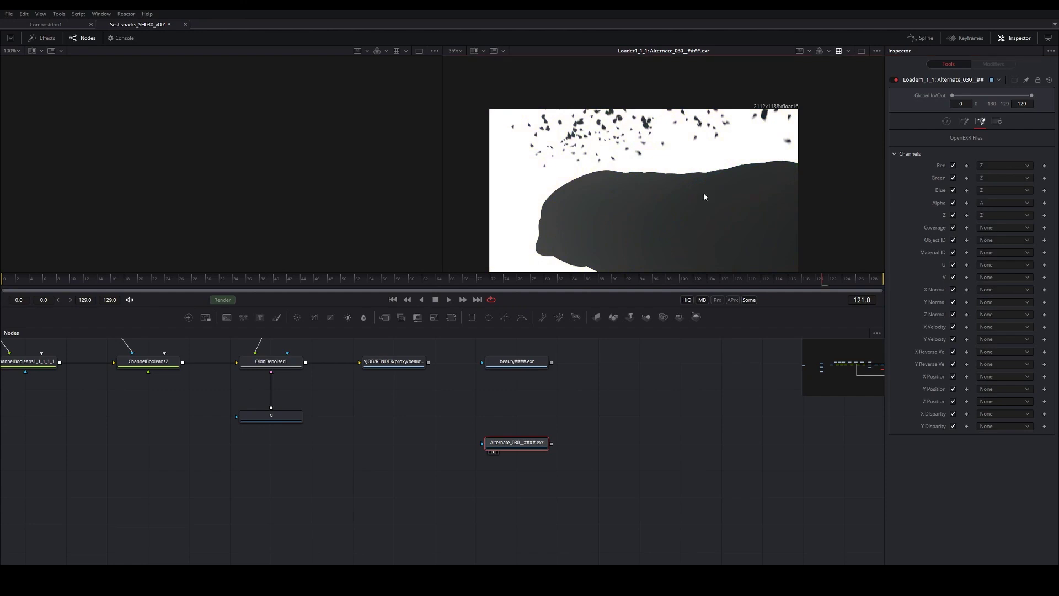
{"action": "left_click_drag", "start_coordinate": [662, 203], "coordinate": [728, 176]}
{"action": "key", "text": "ctrl+s"}
Add an FL Depth Of Field node directly after the beauty loader.
{"action": "scroll", "coordinate": [599, 430], "scroll_direction": "up", "scroll_amount": 3}
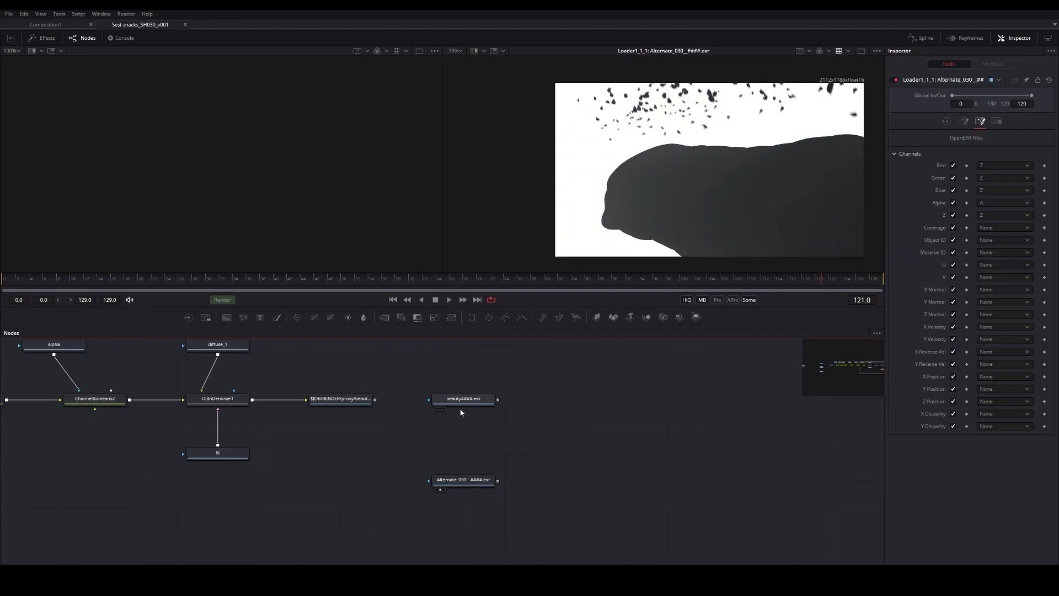
{"action": "left_click", "coordinate": [465, 403]}
{"action": "key", "text": "shift+space"}
{"action": "type", "text": "fl"}
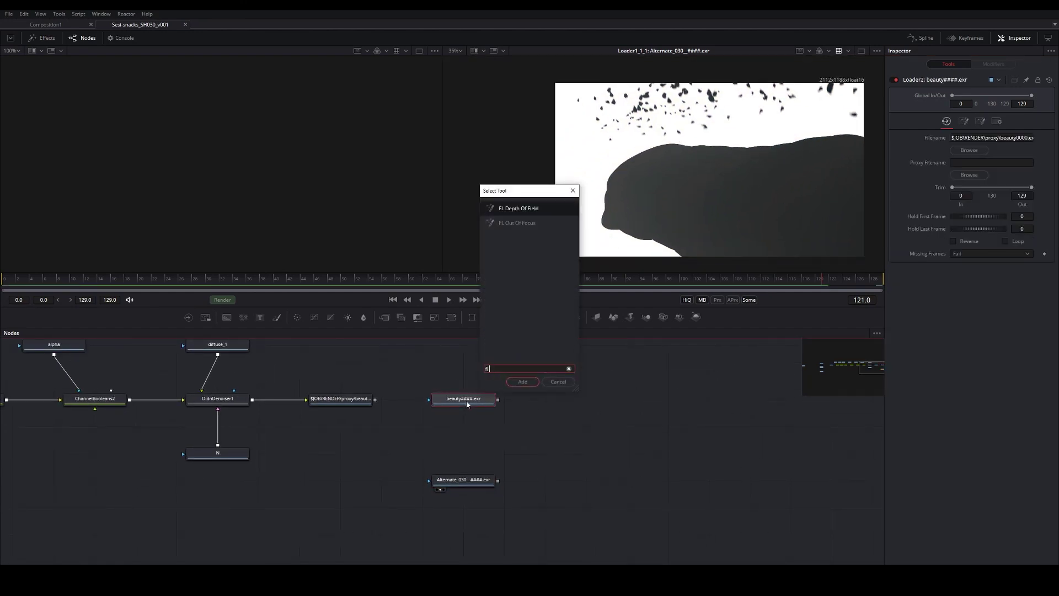
{"action": "key", "text": "Return"}
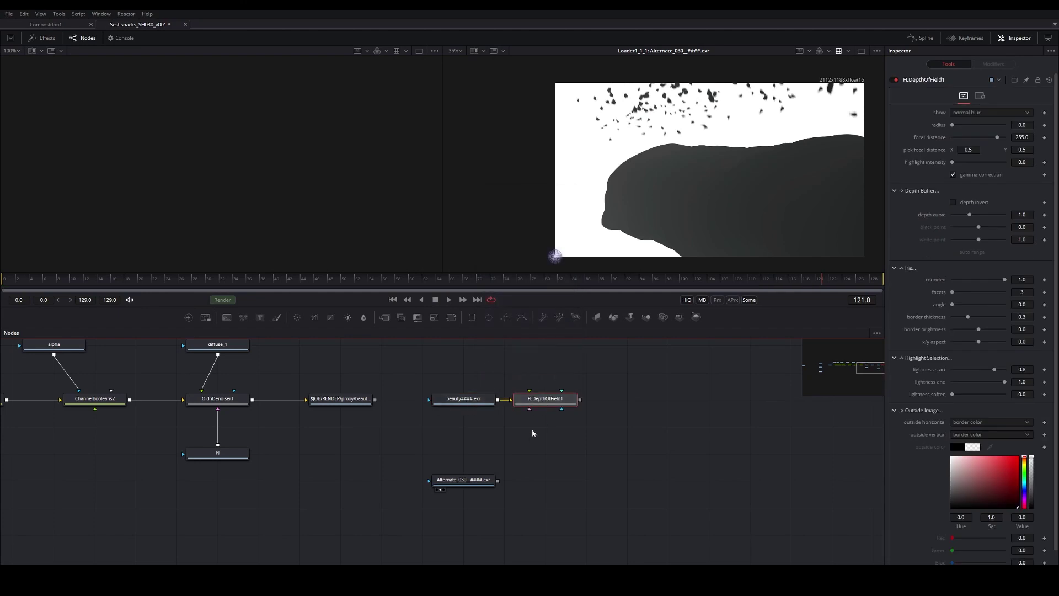
Feed the Alternate_030 depth loader into FLDepthOfField1's first lower input, save, and show the effect in the second viewer.
{"action": "left_click_drag", "start_coordinate": [499, 479], "coordinate": [529, 408]}
{"action": "key", "text": "ctrl+s"}
{"action": "key", "text": "2"}
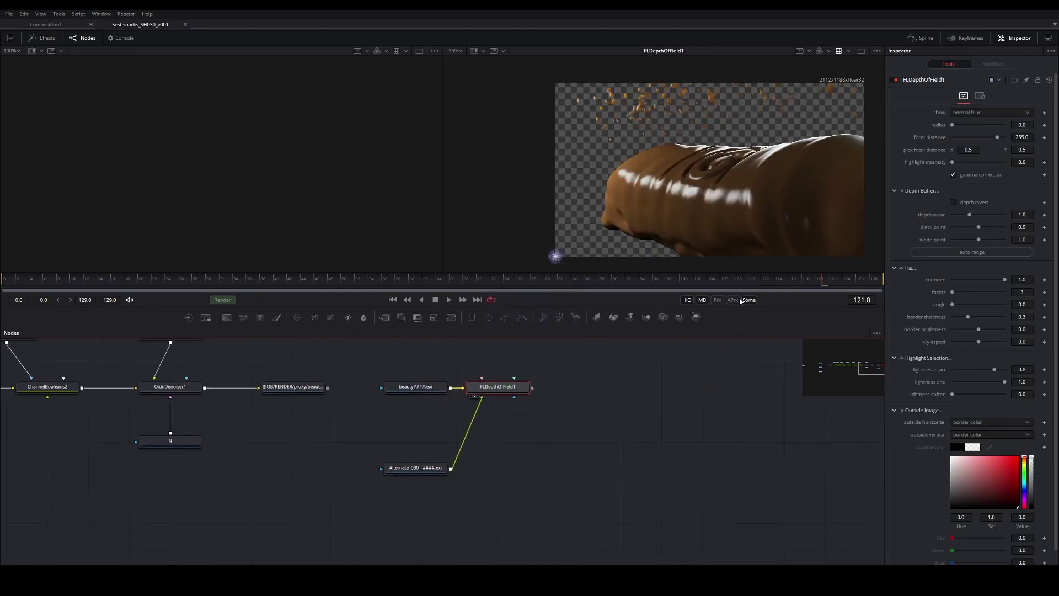
Auto-range FLDepthOfField1's depth buffer, pick the focal point on the chocolate swirl, and set the radius to 60.6.
{"action": "left_click", "coordinate": [972, 251]}
{"action": "left_click_drag", "start_coordinate": [556, 256], "coordinate": [726, 171]}
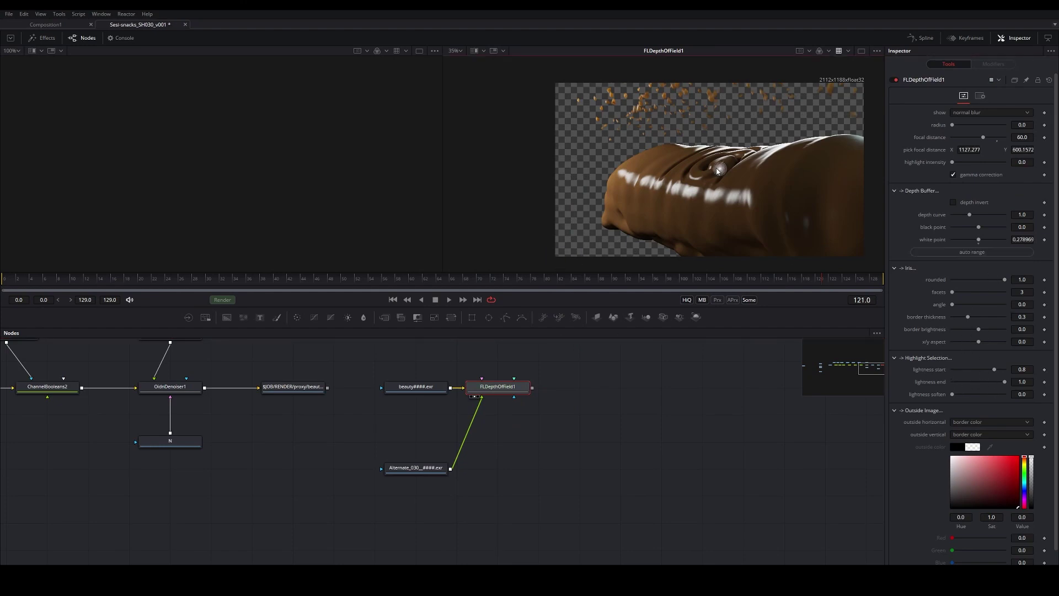
{"action": "left_click_drag", "start_coordinate": [959, 127], "coordinate": [986, 126]}
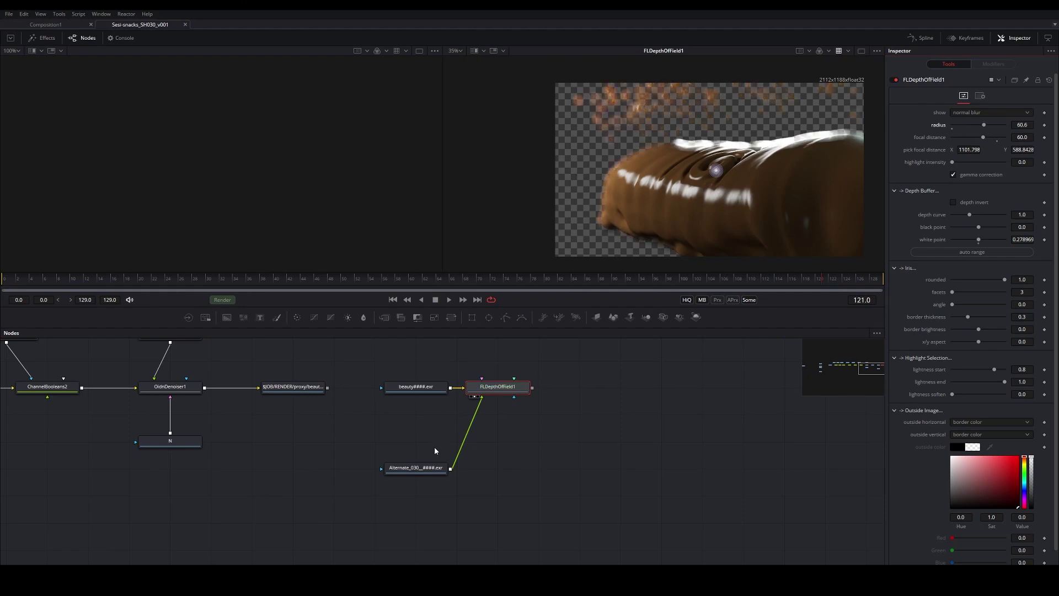
Move the Alternate_030 depth loader directly beneath FLDepthOfField1 and show its depth image in the second viewer.
{"action": "left_click_drag", "start_coordinate": [407, 473], "coordinate": [489, 473]}
{"action": "right_click", "coordinate": [489, 474]}
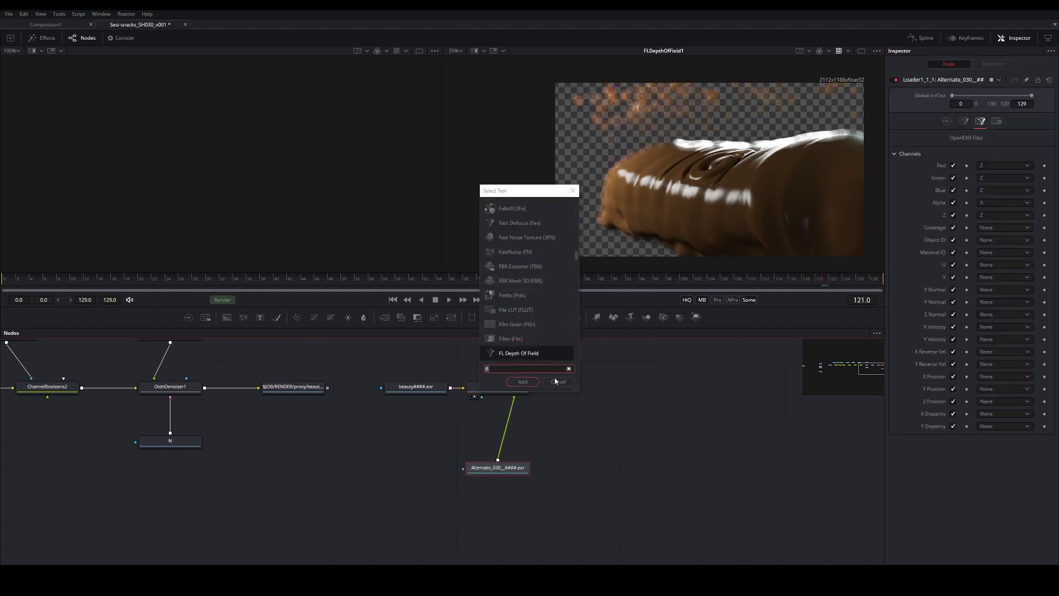
{"action": "left_click", "coordinate": [507, 353]}
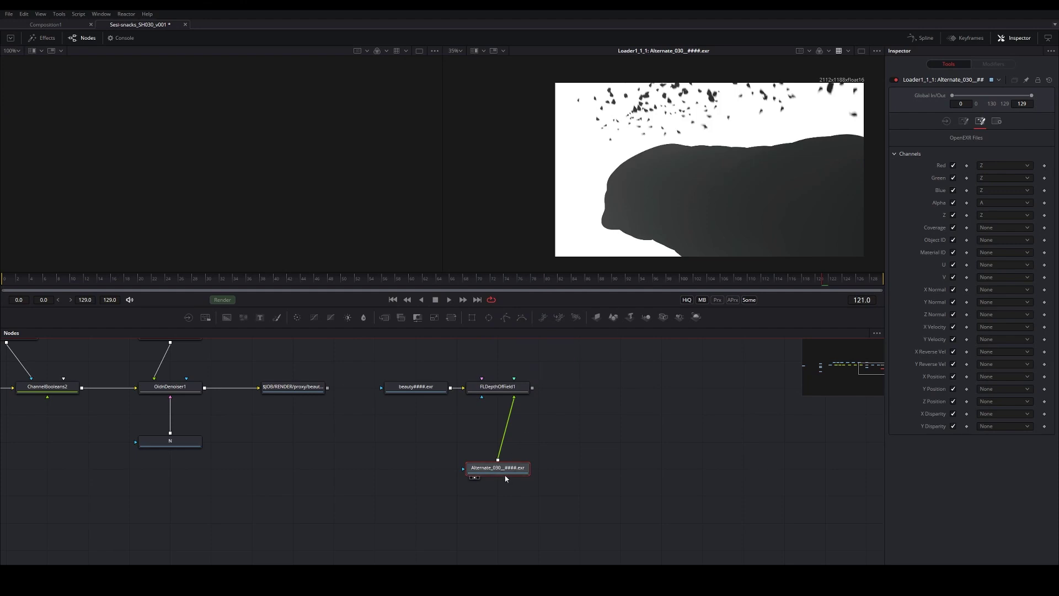
Insert a Brightness / Contrast node between the depth loader and FLDepthOfField1, show it in the second viewer, and save.
{"action": "key", "text": "shift+space"}
{"action": "type", "text": "brig"}
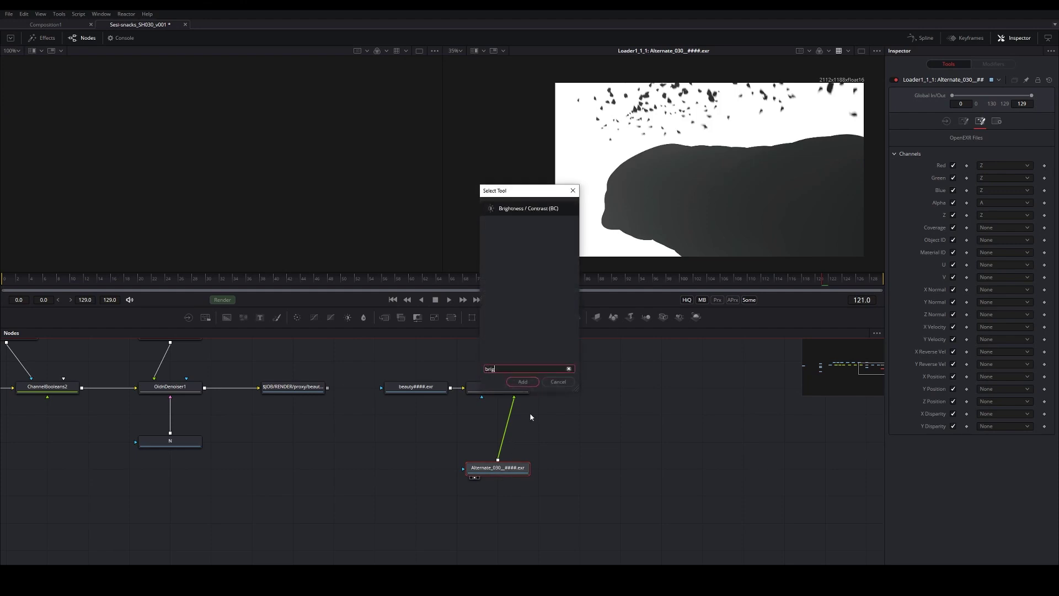
{"action": "key", "text": "Return"}
{"action": "key", "text": "2"}
{"action": "key", "text": "ctrl+s"}
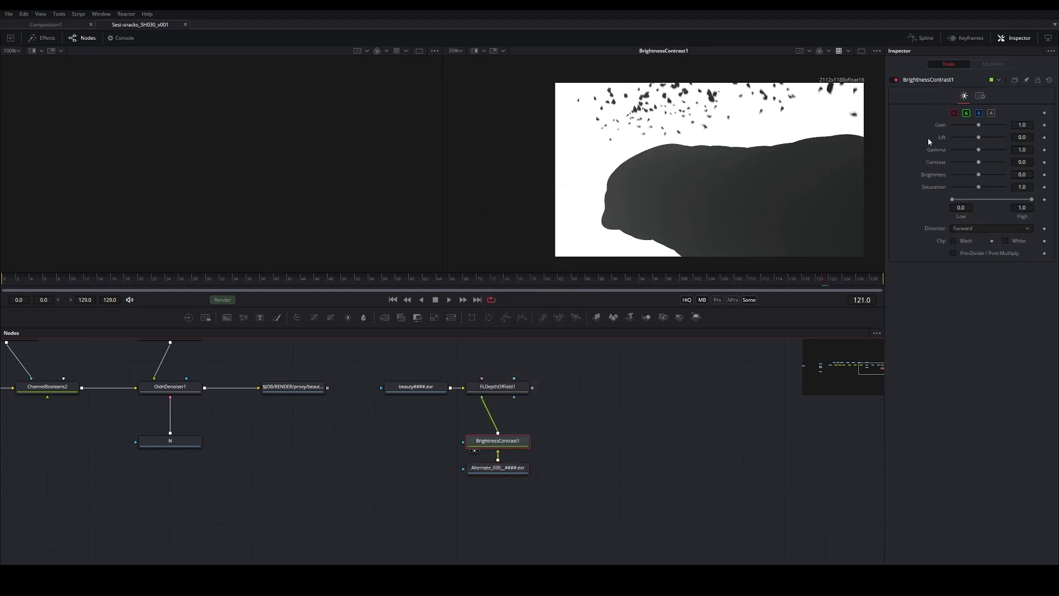
Set the depth pass's contrast to 0.3 and gain to 2.14 in BrightnessContrast1, and save the composition.
{"action": "left_click_drag", "start_coordinate": [977, 162], "coordinate": [981, 162]}
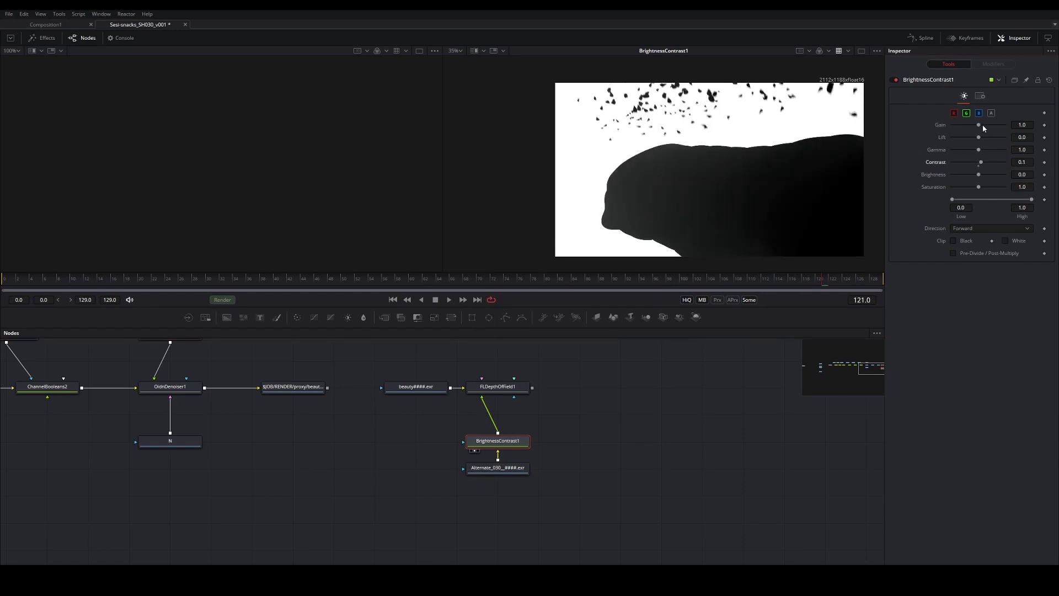
{"action": "left_click_drag", "start_coordinate": [980, 125], "coordinate": [984, 163]}
{"action": "left_click_drag", "start_coordinate": [986, 125], "coordinate": [989, 127]}
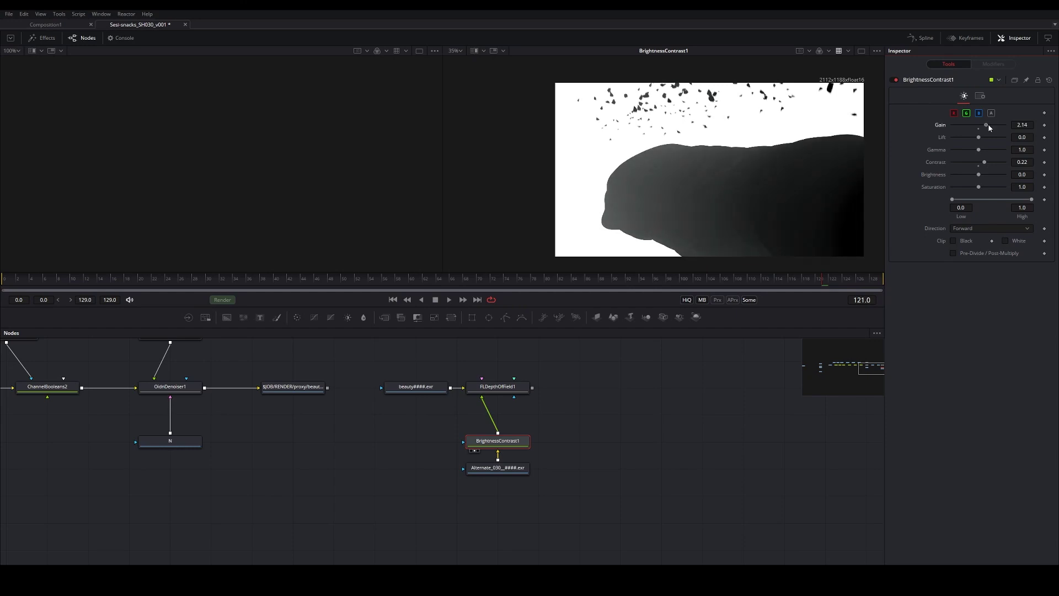
{"action": "key", "text": "ctrl+s"}
Auto-range FLDepthOfField1 again, show it in the second viewer, pick the swirl for a focal distance of 32, and save.
{"action": "left_click", "coordinate": [526, 386]}
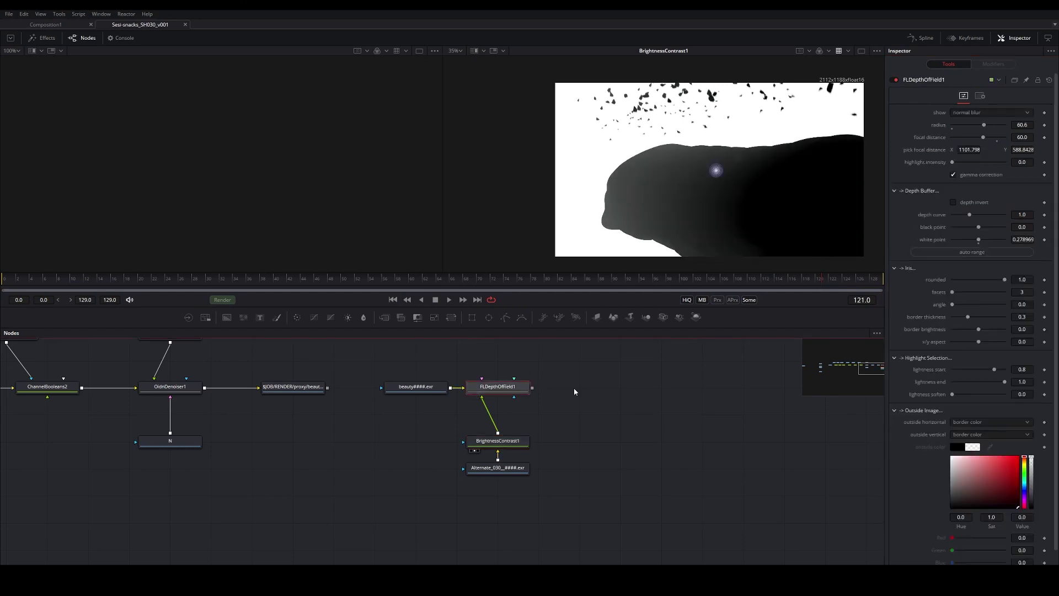
{"action": "left_click", "coordinate": [972, 252]}
{"action": "left_click", "coordinate": [501, 392]}
{"action": "key", "text": "2"}
{"action": "left_click_drag", "start_coordinate": [716, 170], "coordinate": [702, 167]}
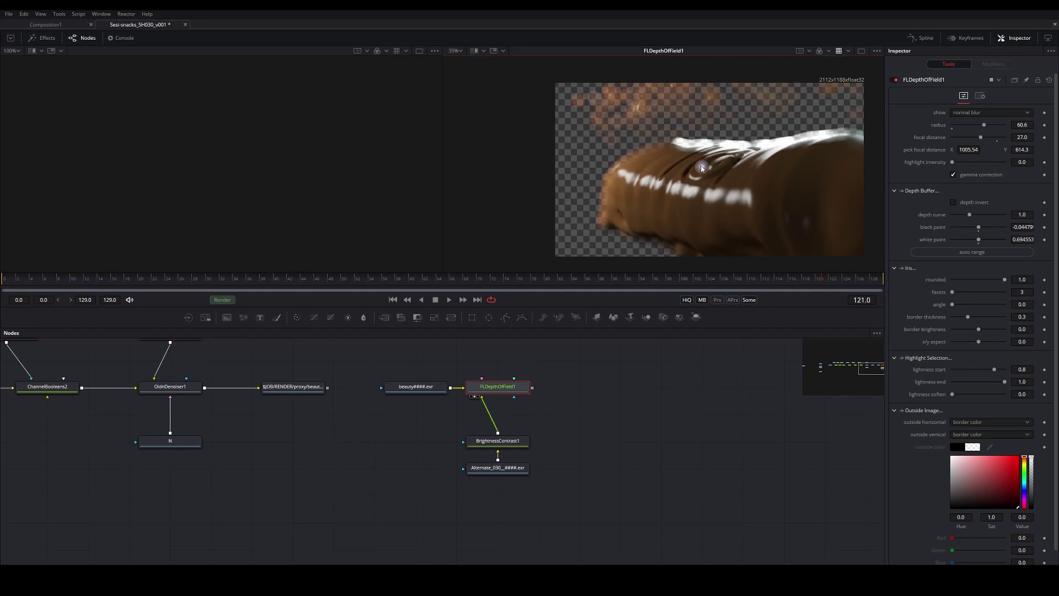
{"action": "scroll", "coordinate": [702, 169], "scroll_direction": "up", "scroll_amount": 2}
{"action": "scroll", "coordinate": [701, 168], "scroll_direction": "down", "scroll_amount": 2}
{"action": "scroll", "coordinate": [702, 169], "scroll_direction": "up", "scroll_amount": 1}
{"action": "key", "text": "ctrl+s"}
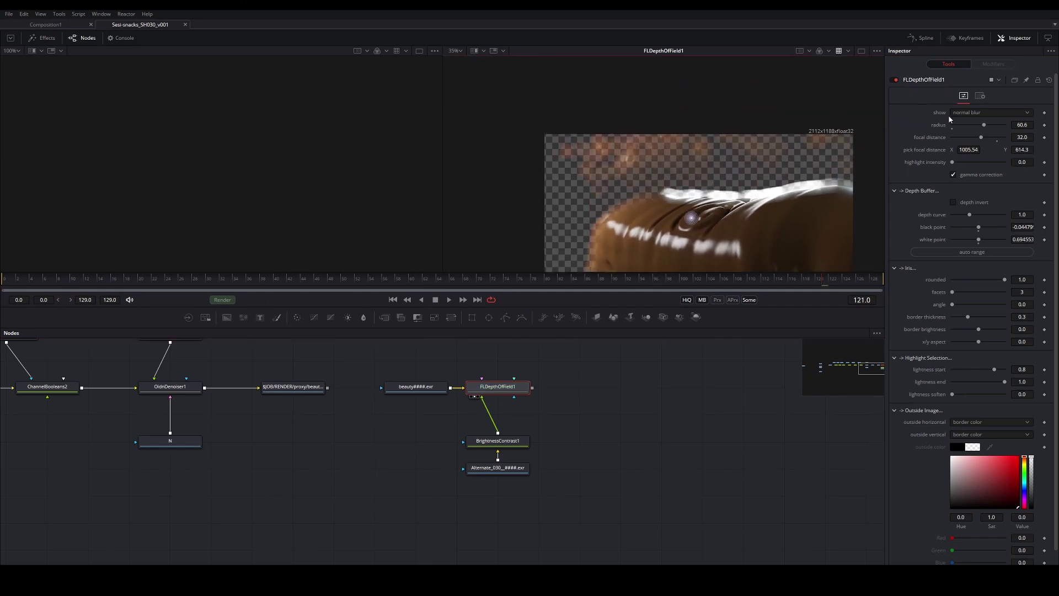
Set FLDepthOfField1's blur radius to 33.9, save the composition, and inspect the blur on the chocolate bar up close.
{"action": "left_click_drag", "start_coordinate": [983, 128], "coordinate": [972, 127]}
{"action": "scroll", "coordinate": [694, 197], "scroll_direction": "down", "scroll_amount": 2}
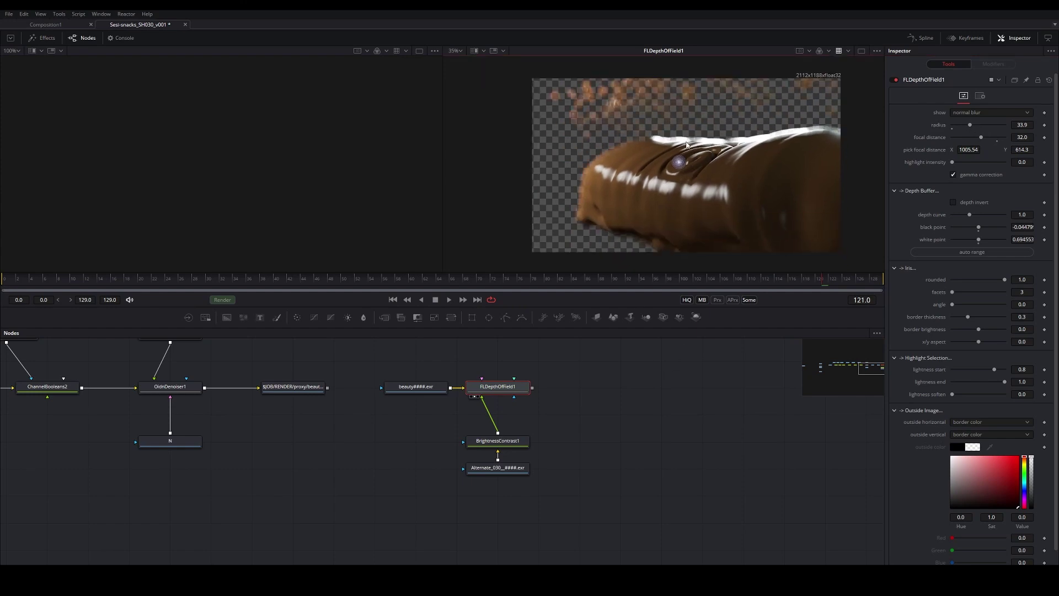
{"action": "scroll", "coordinate": [687, 145], "scroll_direction": "up", "scroll_amount": 2}
{"action": "scroll", "coordinate": [690, 160], "scroll_direction": "down", "scroll_amount": 3}
{"action": "key", "text": "ctrl+s"}
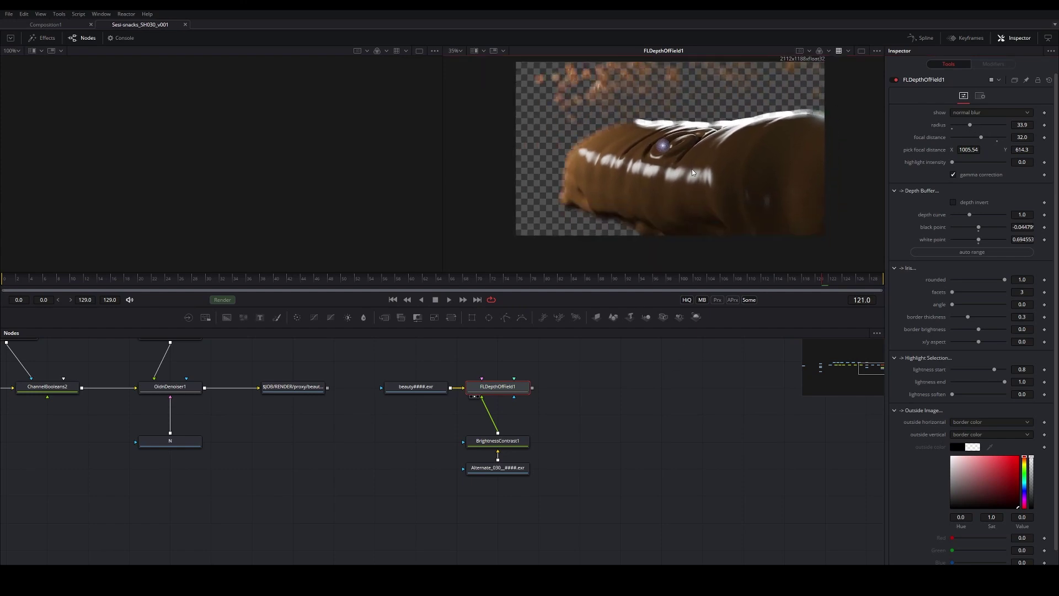
{"action": "scroll", "coordinate": [662, 161], "scroll_direction": "up", "scroll_amount": 2}
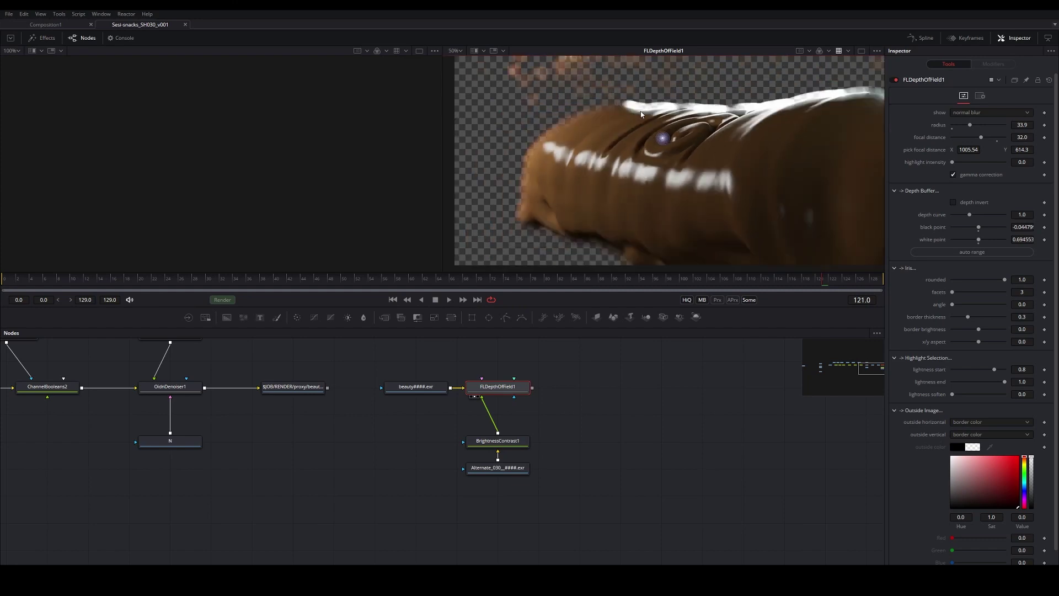
{"action": "scroll", "coordinate": [641, 115], "scroll_direction": "down", "scroll_amount": 2}
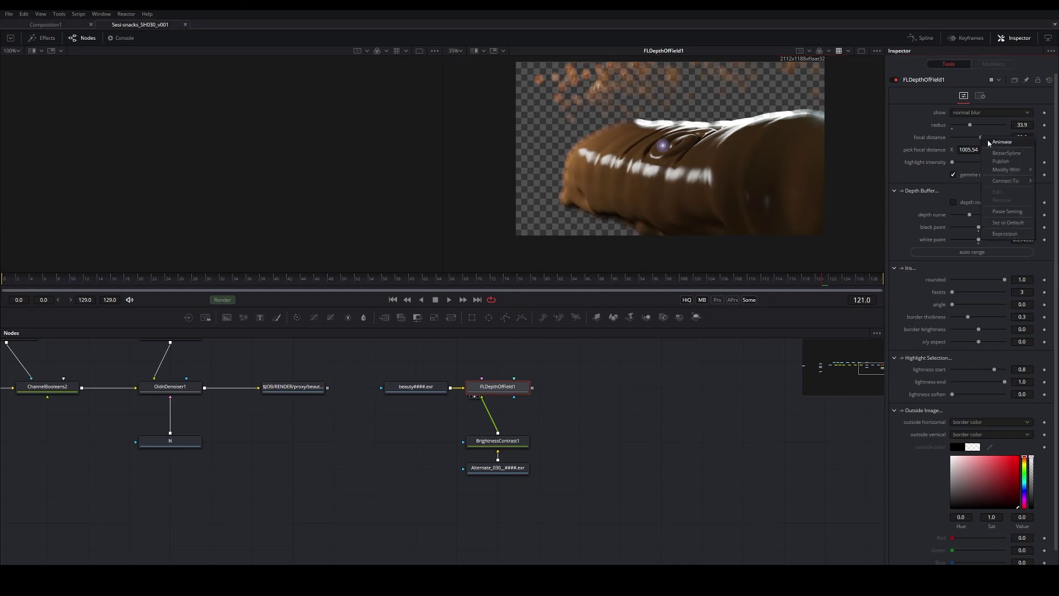
Animate FLDepthOfField1's focal distance, key it to 46 at frame 29 by picking the bar's front end, and save.
{"action": "right_click", "coordinate": [987, 140]}
{"action": "left_click", "coordinate": [989, 143]}
{"action": "left_click", "coordinate": [201, 277]}
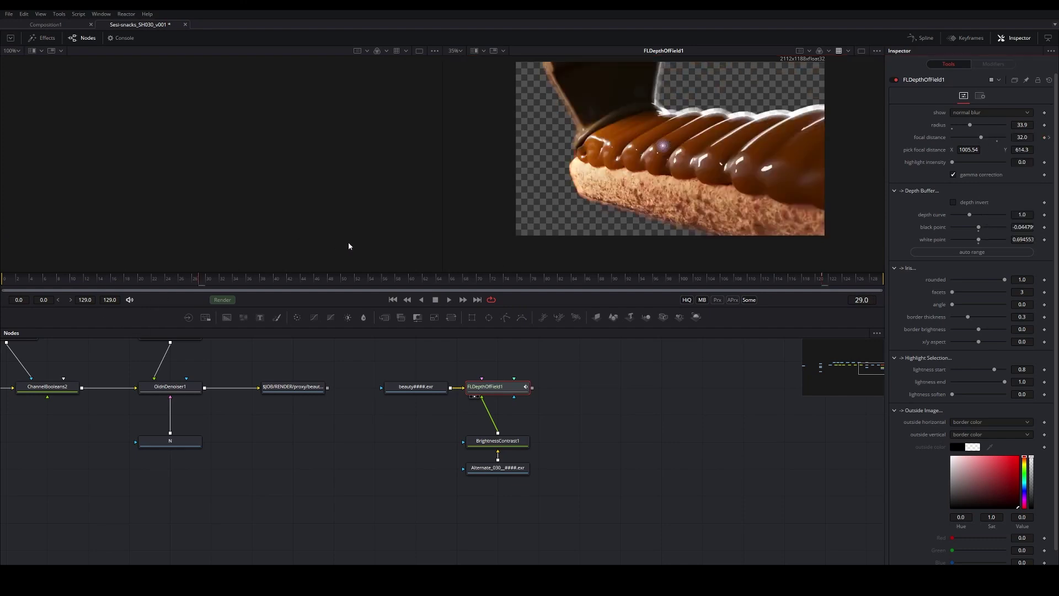
{"action": "left_click_drag", "start_coordinate": [662, 152], "coordinate": [607, 123]}
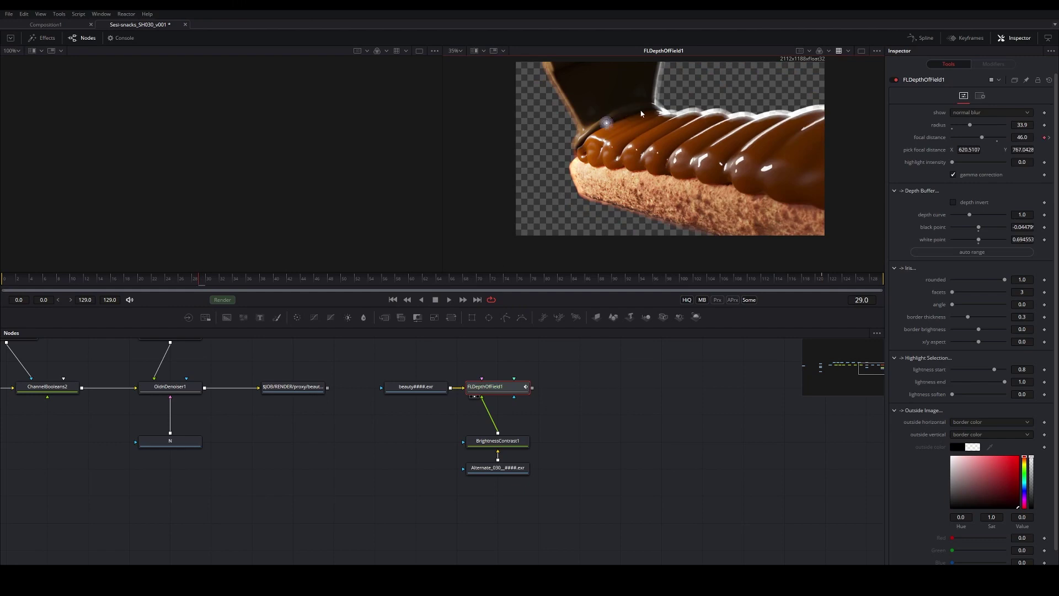
{"action": "key", "text": "ctrl+s"}
Check the focus at frames 51 and 91, key the focal distance to 25 on the swirl at frame 105, and save.
{"action": "left_click", "coordinate": [349, 285]}
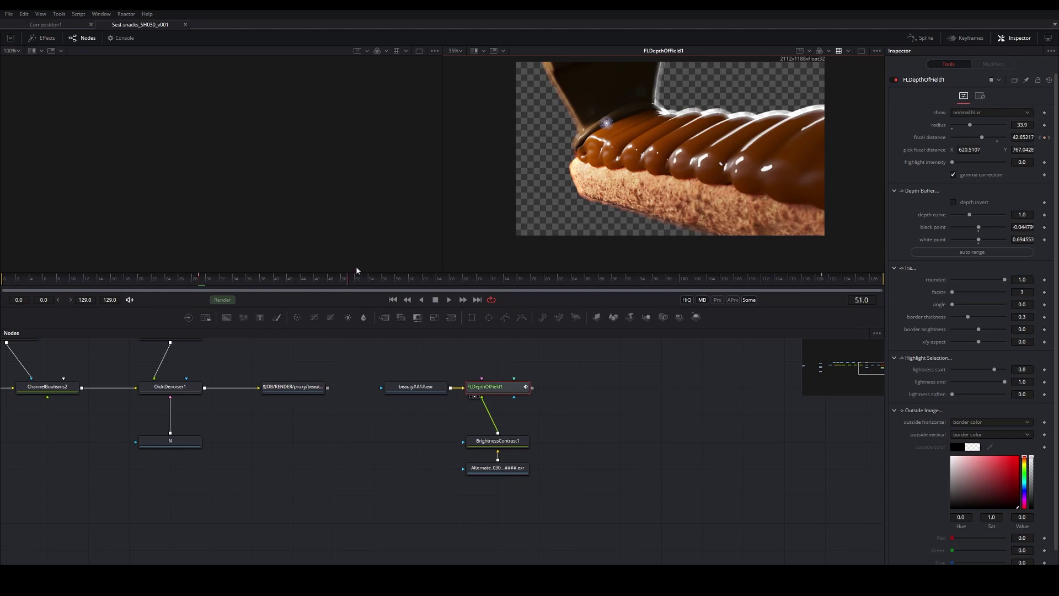
{"action": "left_click", "coordinate": [625, 282]}
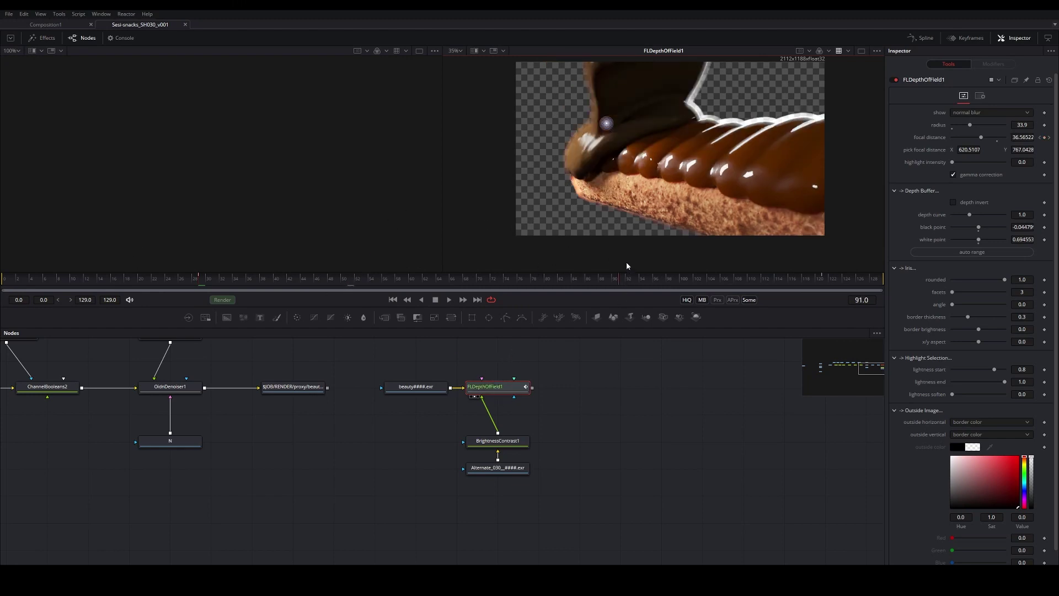
{"action": "left_click", "coordinate": [716, 283]}
{"action": "left_click_drag", "start_coordinate": [606, 123], "coordinate": [684, 148]}
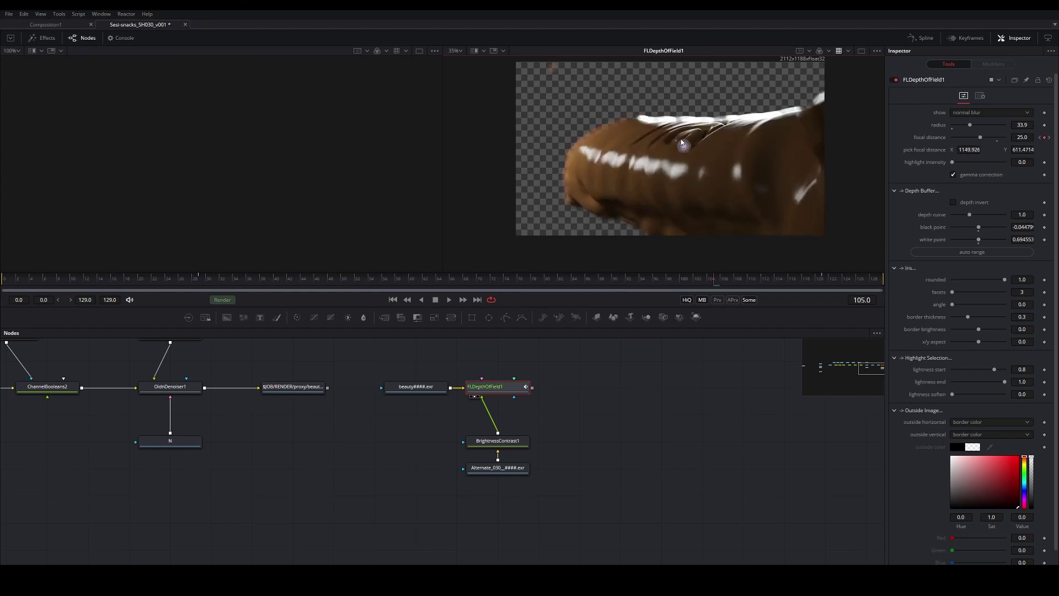
{"action": "key", "text": "ctrl+s"}
Auto-range the depth buffer at frame 105, turn on depth invert, re-pick the swirl for a focal distance of 225, and save.
{"action": "left_click", "coordinate": [972, 252]}
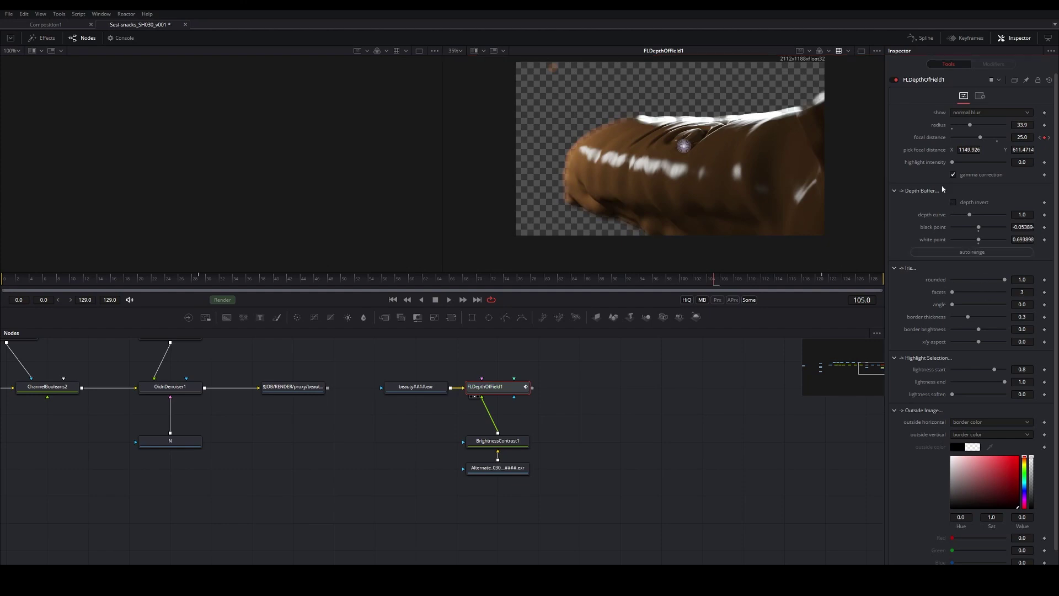
{"action": "key", "text": "ctrl+s"}
{"action": "left_click", "coordinate": [954, 202]}
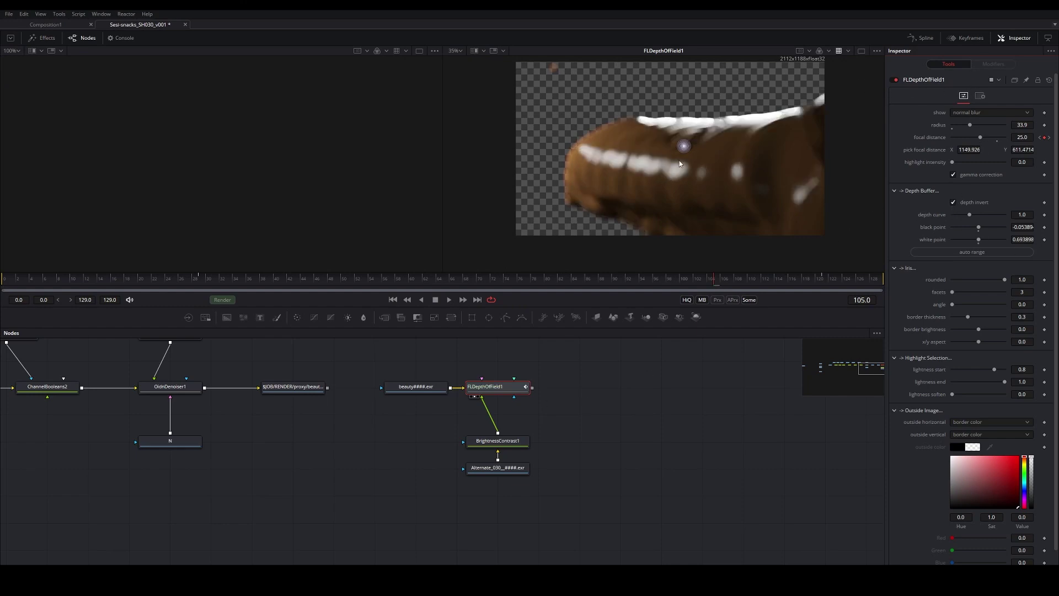
{"action": "left_click_drag", "start_coordinate": [684, 147], "coordinate": [669, 148]}
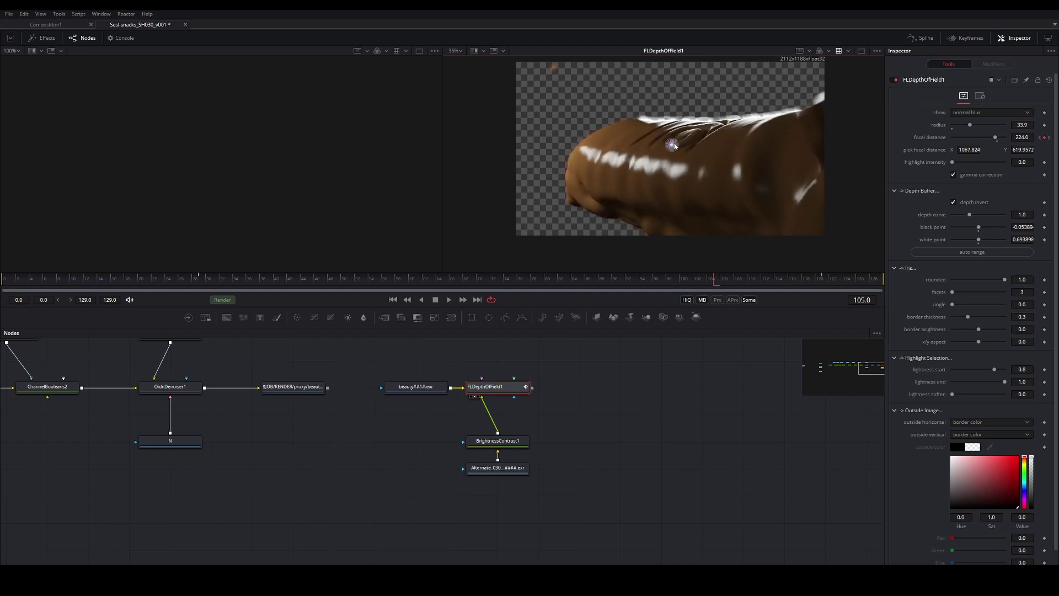
{"action": "key", "text": "ctrl+s"}
Check the BrightnessContrast1 depth image against FLDepthOfField1, and replace the focal distance animation with a fresh one starting at frame 105.
{"action": "left_click_drag", "start_coordinate": [495, 440], "coordinate": [651, 110]}
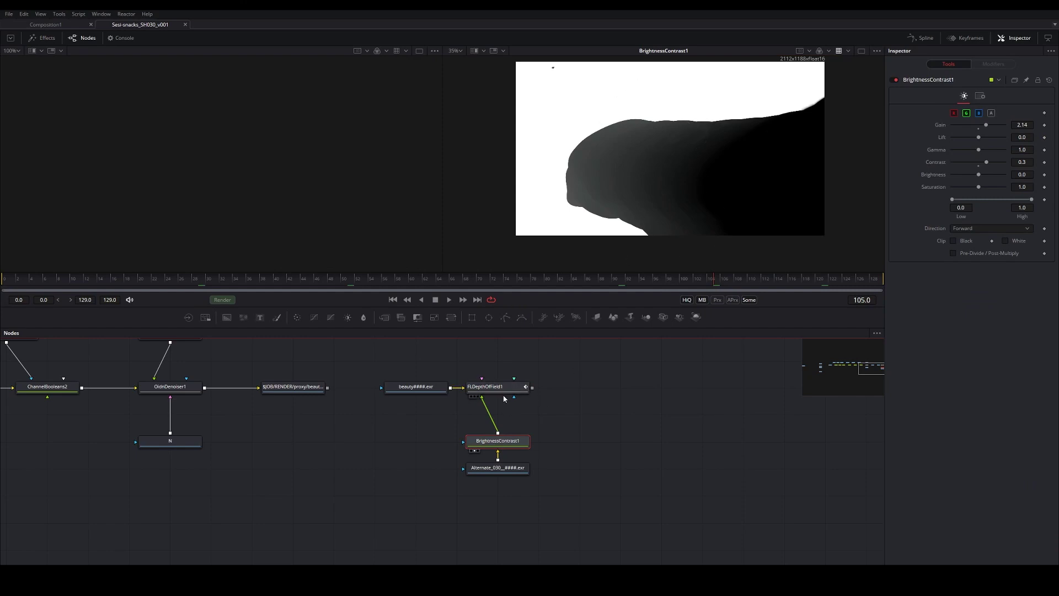
{"action": "left_click_drag", "start_coordinate": [504, 398], "coordinate": [596, 267]}
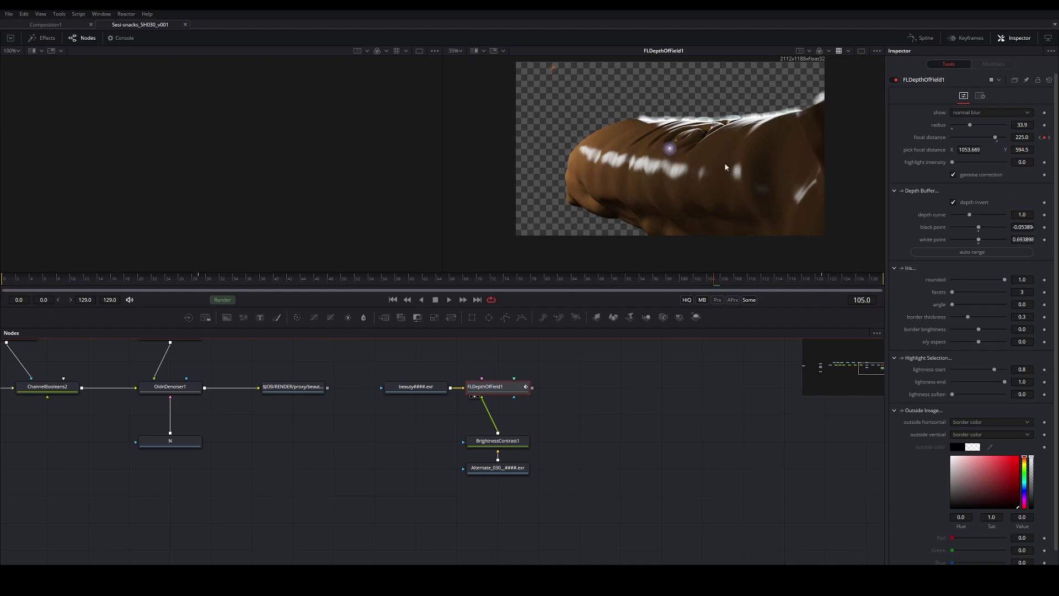
{"action": "left_click_drag", "start_coordinate": [995, 137], "coordinate": [985, 142]}
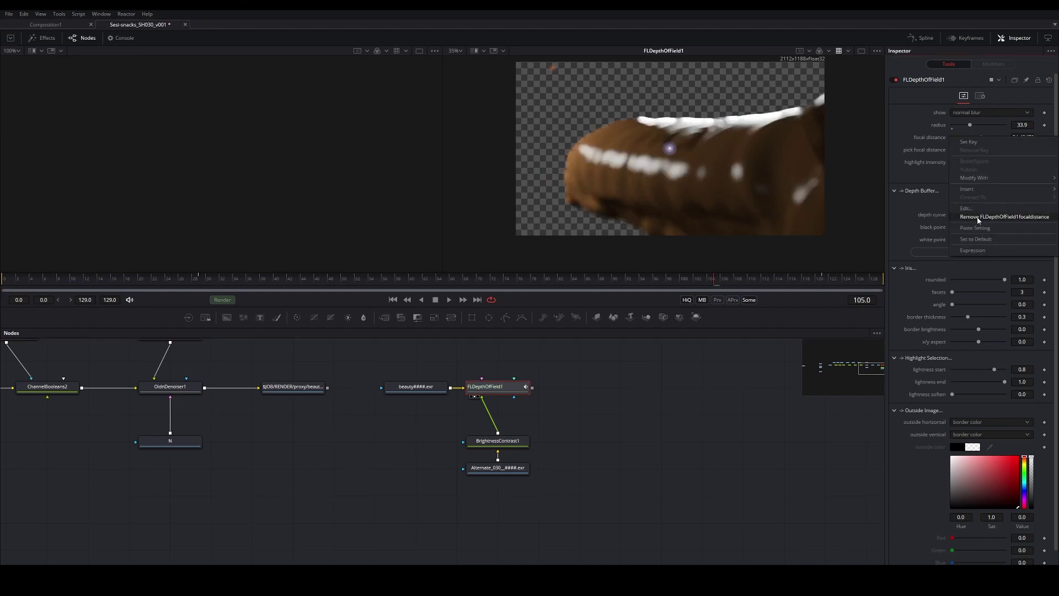
{"action": "right_click", "coordinate": [984, 141]}
{"action": "left_click", "coordinate": [989, 144]}
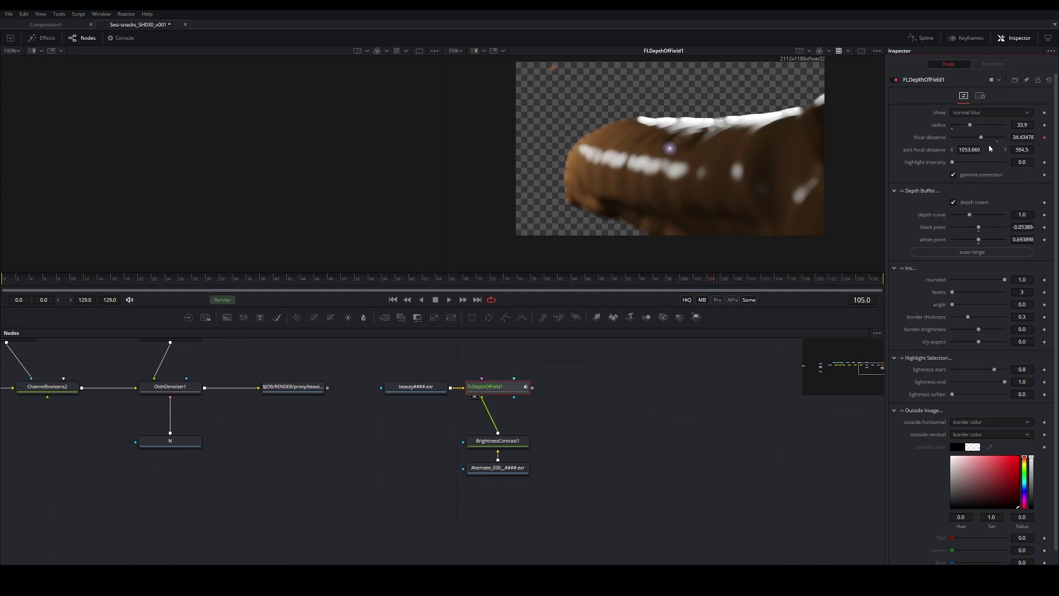
Key the focal distance on picked chocolate points to 230 at frame 68 and 207 at frame 29, and save the composition.
{"action": "left_click", "coordinate": [468, 281]}
{"action": "left_click_drag", "start_coordinate": [670, 149], "coordinate": [687, 154]}
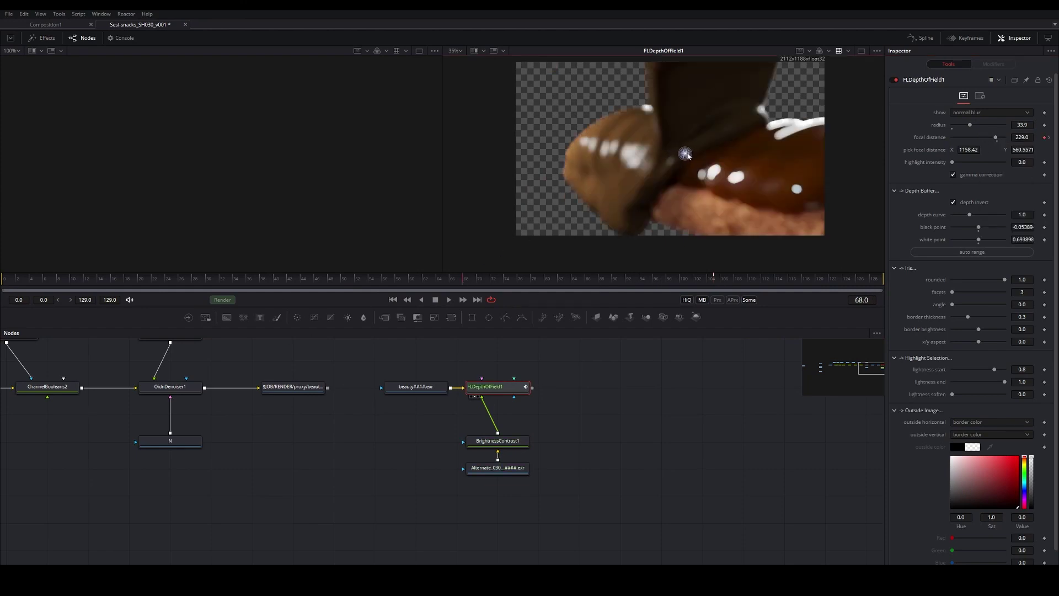
{"action": "left_click", "coordinate": [202, 281]}
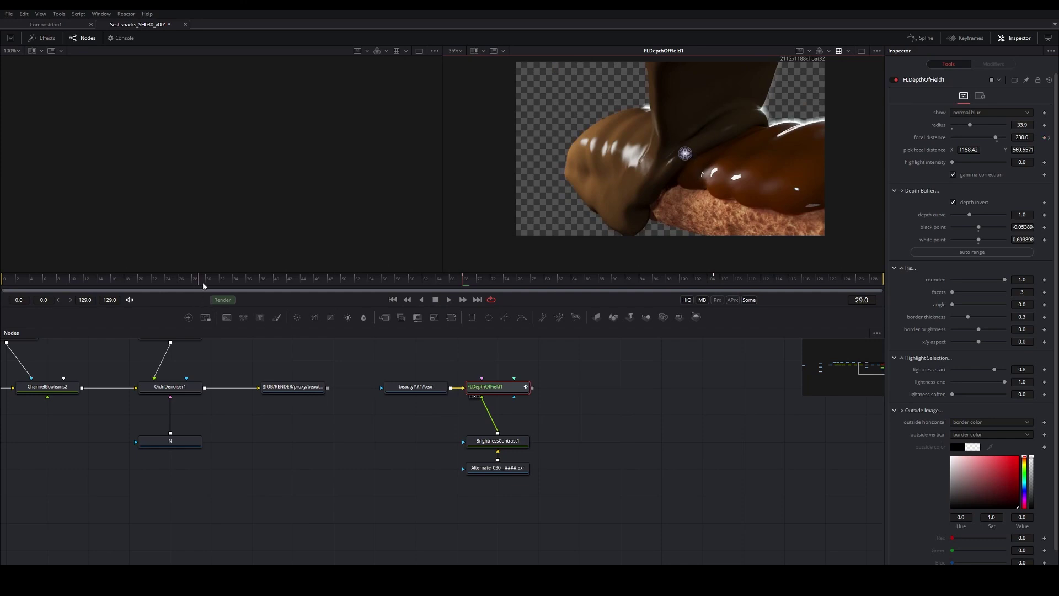
{"action": "left_click_drag", "start_coordinate": [682, 154], "coordinate": [605, 127]}
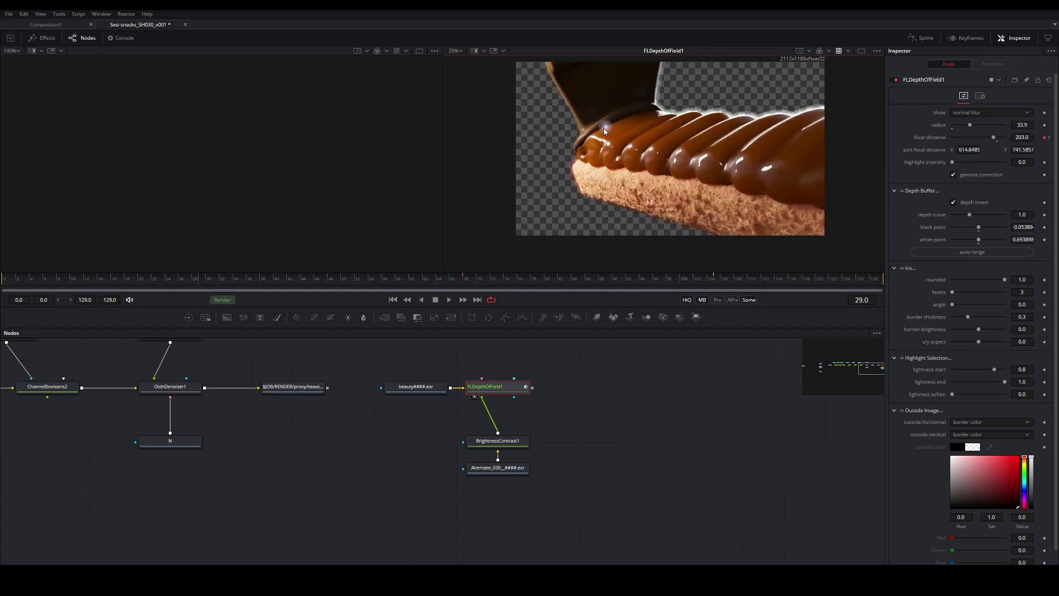
{"action": "key", "text": "ctrl+s"}
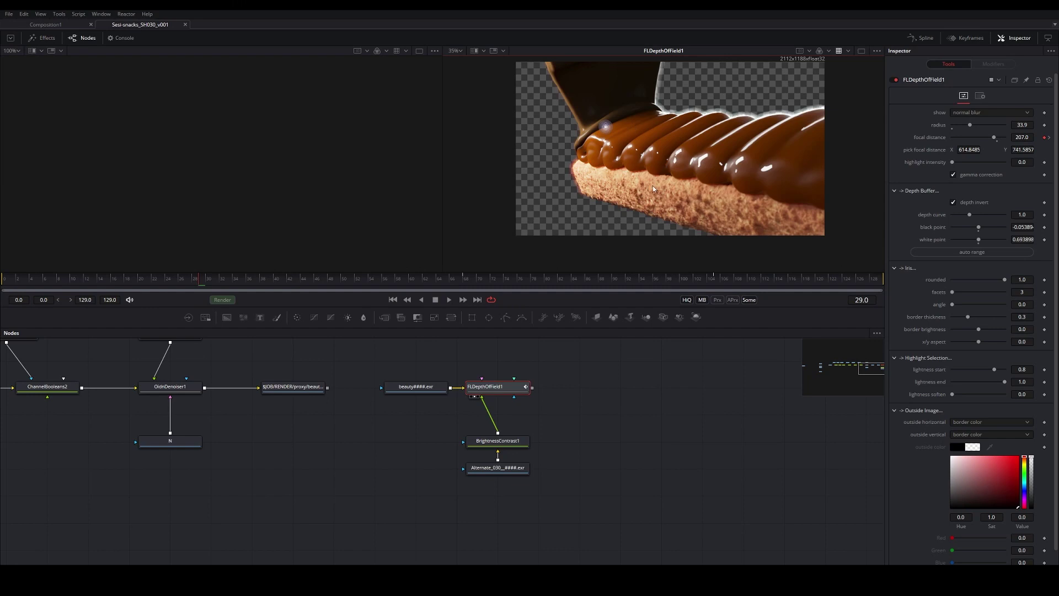
Set the blur radius of FLDepthOfField1 to 33.1 and save the composition.
{"action": "scroll", "coordinate": [663, 162], "scroll_direction": "up", "scroll_amount": 2}
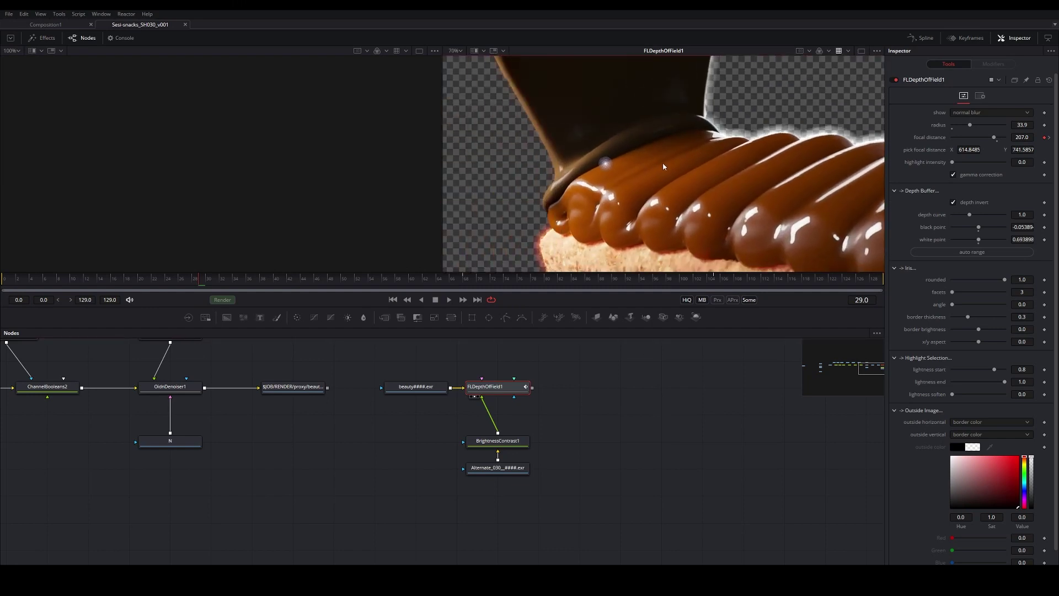
{"action": "left_click_drag", "start_coordinate": [407, 484], "coordinate": [494, 461]}
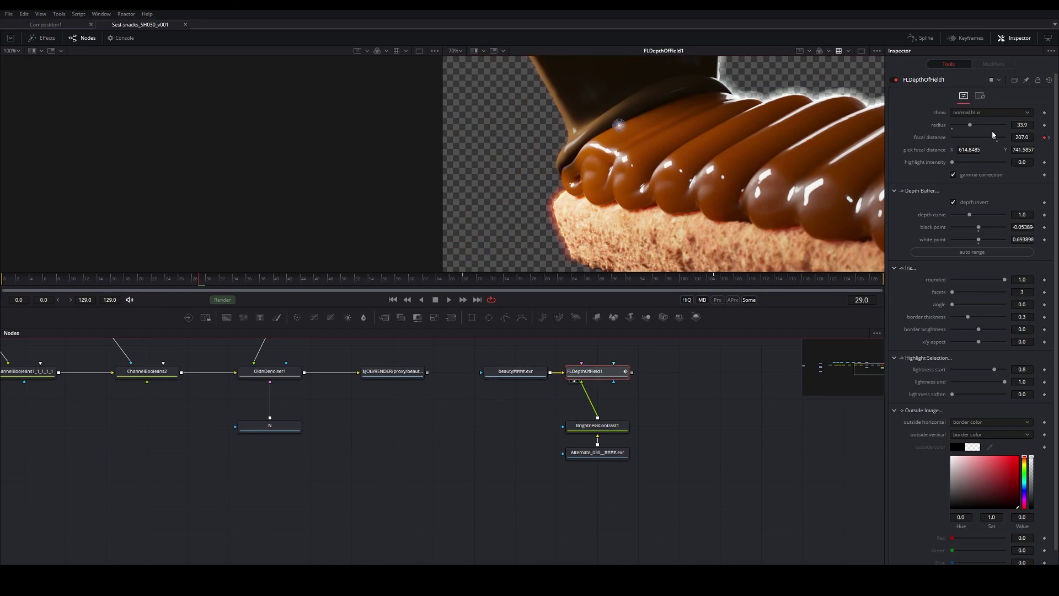
{"action": "left_click_drag", "start_coordinate": [970, 126], "coordinate": [970, 125]}
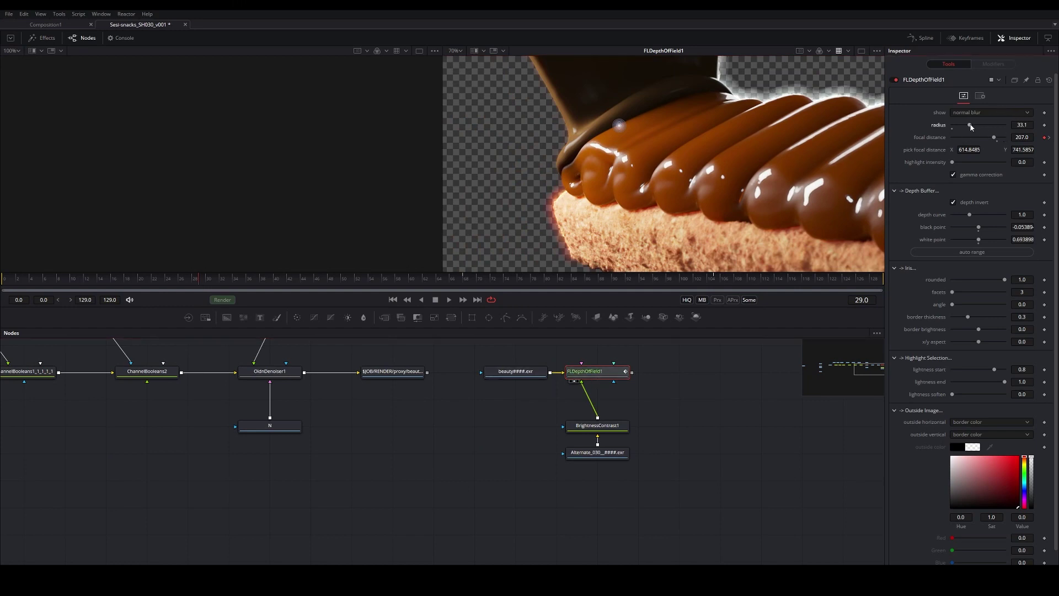
{"action": "key", "text": "ctrl+s"}
Add a Background node below the depth pass loader, view it, and save the composition.
{"action": "left_click_drag", "start_coordinate": [731, 408], "coordinate": [702, 379]}
{"action": "left_click_drag", "start_coordinate": [703, 249], "coordinate": [700, 219]}
{"action": "scroll", "coordinate": [700, 220], "scroll_direction": "down", "scroll_amount": 4}
{"action": "left_click_drag", "start_coordinate": [767, 225], "coordinate": [655, 237]}
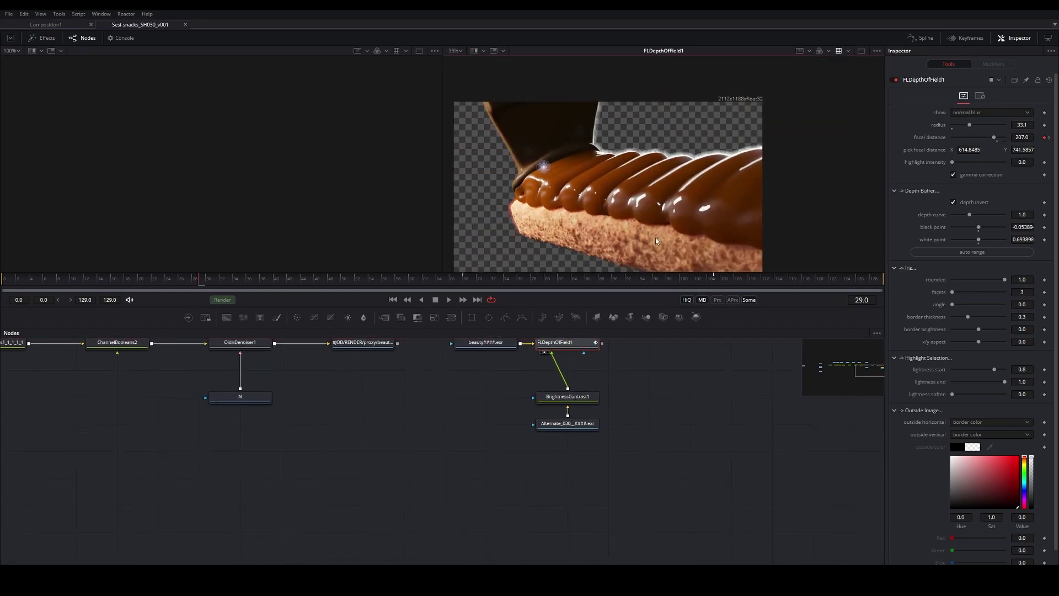
{"action": "key", "text": "shift+space"}
{"action": "type", "text": "back"}
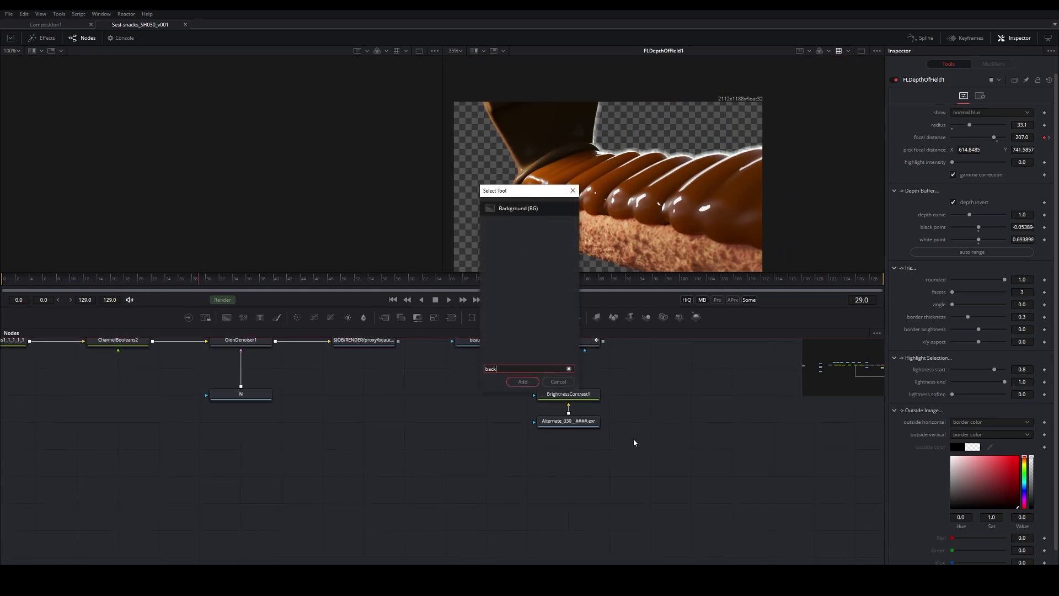
{"action": "key", "text": "Return"}
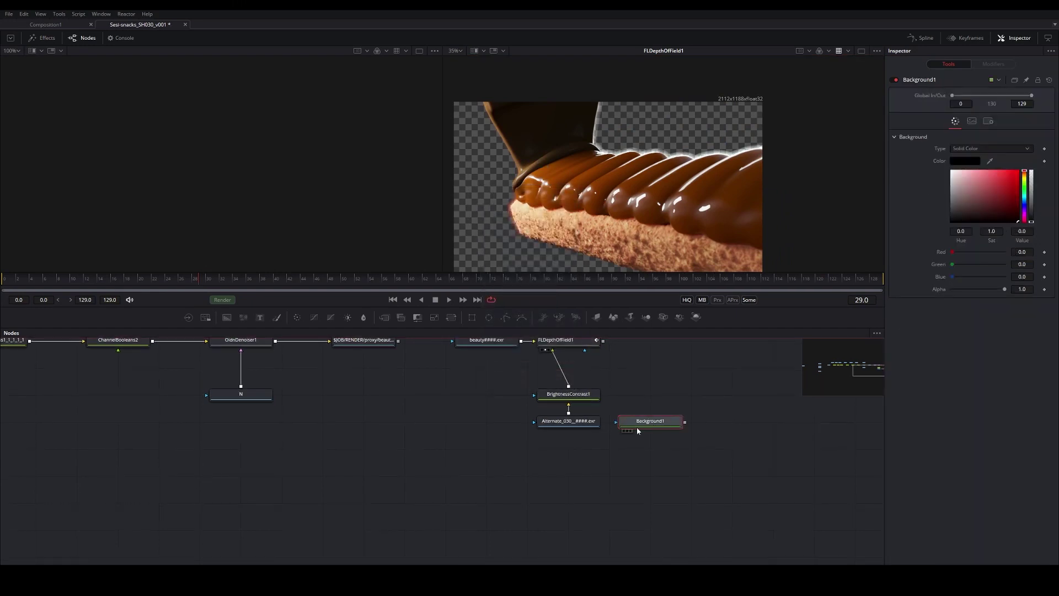
{"action": "left_click_drag", "start_coordinate": [640, 428], "coordinate": [568, 502]}
{"action": "key", "text": "2"}
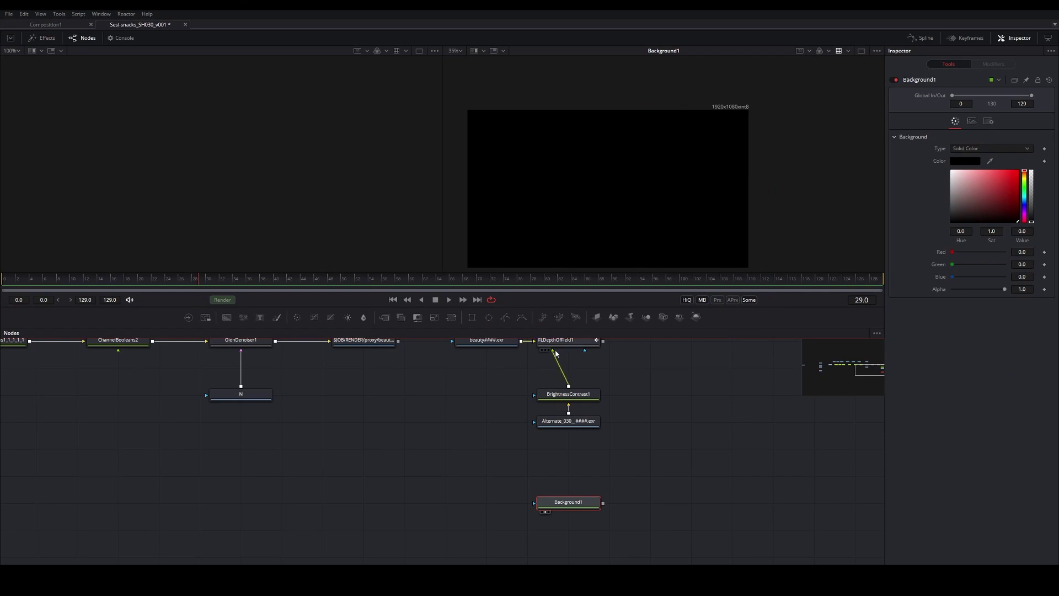
{"action": "left_click_drag", "start_coordinate": [574, 376], "coordinate": [560, 400]}
{"action": "key", "text": "ctrl+s"}
Check the beauty loader's resolution, set Background1's width to 2112 and height to 1188 to match, and view it.
{"action": "left_click", "coordinate": [544, 366]}
{"action": "left_click", "coordinate": [492, 367]}
{"action": "key", "text": "2"}
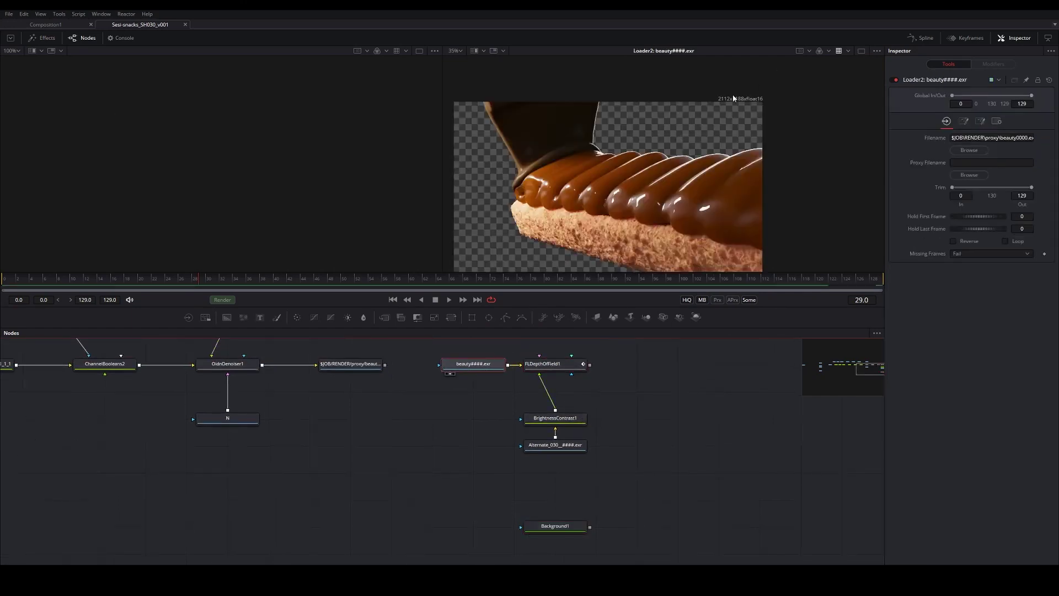
{"action": "left_click", "coordinate": [554, 528]}
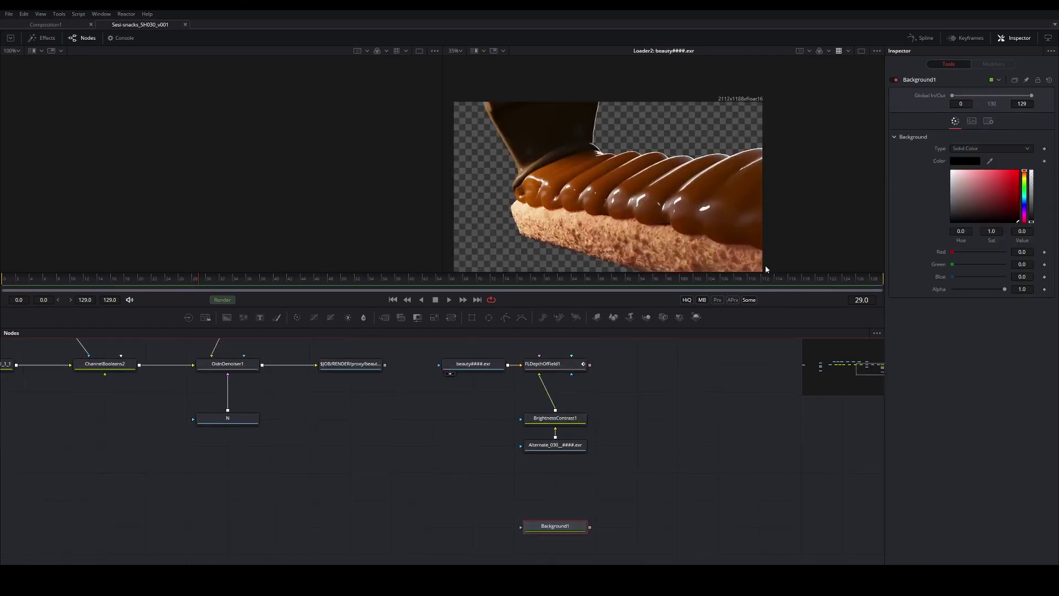
{"action": "left_click", "coordinate": [972, 121]}
{"action": "left_click", "coordinate": [1023, 166]}
{"action": "type", "text": "211"}
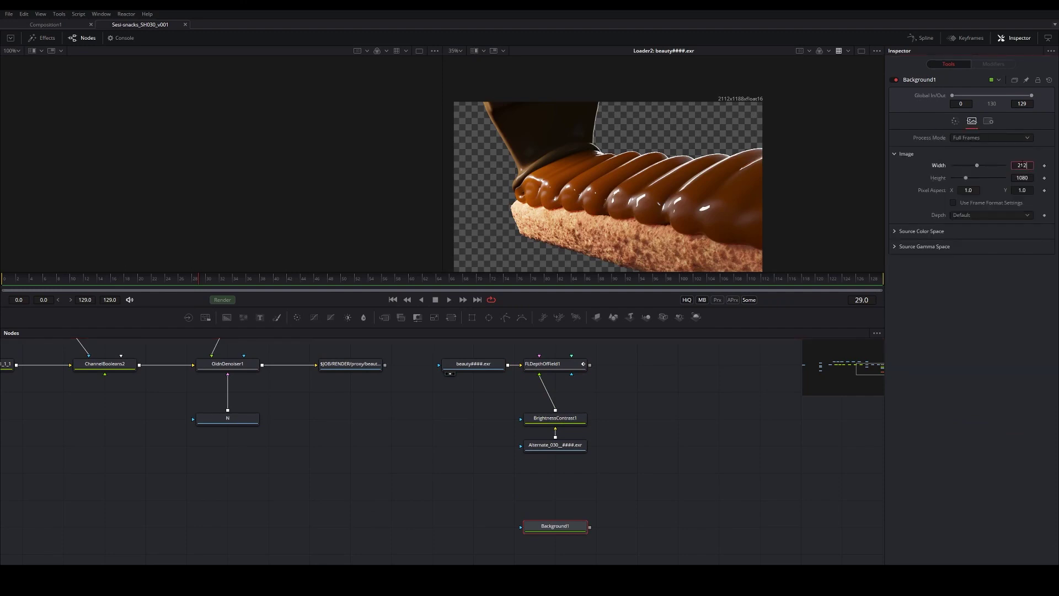
{"action": "type", "text": "2"}
{"action": "key", "text": "Tab"}
{"action": "type", "text": "11"}
{"action": "key", "text": "Tab"}
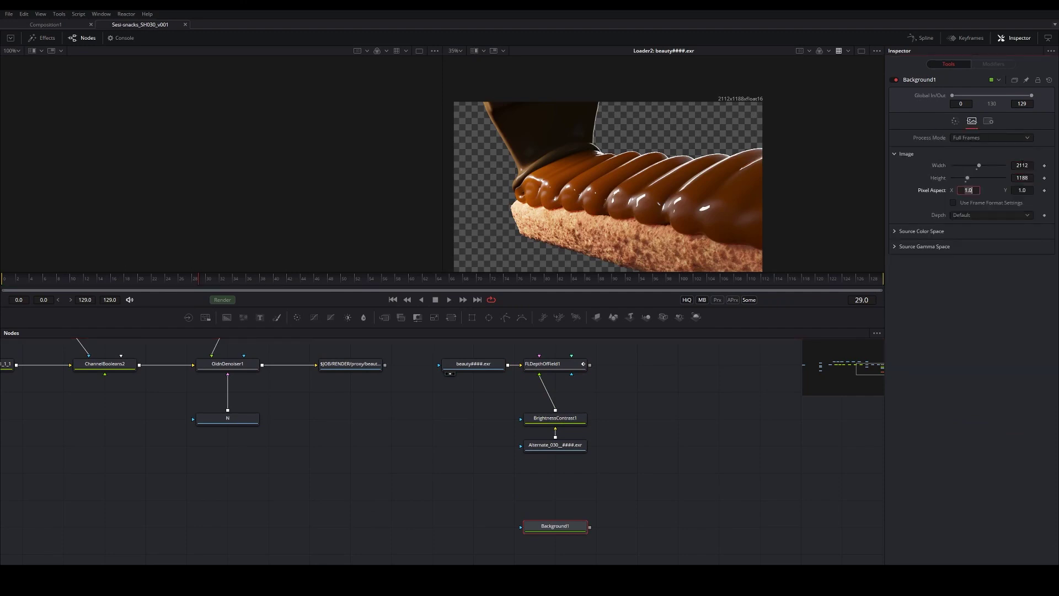
{"action": "left_click", "coordinate": [571, 534]}
{"action": "key", "text": "2"}
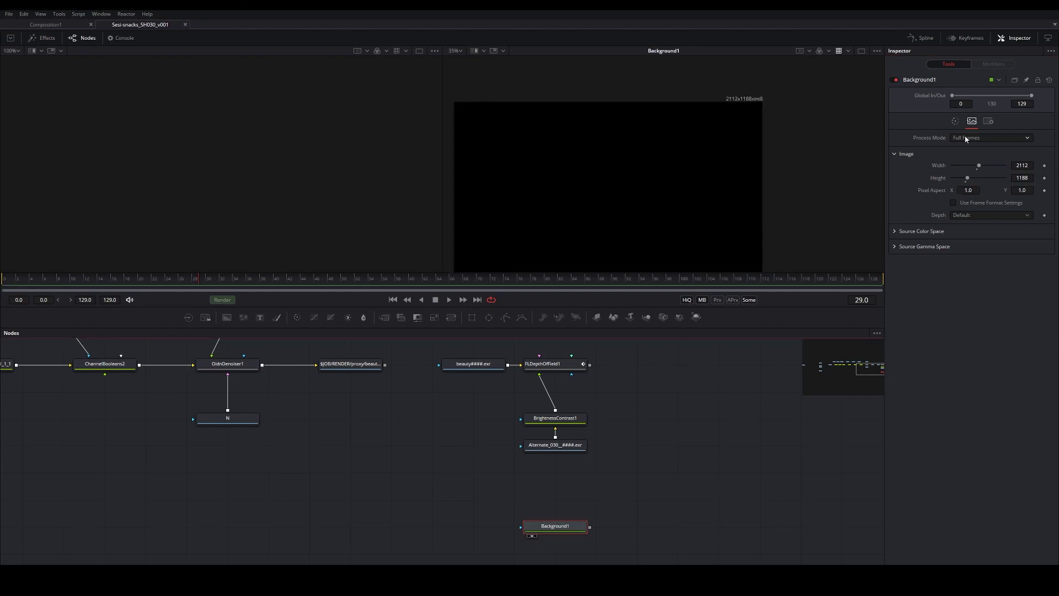
Change Background1's type to Gradient with the Radial gradient type, saving the composition along the way.
{"action": "left_click", "coordinate": [955, 121]}
{"action": "left_click", "coordinate": [987, 148]}
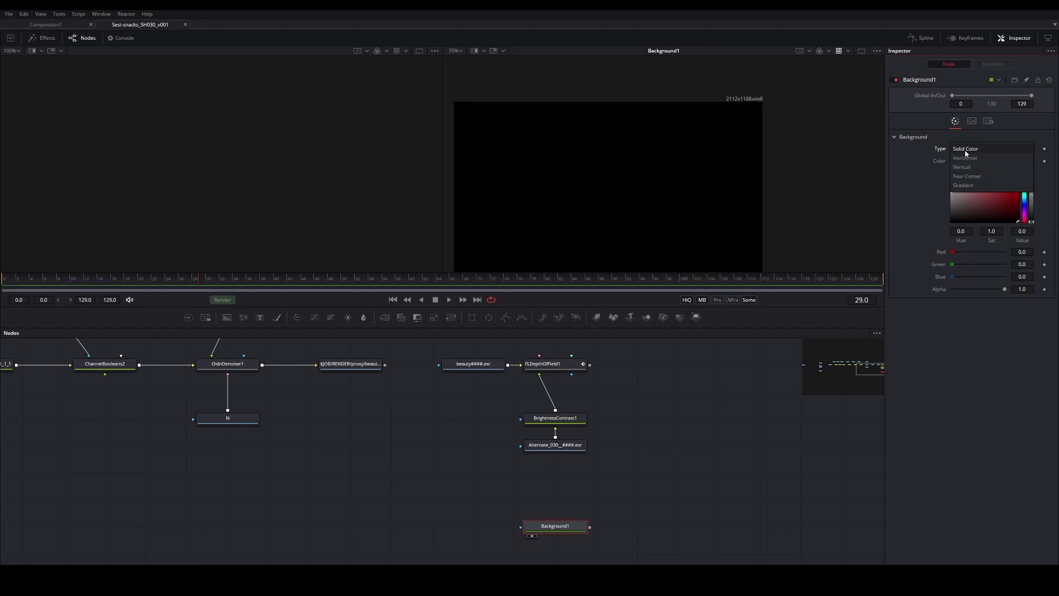
{"action": "left_click", "coordinate": [966, 184]}
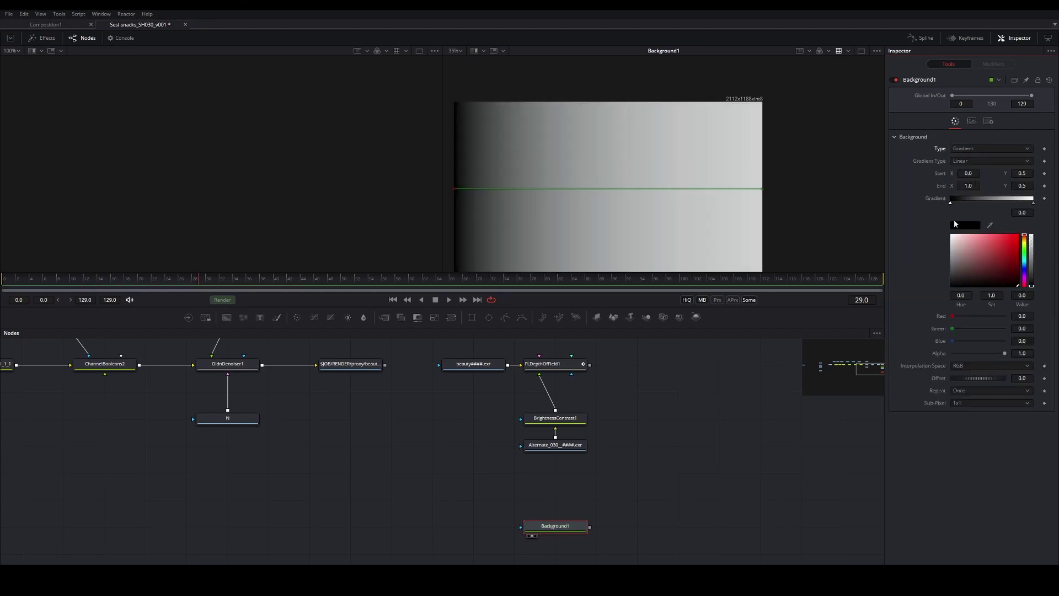
{"action": "key", "text": "ctrl+s"}
{"action": "left_click", "coordinate": [969, 161]}
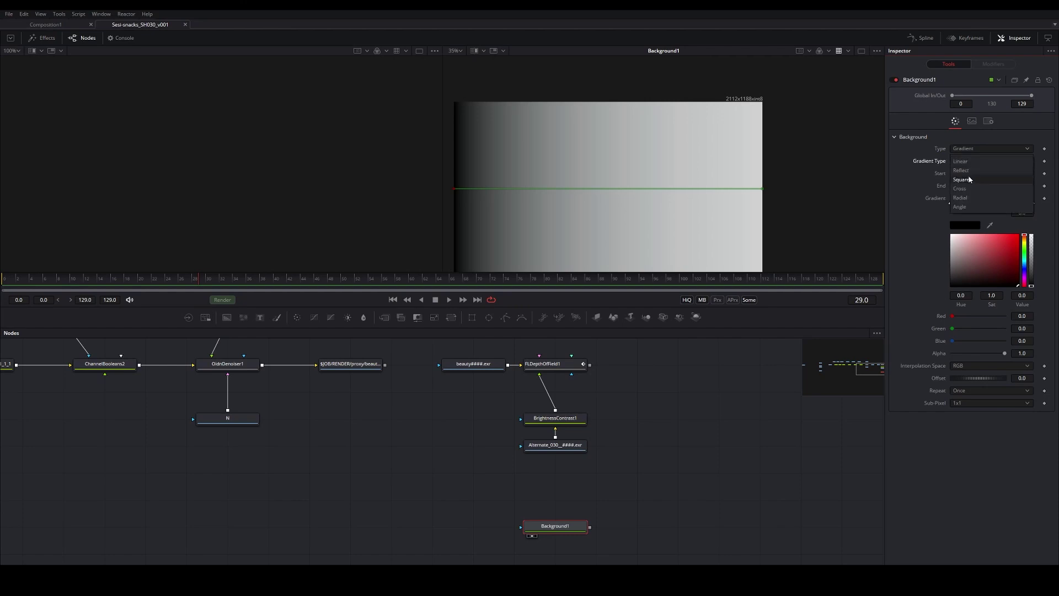
{"action": "left_click", "coordinate": [968, 198]}
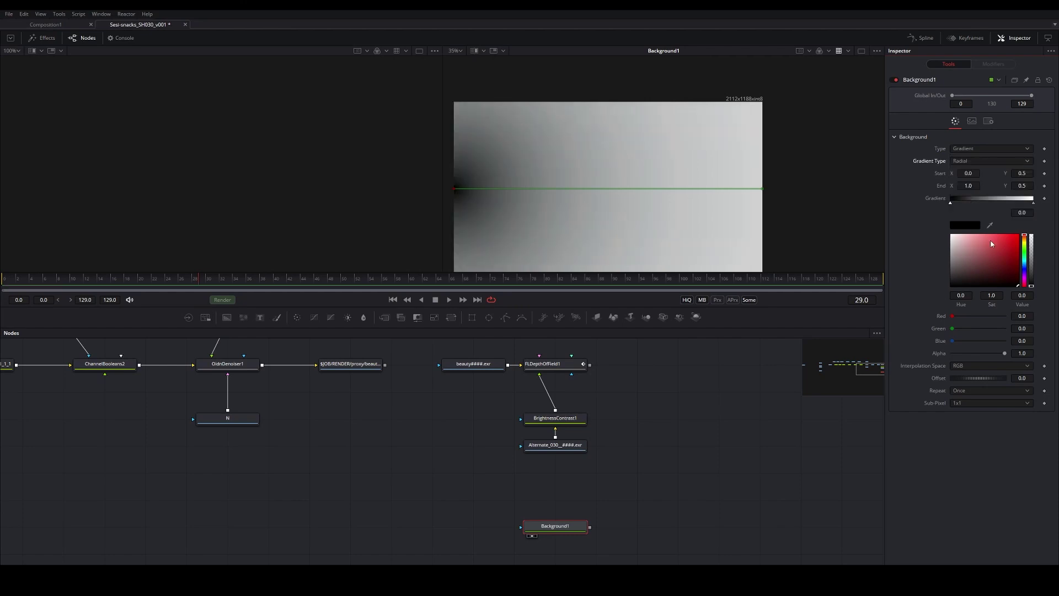
Colour the gradient's start a pale pinkish grey and its end orange with hue 0.064, saturation 0.843 and value 0.795.
{"action": "left_click_drag", "start_coordinate": [960, 241], "coordinate": [958, 246]}
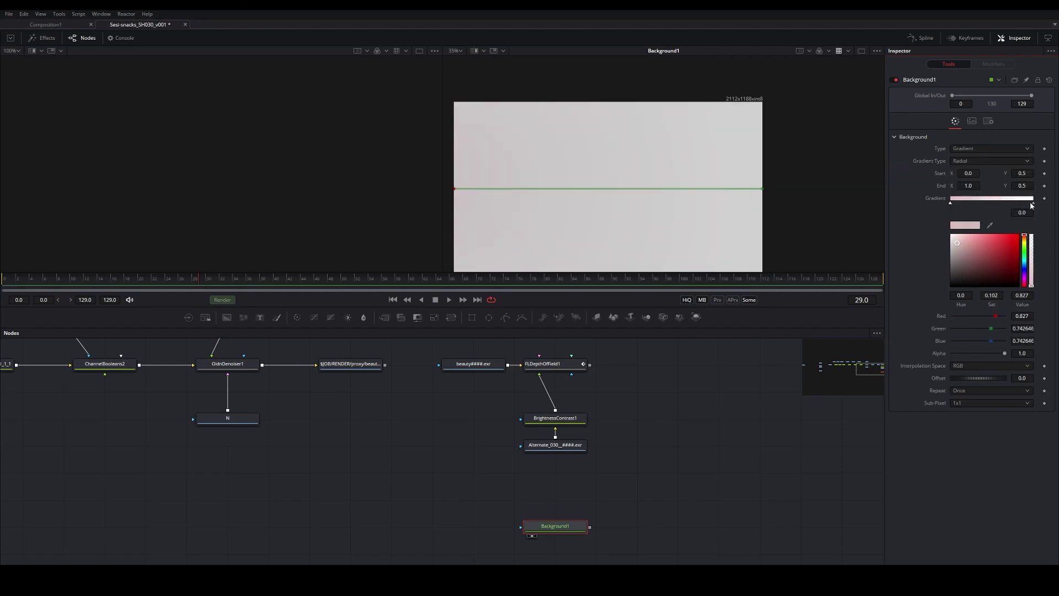
{"action": "left_click", "coordinate": [1032, 204]}
{"action": "left_click", "coordinate": [1008, 245]}
{"action": "left_click_drag", "start_coordinate": [1024, 243], "coordinate": [1025, 237]}
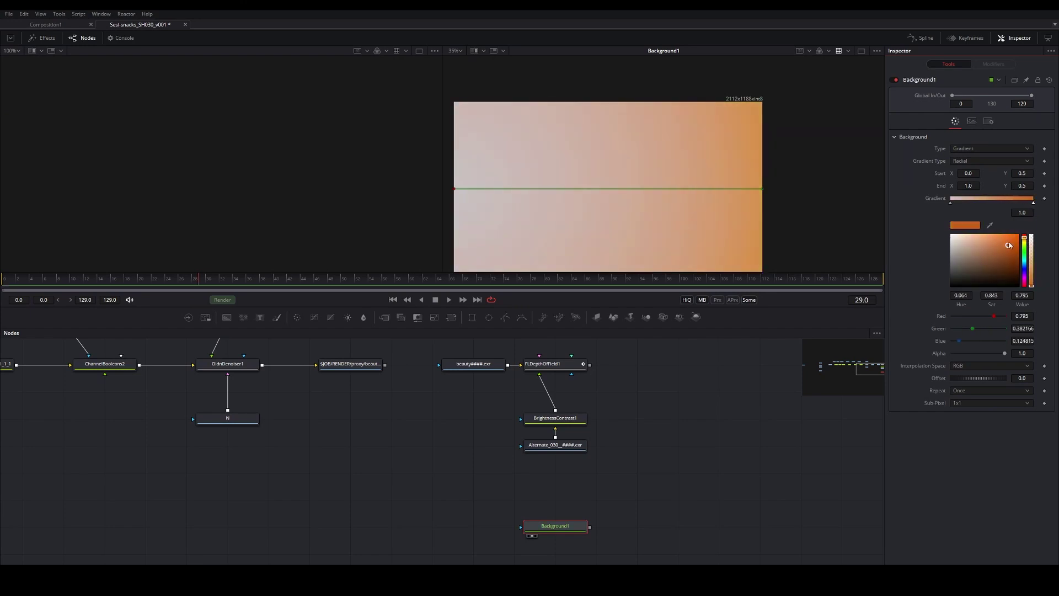
Move the radial gradient's start to about 0.43, 0.47 and its end to about 1.03, 0.49, and save.
{"action": "left_click_drag", "start_coordinate": [455, 188], "coordinate": [598, 198]}
{"action": "key", "text": "ctrl+s"}
{"action": "left_click_drag", "start_coordinate": [760, 191], "coordinate": [772, 191]}
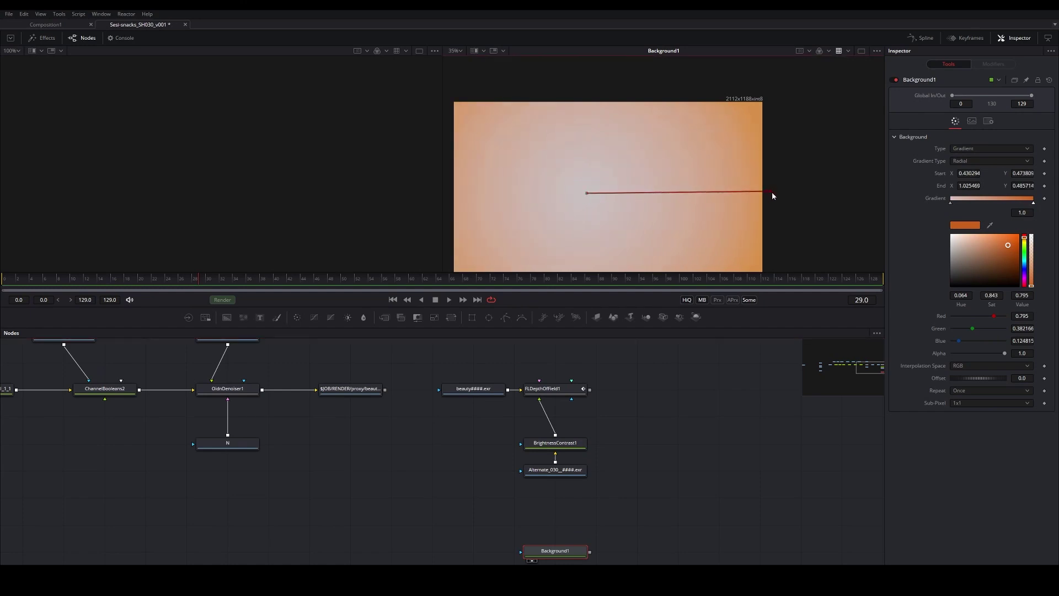
{"action": "key", "text": "ctrl+s"}
Add a Merge node fed by Background1, placing it beside FLDepthOfField1 with Background1 below it.
{"action": "scroll", "coordinate": [587, 505], "scroll_direction": "down", "scroll_amount": 2}
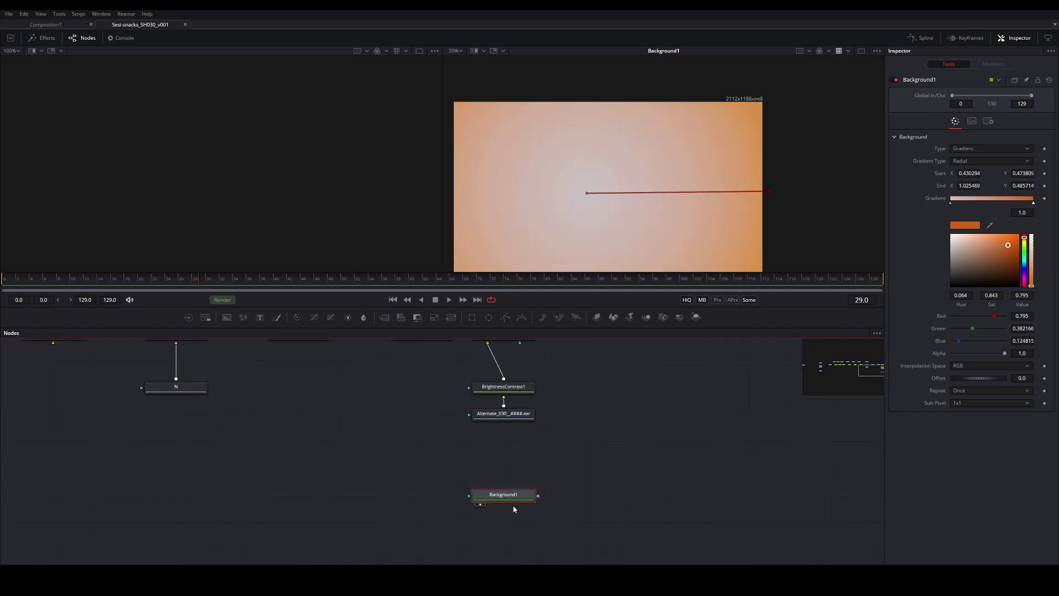
{"action": "key", "text": "shift+space"}
{"action": "type", "text": "merge"}
{"action": "key", "text": "Return"}
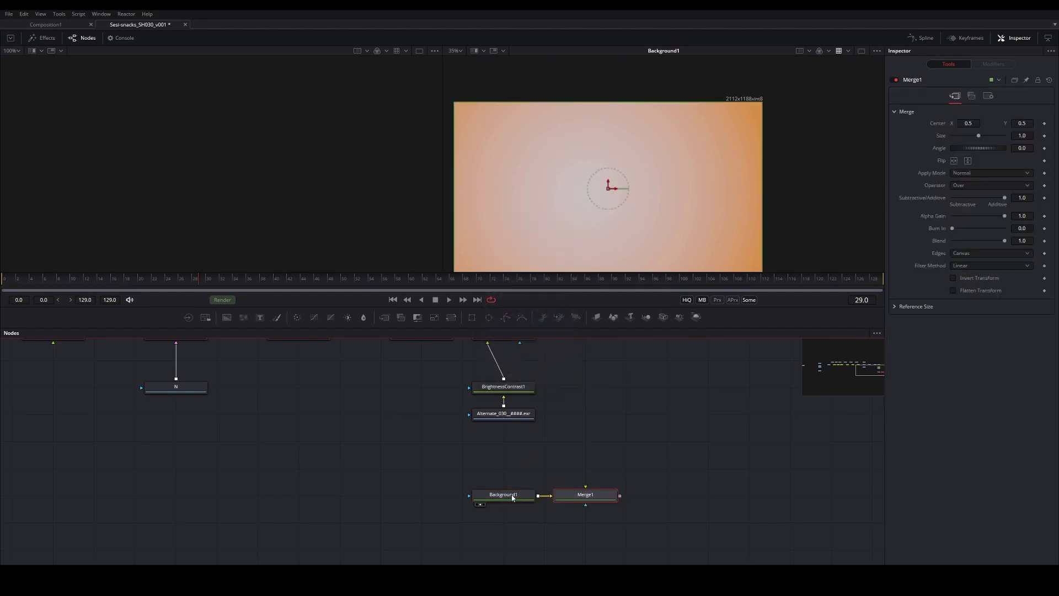
{"action": "left_click_drag", "start_coordinate": [520, 533], "coordinate": [566, 398]}
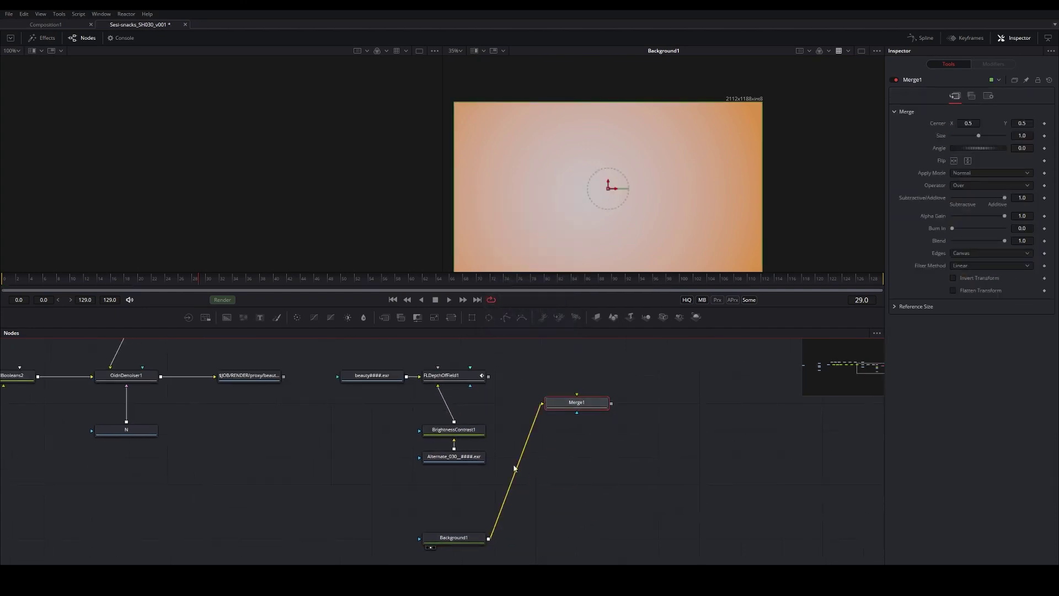
{"action": "left_click_drag", "start_coordinate": [462, 536], "coordinate": [585, 508]}
{"action": "left_click_drag", "start_coordinate": [576, 403], "coordinate": [576, 375]}
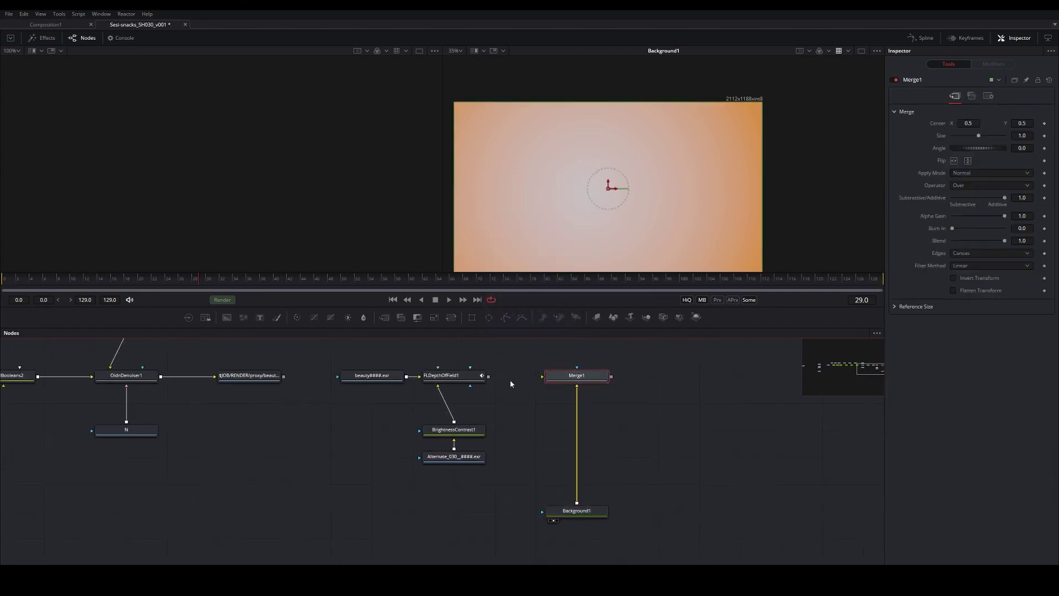
Connect FLDepthOfField1 as Merge1's foreground, view the merged result, and save the composition.
{"action": "left_click_drag", "start_coordinate": [489, 376], "coordinate": [543, 376]}
{"action": "key", "text": "2"}
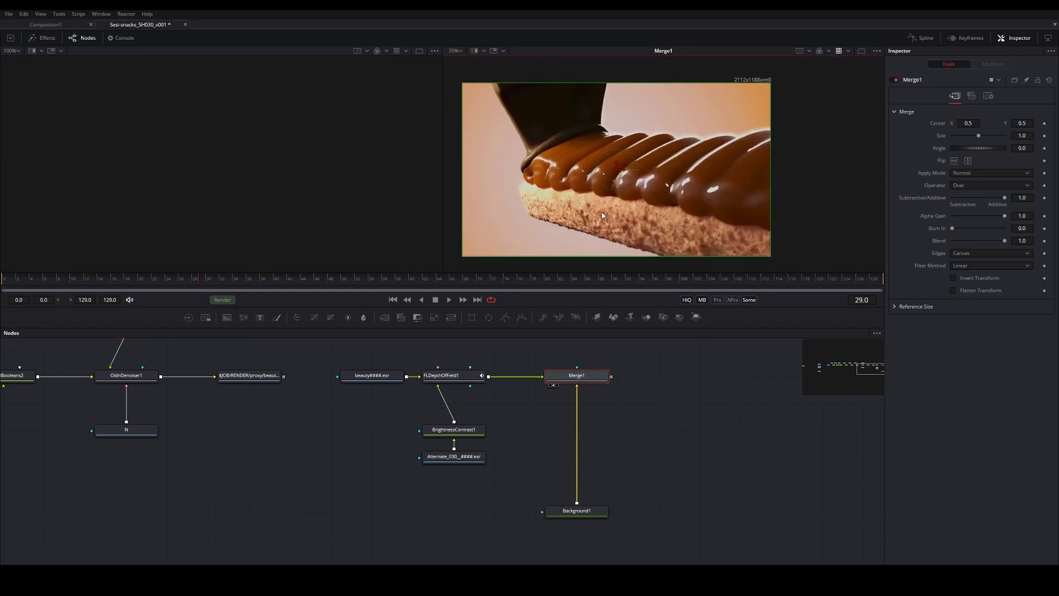
{"action": "scroll", "coordinate": [568, 192], "scroll_direction": "up", "scroll_amount": 2}
{"action": "key", "text": "ctrl+s"}
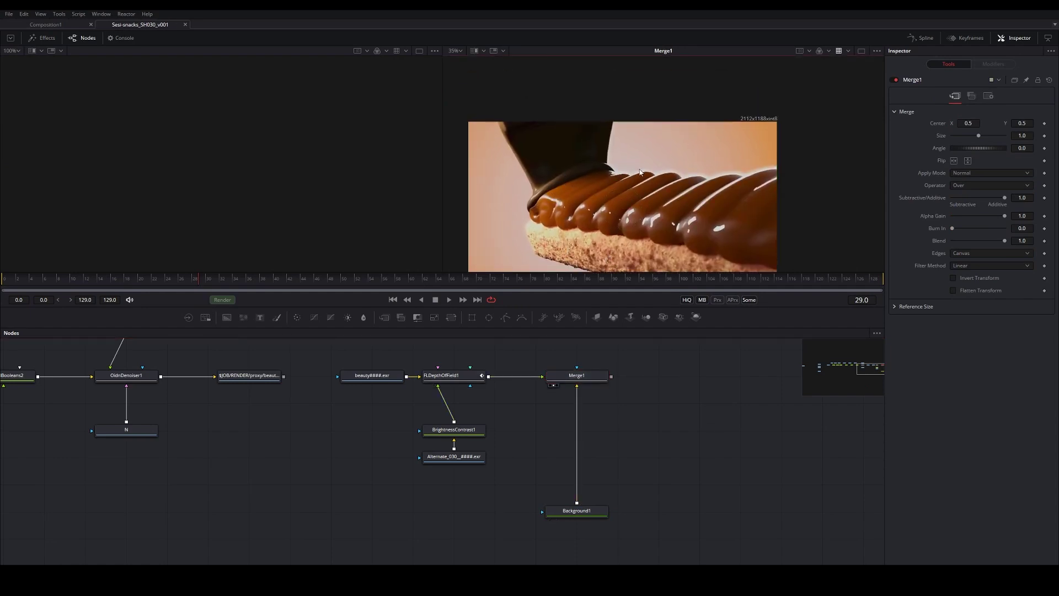
{"action": "scroll", "coordinate": [653, 170], "scroll_direction": "up", "scroll_amount": 2}
{"action": "scroll", "coordinate": [653, 170], "scroll_direction": "down", "scroll_amount": 2}
{"action": "scroll", "coordinate": [651, 143], "scroll_direction": "down", "scroll_amount": 2}
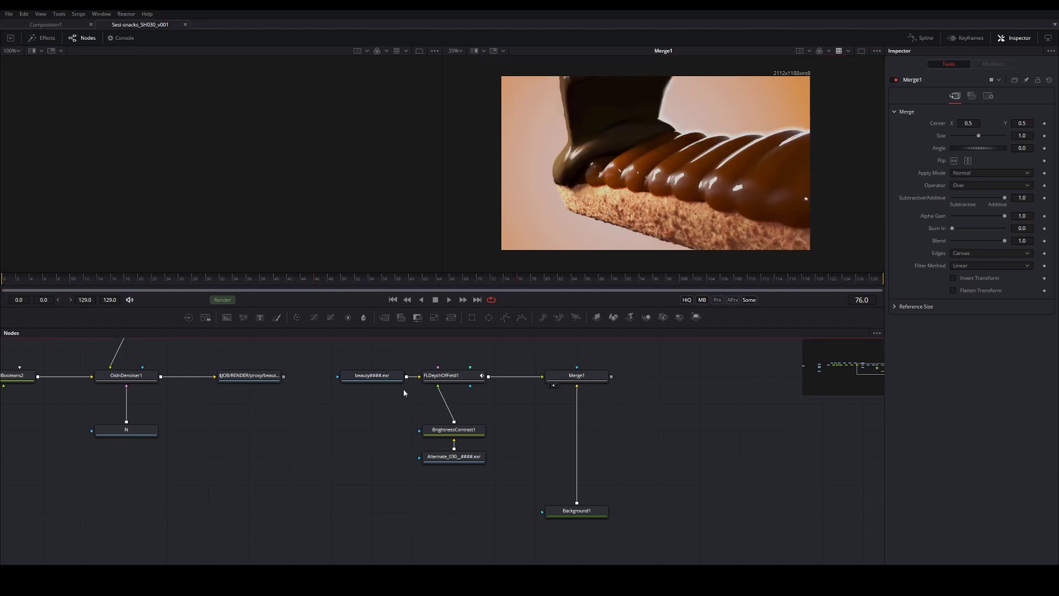
Shift the depth of field, depth pass, merge and background nodes away from the beauty loader, save, and view the beauty image.
{"action": "left_click_drag", "start_coordinate": [630, 357], "coordinate": [436, 543]}
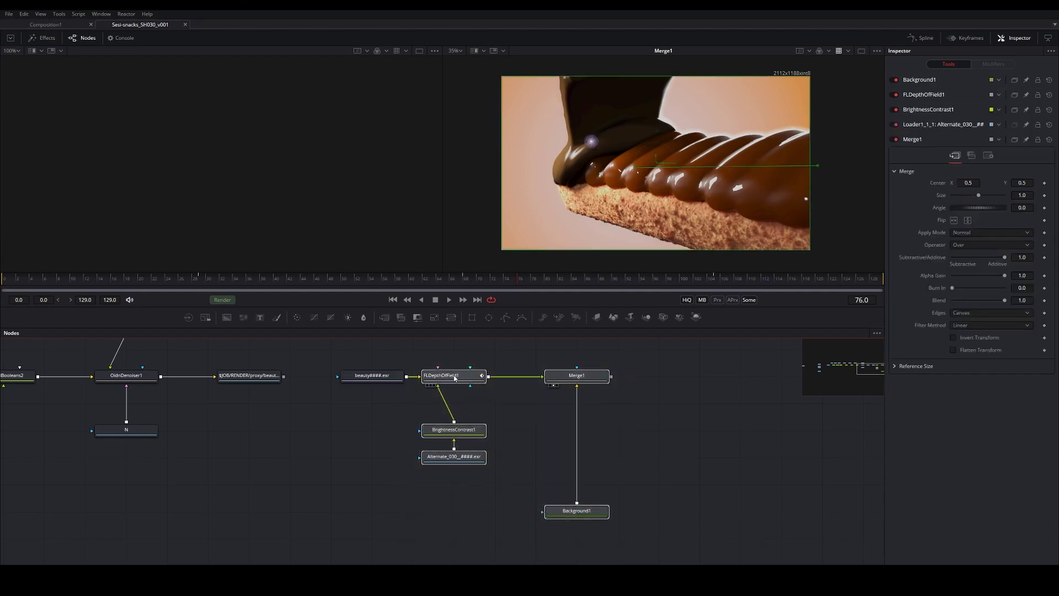
{"action": "left_click_drag", "start_coordinate": [451, 377], "coordinate": [615, 376]}
{"action": "left_click", "coordinate": [371, 377]}
{"action": "key", "text": "ctrl+s"}
{"action": "key", "text": "2"}
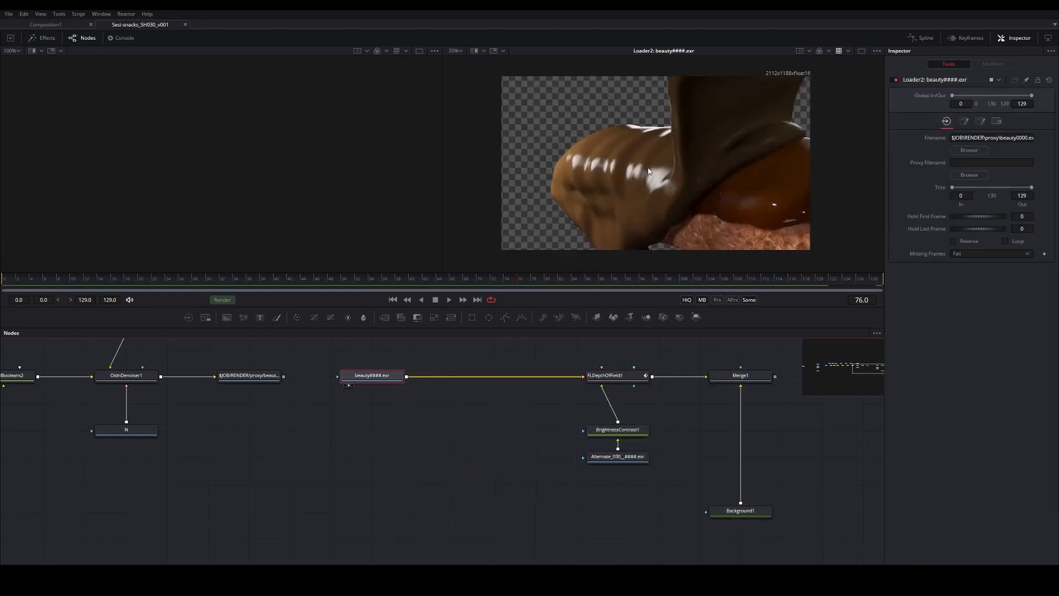
Check puzzleMatte2 and puzzleMatte, paste a copy of puzzleMatte above the beauty chain, view it, and save.
{"action": "left_click_drag", "start_coordinate": [338, 430], "coordinate": [421, 446]}
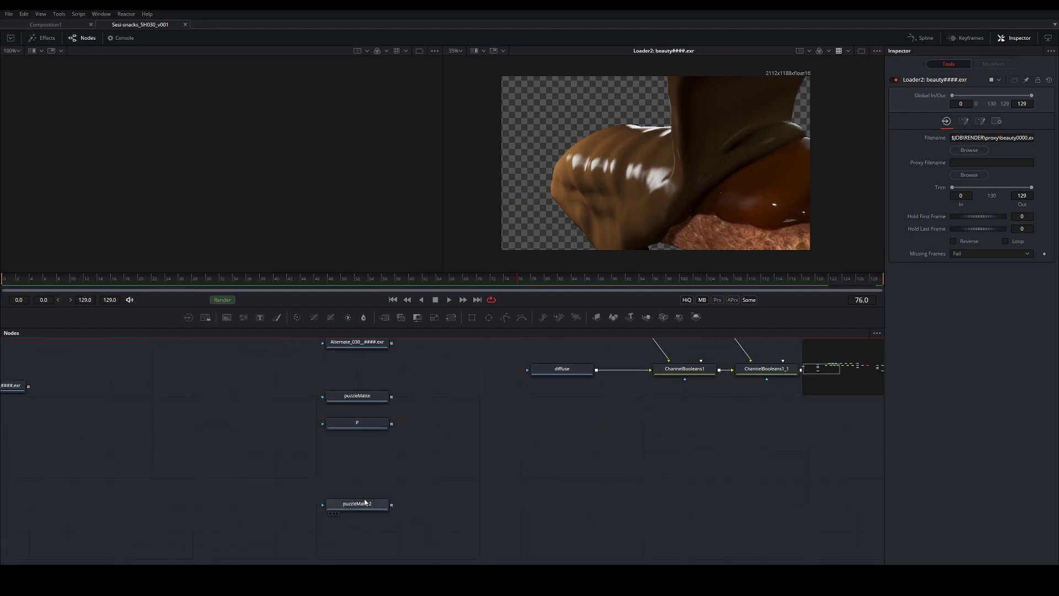
{"action": "left_click", "coordinate": [369, 503]}
{"action": "key", "text": "2"}
{"action": "left_click", "coordinate": [360, 394]}
{"action": "key", "text": "2"}
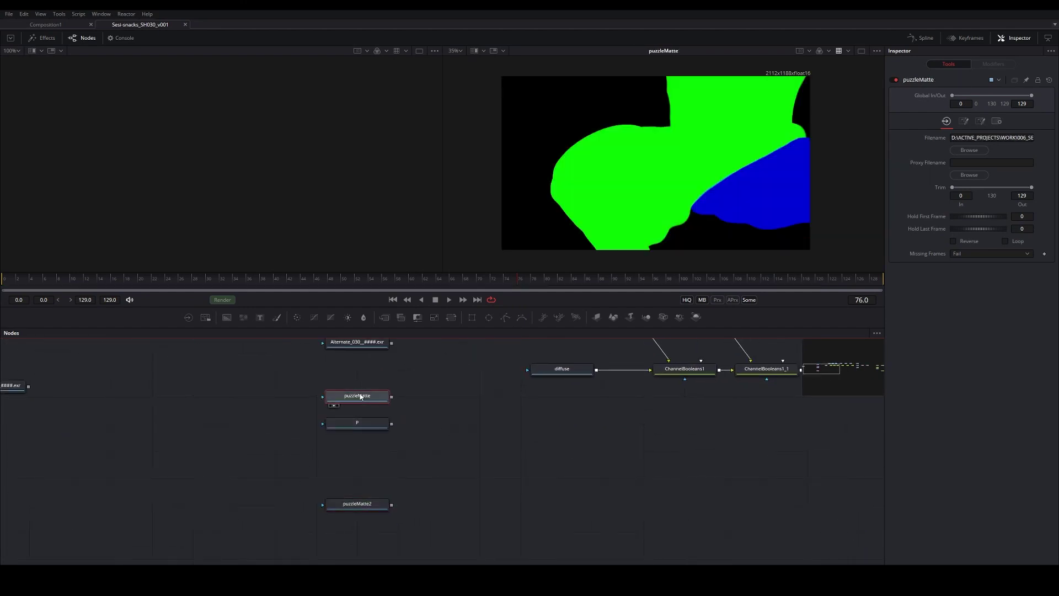
{"action": "left_click_drag", "start_coordinate": [564, 429], "coordinate": [470, 476]}
{"action": "left_click", "coordinate": [484, 415]}
{"action": "key", "text": "ctrl+v"}
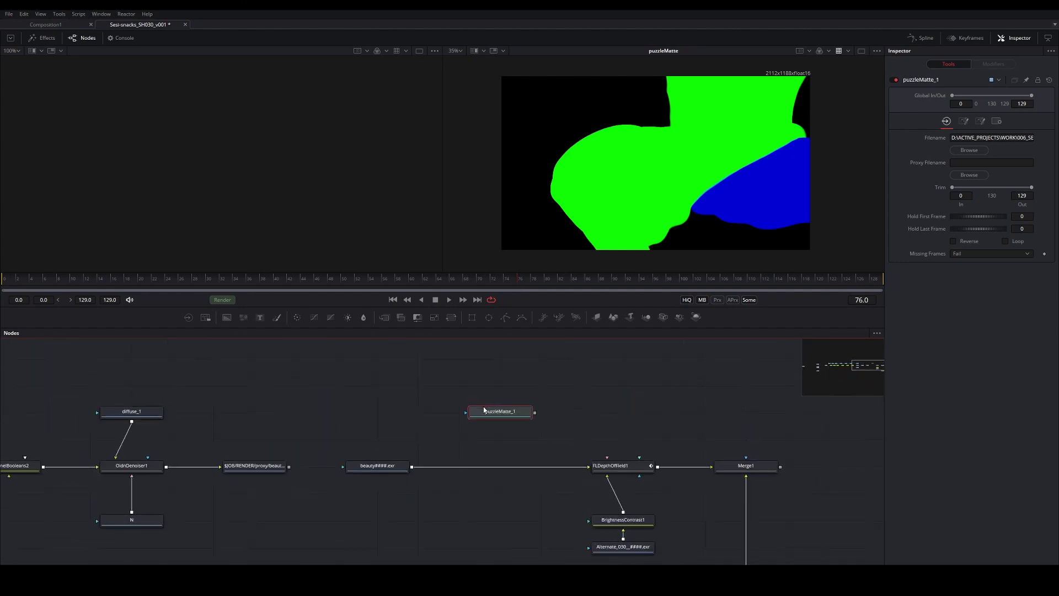
{"action": "left_click_drag", "start_coordinate": [486, 411], "coordinate": [492, 392]}
{"action": "key", "text": "2"}
{"action": "key", "text": "ctrl+s"}
Insert a Color Corrector after the beauty loader, connect puzzleMatte_1 as its mask, and view the result.
{"action": "left_click", "coordinate": [384, 467]}
{"action": "key", "text": "shift+space"}
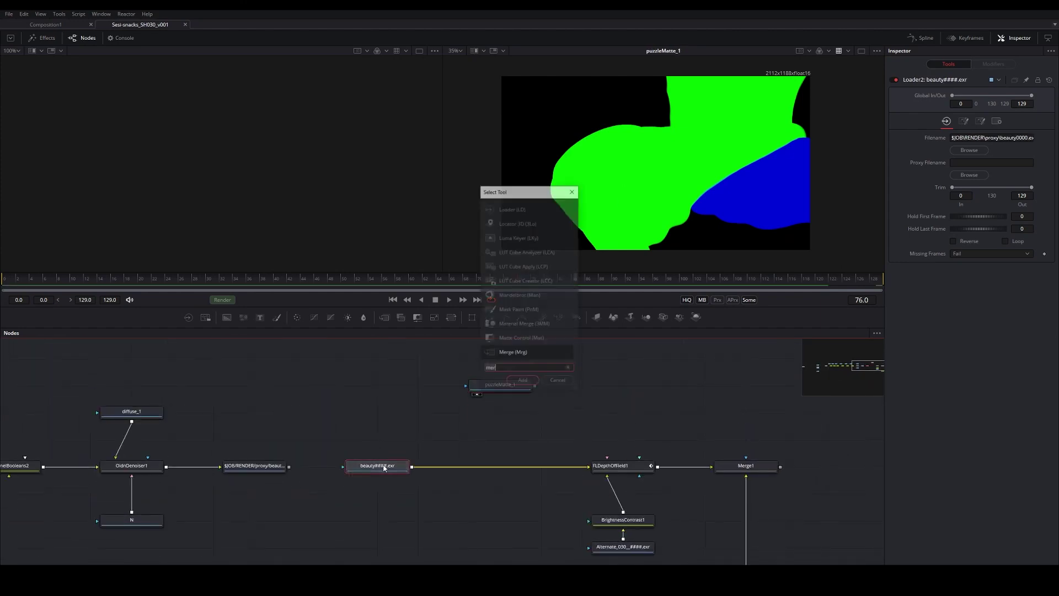
{"action": "type", "text": "color"}
{"action": "key", "text": "Return"}
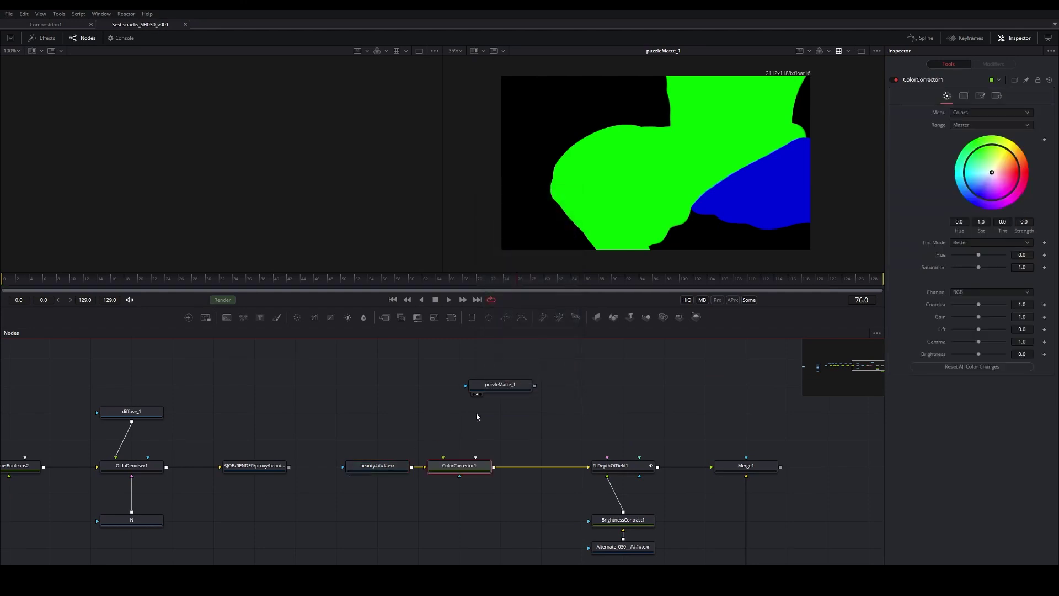
{"action": "left_click_drag", "start_coordinate": [535, 388], "coordinate": [464, 467]}
{"action": "left_click", "coordinate": [487, 487]}
{"action": "key", "text": "2"}
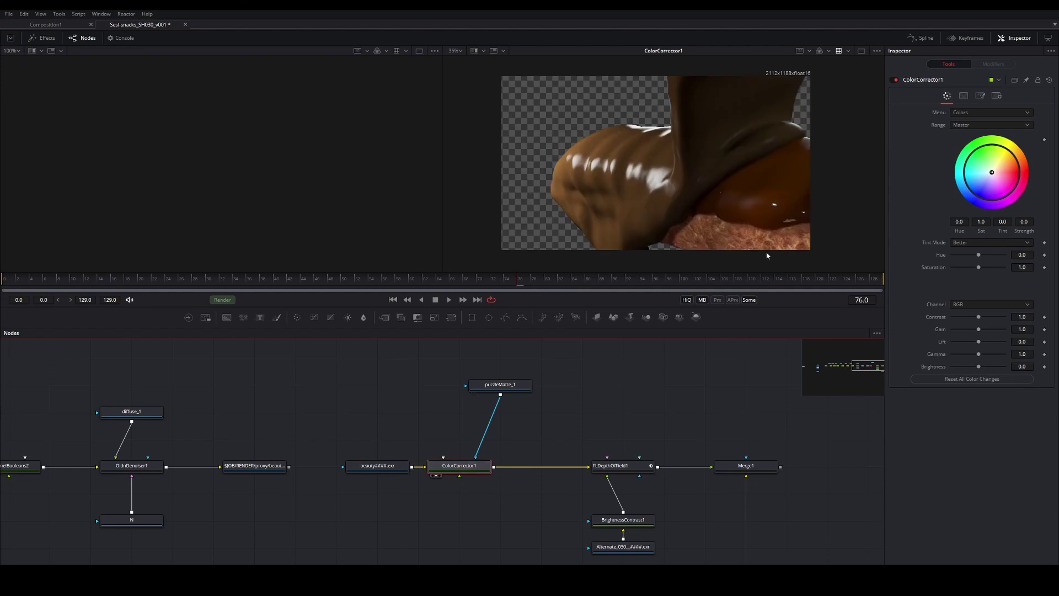
Check ColorCorrector1's correction and mask settings, and compare the colour regions of puzzleMatte_1 with the corrected image.
{"action": "mouse_move", "coordinate": [988, 176]}
{"action": "left_mouse_down"}
{"action": "mouse_move", "coordinate": [1017, 177]}
{"action": "mouse_move", "coordinate": [991, 173]}
{"action": "left_mouse_up"}
{"action": "left_click", "coordinate": [964, 96]}
{"action": "left_click", "coordinate": [980, 96]}
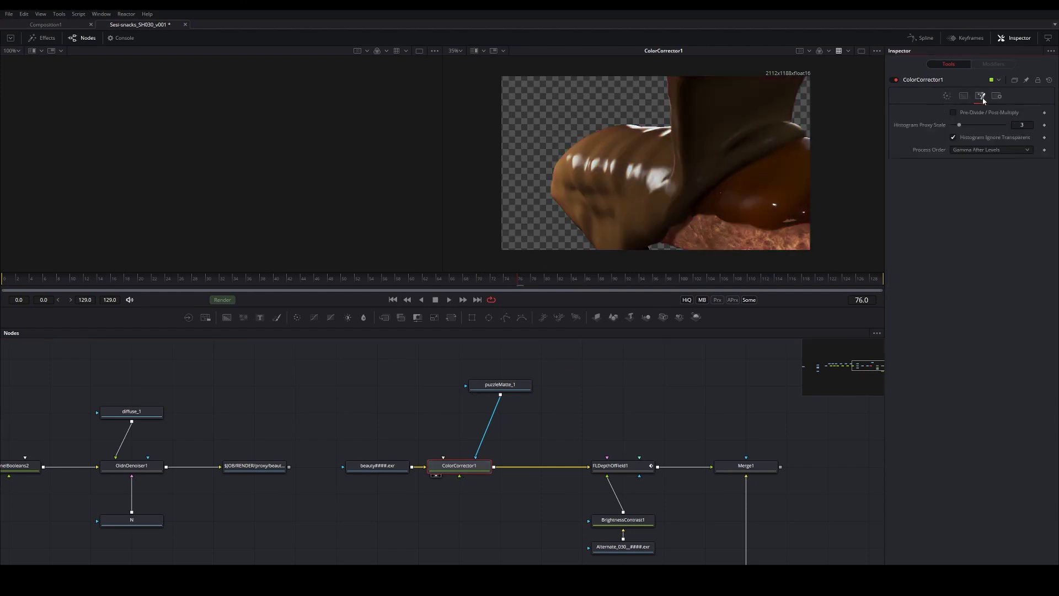
{"action": "left_click", "coordinate": [998, 96]}
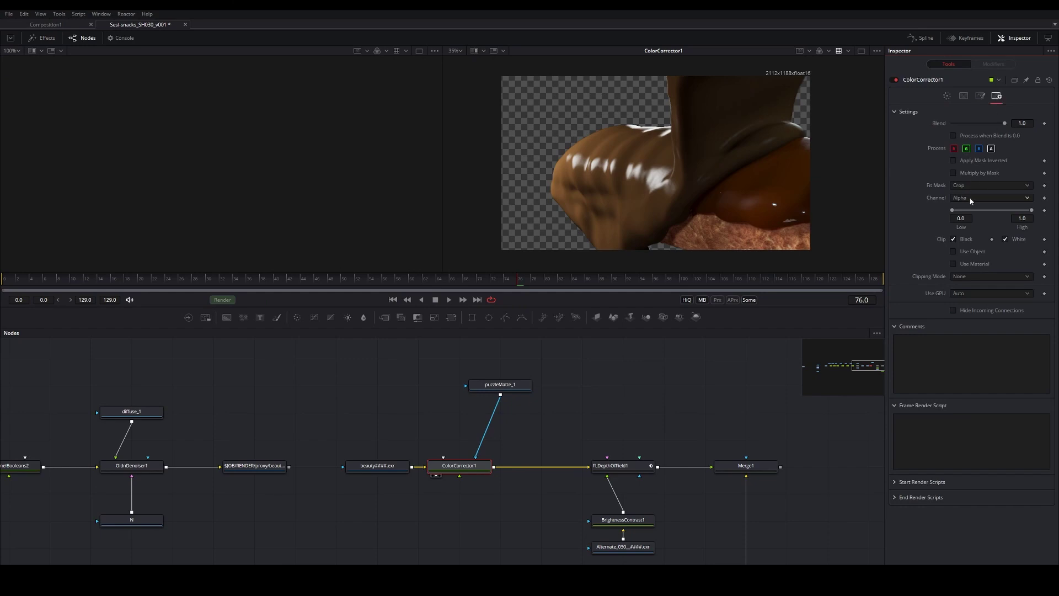
{"action": "left_click", "coordinate": [500, 385]}
{"action": "key", "text": "2"}
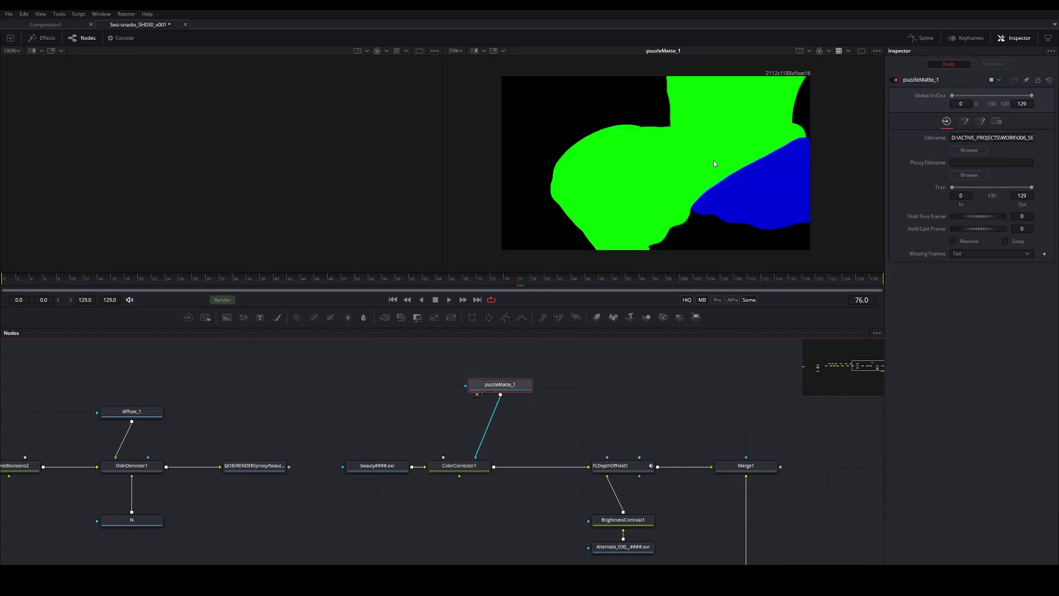
{"action": "left_click", "coordinate": [459, 465]}
{"action": "key", "text": "2"}
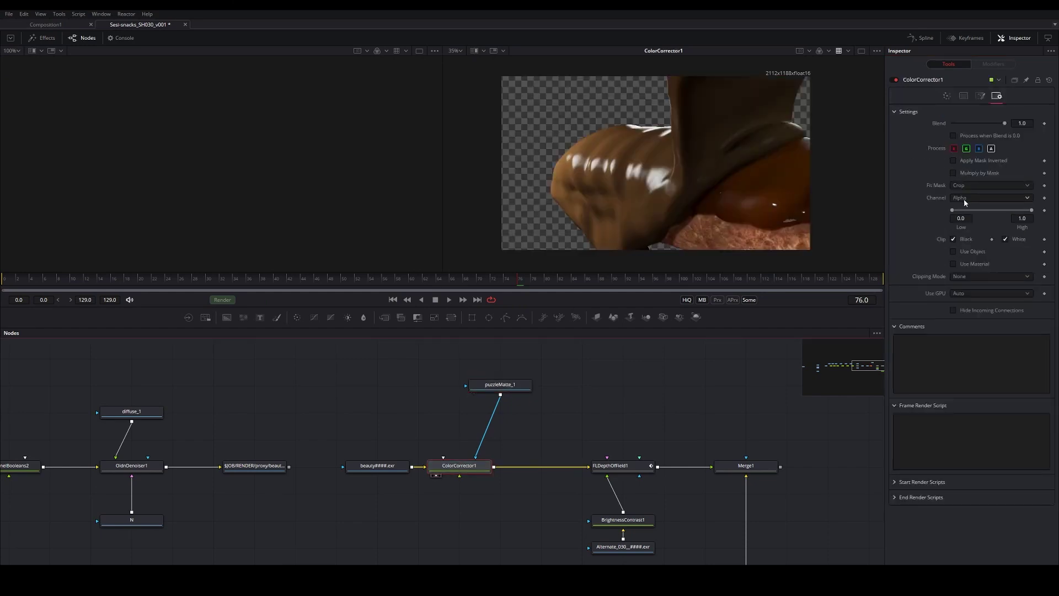
Set ColorCorrector1's mask channel to Green, view the result, and save the composition.
{"action": "left_click", "coordinate": [966, 198]}
{"action": "left_click", "coordinate": [951, 187]}
{"action": "left_click", "coordinate": [468, 463]}
{"action": "key", "text": "2"}
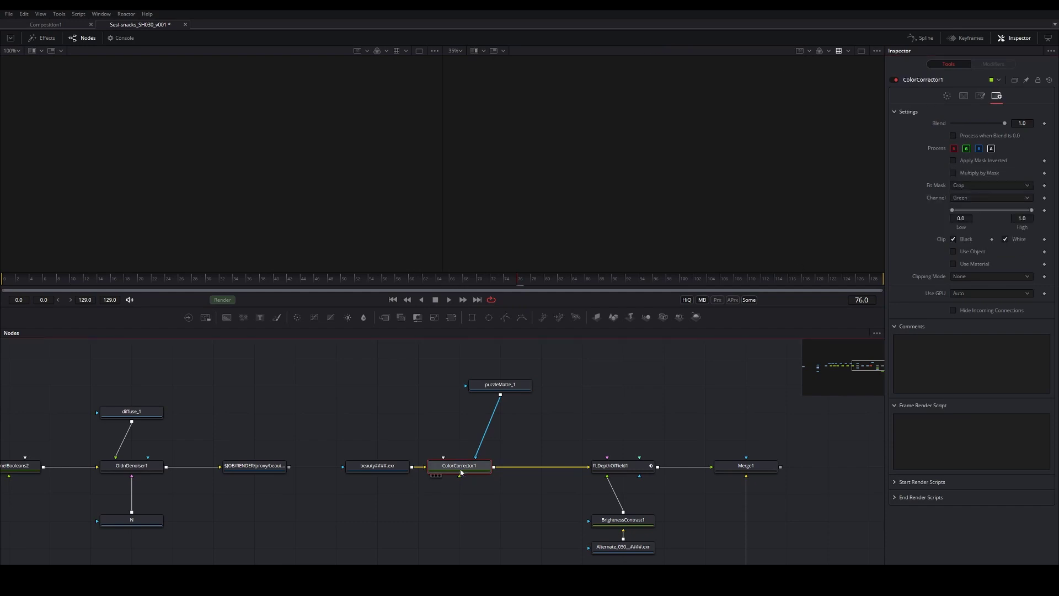
{"action": "key", "text": "2"}
{"action": "key", "text": "ctrl+s"}
Lower ColorCorrector1's gain to 0.89 and gamma to 0.94, and save the composition.
{"action": "left_click", "coordinate": [946, 97]}
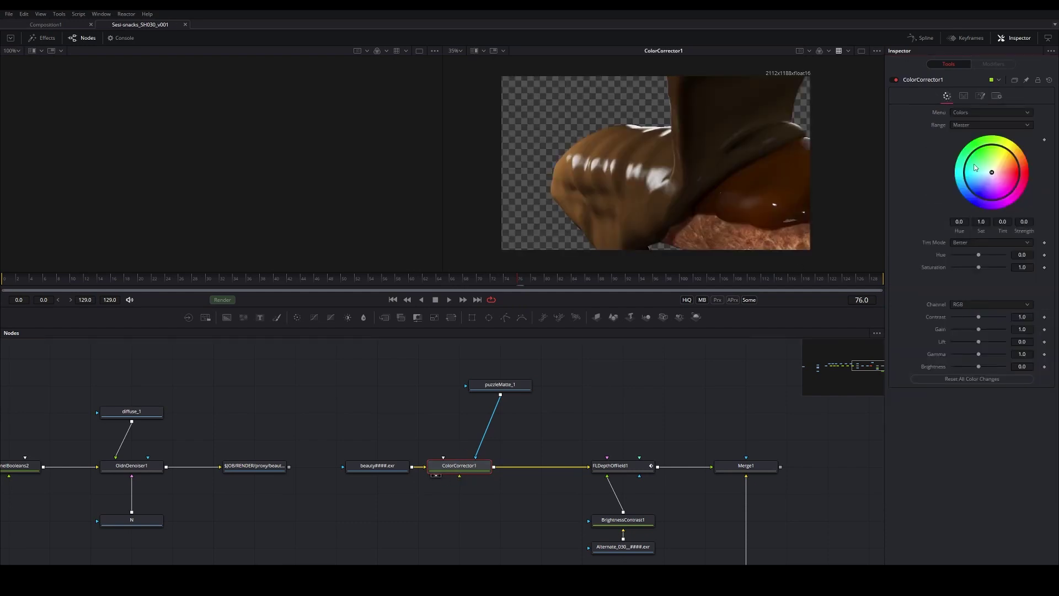
{"action": "left_click_drag", "start_coordinate": [979, 330], "coordinate": [975, 330]}
{"action": "left_click_drag", "start_coordinate": [980, 355], "coordinate": [979, 358]}
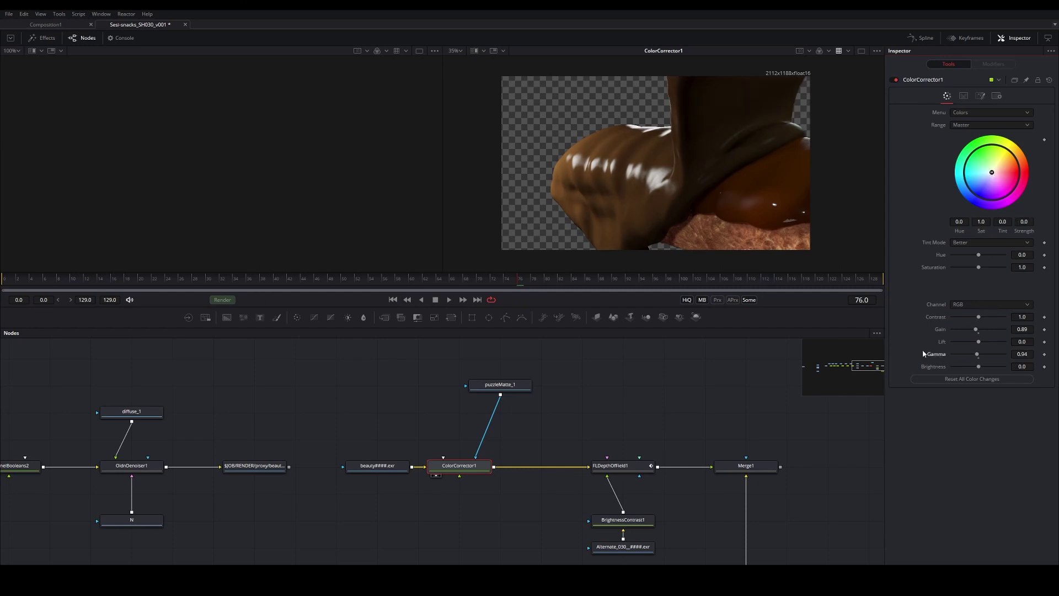
{"action": "key", "text": "ctrl+s"}
Check the merged result, add a Color Corrector after Merge1, view its output, and save the composition.
{"action": "left_click", "coordinate": [623, 466]}
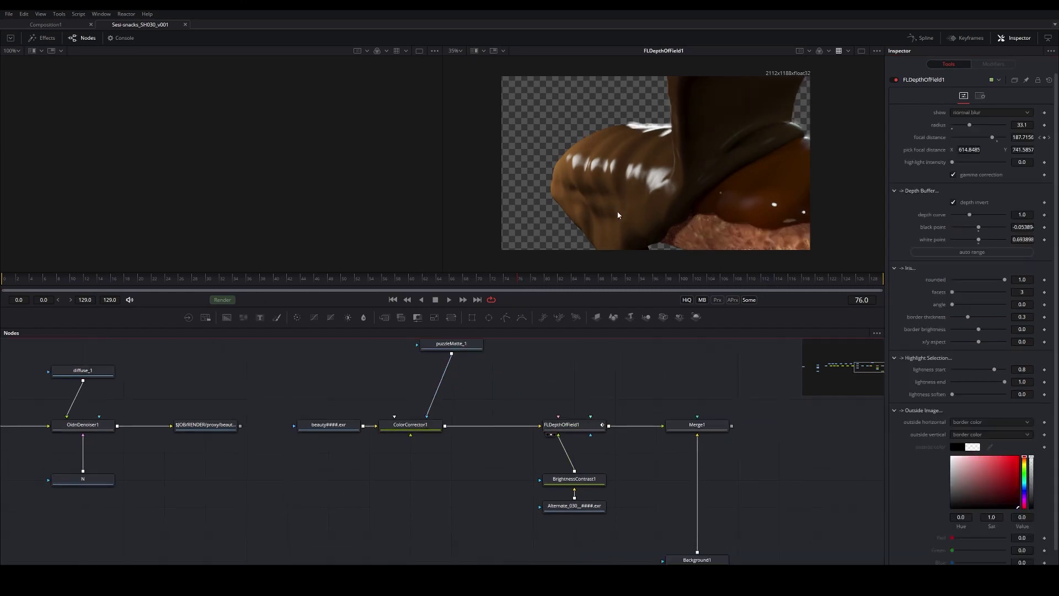
{"action": "left_click", "coordinate": [696, 424]}
{"action": "key", "text": "2"}
{"action": "left_click", "coordinate": [764, 466]}
{"action": "left_click", "coordinate": [701, 429]}
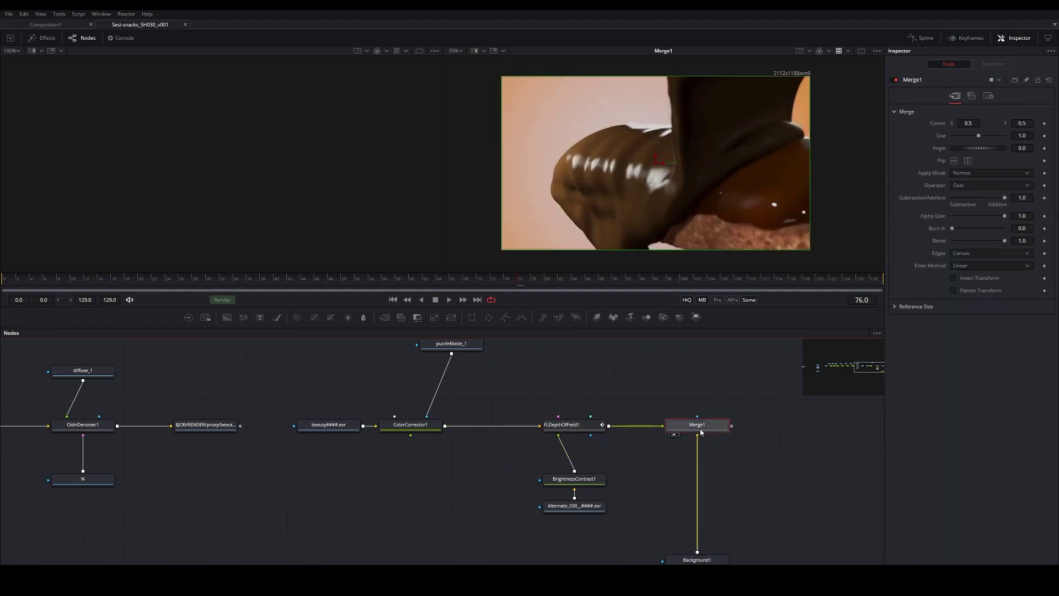
{"action": "key", "text": "shift+space"}
{"action": "type", "text": "cc"}
{"action": "key", "text": "Return"}
{"action": "key", "text": "ctrl+s"}
{"action": "key", "text": "2"}
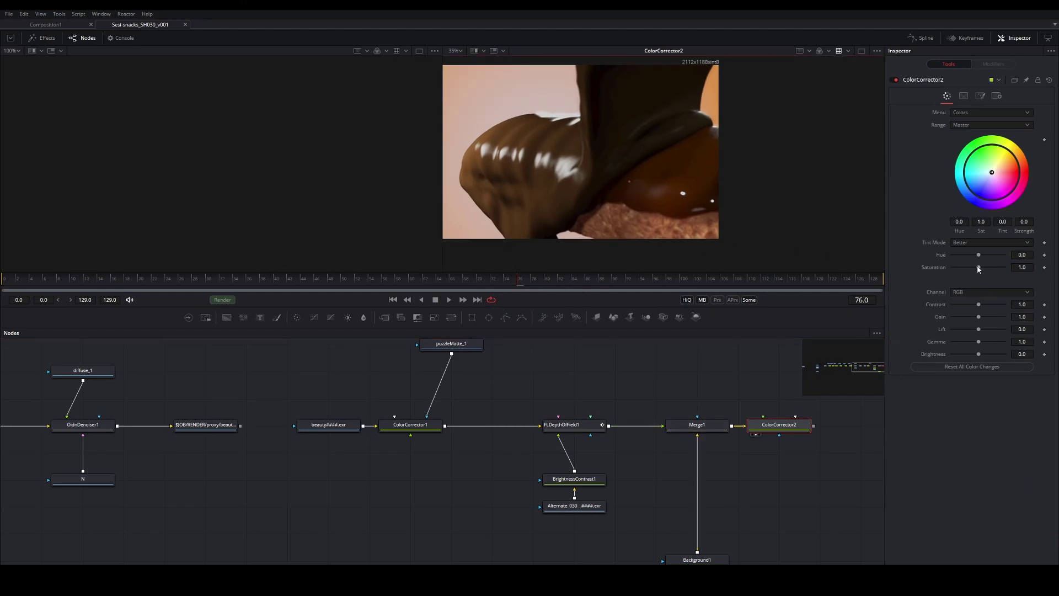
Set ColorCorrector2's saturation to 1.11 and gain to 1.63, and save the composition.
{"action": "left_click_drag", "start_coordinate": [978, 268], "coordinate": [982, 269]}
{"action": "key", "text": "ctrl+s"}
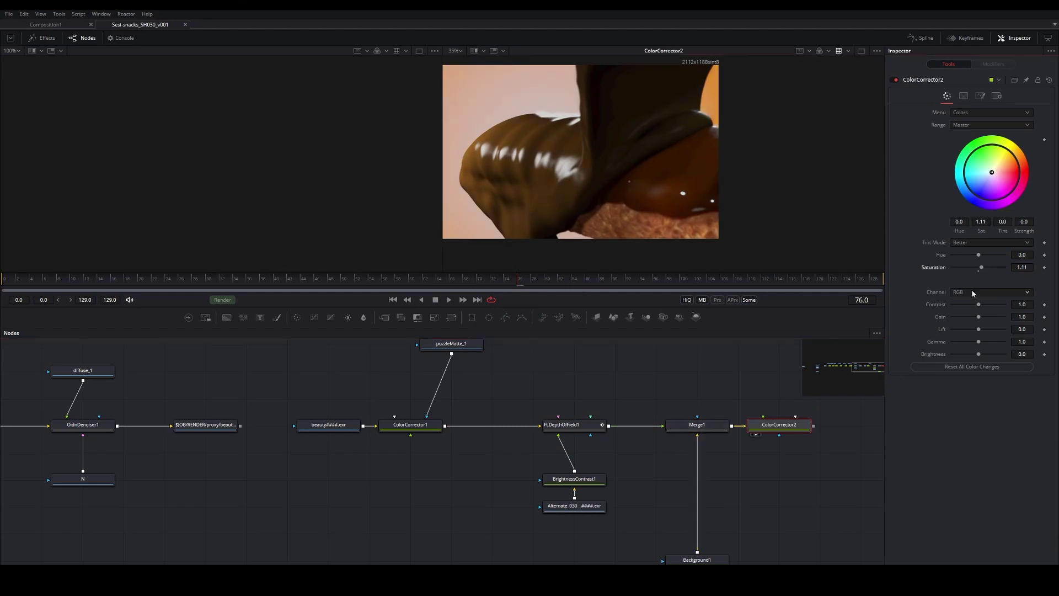
{"action": "left_click_drag", "start_coordinate": [978, 317], "coordinate": [982, 321]}
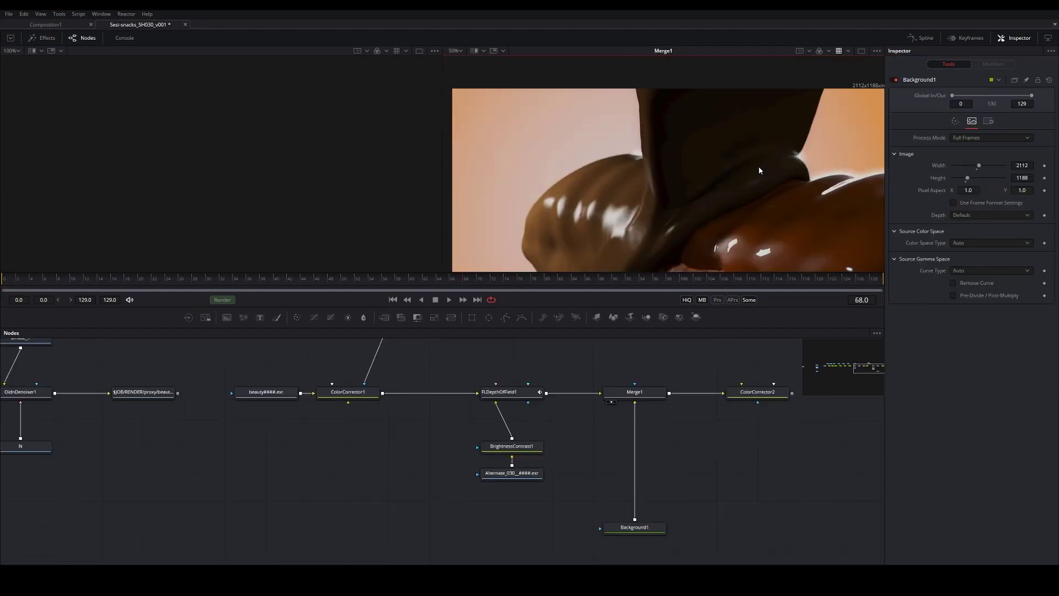
{"action": "key", "text": "ctrl+s"}
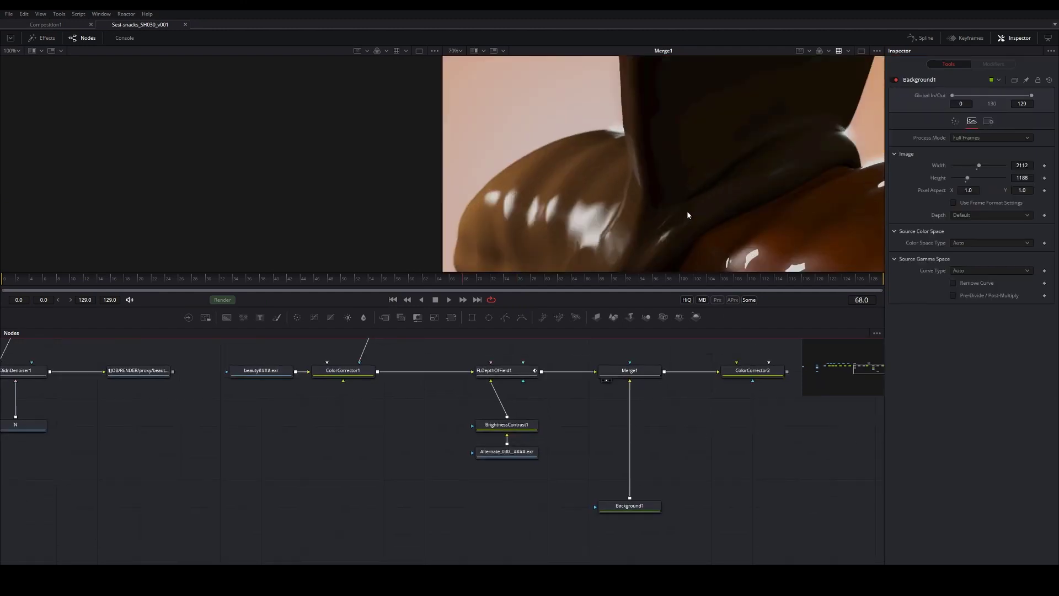
Inspect the dark chocolate in the merged image, set Background1's depth to float16, and save the composition.
{"action": "scroll", "coordinate": [687, 210], "scroll_direction": "up", "scroll_amount": 3}
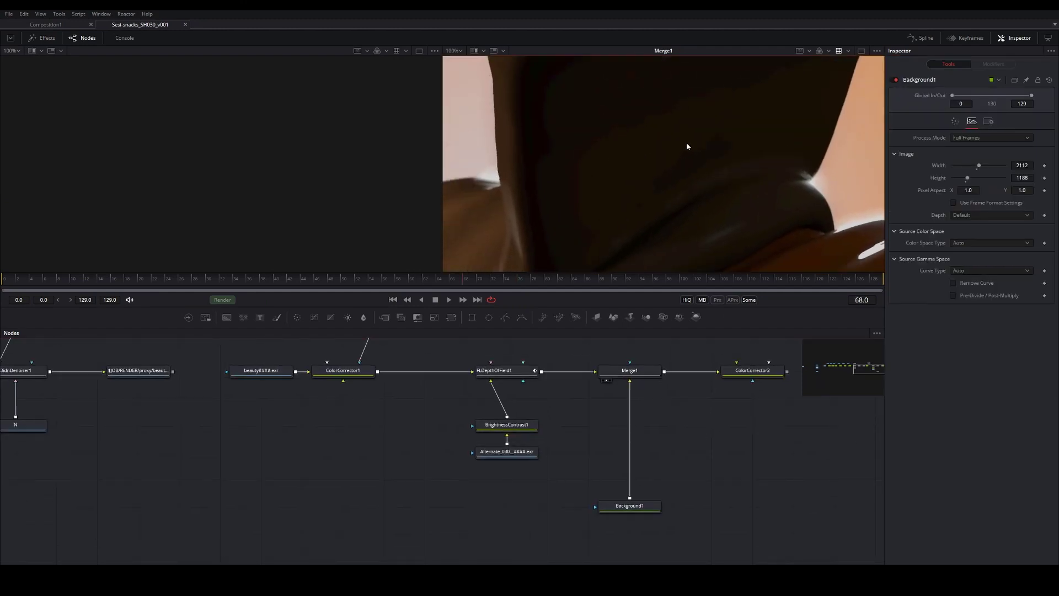
{"action": "left_click", "coordinate": [629, 505]}
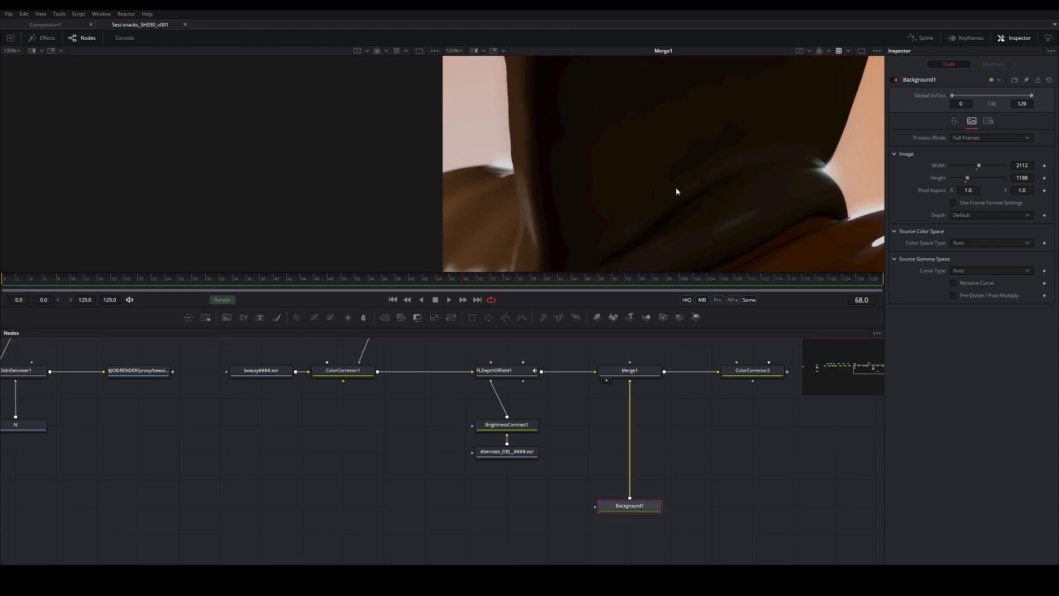
{"action": "scroll", "coordinate": [677, 191], "scroll_direction": "down", "scroll_amount": 2}
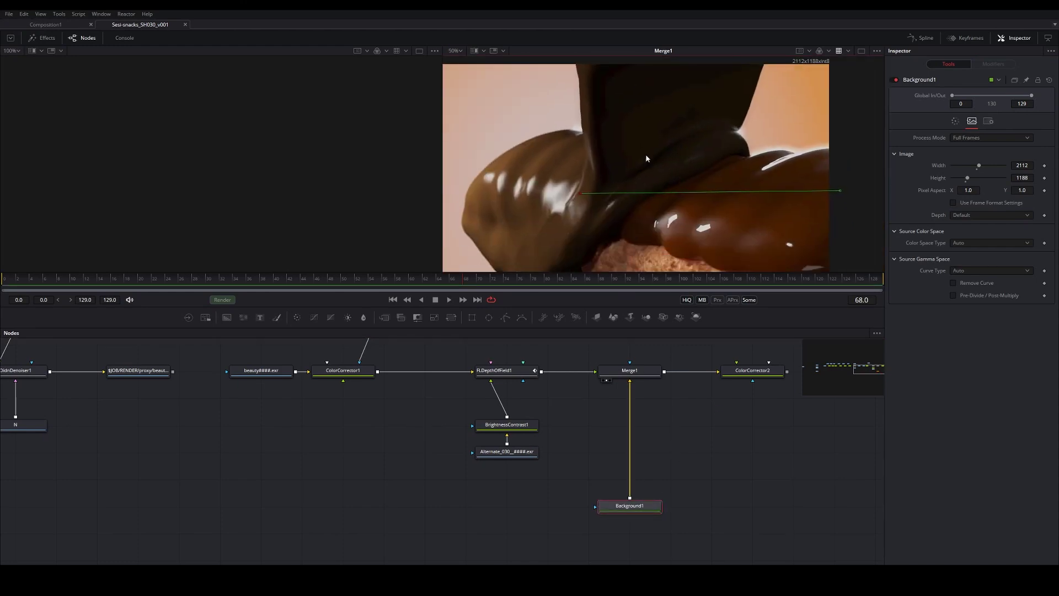
{"action": "left_click", "coordinate": [968, 215]}
{"action": "left_click", "coordinate": [968, 215]}
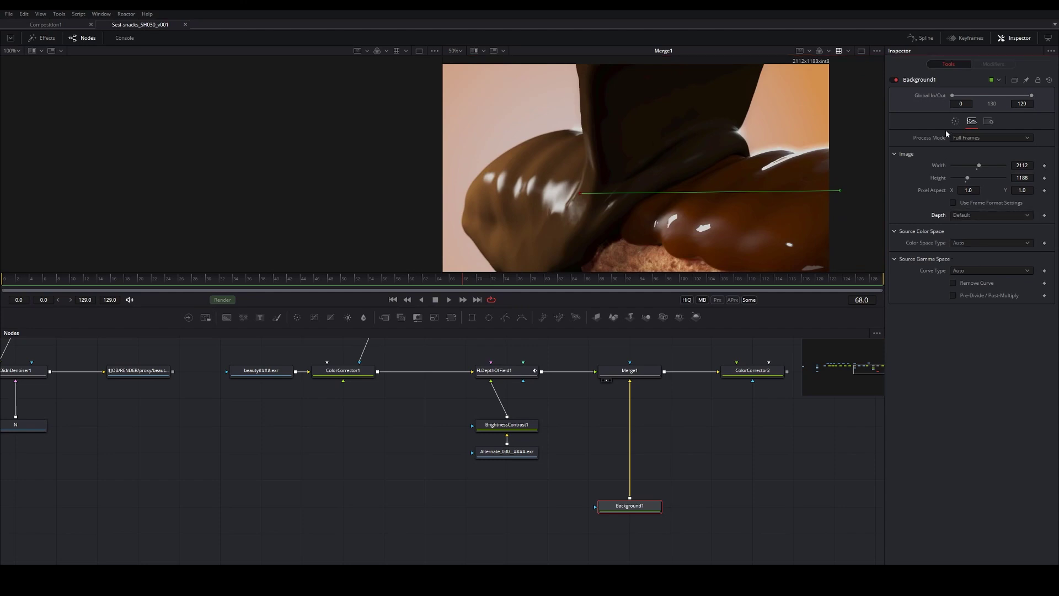
{"action": "left_click", "coordinate": [955, 121]}
{"action": "left_click", "coordinate": [972, 121]}
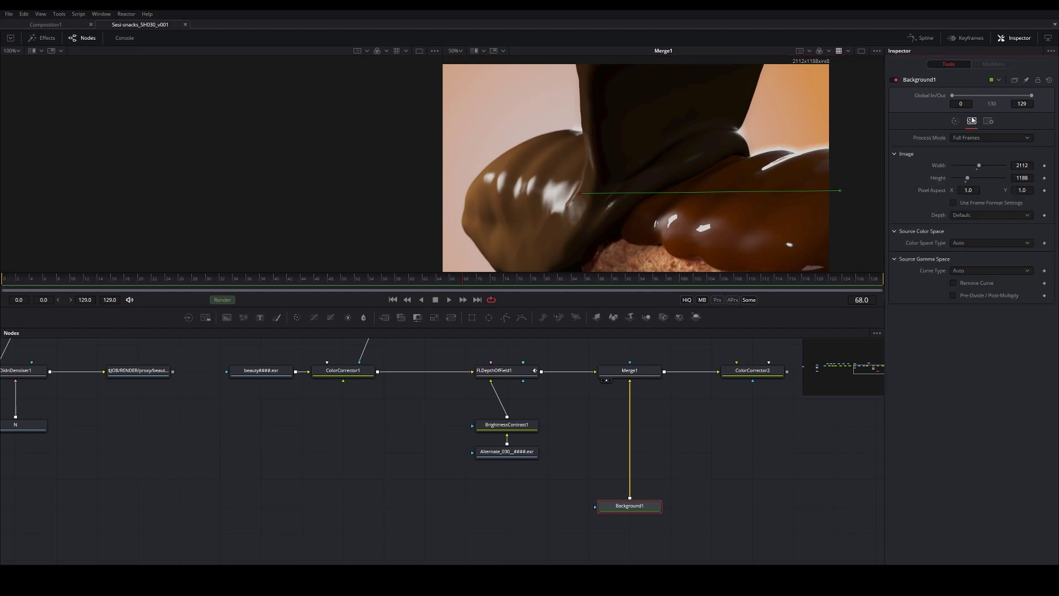
{"action": "left_click", "coordinate": [959, 214]}
{"action": "left_click", "coordinate": [962, 243]}
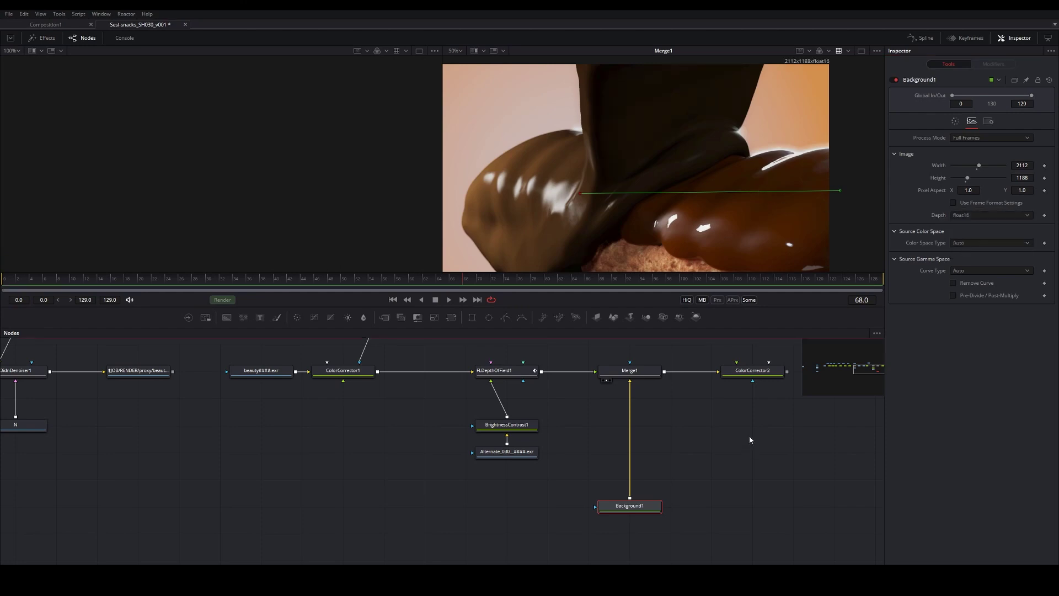
{"action": "scroll", "coordinate": [669, 224], "scroll_direction": "down", "scroll_amount": 1}
{"action": "key", "text": "ctrl+s"}
Inspect the merged image, view ColorCorrector2's output, and move ColorCorrector2 further away from Merge1.
{"action": "left_click", "coordinate": [745, 388]}
{"action": "left_click_drag", "start_coordinate": [684, 195], "coordinate": [665, 175]}
{"action": "scroll", "coordinate": [639, 178], "scroll_direction": "up", "scroll_amount": 3}
{"action": "scroll", "coordinate": [717, 419], "scroll_direction": "up", "scroll_amount": 1}
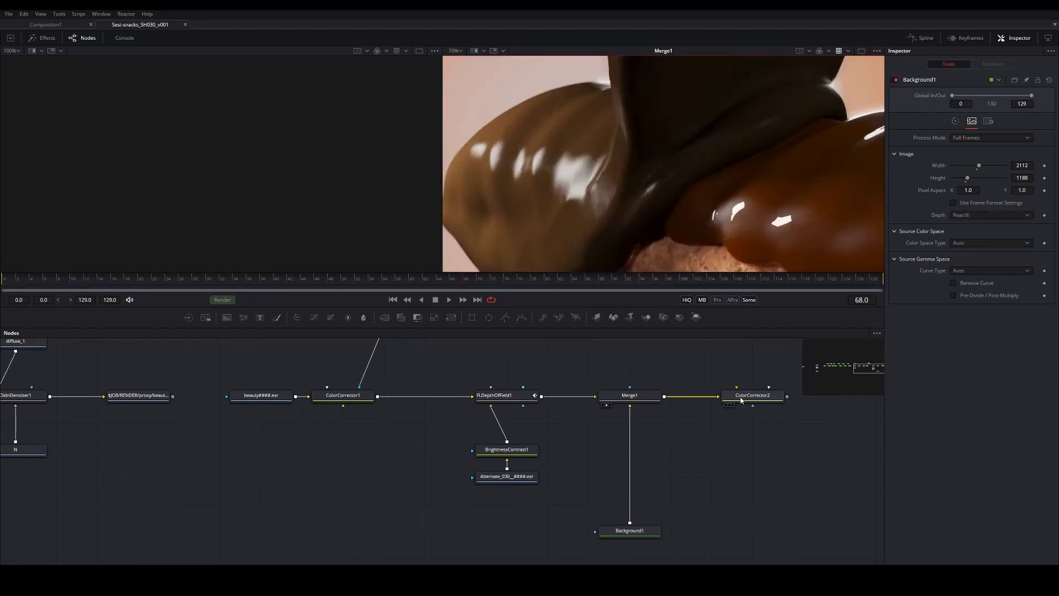
{"action": "left_click", "coordinate": [741, 400]}
{"action": "left_click_drag", "start_coordinate": [762, 432], "coordinate": [679, 415]}
{"action": "scroll", "coordinate": [685, 161], "scroll_direction": "down", "scroll_amount": 2}
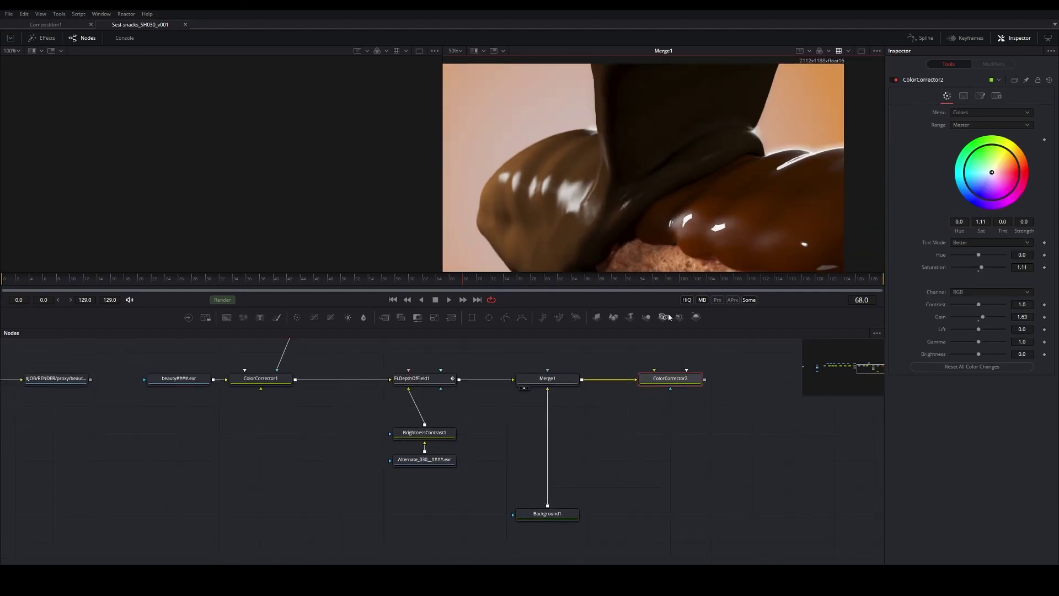
{"action": "key", "text": "2"}
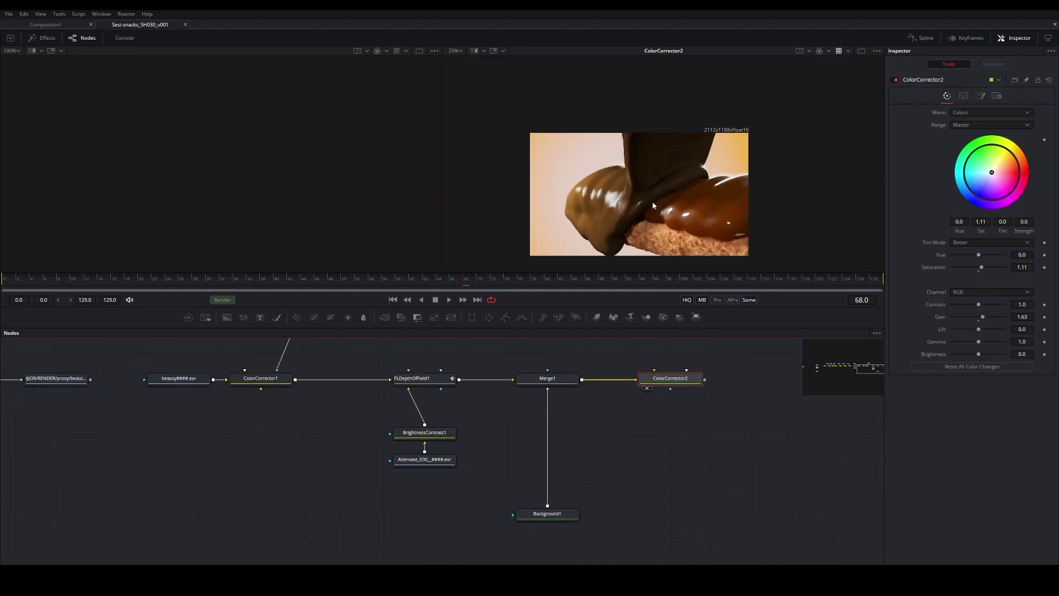
{"action": "left_click_drag", "start_coordinate": [738, 411], "coordinate": [562, 419]}
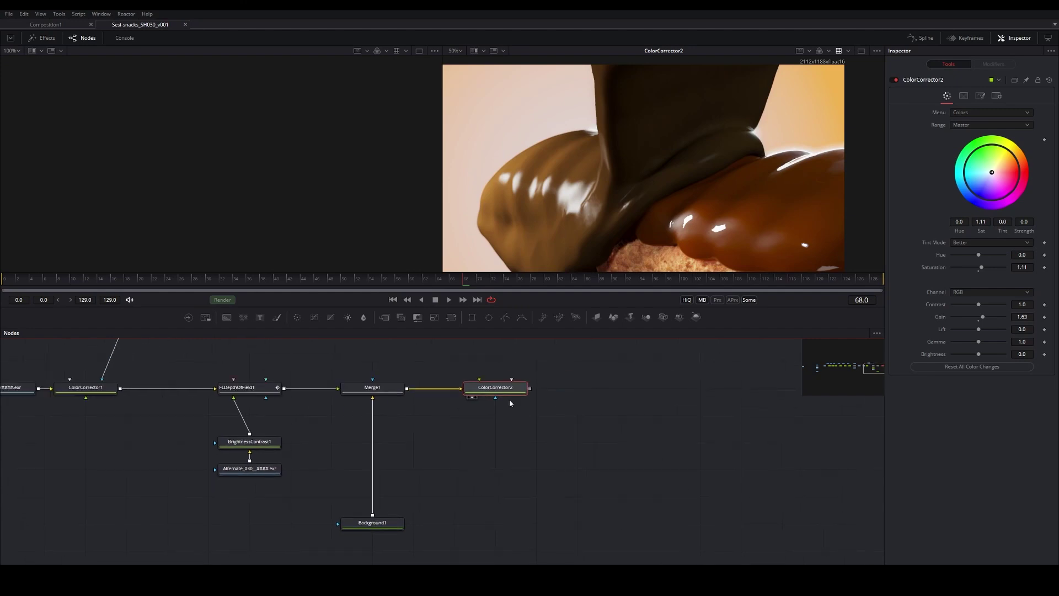
{"action": "left_click_drag", "start_coordinate": [500, 387], "coordinate": [588, 387]}
{"action": "left_click_drag", "start_coordinate": [634, 419], "coordinate": [574, 436]}
{"action": "scroll", "coordinate": [580, 187], "scroll_direction": "down", "scroll_amount": 2}
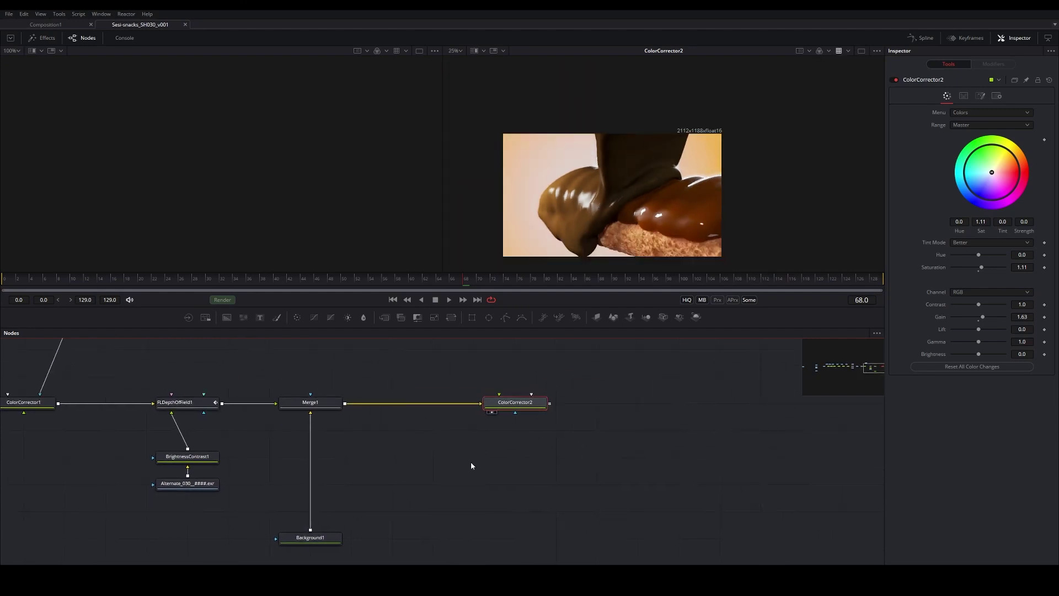
Pick FLDepthOfField1's focal point on the chocolate at frame 105 for a focal distance of 225.0, and check frames 109 and 123.
{"action": "left_click", "coordinate": [648, 278]}
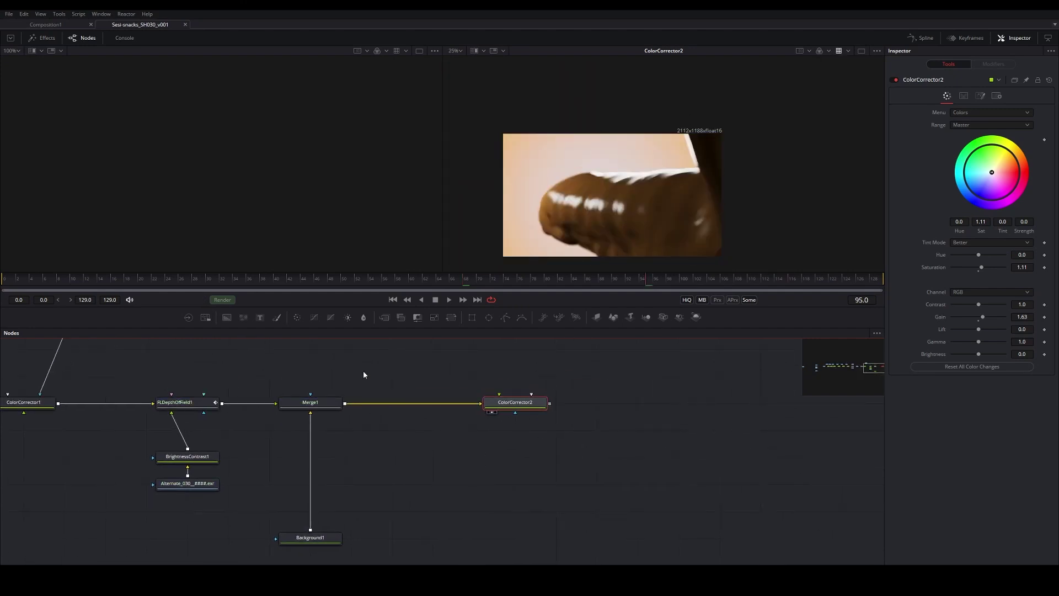
{"action": "left_click", "coordinate": [188, 403]}
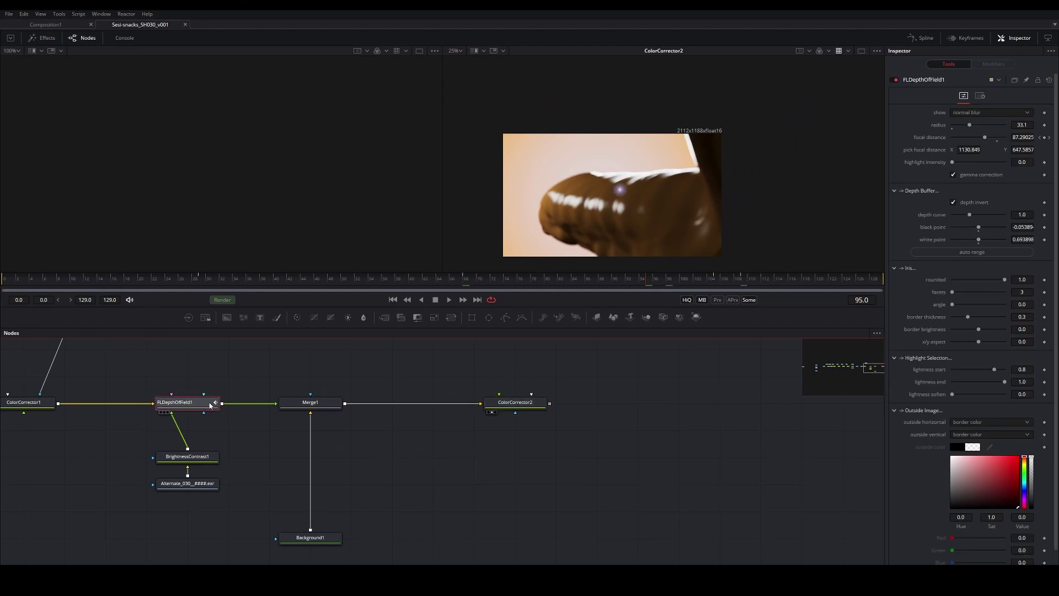
{"action": "left_click", "coordinate": [716, 279]}
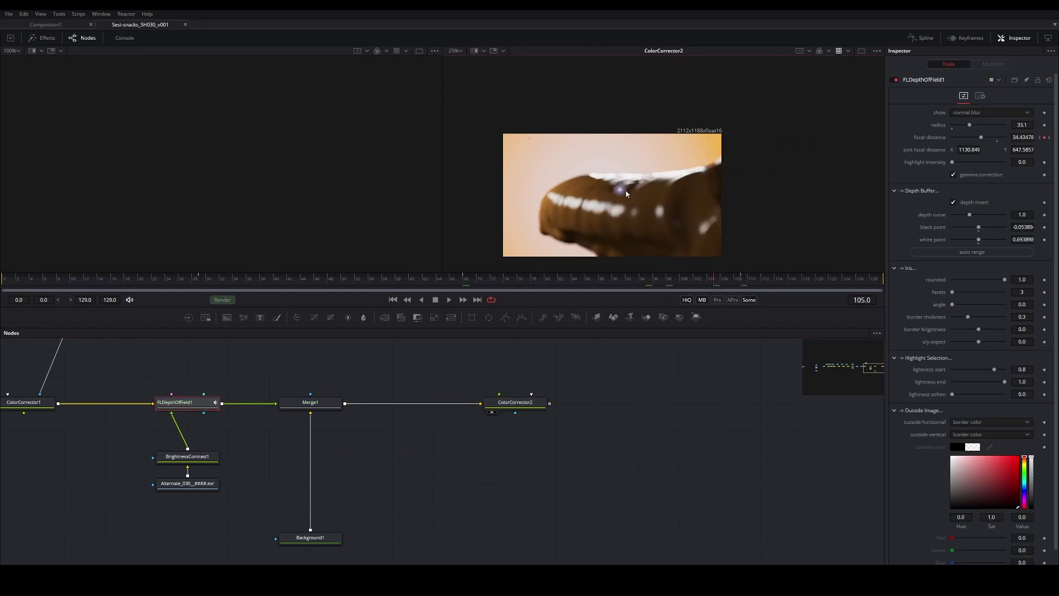
{"action": "left_click_drag", "start_coordinate": [619, 192], "coordinate": [622, 190]}
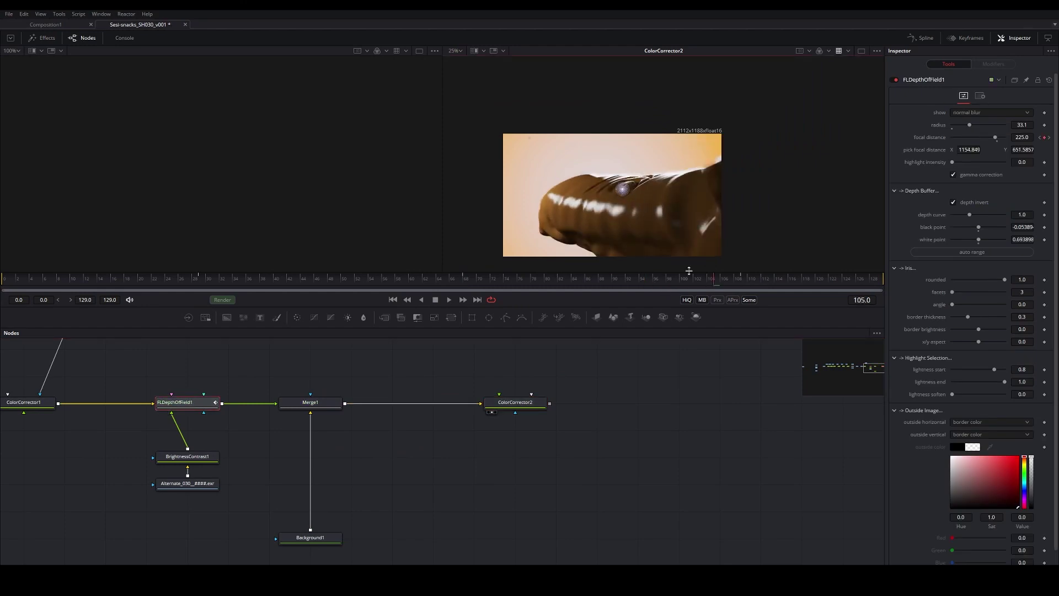
{"action": "left_click", "coordinate": [742, 279]}
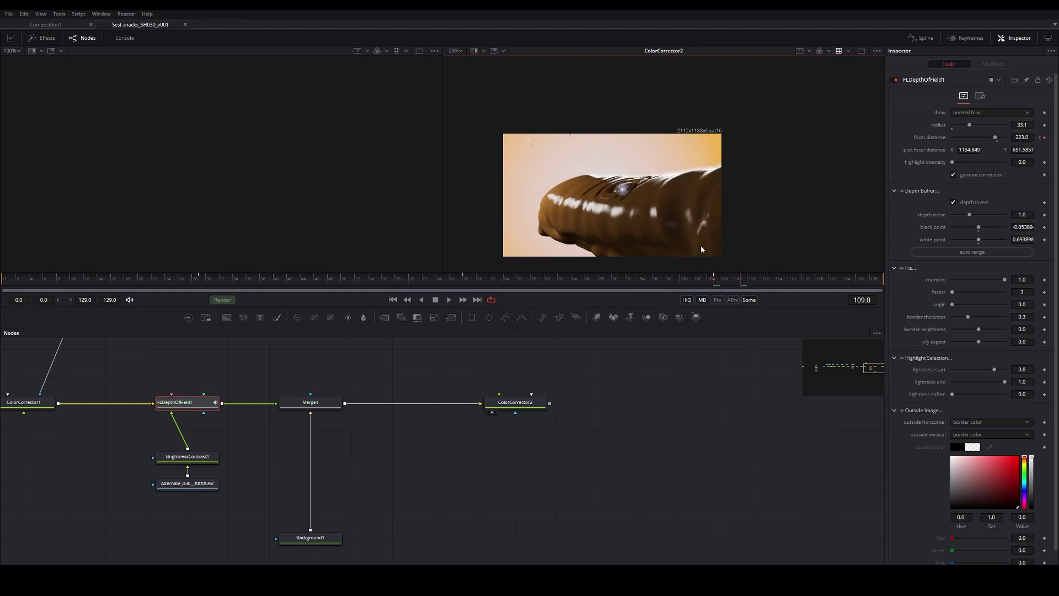
{"action": "left_click", "coordinate": [838, 279]}
{"action": "scroll", "coordinate": [568, 158], "scroll_direction": "up", "scroll_amount": 3}
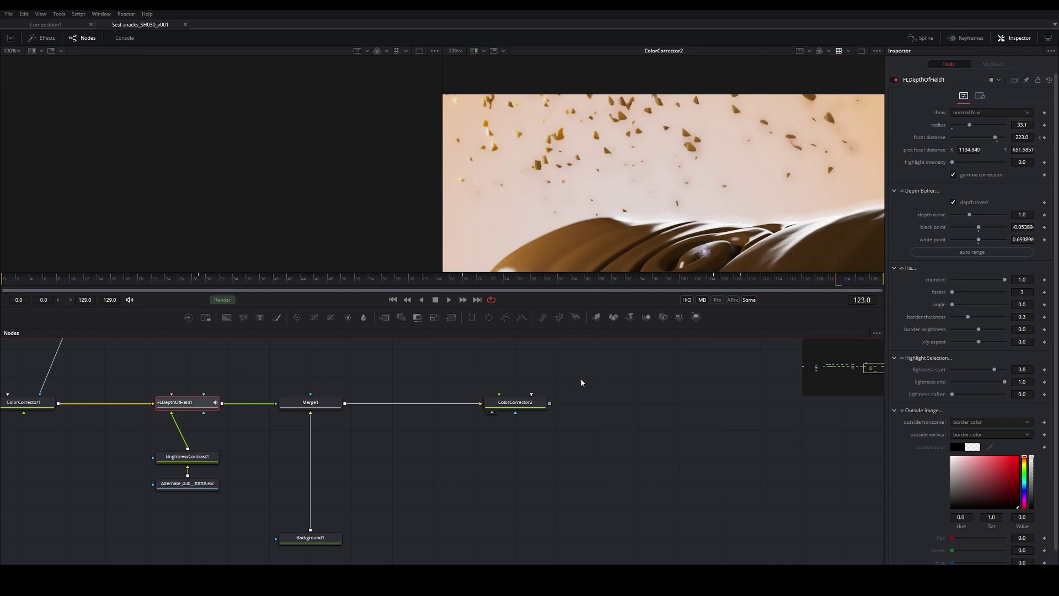
Compare the outputs of ColorCorrector1, BrightnessContrast1 and FLDepthOfField1 at frame 123 to examine the falling crumbs.
{"action": "mouse_move", "coordinate": [382, 412]}
{"action": "left_mouse_down"}
{"action": "mouse_move", "coordinate": [489, 410]}
{"action": "mouse_move", "coordinate": [651, 428]}
{"action": "left_mouse_up"}
{"action": "left_click_drag", "start_coordinate": [476, 409], "coordinate": [616, 445]}
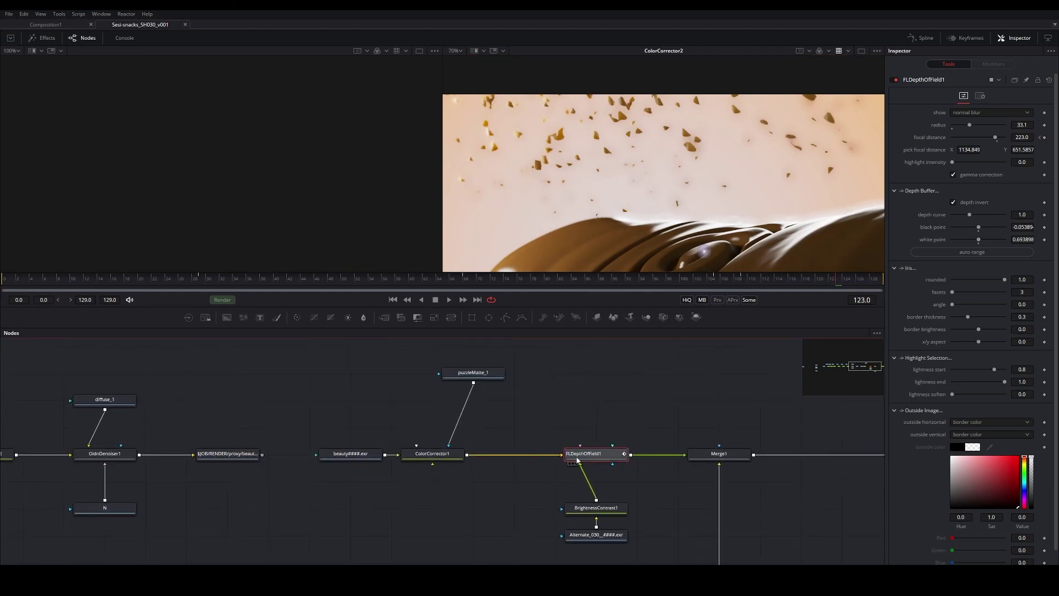
{"action": "left_click", "coordinate": [432, 453]}
{"action": "key", "text": "2"}
{"action": "left_click_drag", "start_coordinate": [588, 508], "coordinate": [568, 475]}
{"action": "left_click", "coordinate": [569, 475]}
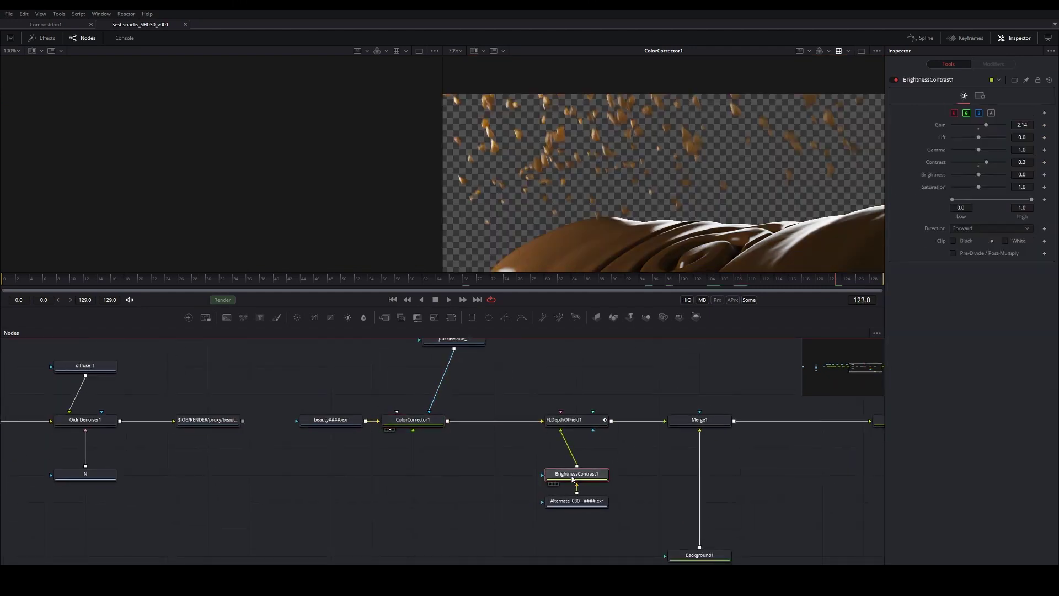
{"action": "key", "text": "2"}
{"action": "left_click", "coordinate": [574, 420]}
{"action": "key", "text": "2"}
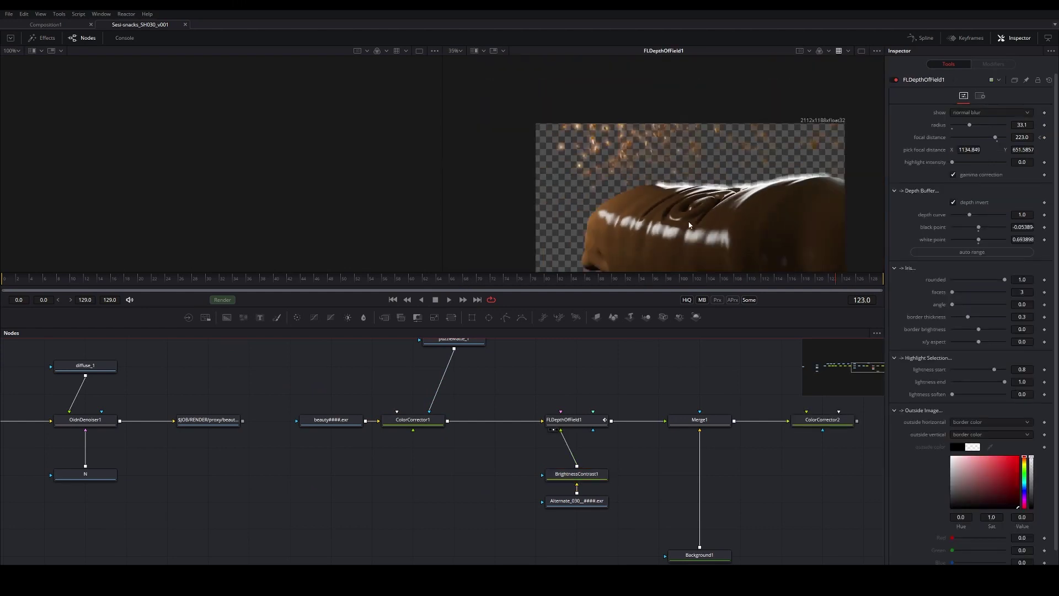
View the depth pass from BrightnessContrast1 and raise its gain to 3.73.
{"action": "left_click", "coordinate": [571, 474]}
{"action": "key", "text": "2"}
{"action": "scroll", "coordinate": [566, 149], "scroll_direction": "down", "scroll_amount": 2}
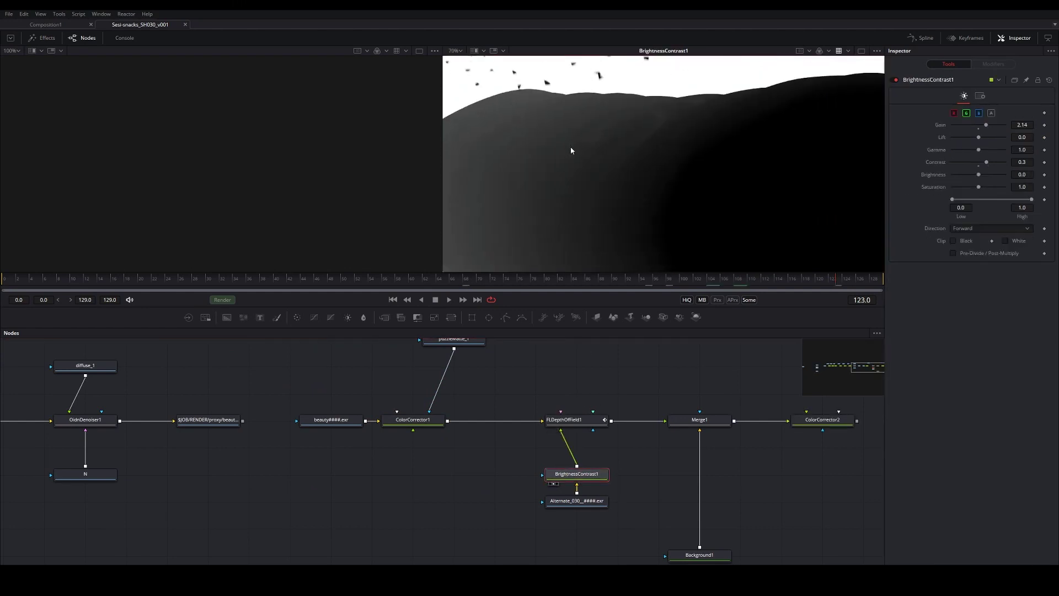
{"action": "left_click_drag", "start_coordinate": [986, 125], "coordinate": [997, 125]}
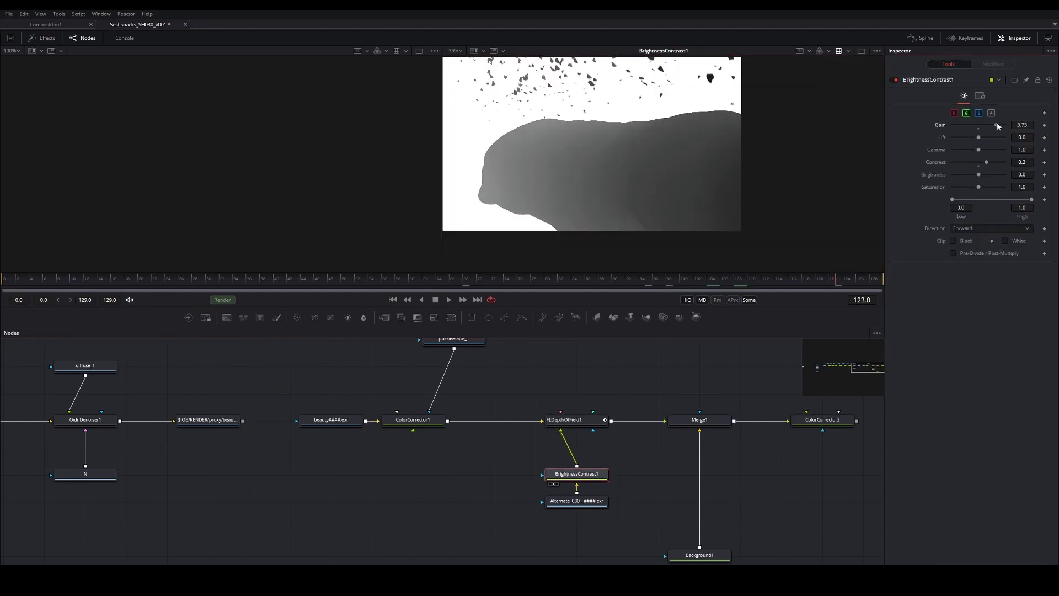
{"action": "left_click_drag", "start_coordinate": [990, 163], "coordinate": [994, 162]}
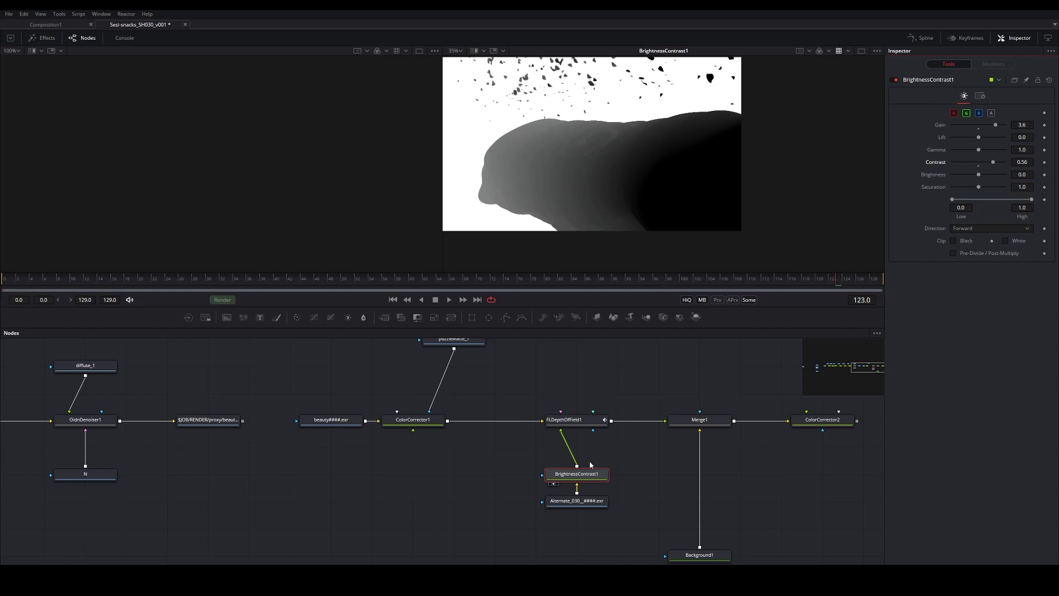
{"action": "left_click_drag", "start_coordinate": [995, 125], "coordinate": [978, 130]}
{"action": "left_click_drag", "start_coordinate": [998, 166], "coordinate": [978, 162]}
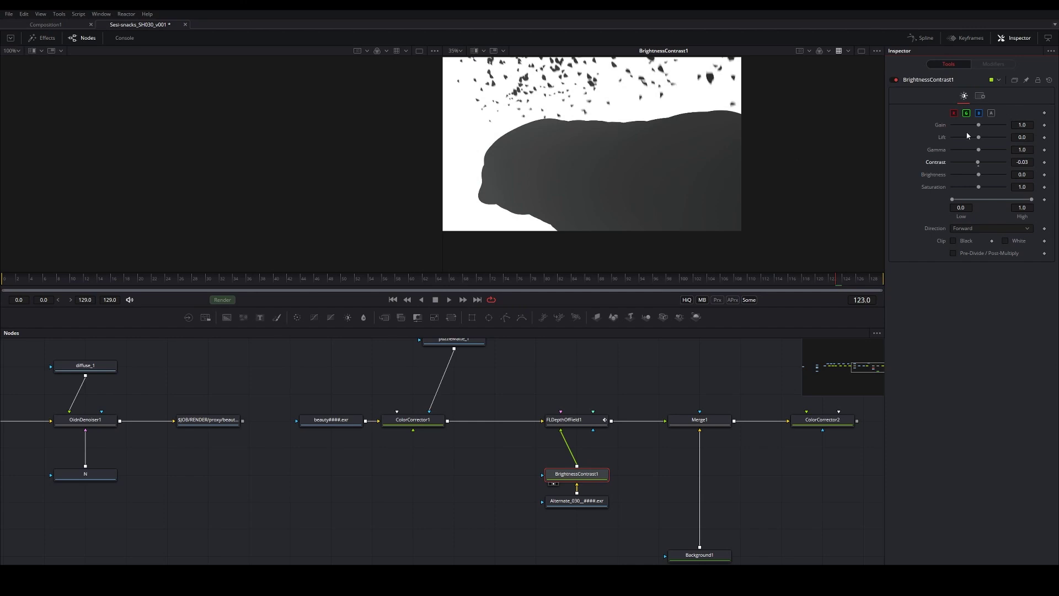
Strengthen BrightnessContrast1's depth pass with a gain of 5.0 and a contrast of 0.71.
{"action": "left_click_drag", "start_coordinate": [978, 125], "coordinate": [994, 125]}
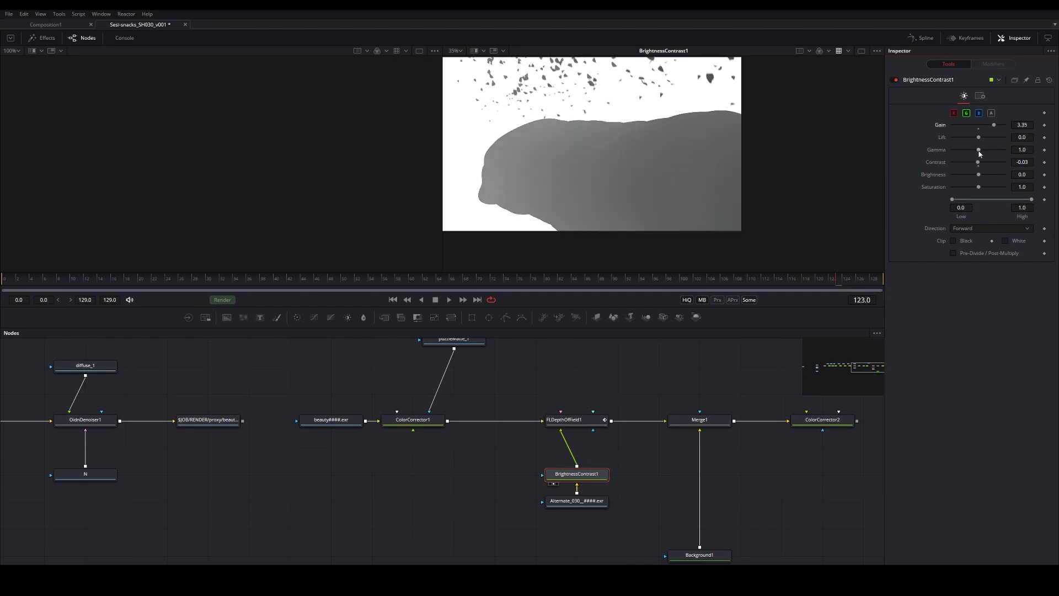
{"action": "left_click_drag", "start_coordinate": [981, 164], "coordinate": [988, 162]}
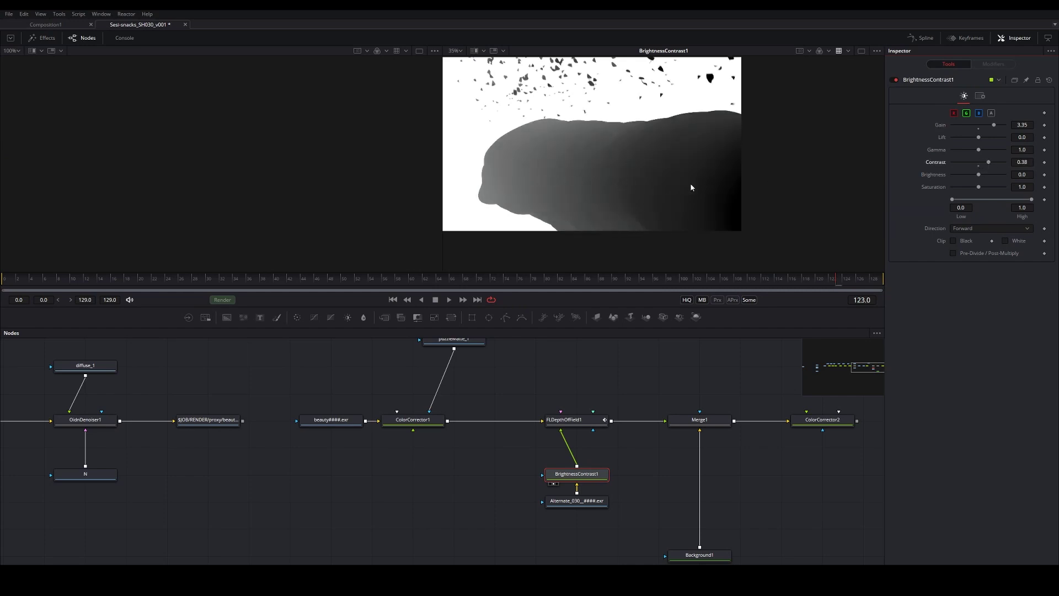
{"action": "left_click_drag", "start_coordinate": [1000, 127], "coordinate": [1003, 128]}
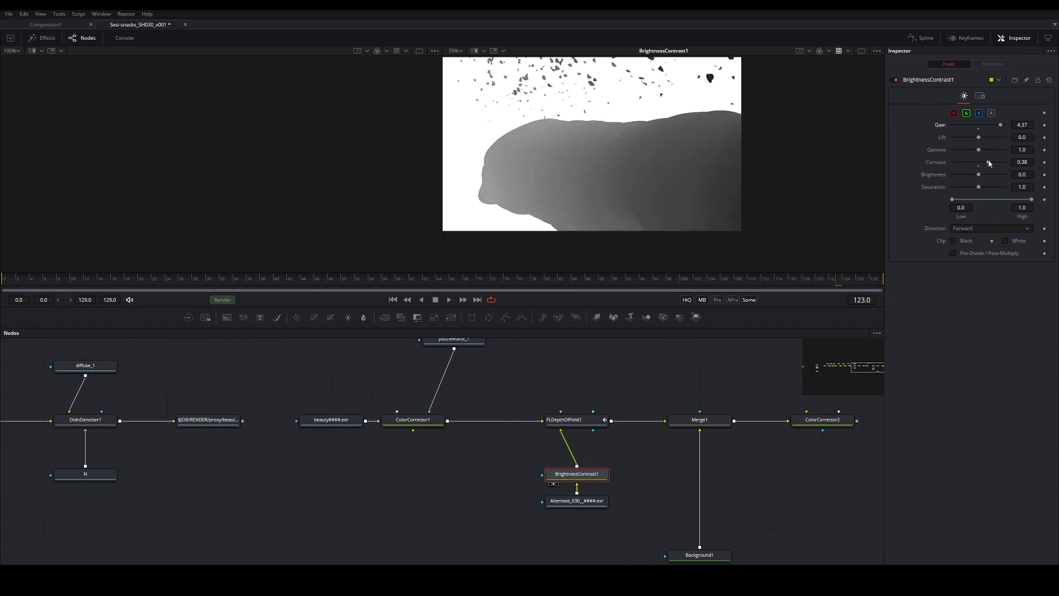
{"action": "left_click_drag", "start_coordinate": [989, 164], "coordinate": [998, 162]}
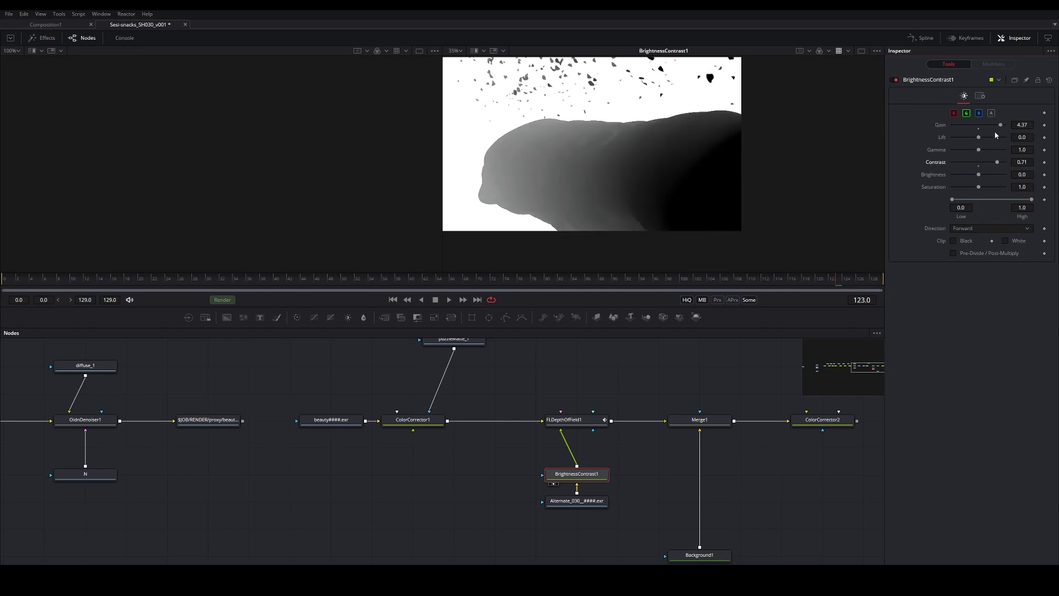
{"action": "left_click_drag", "start_coordinate": [1000, 125], "coordinate": [1005, 128]}
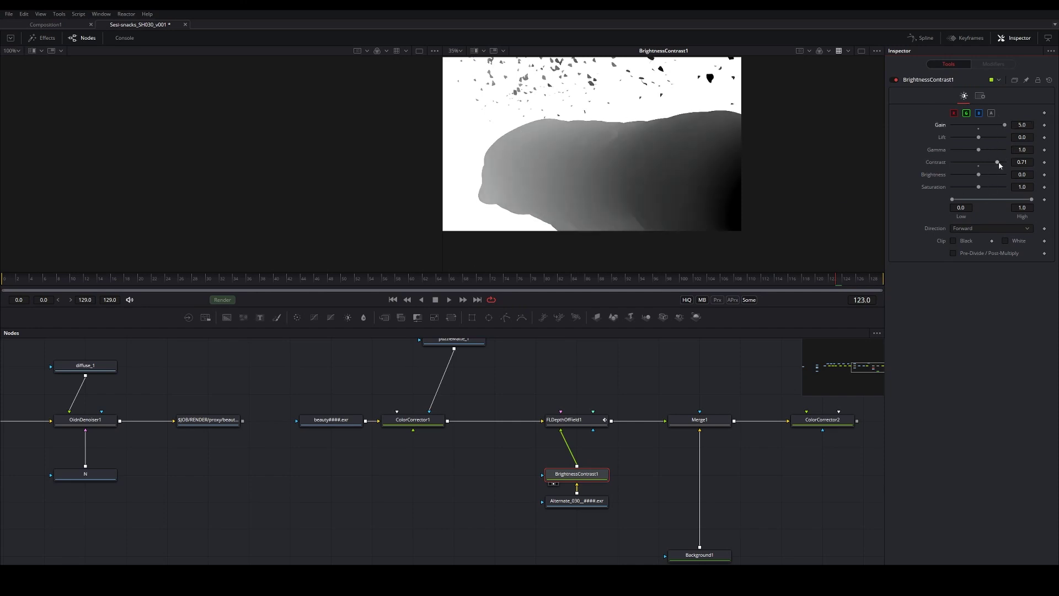
Set BrightnessContrast1's gamma to 1.19 and its contrast to 1.05, and save the composition.
{"action": "mouse_move", "coordinate": [1000, 165]}
{"action": "left_mouse_down"}
{"action": "mouse_move", "coordinate": [980, 152]}
{"action": "mouse_move", "coordinate": [1010, 166]}
{"action": "left_mouse_up"}
{"action": "left_click", "coordinate": [1028, 162]}
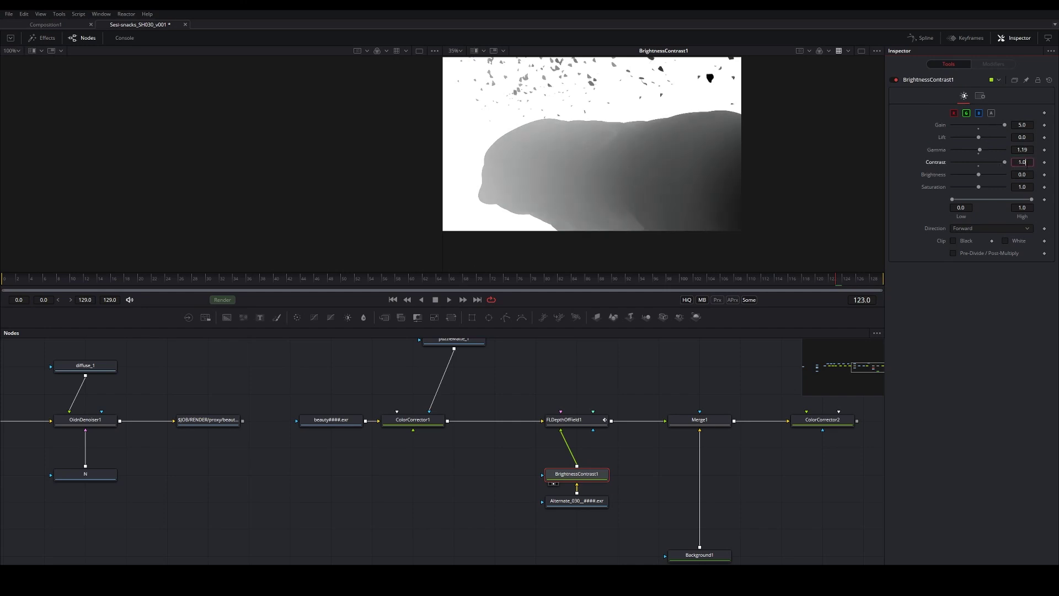
{"action": "type", "text": "2"}
{"action": "key", "text": "Tab"}
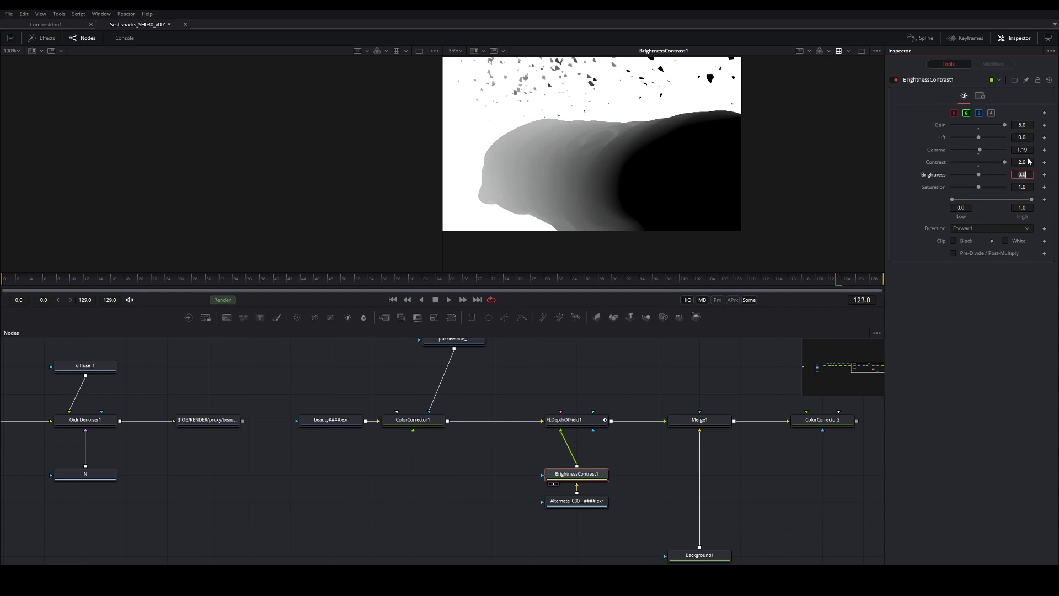
{"action": "left_click_drag", "start_coordinate": [1004, 162], "coordinate": [990, 165]}
{"action": "key", "text": "ctrl+s"}
View FLDepthOfField1's output, auto-range its depth buffer, and save the composition.
{"action": "left_click", "coordinate": [593, 405]}
{"action": "left_click", "coordinate": [574, 422]}
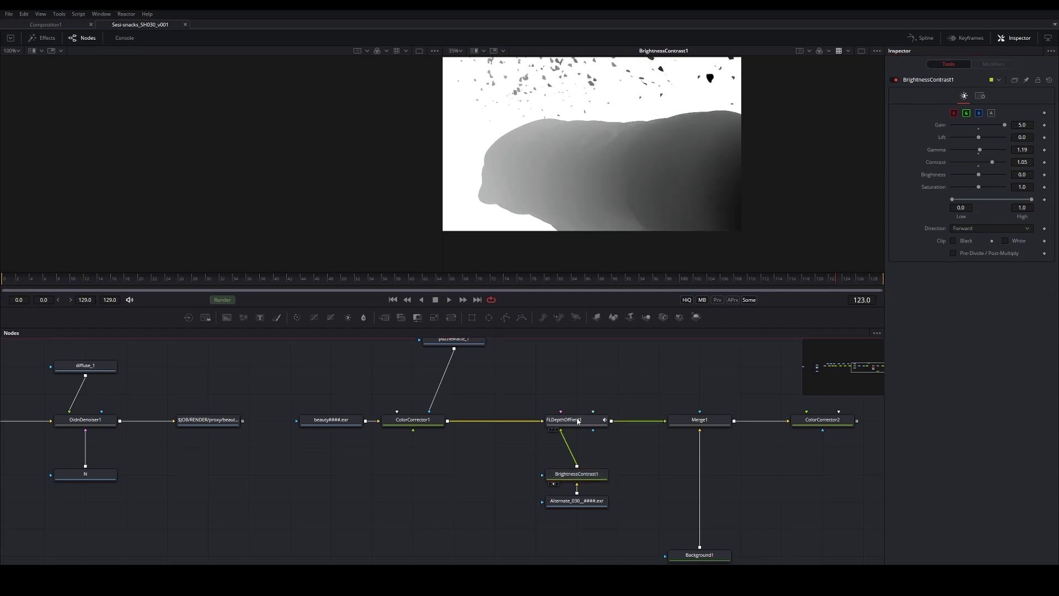
{"action": "key", "text": "2"}
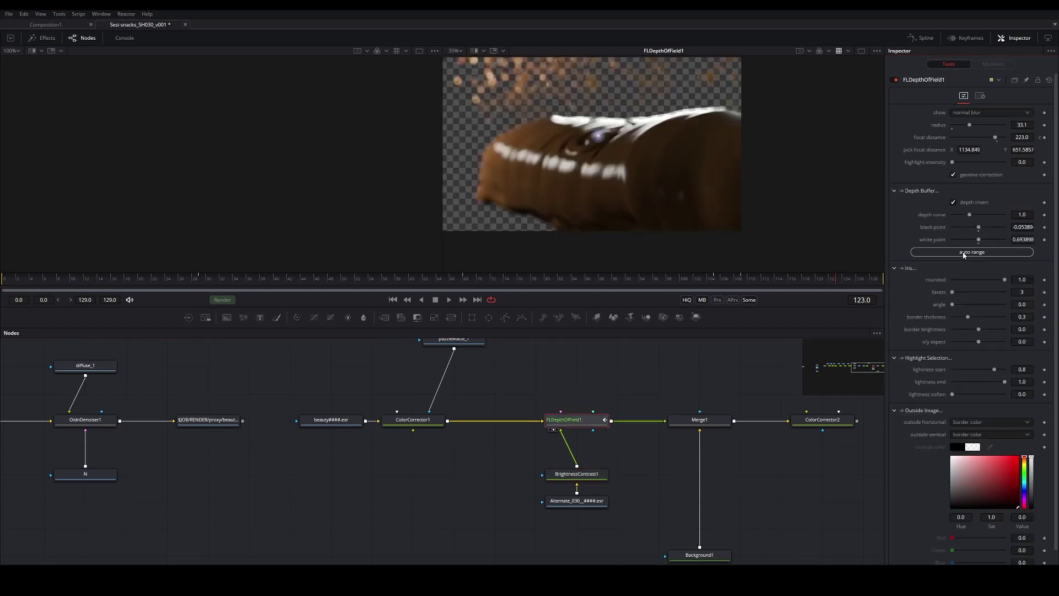
{"action": "left_click", "coordinate": [951, 249]}
{"action": "key", "text": "ctrl+s"}
Pick FLDepthOfField1's focal point on the chocolate swirl at frame 123 for a focal distance of 213.0, and lower the radius to 17.3.
{"action": "scroll", "coordinate": [556, 111], "scroll_direction": "up", "scroll_amount": 5}
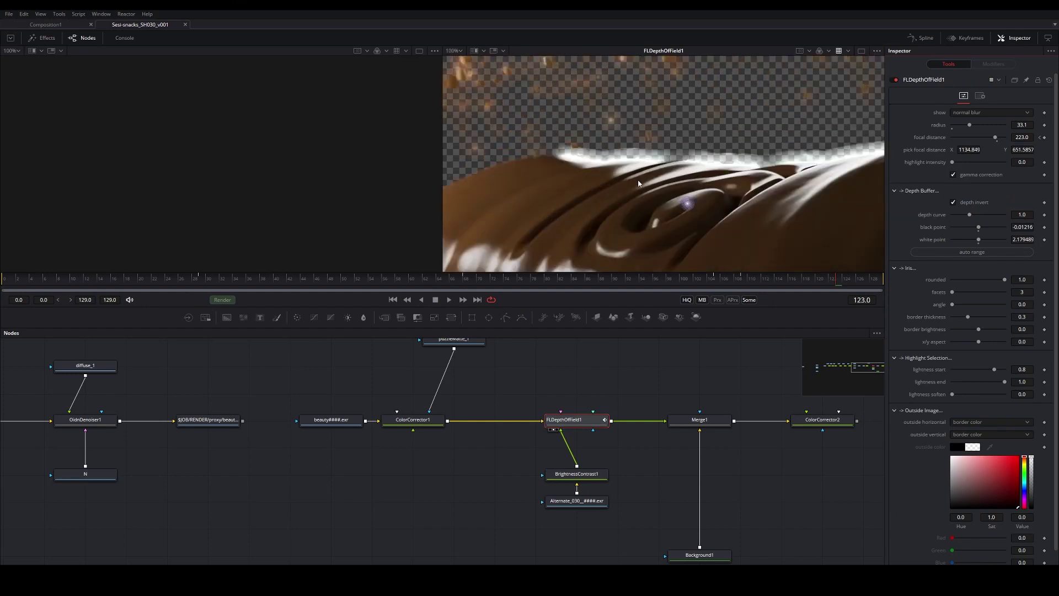
{"action": "scroll", "coordinate": [636, 152], "scroll_direction": "down", "scroll_amount": 2}
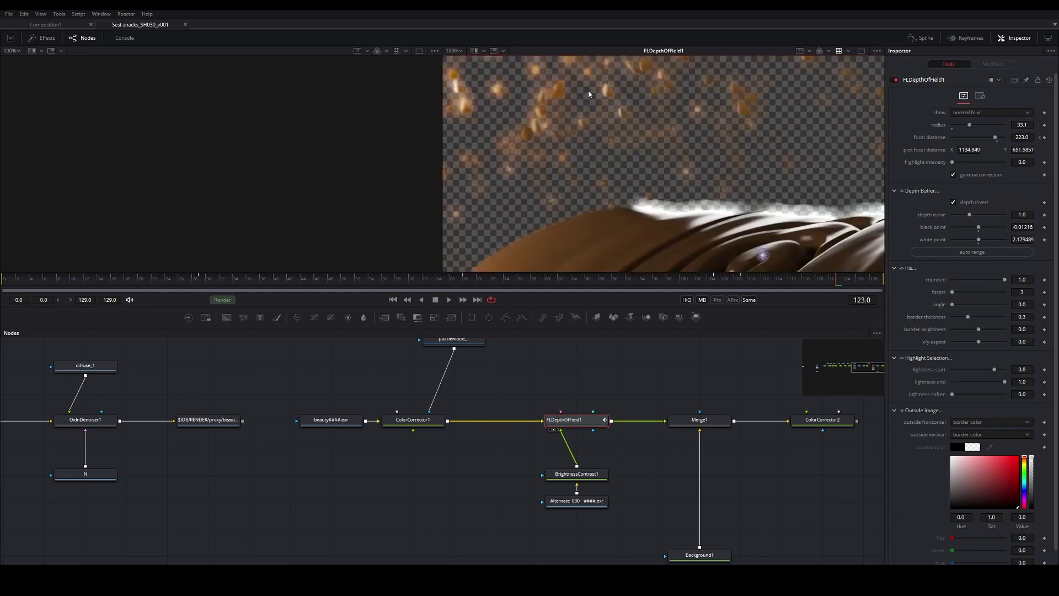
{"action": "left_click_drag", "start_coordinate": [620, 159], "coordinate": [582, 122]}
{"action": "left_click_drag", "start_coordinate": [679, 185], "coordinate": [650, 199]}
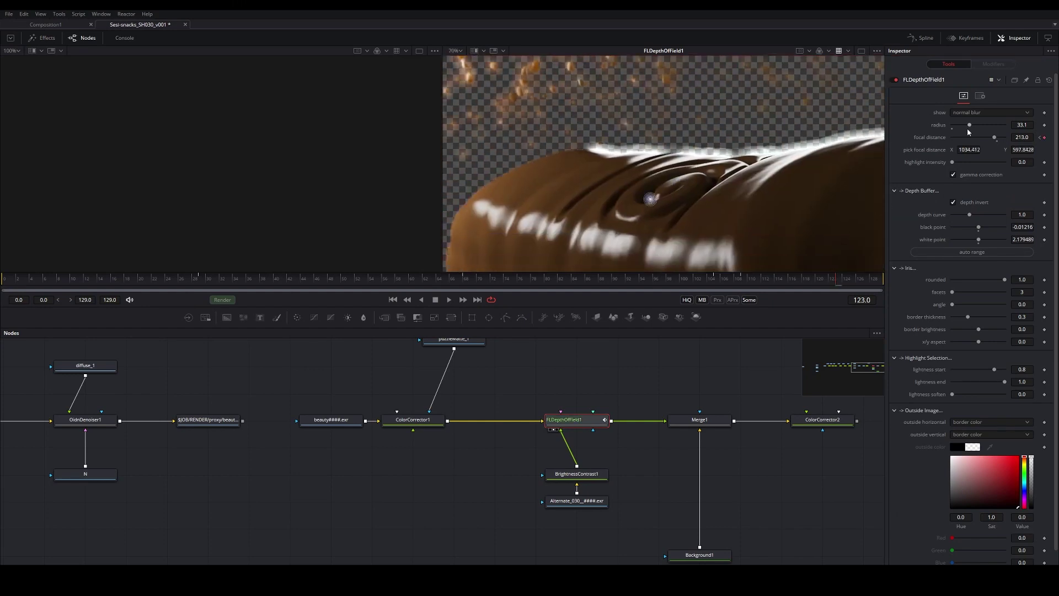
{"action": "left_click_drag", "start_coordinate": [967, 126], "coordinate": [961, 125]}
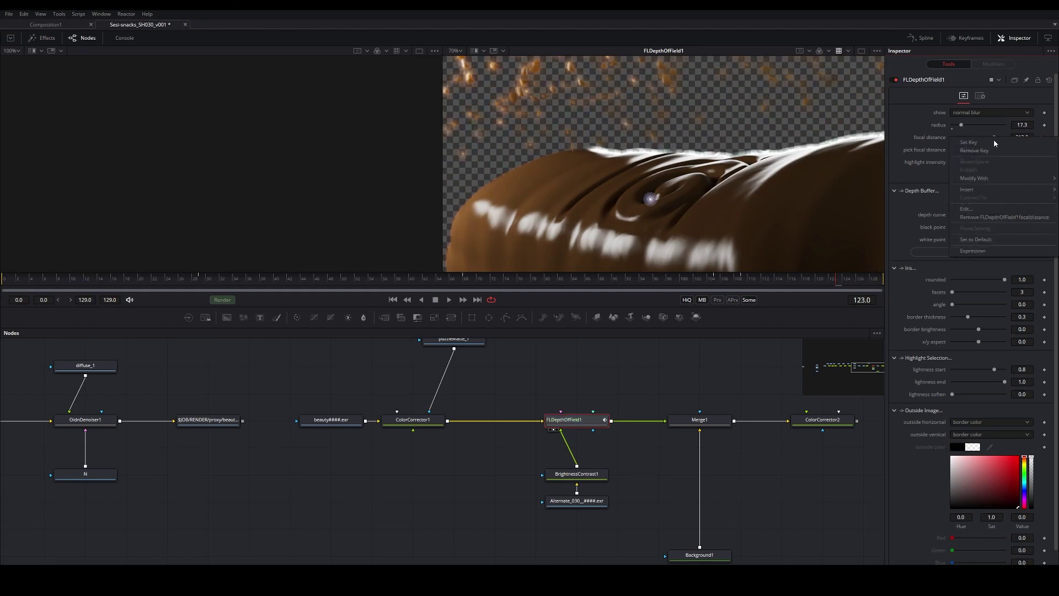
Remove the focal distance animation from FLDepthOfField1, set its white point to 1.0 and black point to 0.0, and save.
{"action": "right_click", "coordinate": [995, 138]}
{"action": "left_click", "coordinate": [982, 218]}
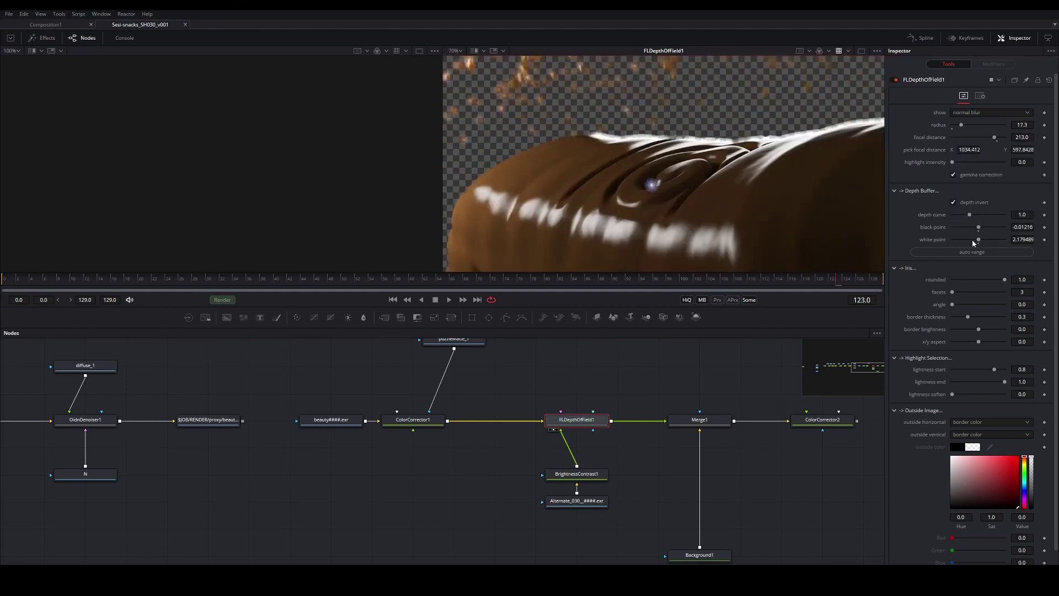
{"action": "left_click", "coordinate": [1022, 239]}
{"action": "type", "text": "1"}
{"action": "left_click", "coordinate": [1029, 227]}
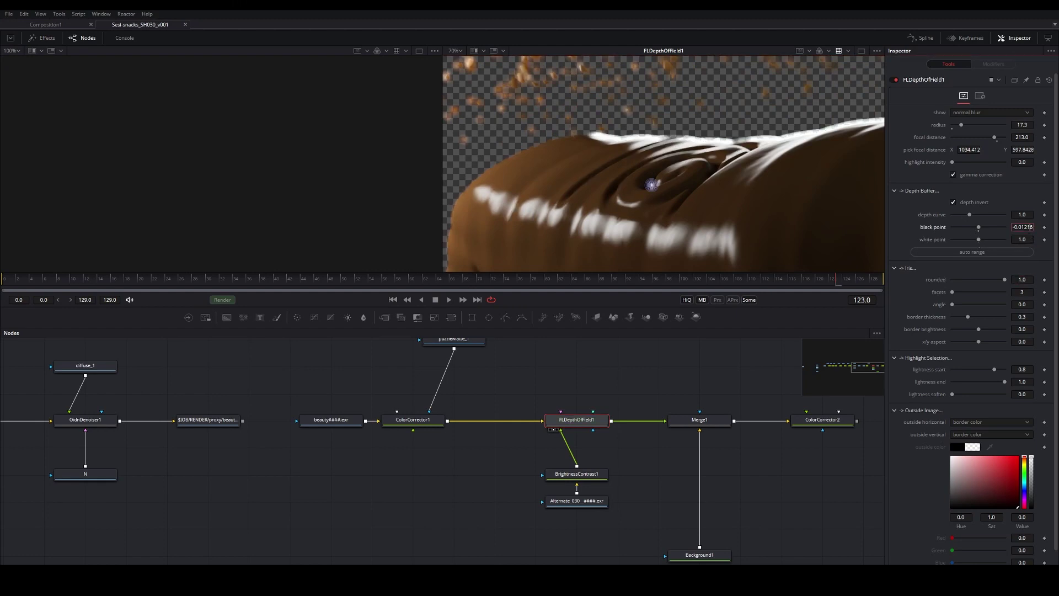
{"action": "double_click", "coordinate": [1030, 226]}
{"action": "type", "text": "0"}
{"action": "key", "text": "Return"}
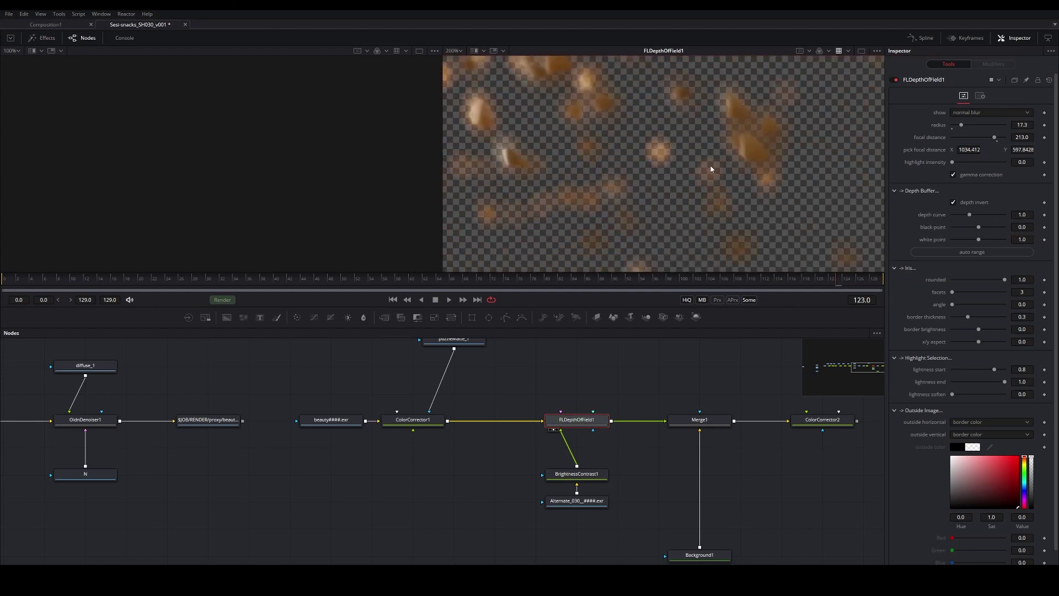
{"action": "key", "text": "ctrl+s"}
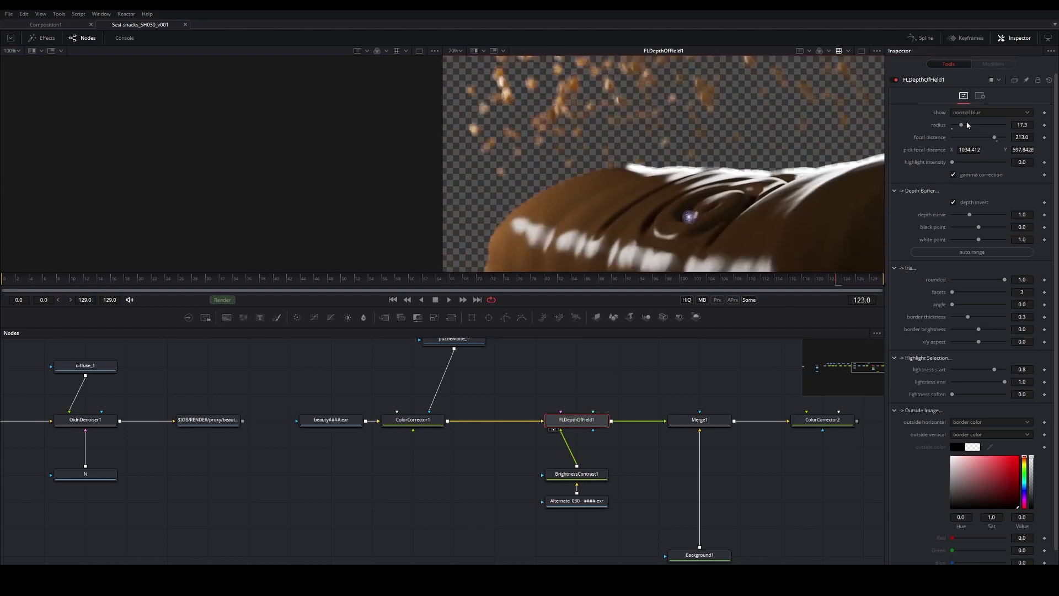
Set FLDepthOfField1's focal distance to 163.0 at frame 123 and start animating it there.
{"action": "left_click_drag", "start_coordinate": [997, 137], "coordinate": [989, 141]}
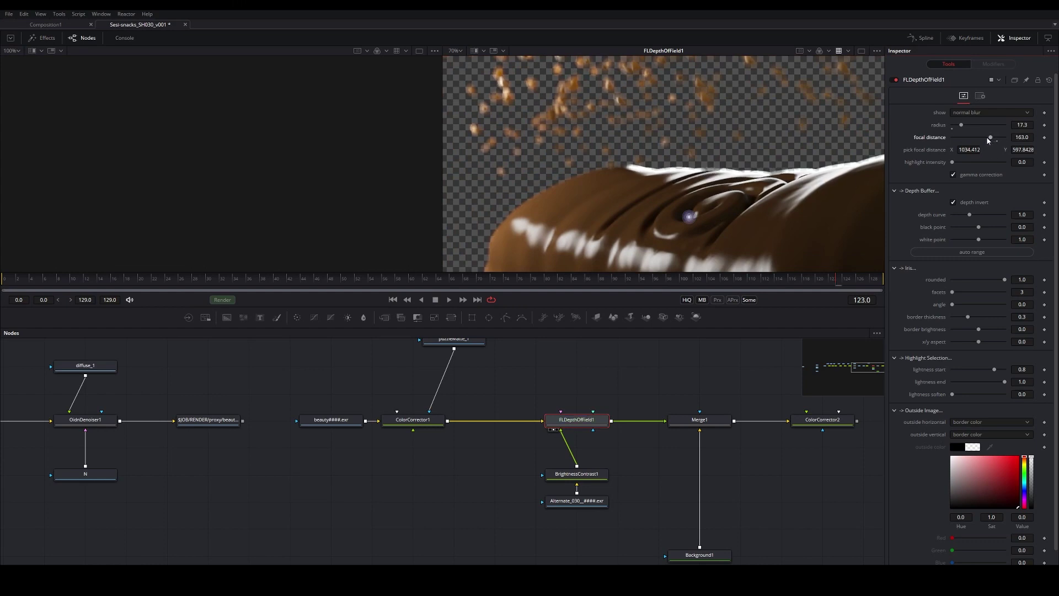
{"action": "key", "text": "ctrl+s"}
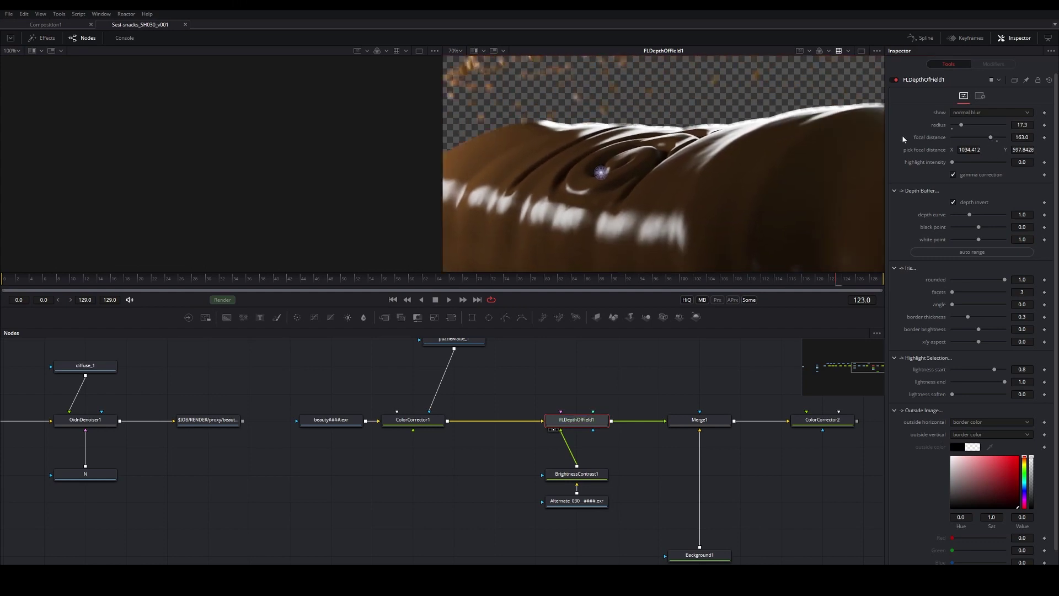
{"action": "right_click", "coordinate": [992, 136]}
{"action": "left_click", "coordinate": [999, 140]}
Pick the focal point on the chocolate at frame 91 to key a focal distance of 187.0, and save.
{"action": "left_click", "coordinate": [621, 287]}
{"action": "left_click_drag", "start_coordinate": [587, 173], "coordinate": [610, 161]}
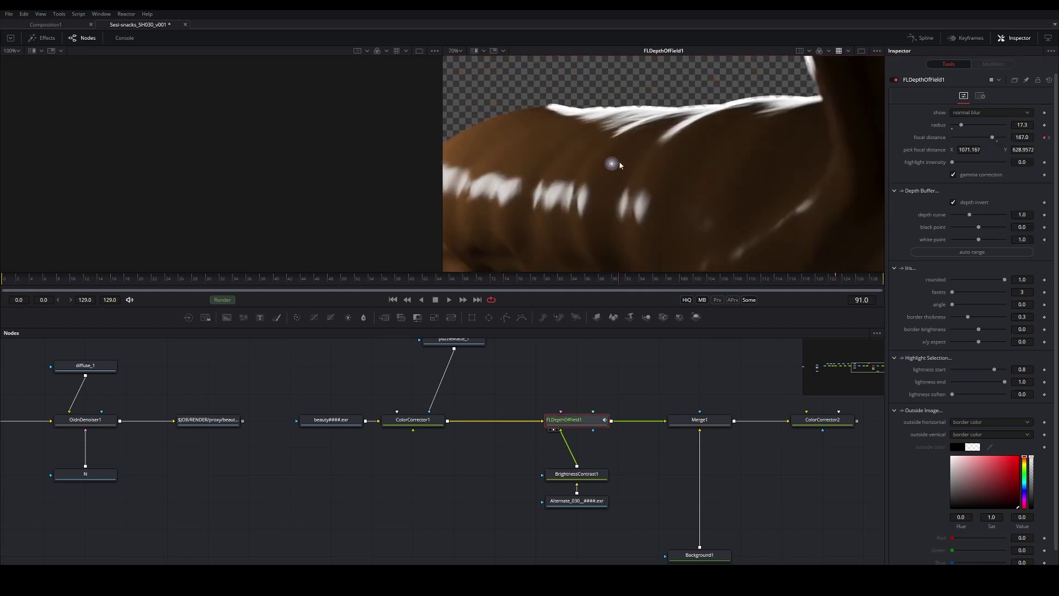
{"action": "scroll", "coordinate": [573, 183], "scroll_direction": "down", "scroll_amount": 2}
{"action": "key", "text": "ctrl+s"}
Pick the focal point at frame 53 to key a focal distance of 139.0, raise the radius to 72.4, and save.
{"action": "left_click", "coordinate": [364, 284]}
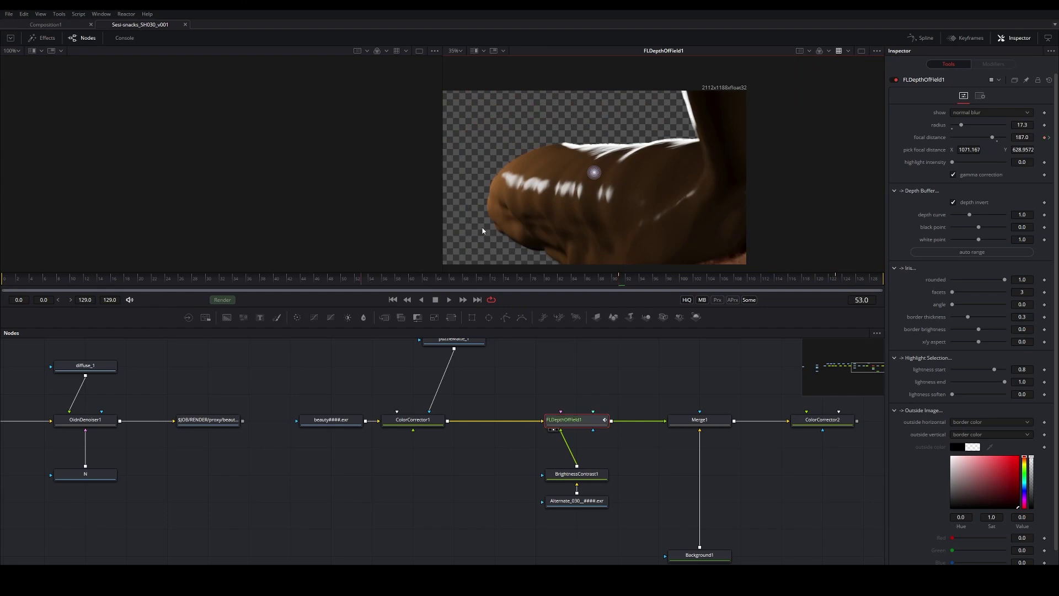
{"action": "left_click_drag", "start_coordinate": [594, 172], "coordinate": [532, 156]}
{"action": "key", "text": "ctrl+s"}
{"action": "key", "text": "ctrl+s"}
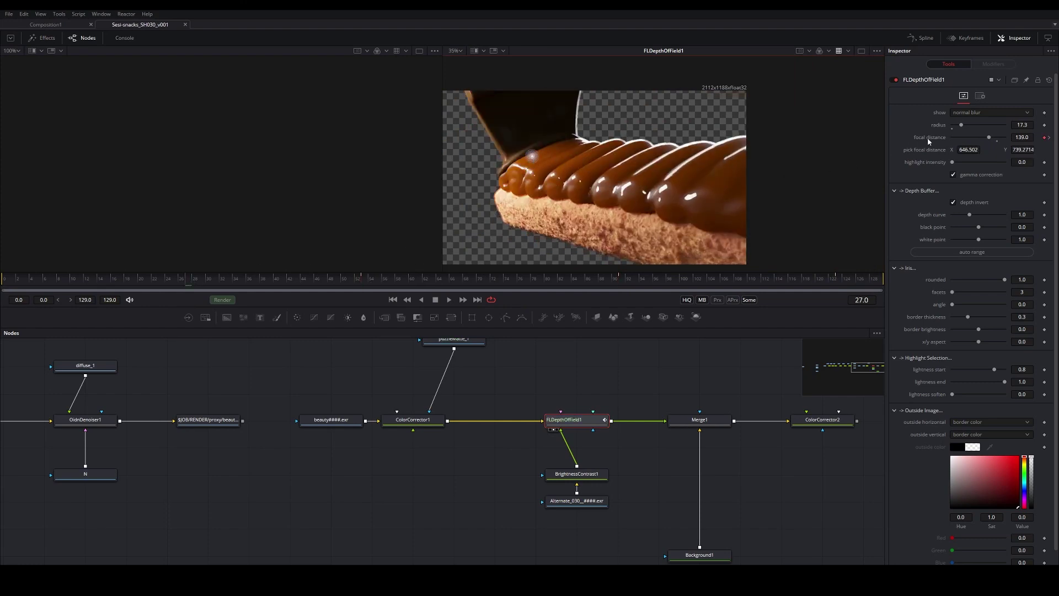
{"action": "left_click_drag", "start_coordinate": [962, 127], "coordinate": [990, 124]}
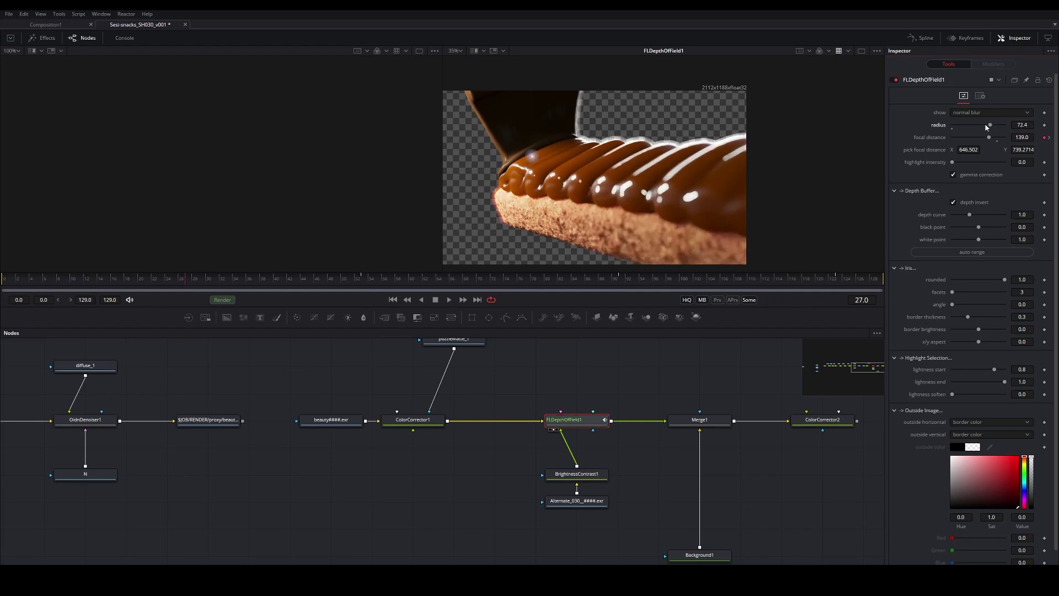
{"action": "key", "text": "ctrl+s"}
View the outputs of Merge1 and ColorCorrector2 at frame 27 to compare the composite before and after grading.
{"action": "left_click", "coordinate": [712, 420]}
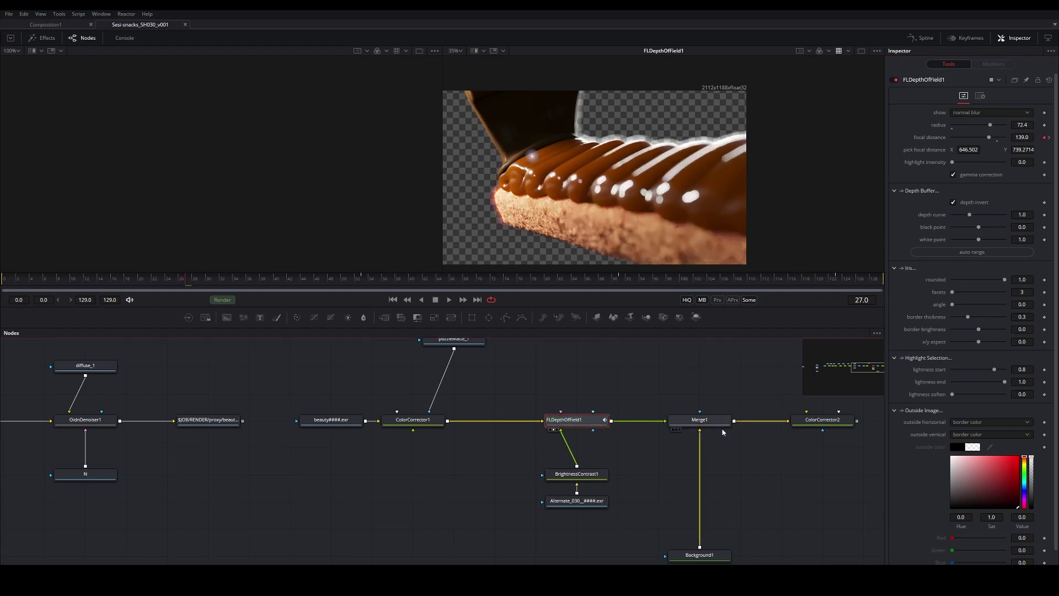
{"action": "key", "text": "2"}
{"action": "left_click_drag", "start_coordinate": [756, 459], "coordinate": [710, 454]}
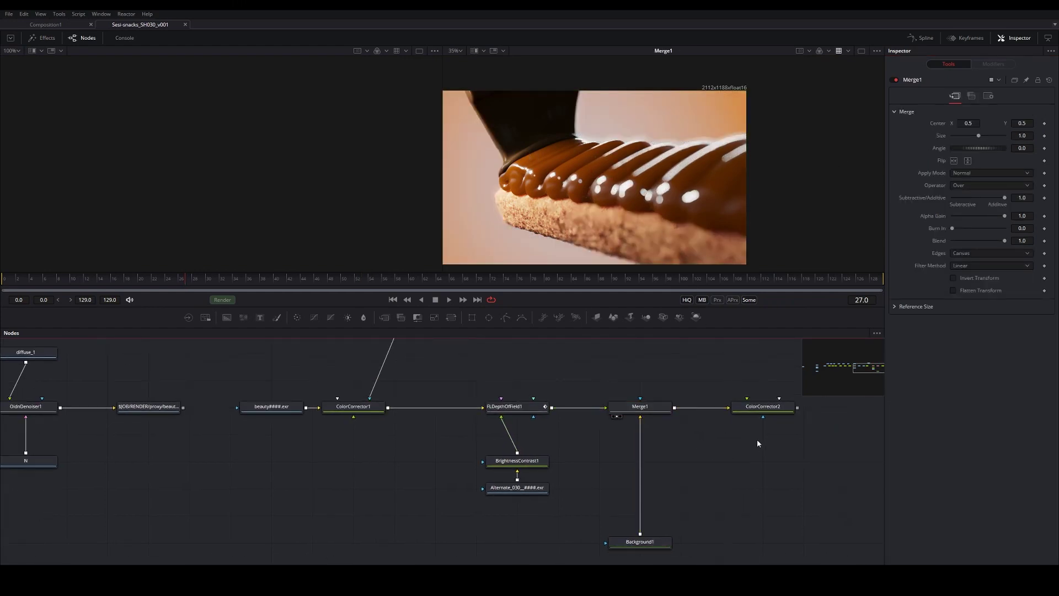
{"action": "left_click", "coordinate": [762, 407]}
{"action": "key", "text": "2"}
{"action": "scroll", "coordinate": [640, 149], "scroll_direction": "down", "scroll_amount": 1}
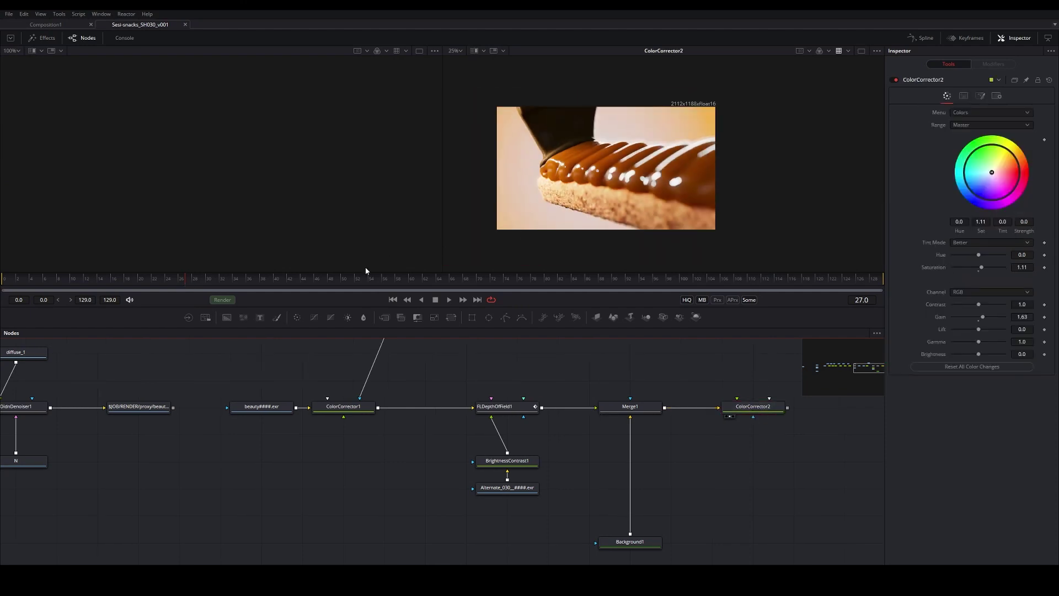
Check the focus in ColorCorrector2's output at frames 65, 97 and 117.
{"action": "left_click", "coordinate": [446, 285]}
{"action": "scroll", "coordinate": [603, 150], "scroll_direction": "up", "scroll_amount": 2}
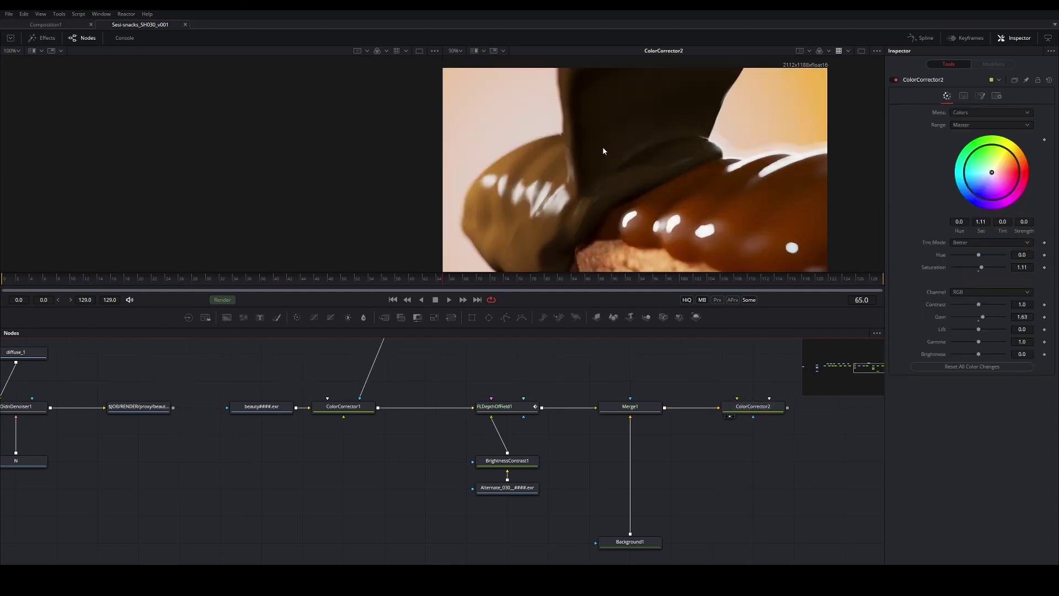
{"action": "left_click", "coordinate": [664, 277]}
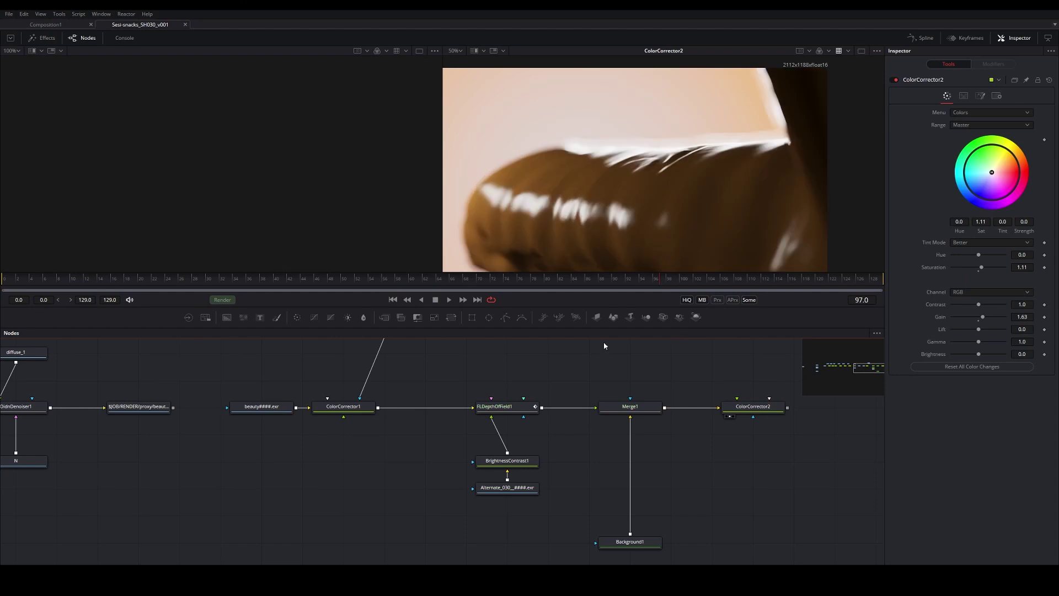
{"action": "left_click", "coordinate": [800, 277]}
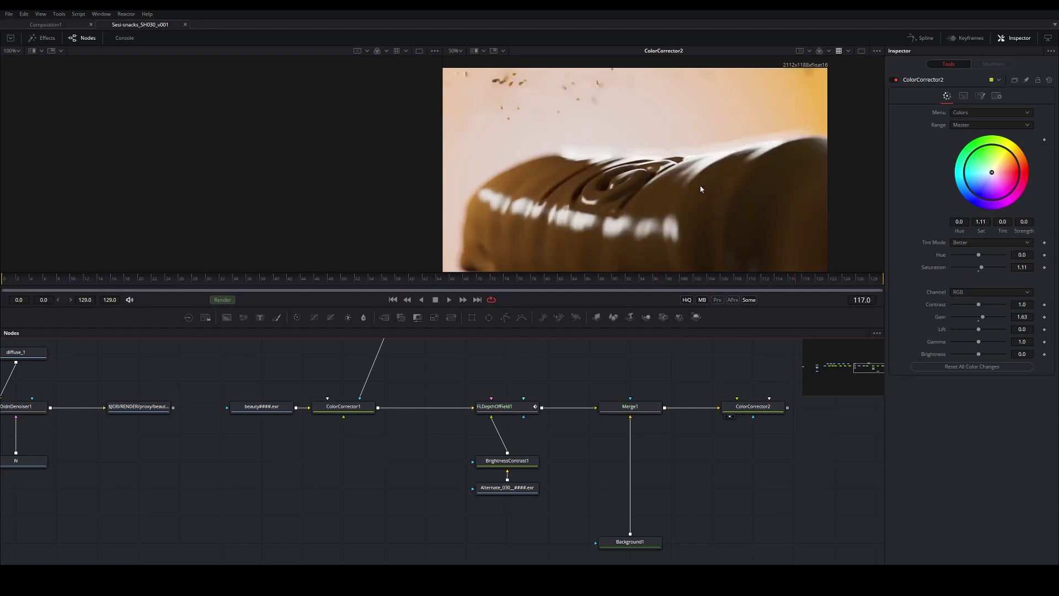
{"action": "scroll", "coordinate": [652, 198], "scroll_direction": "down", "scroll_amount": 1}
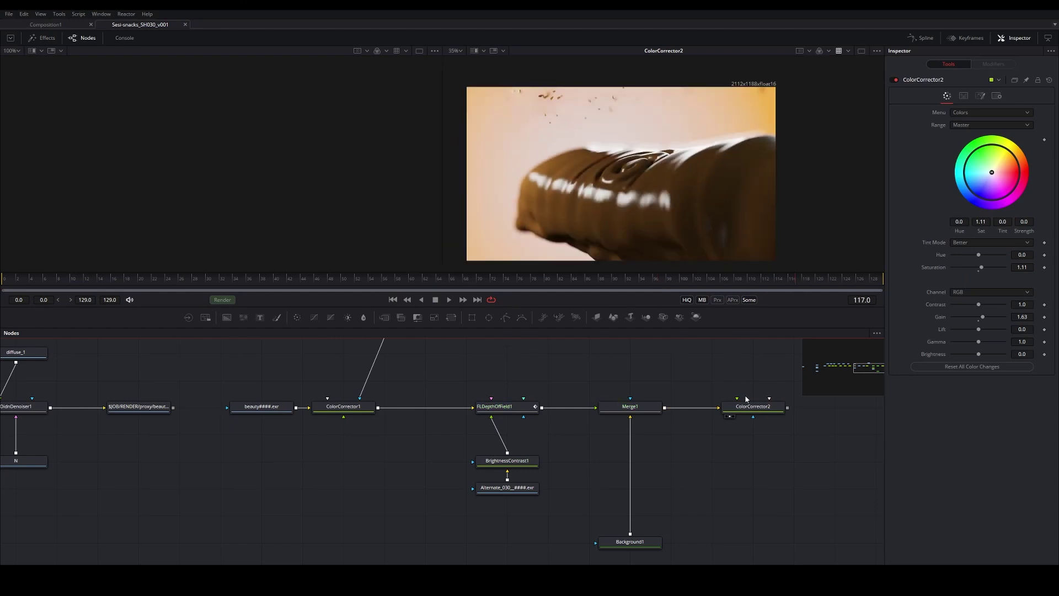
Move ColorCorrector2 further away from Merge1 in the node graph and inspect its output at frame 117.
{"action": "left_click_drag", "start_coordinate": [764, 442], "coordinate": [624, 437]}
{"action": "left_click_drag", "start_coordinate": [602, 404], "coordinate": [644, 405]}
{"action": "left_click_drag", "start_coordinate": [697, 430], "coordinate": [615, 408]}
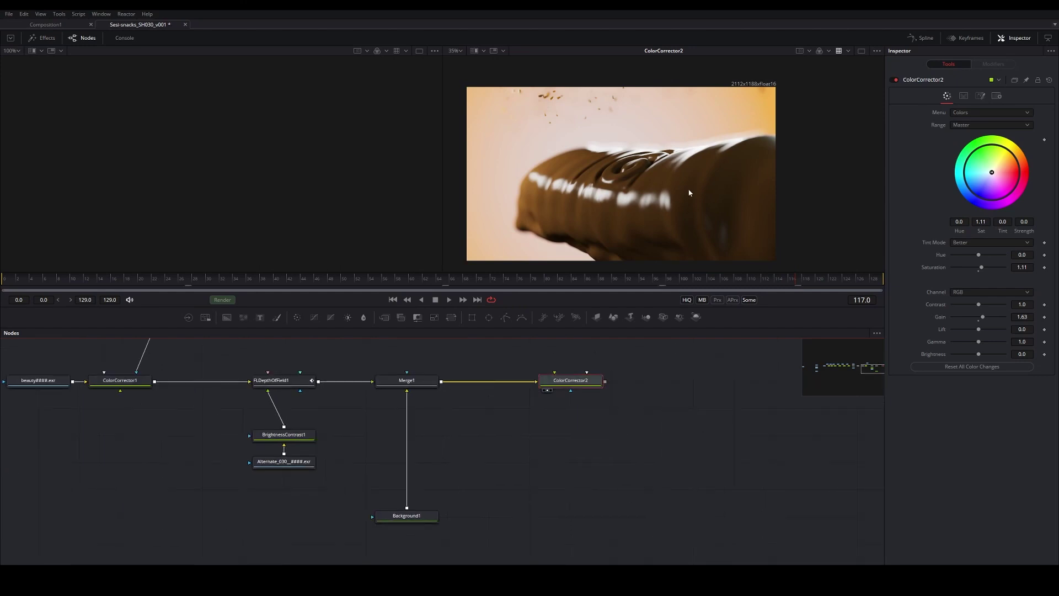
{"action": "scroll", "coordinate": [673, 172], "scroll_direction": "up", "scroll_amount": 1}
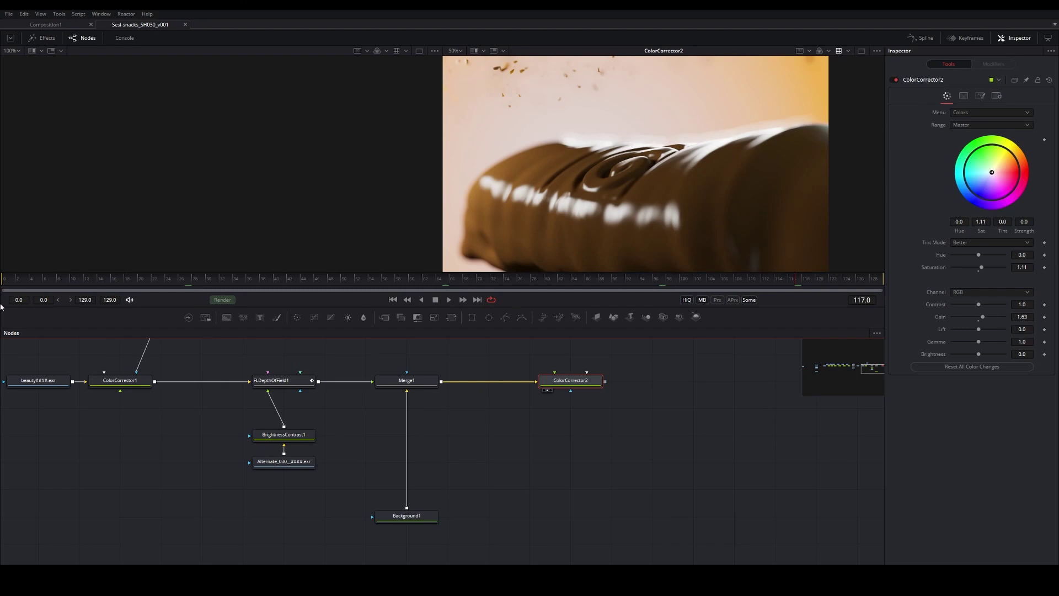
{"action": "left_click", "coordinate": [485, 440]}
{"action": "scroll", "coordinate": [647, 232], "scroll_direction": "down", "scroll_amount": 1}
{"action": "left_click_drag", "start_coordinate": [647, 231], "coordinate": [626, 187]}
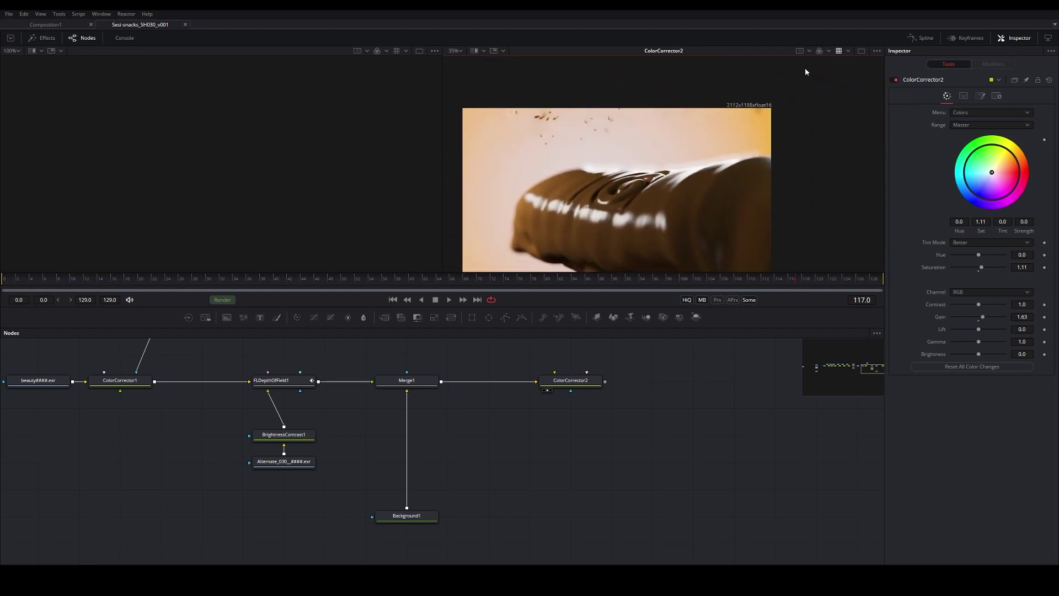
Turn off the viewer LUT on ColorCorrector2's output to see the untransformed image.
{"action": "left_click_drag", "start_coordinate": [631, 226], "coordinate": [661, 184]}
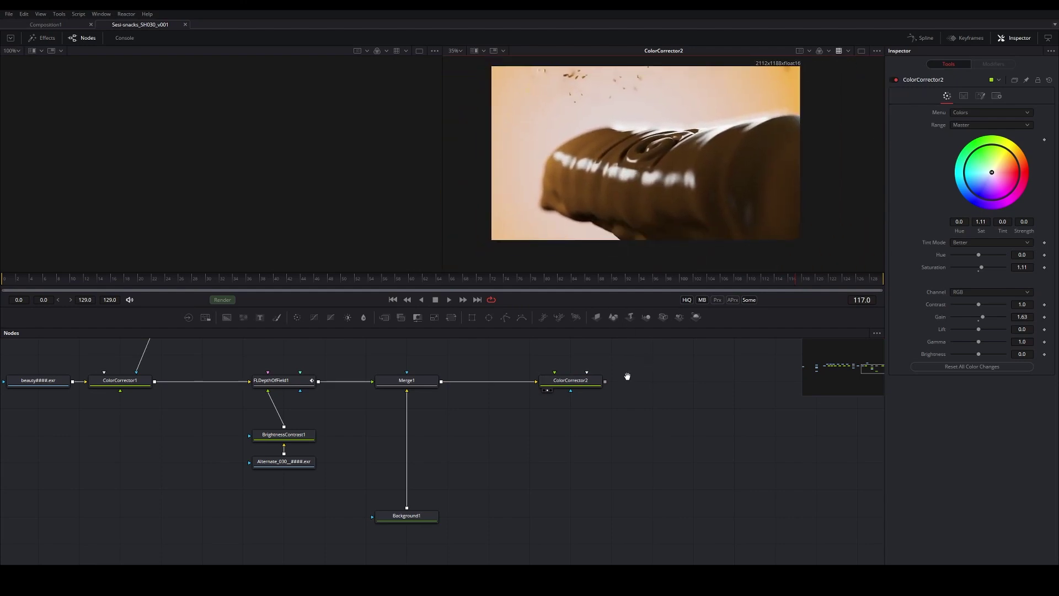
{"action": "left_click_drag", "start_coordinate": [627, 377], "coordinate": [563, 410]}
{"action": "left_click", "coordinate": [836, 50]}
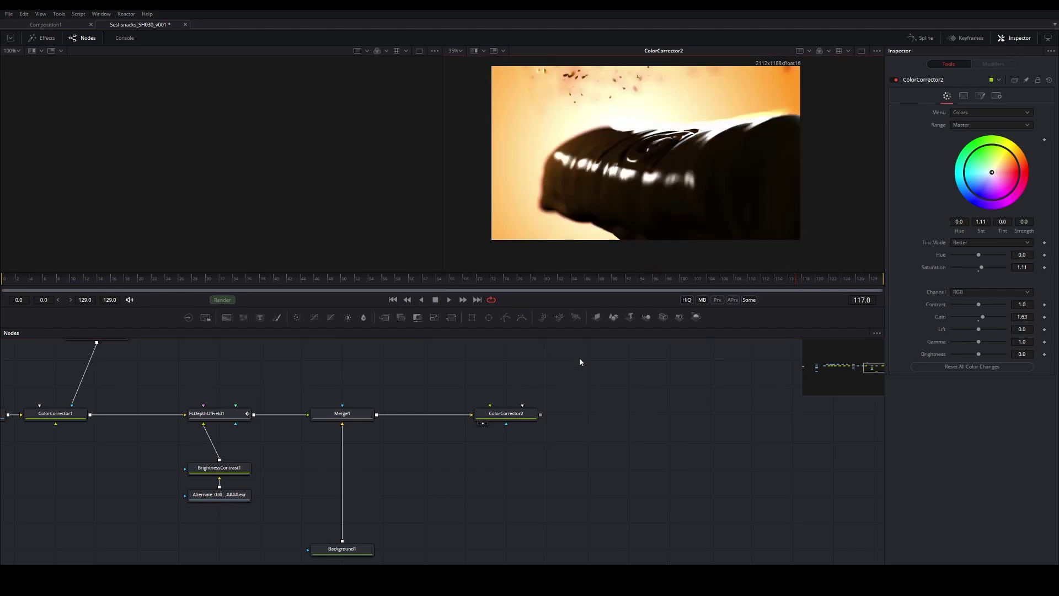
Add an OCIO Colorspace node after ColorCorrector2 and view its output.
{"action": "left_click", "coordinate": [518, 417]}
{"action": "key", "text": "shift+space"}
{"action": "type", "text": "fl d"}
{"action": "key", "text": "BackSpace"}
{"action": "key", "text": "BackSpace"}
{"action": "key", "text": "BackSpace"}
{"action": "key", "text": "BackSpace"}
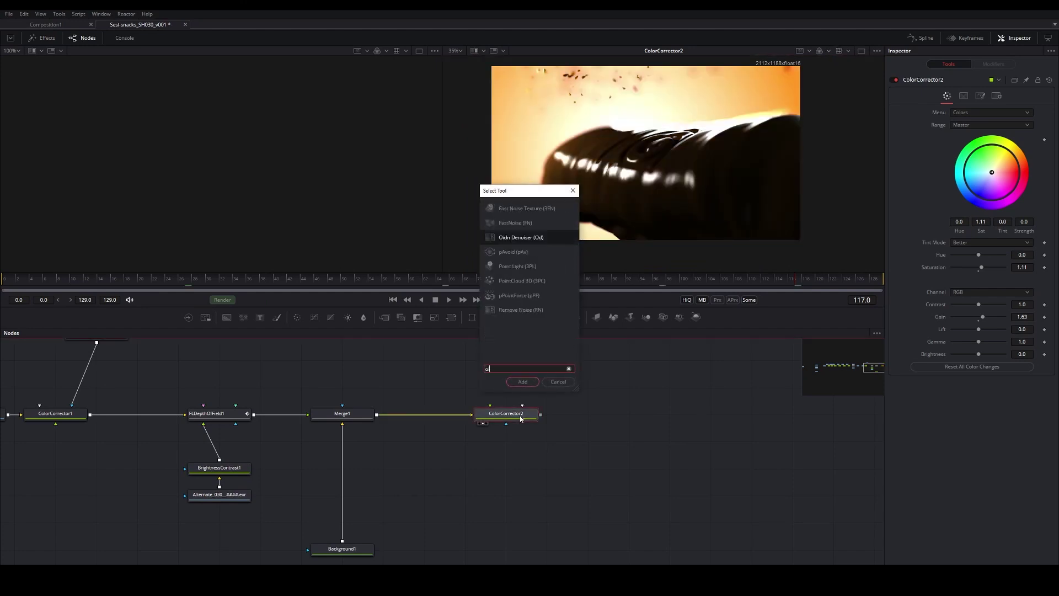
{"action": "type", "text": "co"}
{"action": "key", "text": "BackSpace"}
{"action": "key", "text": "BackSpace"}
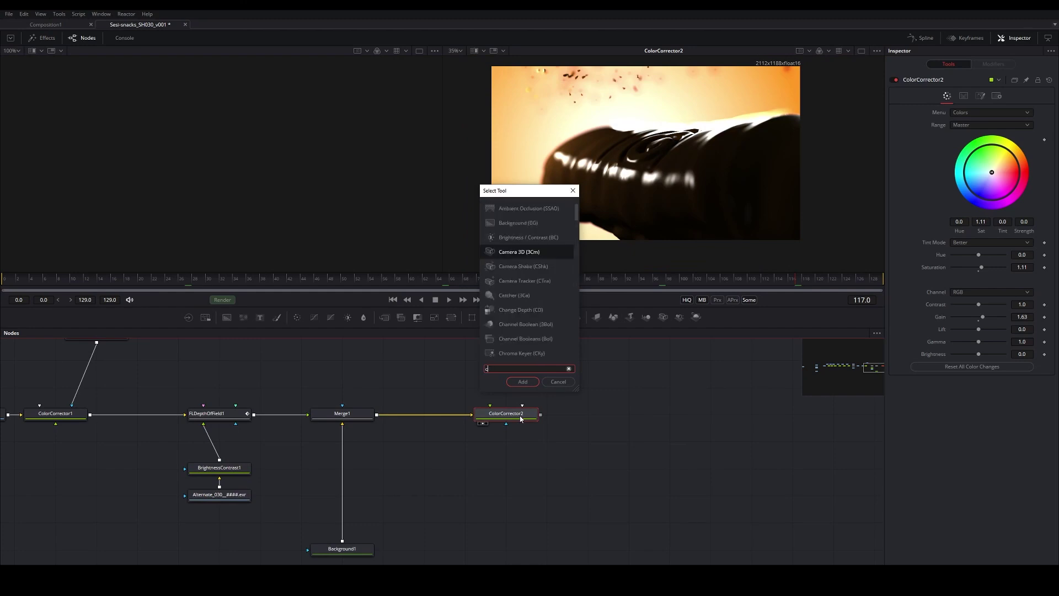
{"action": "type", "text": "ocio"}
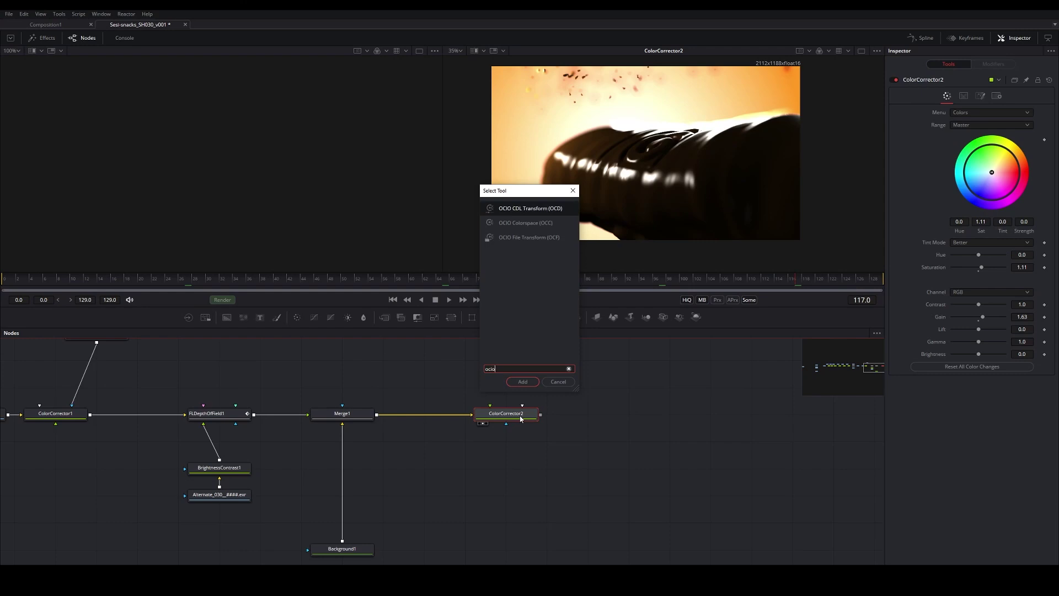
{"action": "key", "text": "Down"}
{"action": "key", "text": "Return"}
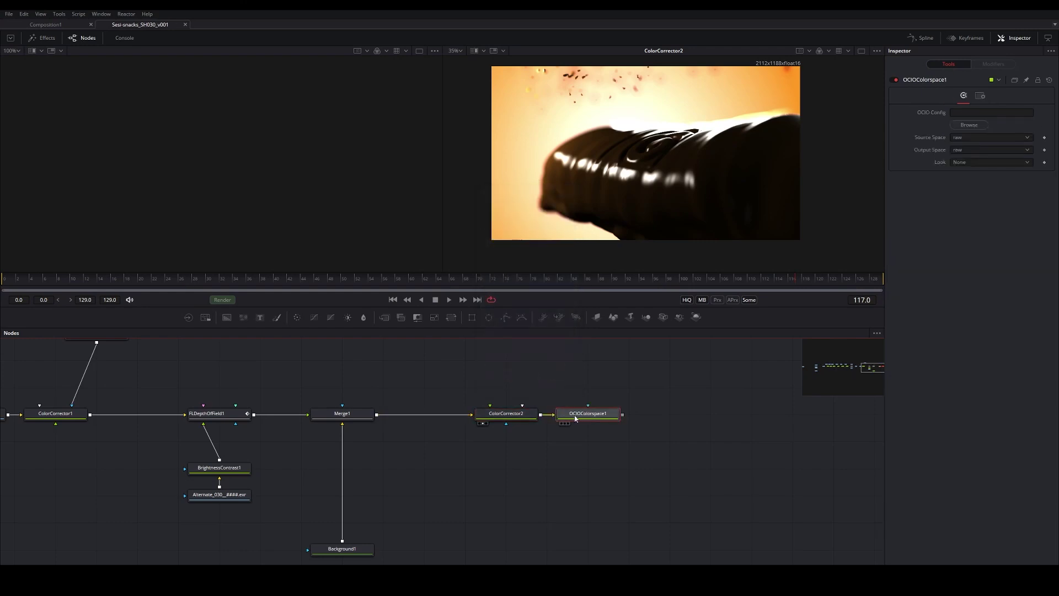
Turn the viewer LUT back on and open its settings to copy the OCIO config path.
{"action": "left_click", "coordinate": [969, 125]}
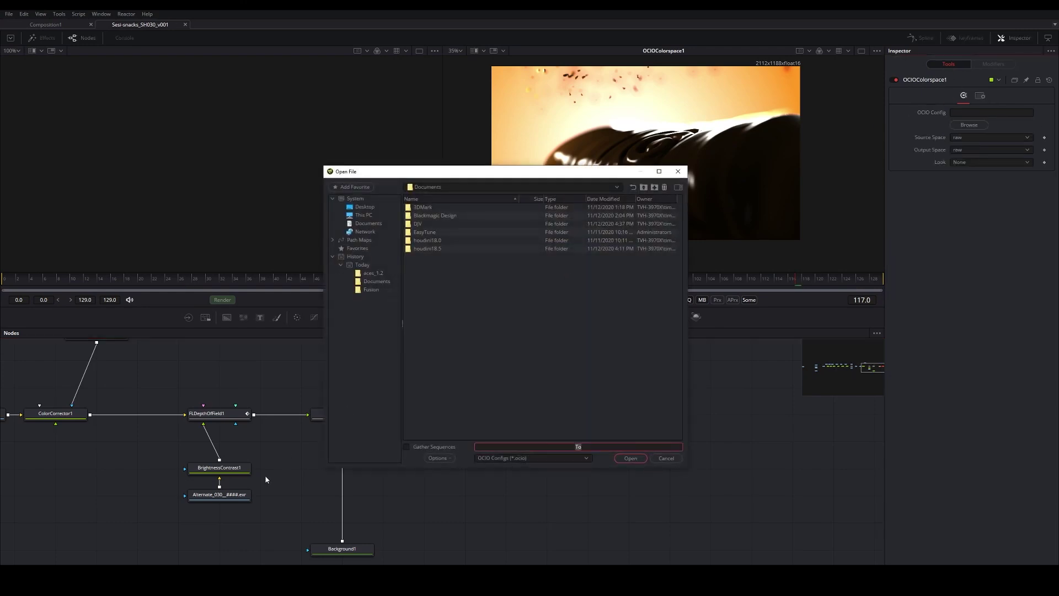
{"action": "left_click", "coordinate": [666, 459]}
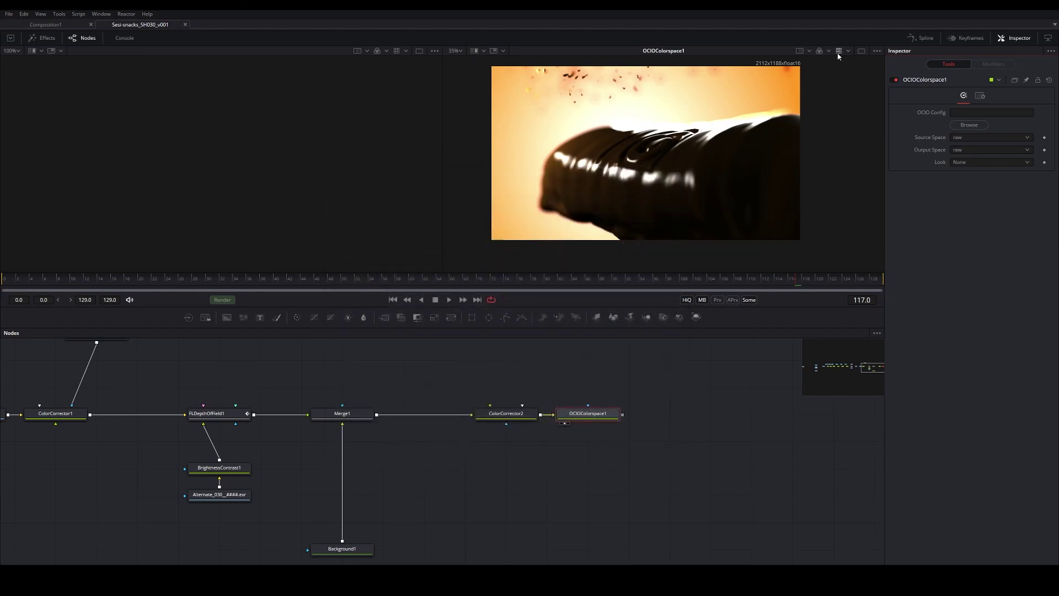
{"action": "left_click", "coordinate": [862, 53]}
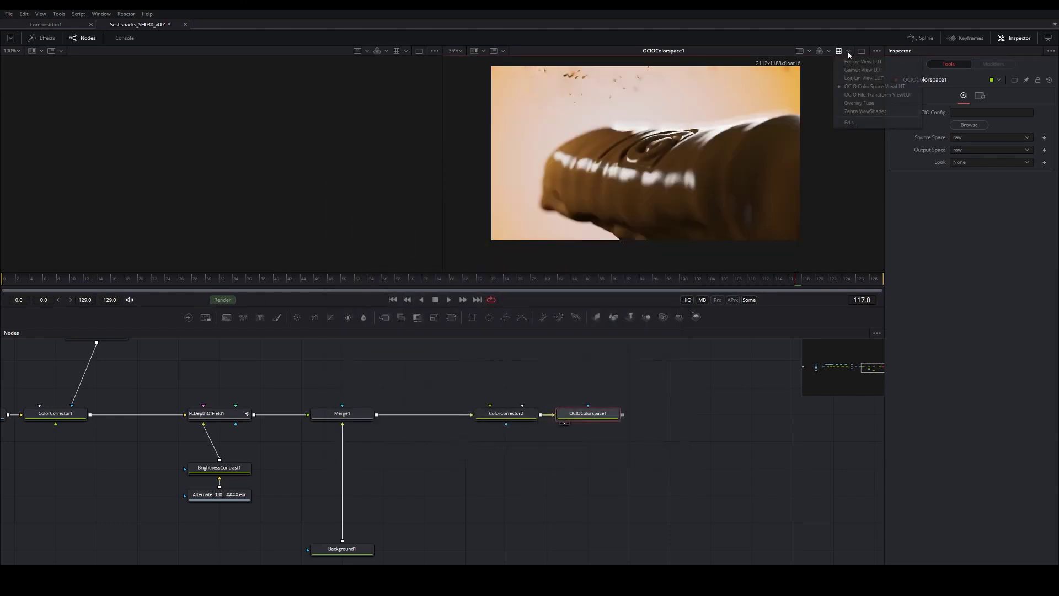
{"action": "left_click", "coordinate": [858, 117]}
{"action": "left_click", "coordinate": [612, 268]}
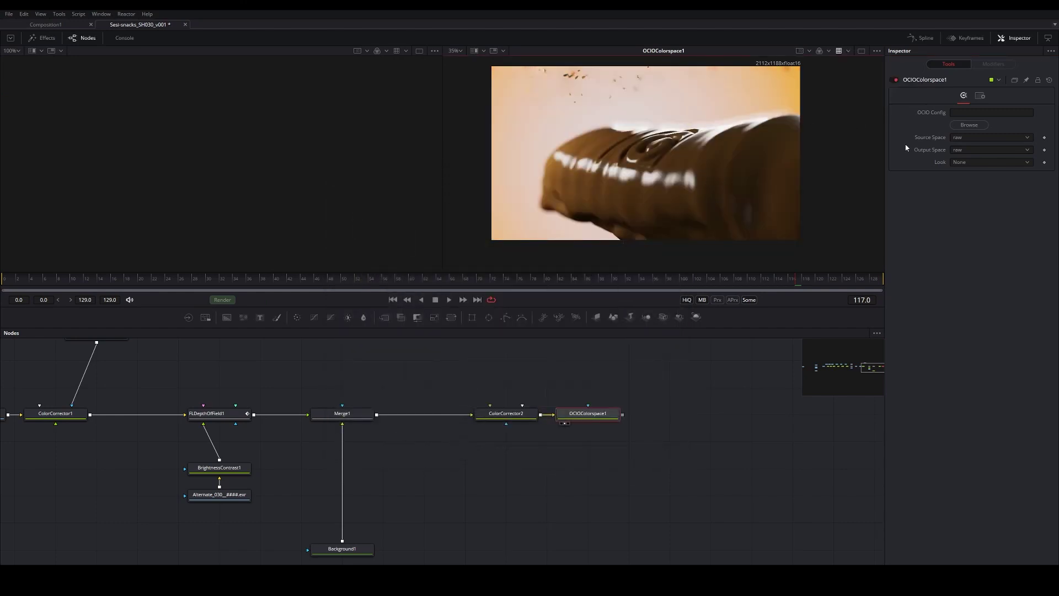
Load D:\Dropbox\Config\OpenColorIO-Configs-master\aces_1.2\config.ocio as OCIOColorspace1's config, with the viewer LUT off, and save the composition.
{"action": "left_click", "coordinate": [991, 112]}
{"action": "type", "text": "D:\\Dropbox\\Config\\OpenColorIO-Configs-master\\aces_1.2\\config.ocio"}
{"action": "key", "text": "Return"}
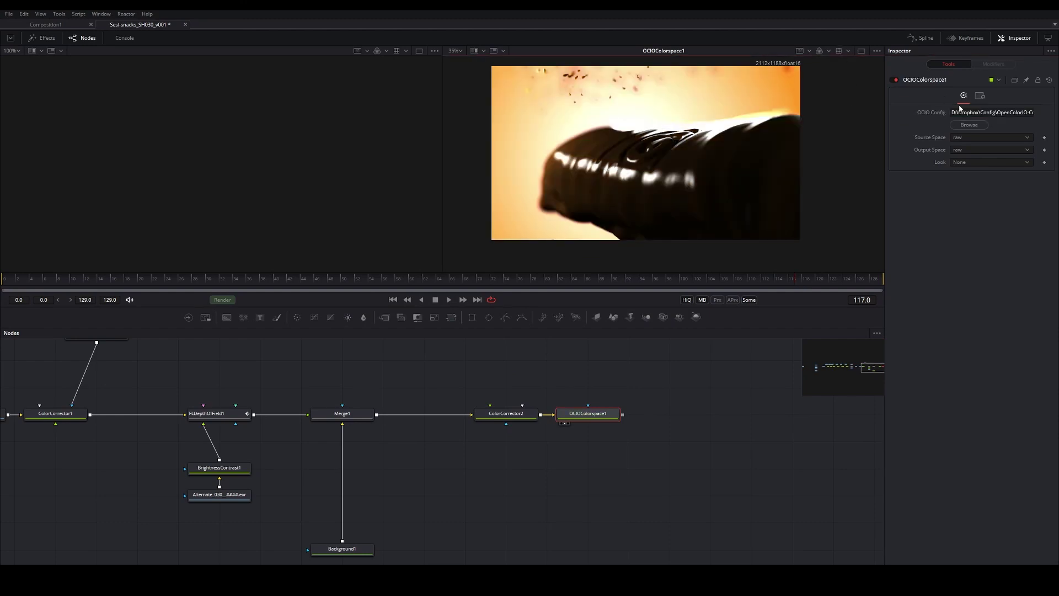
{"action": "left_click", "coordinate": [969, 125]}
{"action": "double_click", "coordinate": [425, 233]}
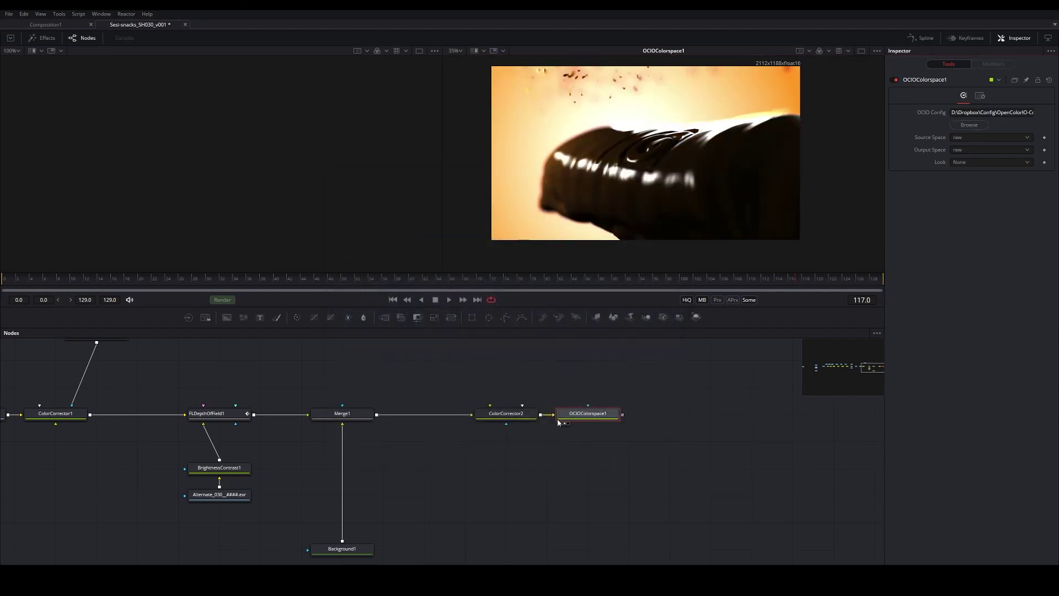
{"action": "left_click_drag", "start_coordinate": [589, 422], "coordinate": [798, 167]}
{"action": "key", "text": "ctrl+s"}
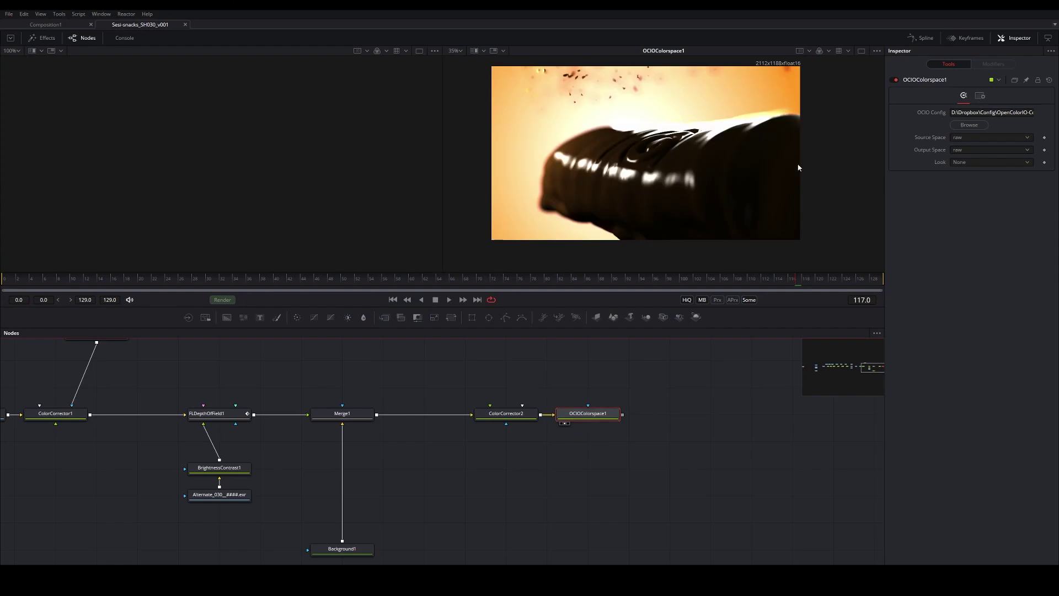
Set OCIOColorspace1's source space to ACES - ACEScg and its output space to out_rec709.
{"action": "left_click", "coordinate": [958, 137]}
{"action": "scroll", "coordinate": [962, 139], "scroll_direction": "up", "scroll_amount": 10}
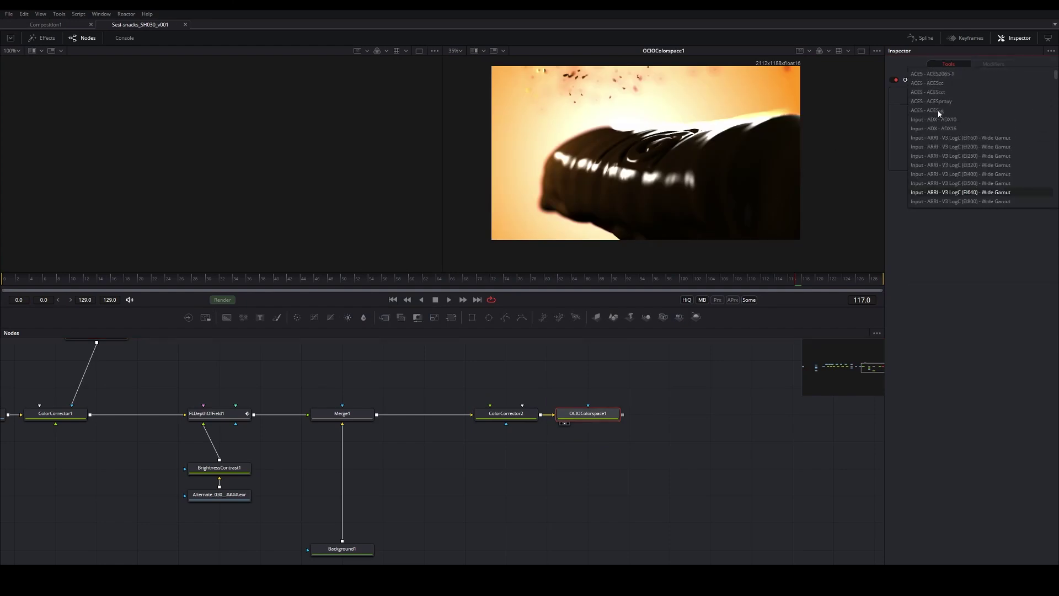
{"action": "left_click", "coordinate": [939, 111]}
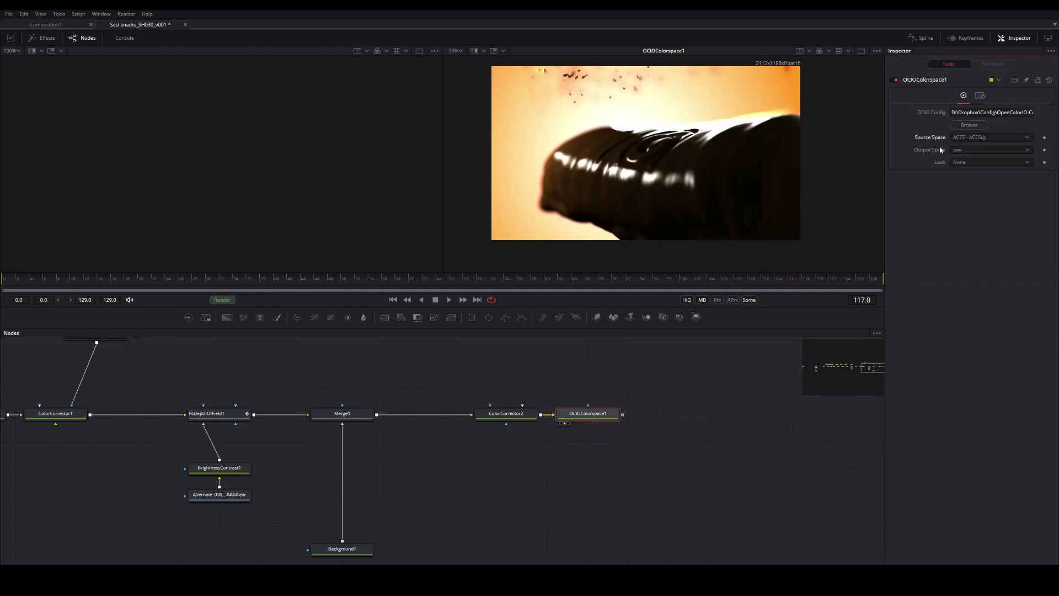
{"action": "left_click", "coordinate": [968, 151]}
{"action": "scroll", "coordinate": [965, 155], "scroll_direction": "up", "scroll_amount": 5}
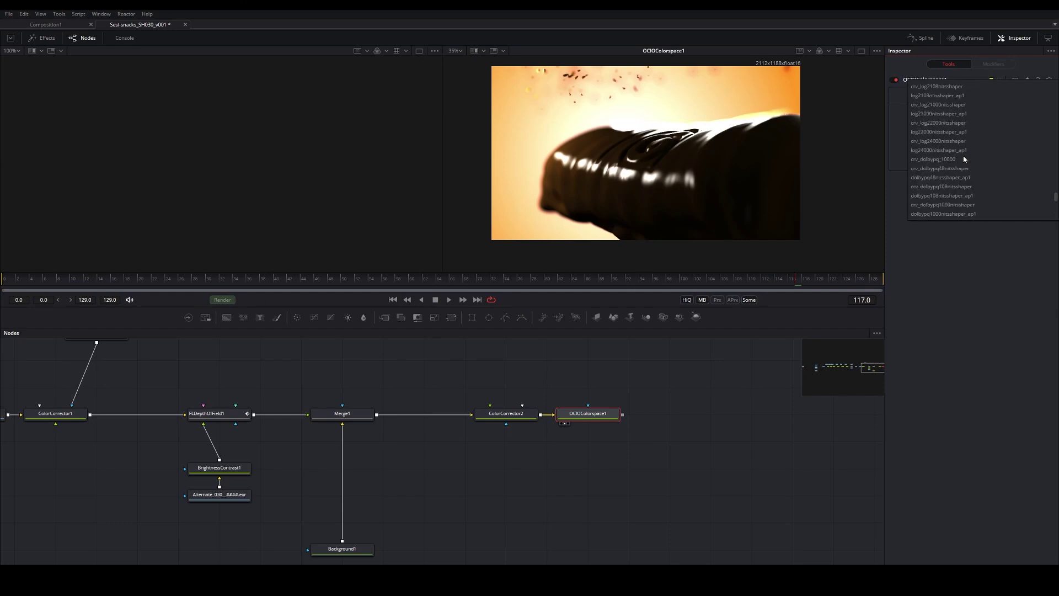
{"action": "scroll", "coordinate": [963, 157], "scroll_direction": "up", "scroll_amount": 4}
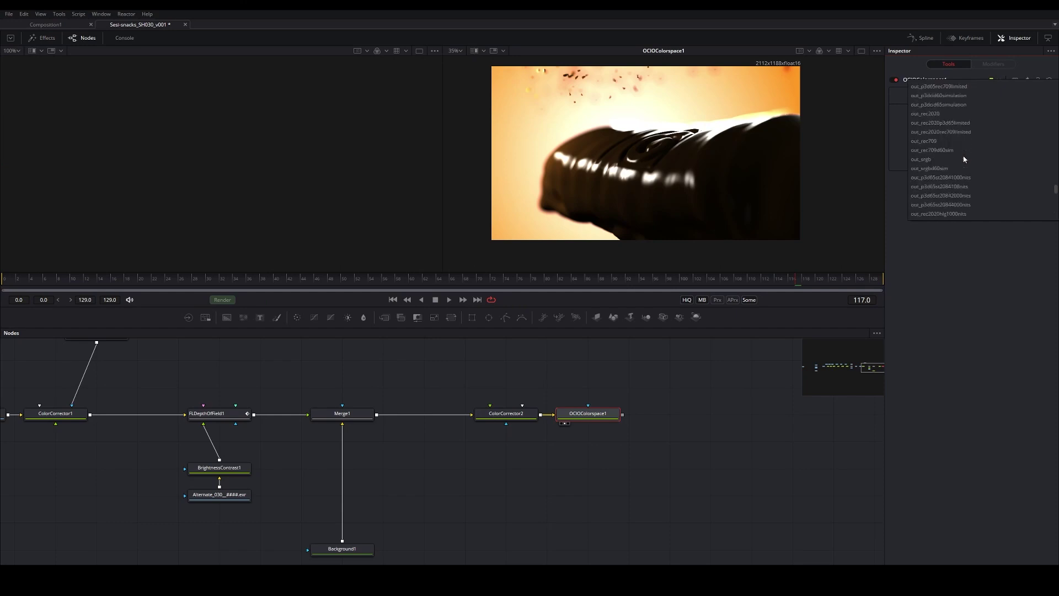
{"action": "left_click", "coordinate": [936, 142]}
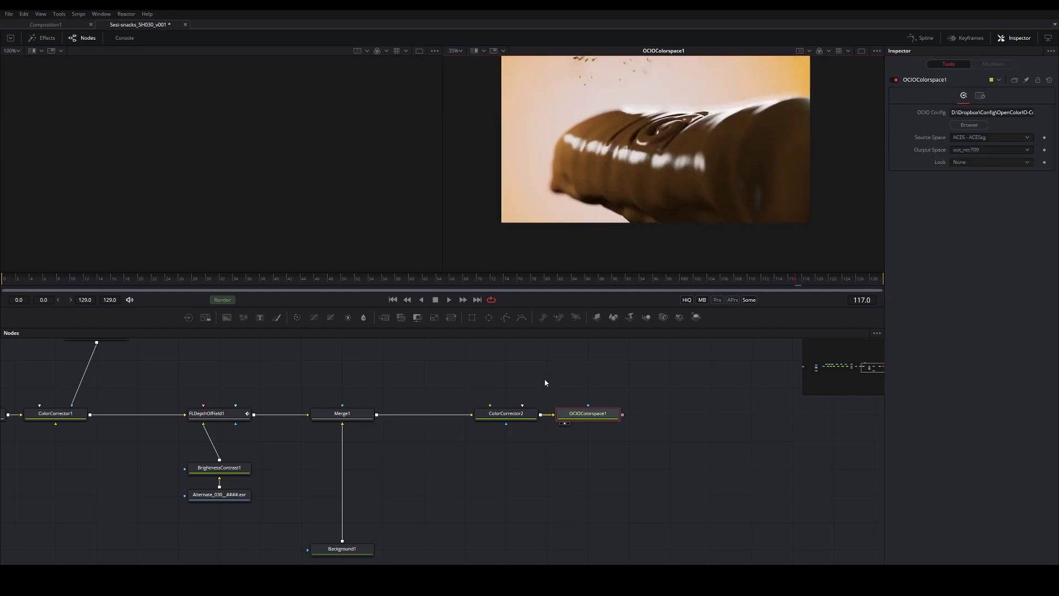
Compare ColorCorrector2's output through the viewer LUT with OCIOColorspace1's output without it.
{"action": "left_click", "coordinate": [519, 415]}
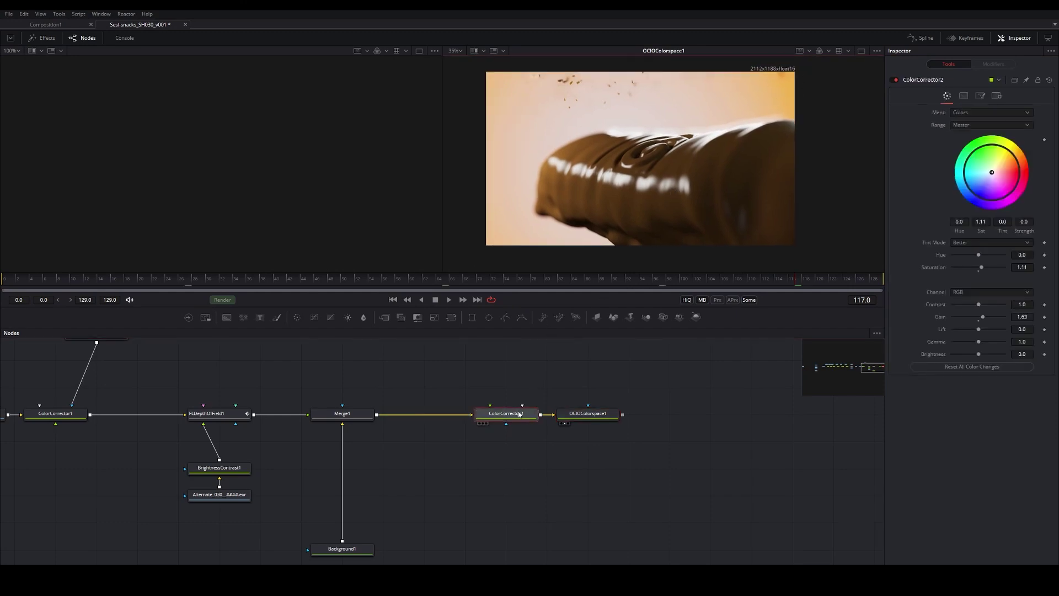
{"action": "key", "text": "2"}
{"action": "left_click", "coordinate": [838, 50]}
{"action": "left_click", "coordinate": [588, 413]}
{"action": "key", "text": "2"}
{"action": "left_click", "coordinate": [838, 51]}
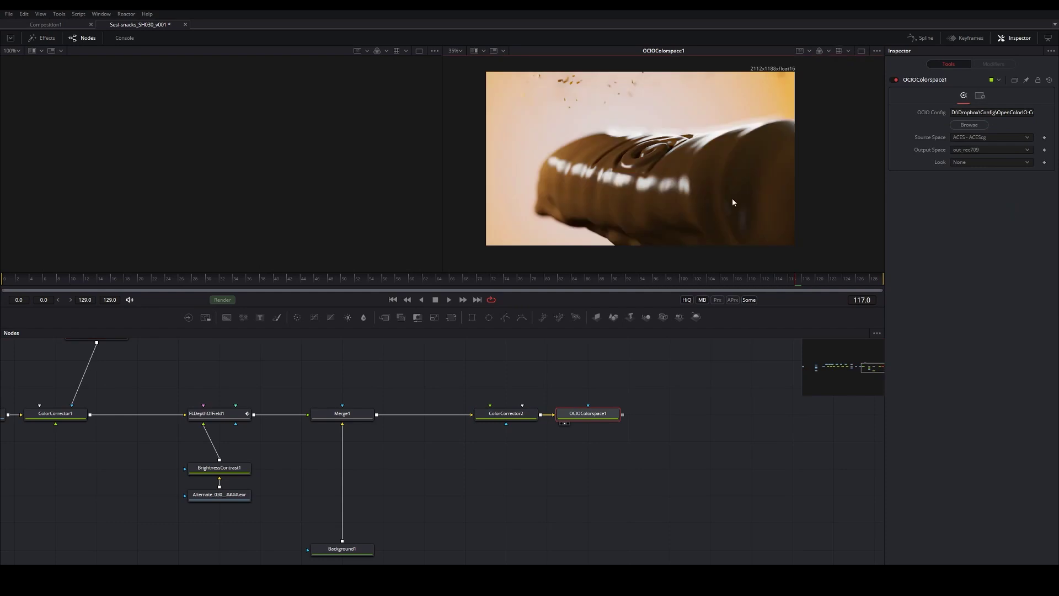
Save the composition and add a Saver node after OCIOColorspace1.
{"action": "key", "text": "ctrl+s"}
{"action": "key", "text": "shift+space"}
{"action": "type", "text": "save"}
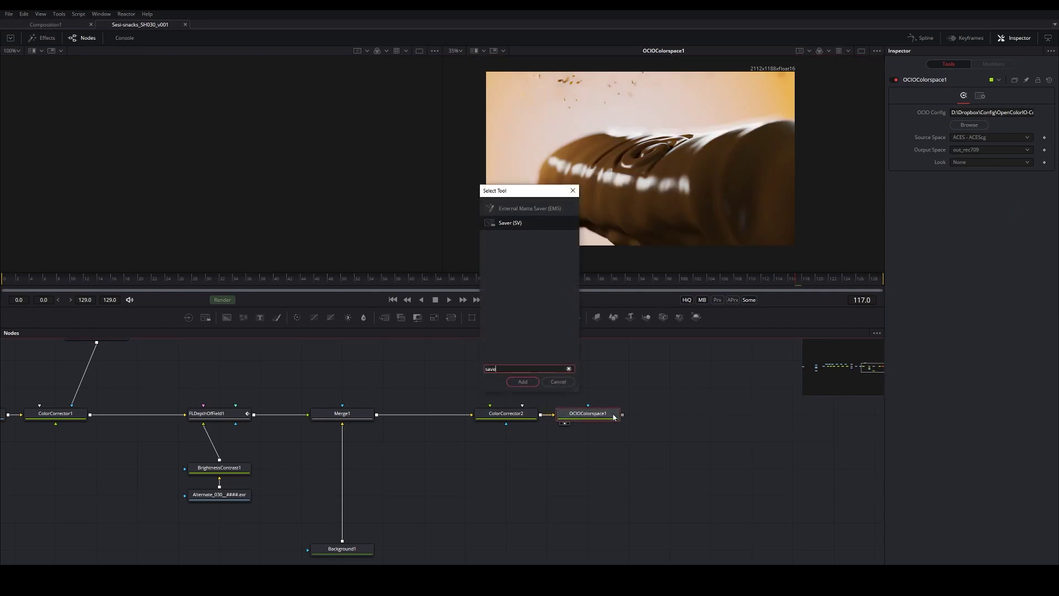
{"action": "key", "text": "Return"}
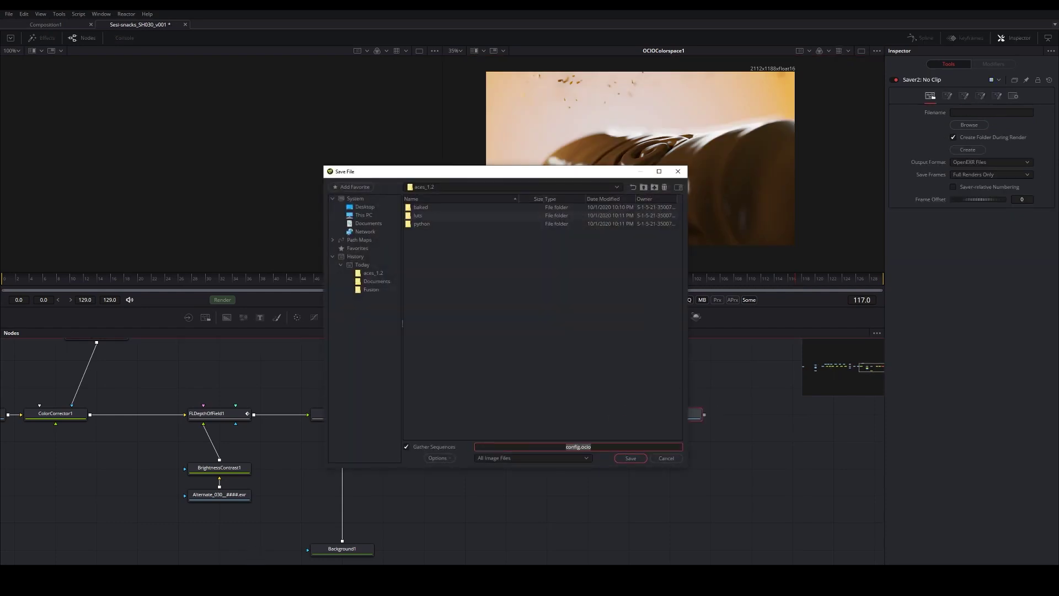
Switch to File Explorer and create a folder named SH030 in the SESI-SNACKS_Project's RENDER\COMP folder.
{"action": "left_click", "coordinate": [256, 544]}
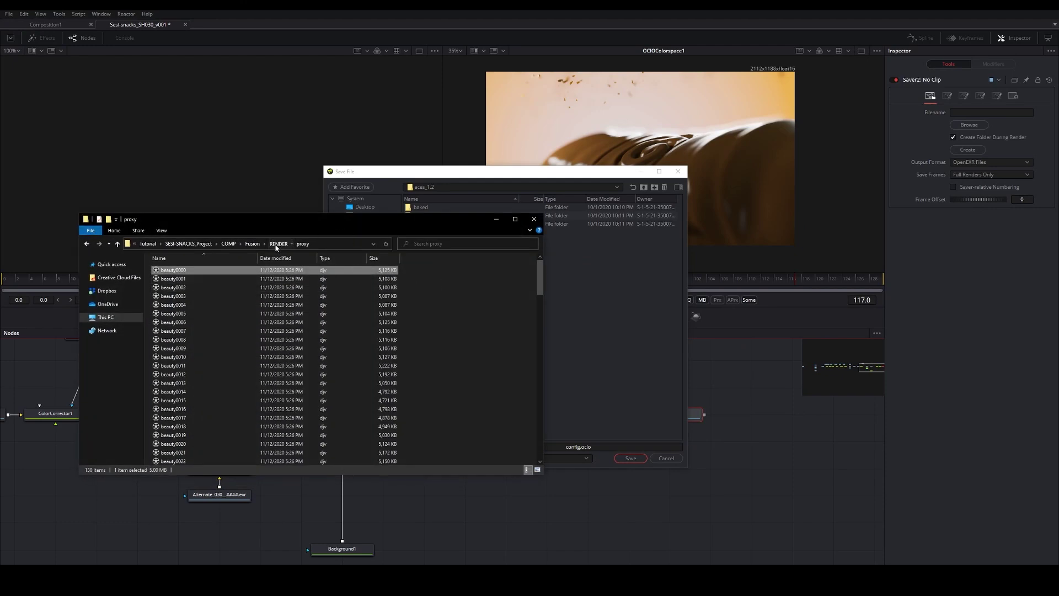
{"action": "left_click", "coordinate": [277, 244]}
{"action": "left_click_drag", "start_coordinate": [273, 219], "coordinate": [502, 222]}
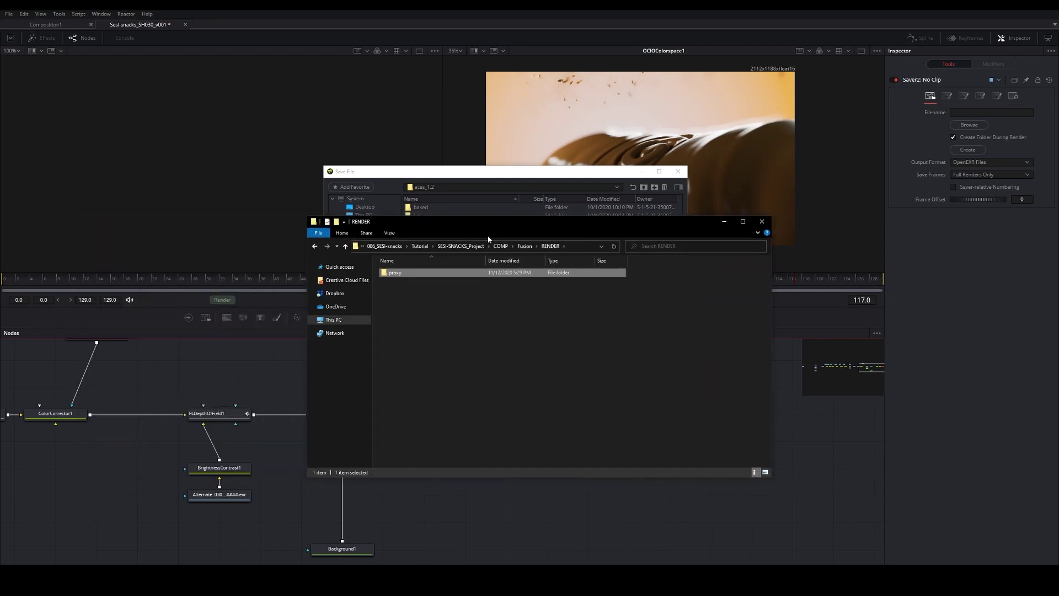
{"action": "left_click", "coordinate": [448, 246]}
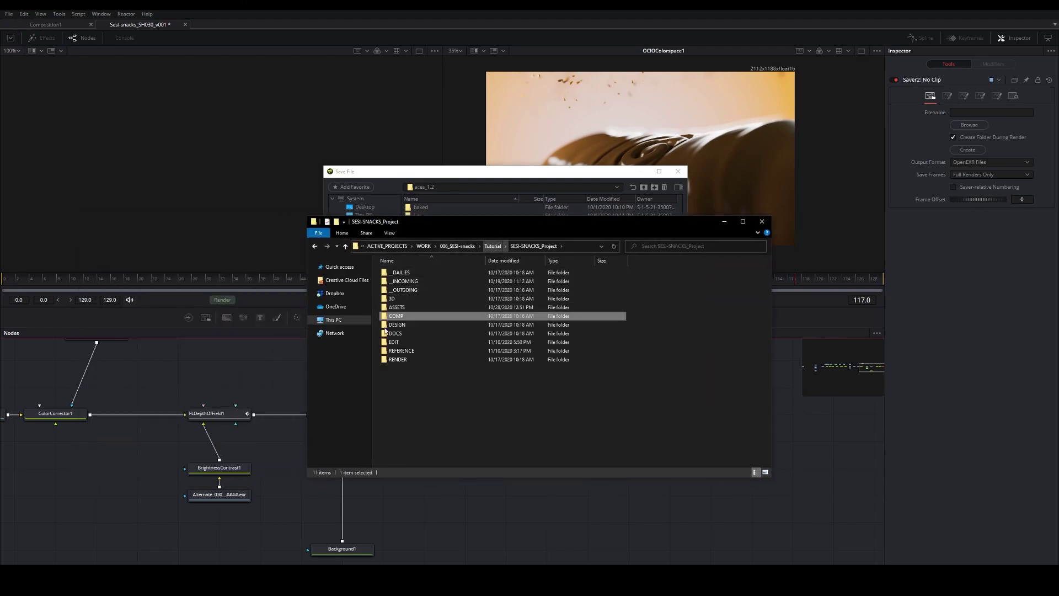
{"action": "double_click", "coordinate": [397, 360]}
{"action": "double_click", "coordinate": [395, 281]}
{"action": "right_click", "coordinate": [438, 311]}
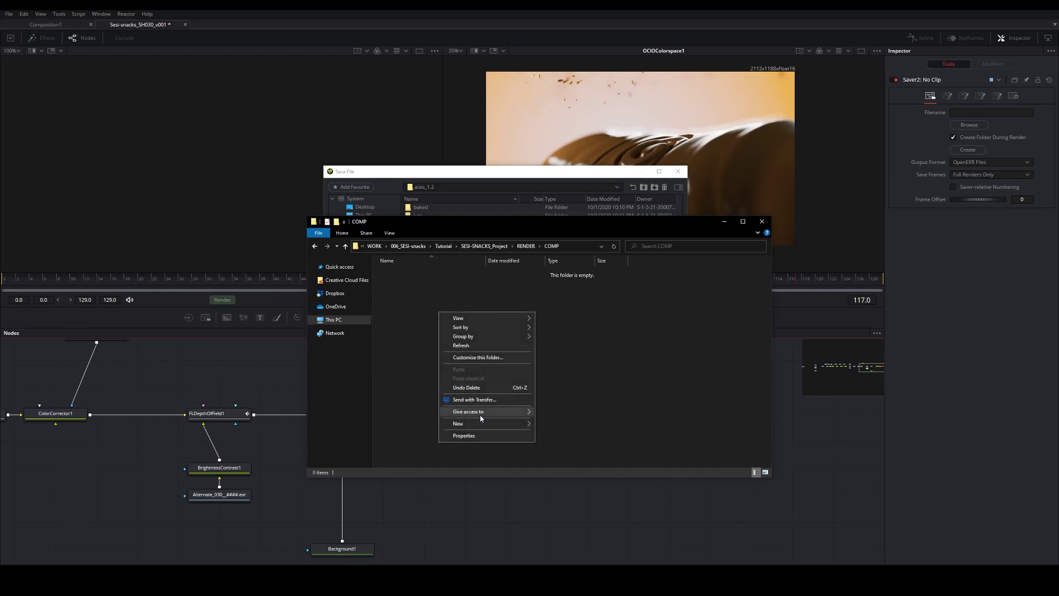
{"action": "mouse_move", "coordinate": [485, 423]}
{"action": "left_click", "coordinate": [548, 426]}
{"action": "type", "text": "S"}
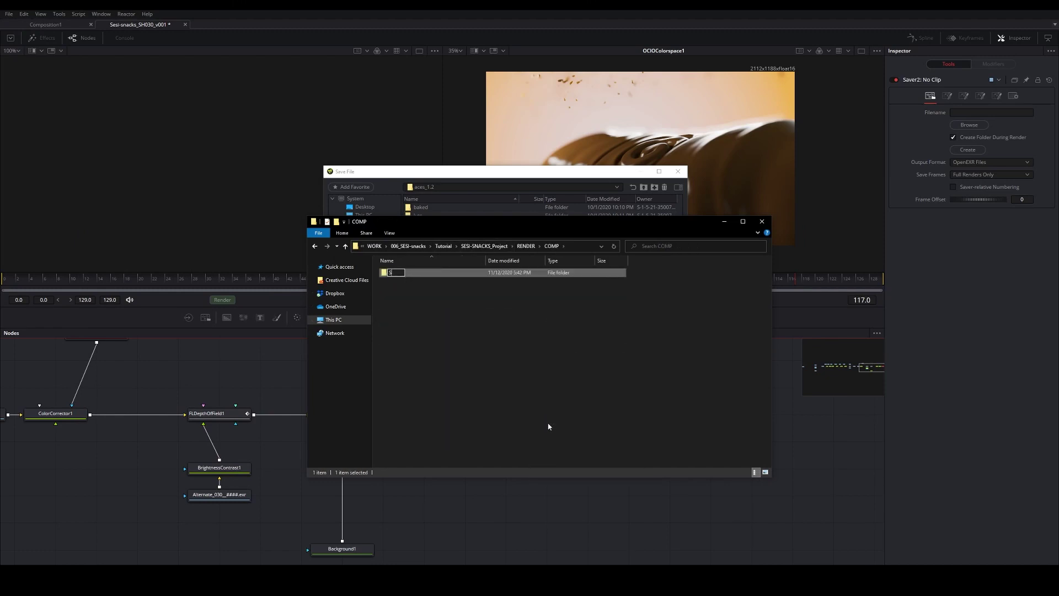
{"action": "type", "text": "G030"}
{"action": "key", "text": "Return"}
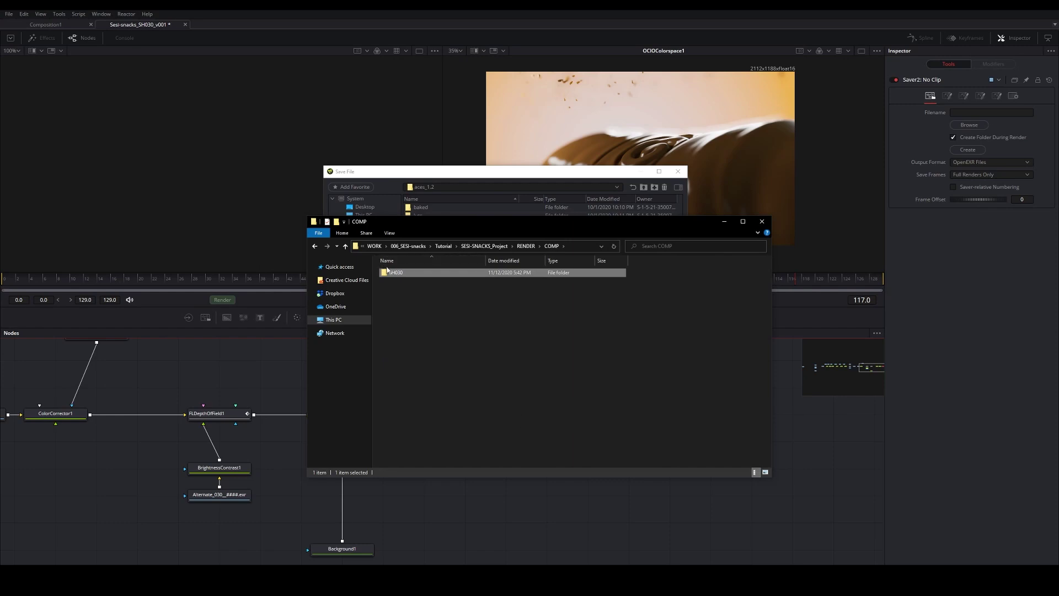
Copy the SH030 folder's path and set the Saver to write SH030_V001.png into that folder.
{"action": "key", "text": "Return"}
{"action": "left_click", "coordinate": [574, 246]}
{"action": "left_click", "coordinate": [725, 221]}
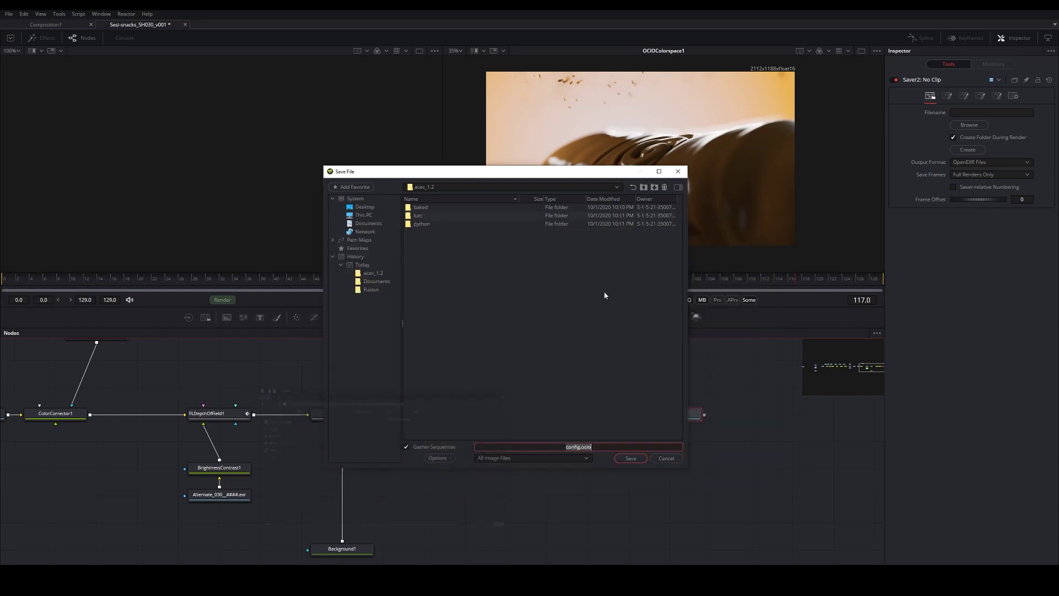
{"action": "key", "text": "ctrl+v"}
{"action": "key", "text": "Return"}
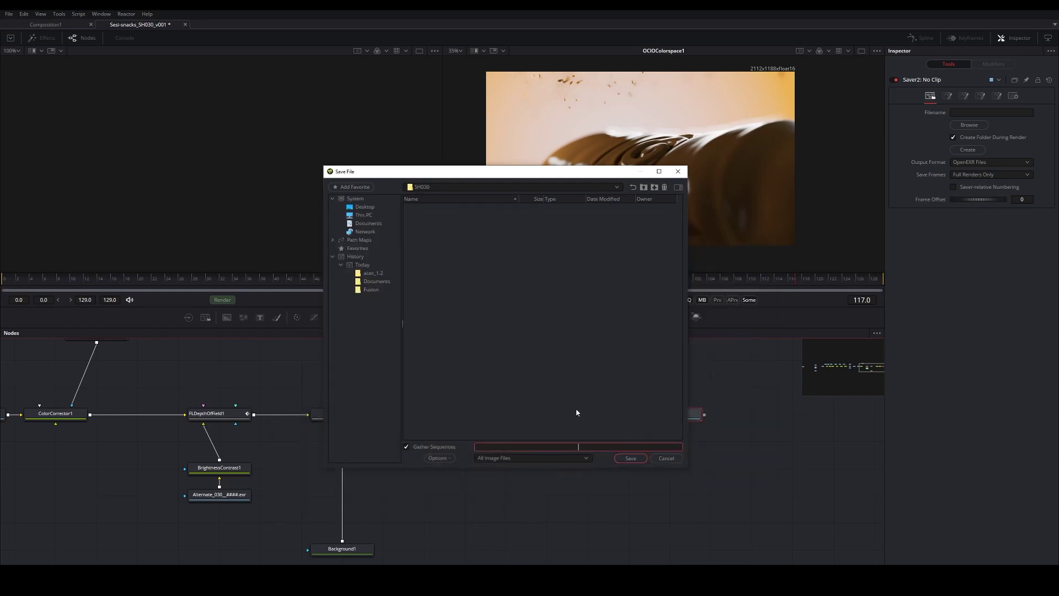
{"action": "type", "text": "SH030_V001.png"}
{"action": "key", "text": "Return"}
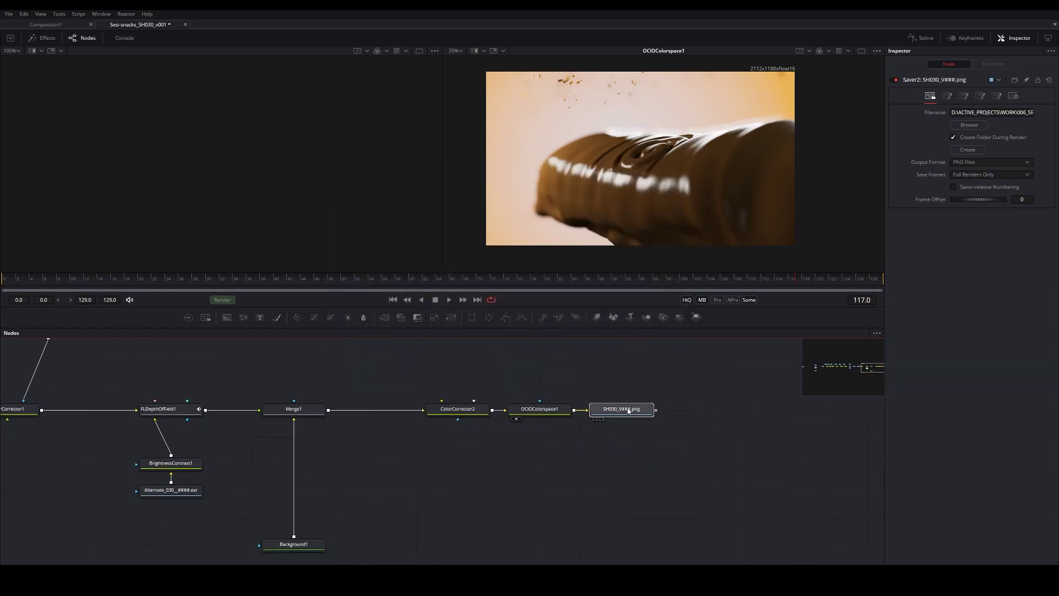
Rename the Saver's output file to SH030_V1_.png.
{"action": "left_click", "coordinate": [969, 125]}
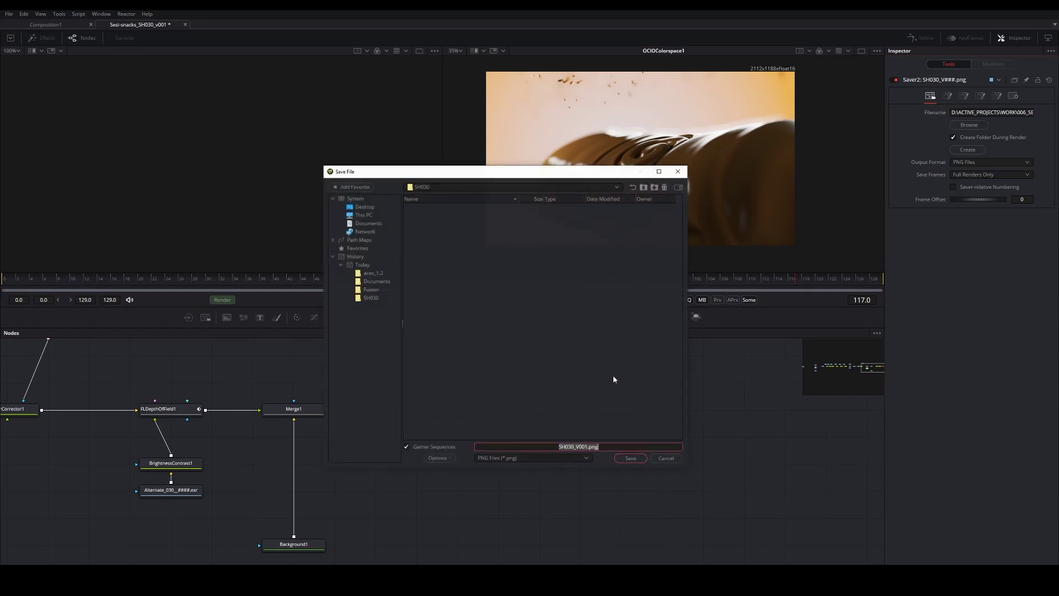
{"action": "left_click", "coordinate": [588, 447]}
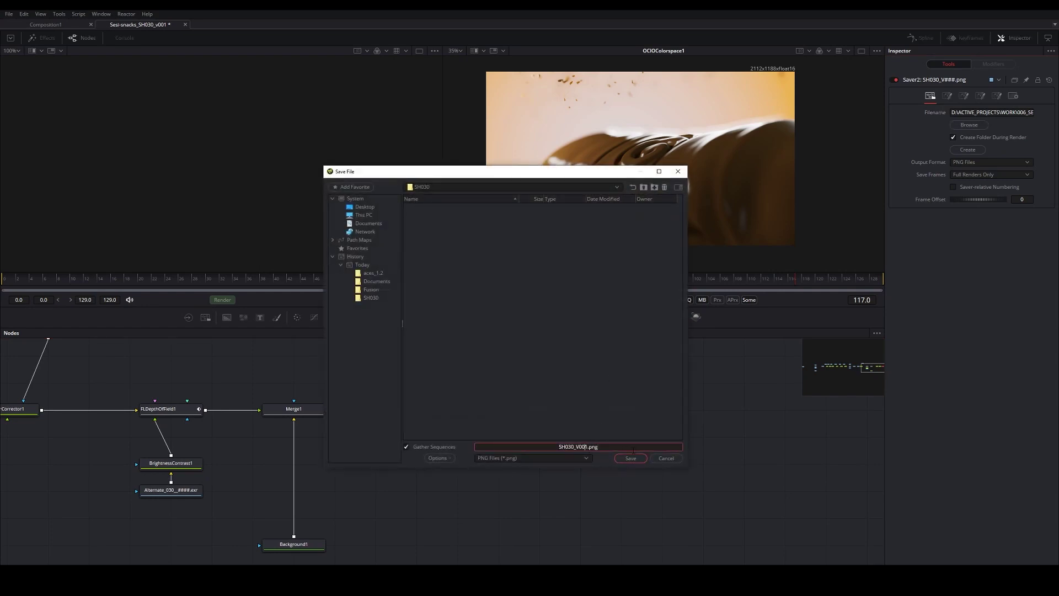
{"action": "key", "text": "BackSpace"}
{"action": "key", "text": "BackSpace"}
{"action": "key", "text": "BackSpace"}
{"action": "type", "text": "1_"}
{"action": "left_click", "coordinate": [632, 456]}
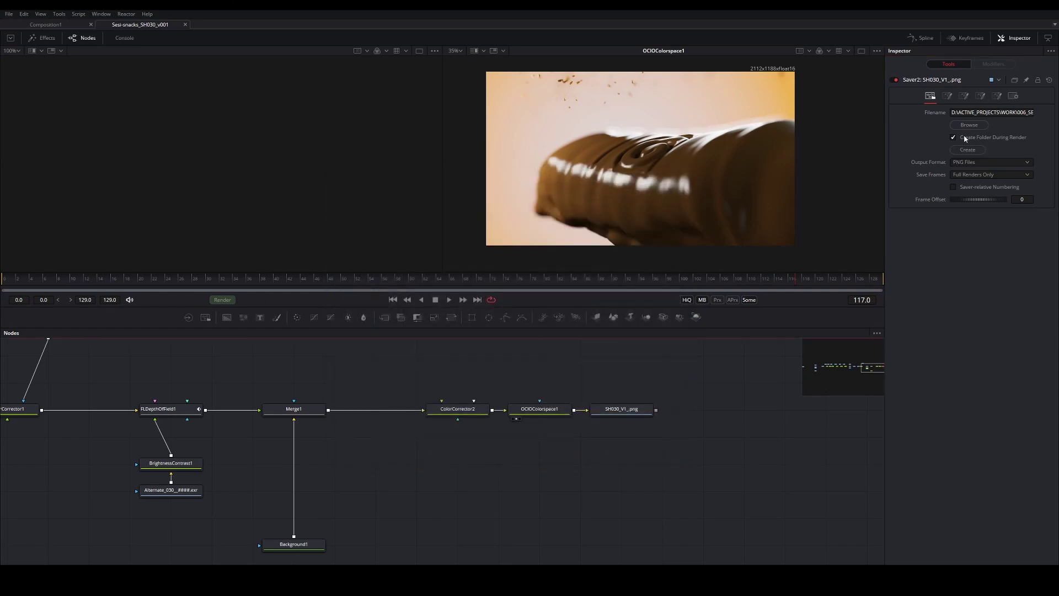
{"action": "left_click_drag", "start_coordinate": [583, 403], "coordinate": [543, 420]}
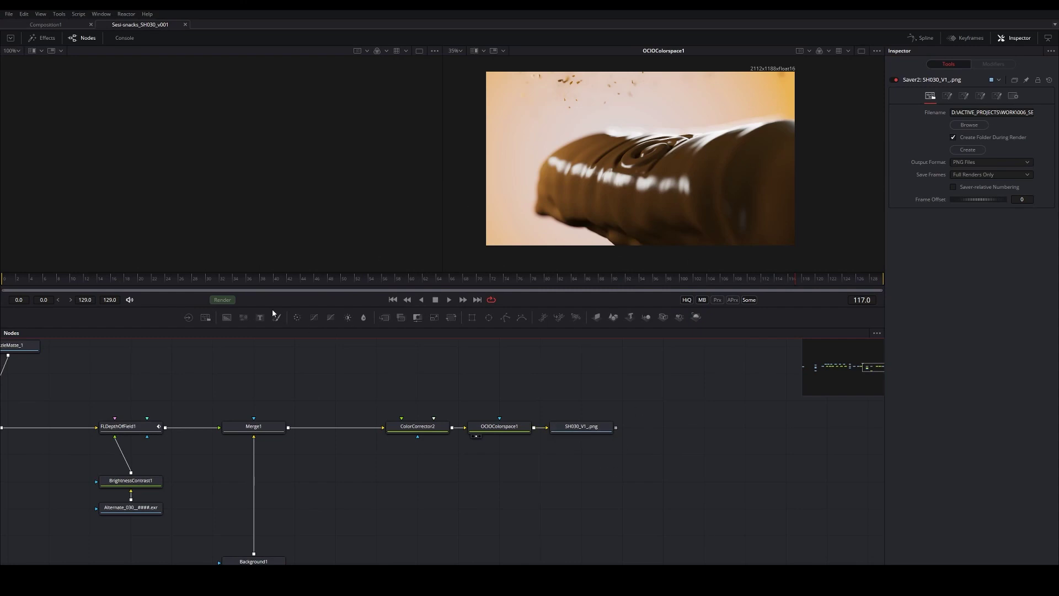
Start rendering frames 0 to 129 through the Saver using the Final render configuration.
{"action": "left_click", "coordinate": [222, 300]}
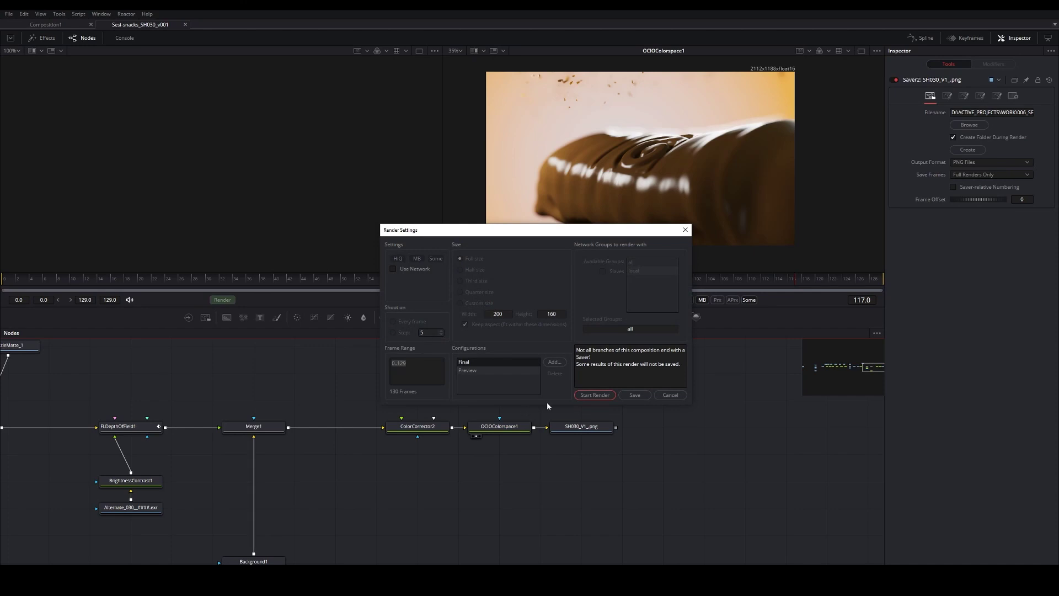
{"action": "left_click", "coordinate": [606, 398]}
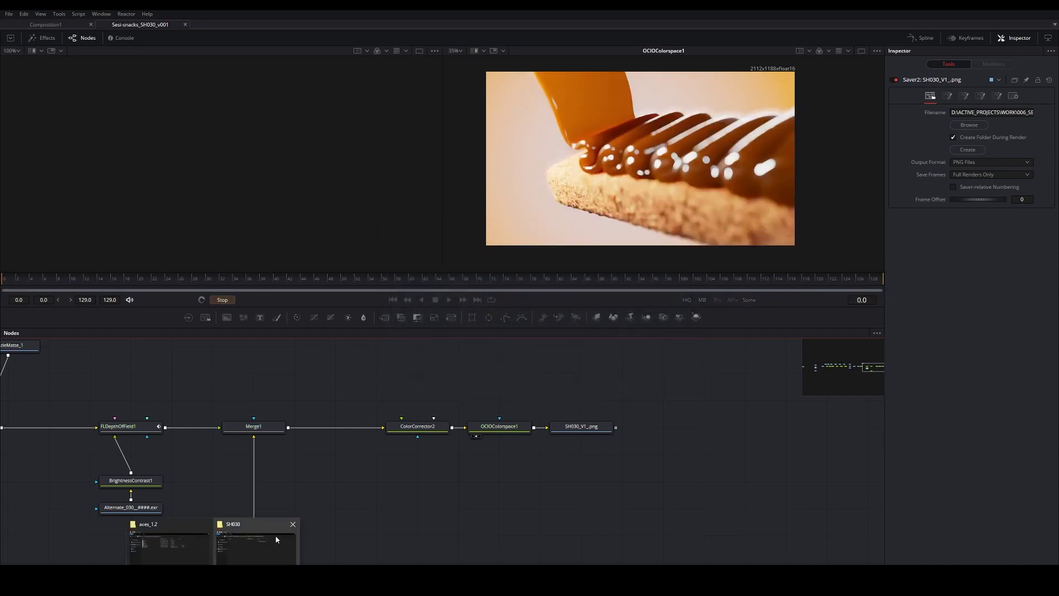
Check the first rendered frame, SH030_V1_0000, from the SH030 folder, making Photos the default app for PNG files, and close it.
{"action": "left_click", "coordinate": [264, 554]}
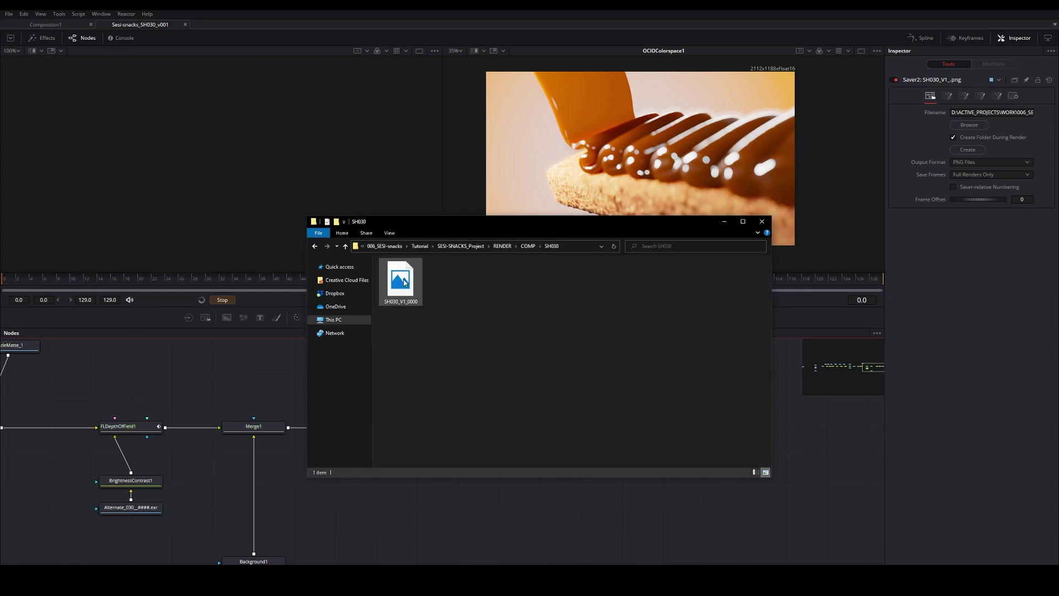
{"action": "double_click", "coordinate": [401, 284]}
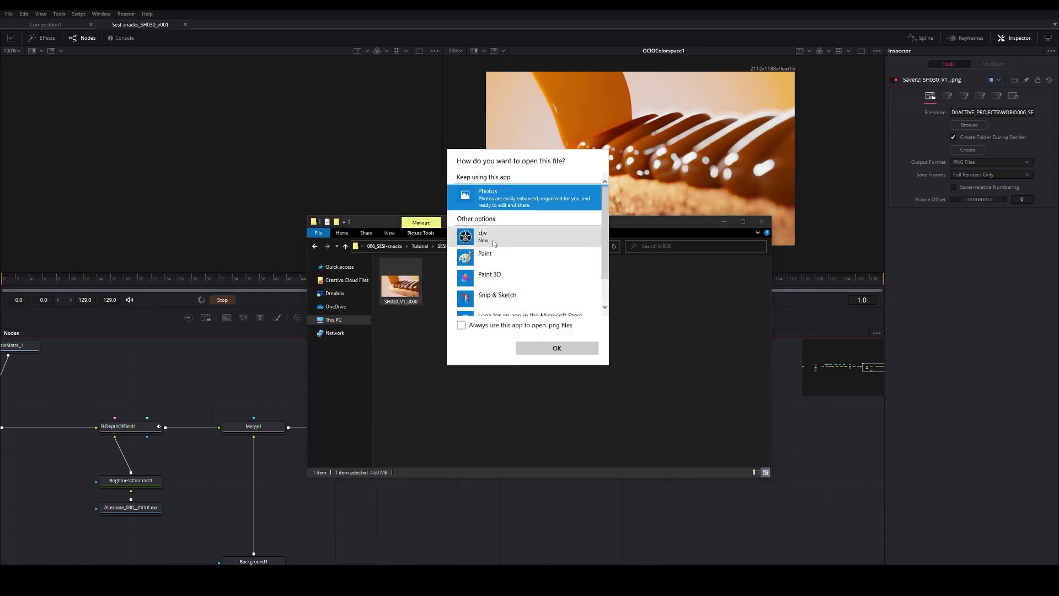
{"action": "scroll", "coordinate": [486, 286], "scroll_direction": "down", "scroll_amount": 1}
{"action": "scroll", "coordinate": [486, 286], "scroll_direction": "up", "scroll_amount": 2}
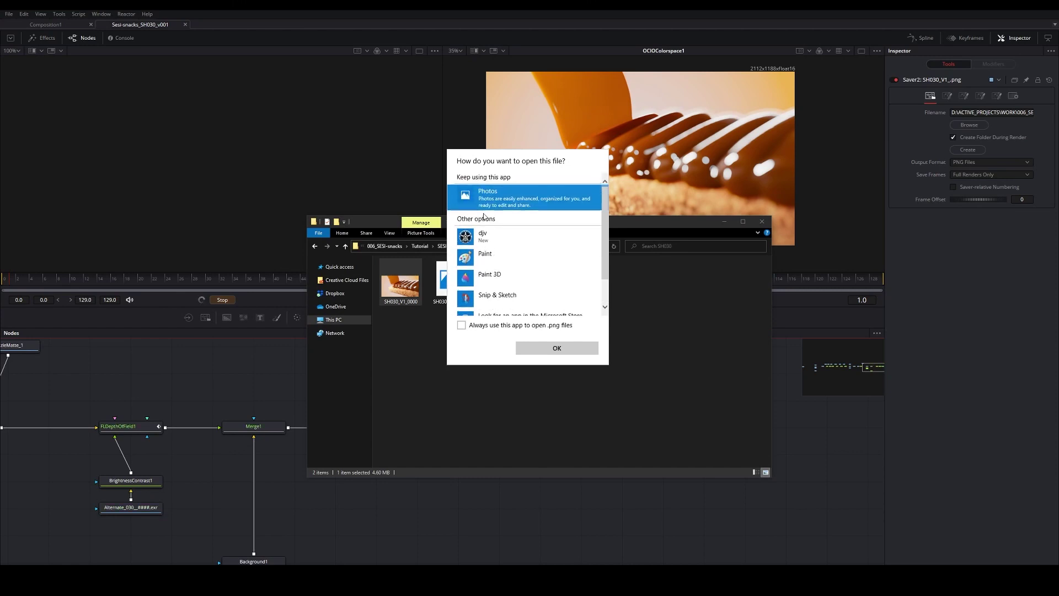
{"action": "left_click", "coordinate": [461, 325]}
{"action": "left_click", "coordinate": [557, 348]}
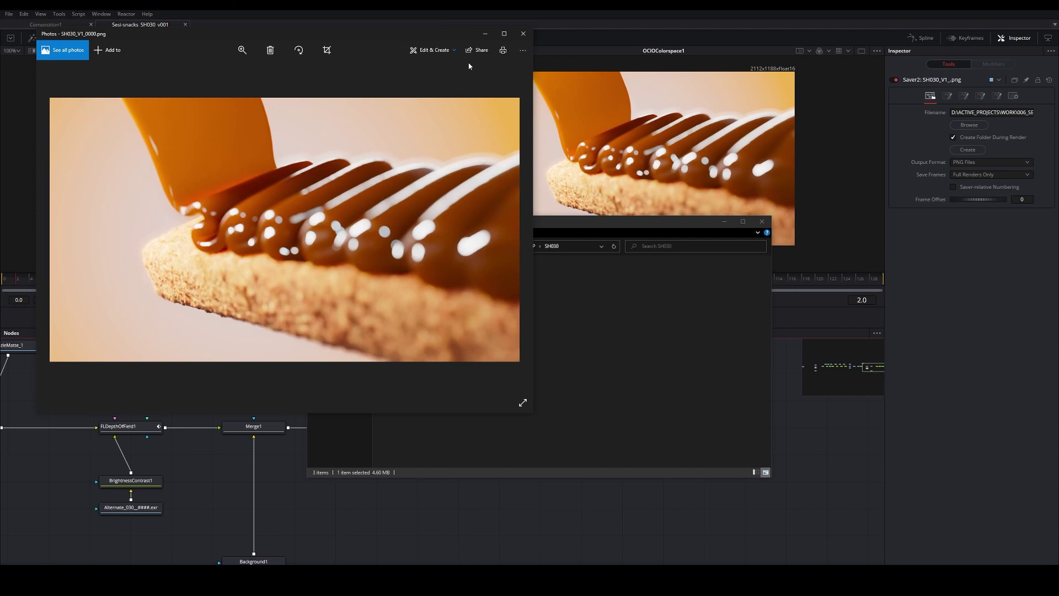
{"action": "left_click", "coordinate": [523, 34]}
{"action": "left_click", "coordinate": [572, 91]}
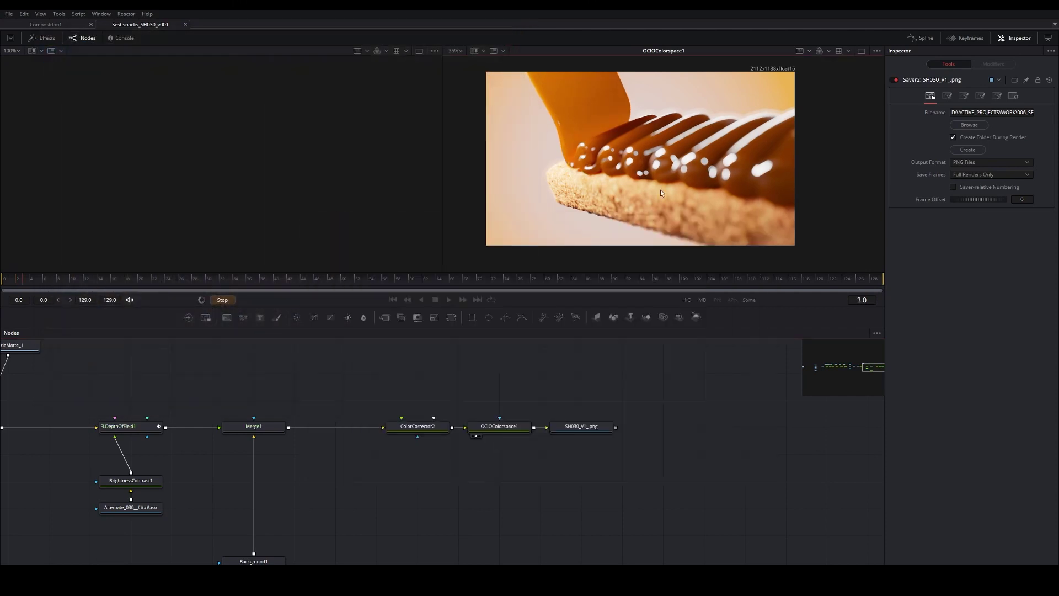
Inspect the rendering image in the viewer and abort the running render.
{"action": "scroll", "coordinate": [637, 183], "scroll_direction": "down", "scroll_amount": 3}
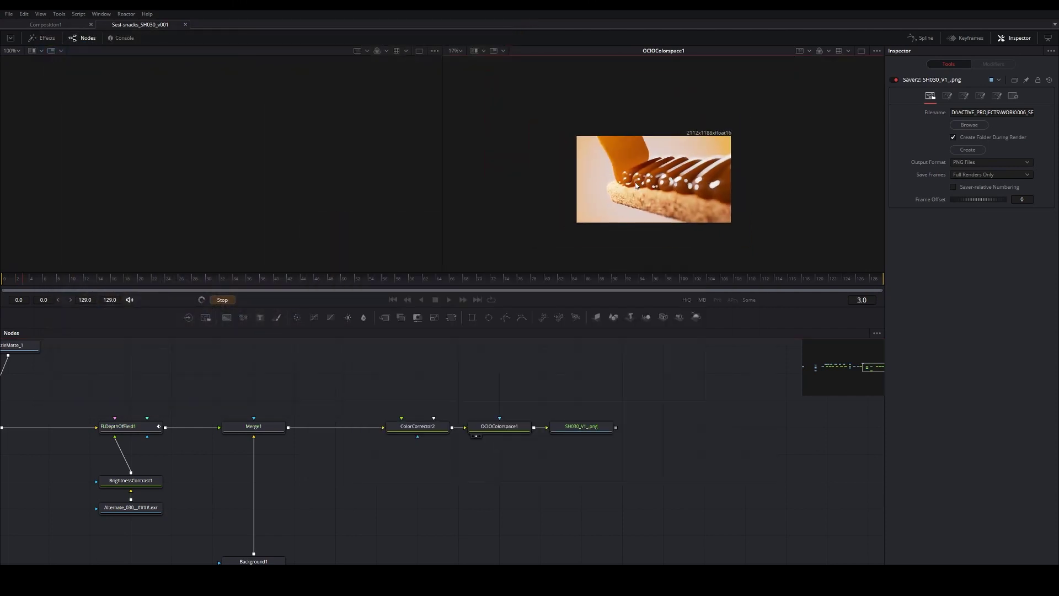
{"action": "scroll", "coordinate": [631, 189], "scroll_direction": "up", "scroll_amount": 1}
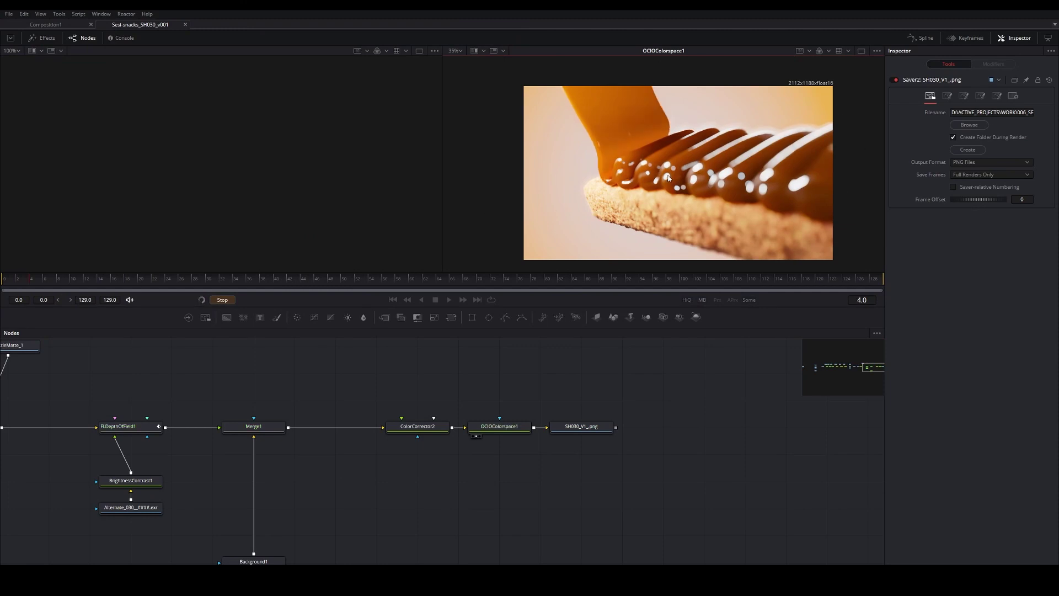
{"action": "left_click_drag", "start_coordinate": [677, 177], "coordinate": [724, 177]}
{"action": "key", "text": "Escape"}
{"action": "left_click", "coordinate": [567, 320]}
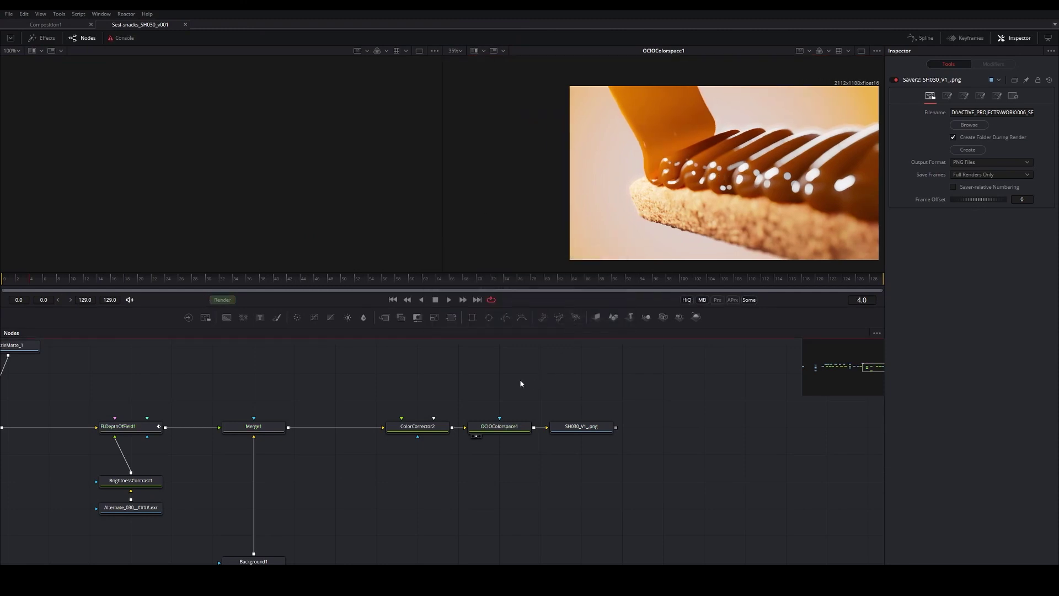
Examine the whole node tree, from the render-pass merges through depth of field and background to the colour conversion and Saver.
{"action": "scroll", "coordinate": [564, 379], "scroll_direction": "left", "scroll_amount": 5}
{"action": "scroll", "coordinate": [563, 379], "scroll_direction": "left", "scroll_amount": 9}
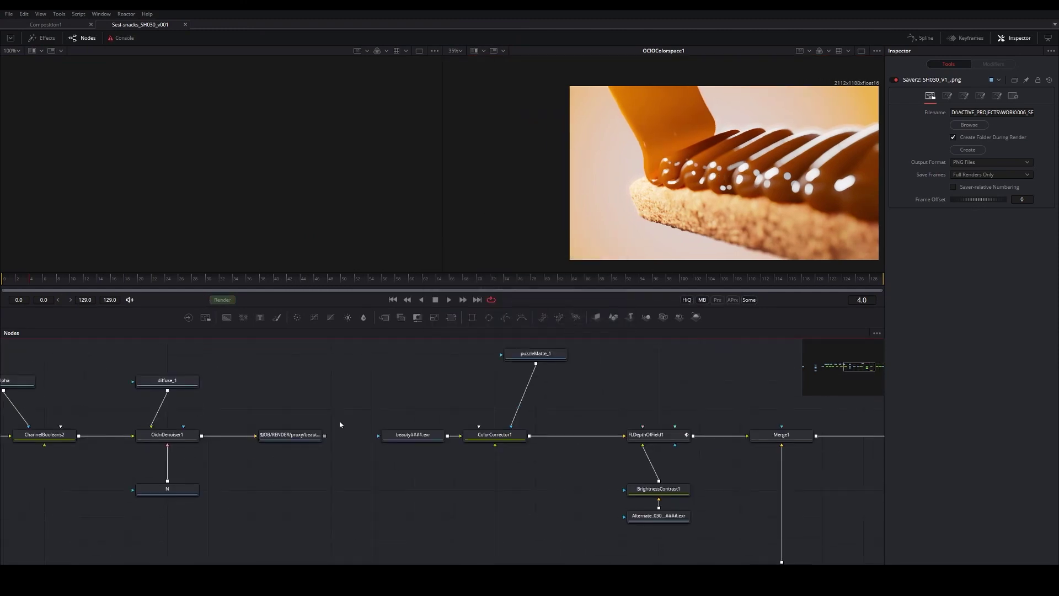
{"action": "scroll", "coordinate": [529, 382], "scroll_direction": "right", "scroll_amount": 6}
{"action": "scroll", "coordinate": [504, 401], "scroll_direction": "down", "scroll_amount": 3}
{"action": "scroll", "coordinate": [504, 402], "scroll_direction": "right", "scroll_amount": 2}
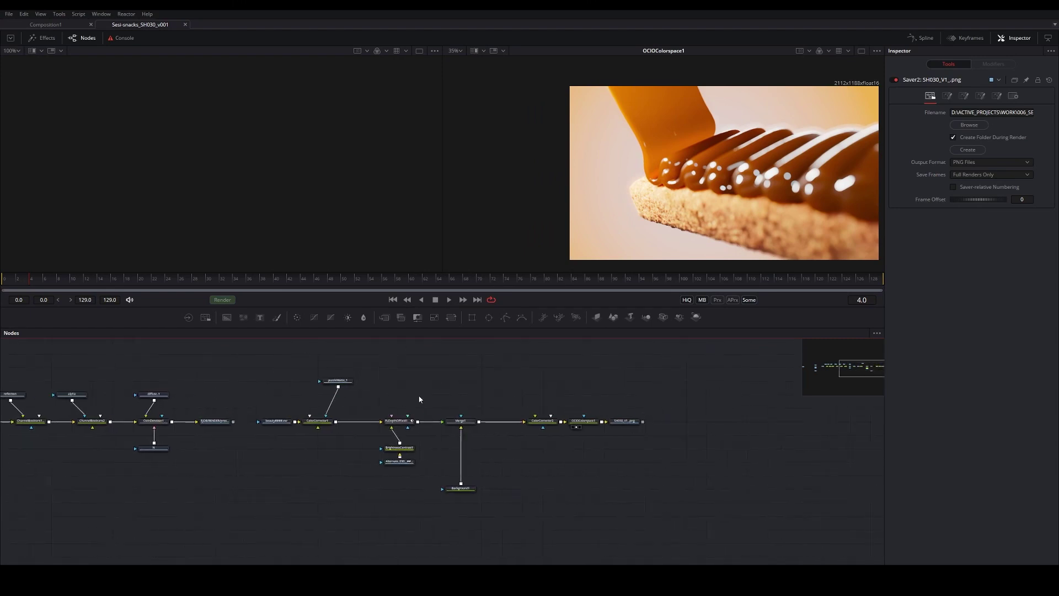
{"action": "scroll", "coordinate": [468, 392], "scroll_direction": "right", "scroll_amount": 2}
{"action": "scroll", "coordinate": [426, 390], "scroll_direction": "left", "scroll_amount": 9}
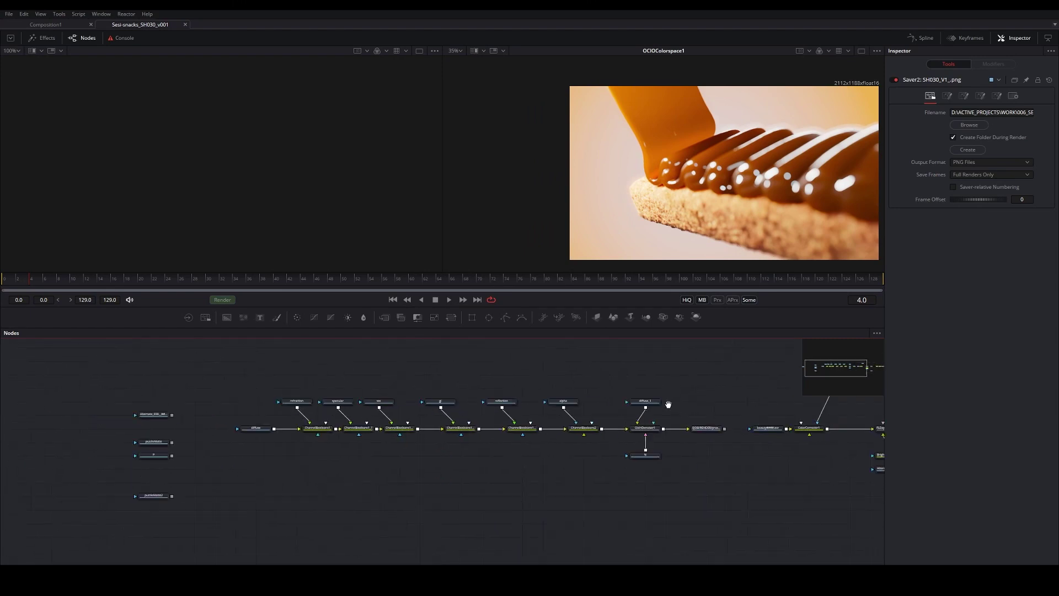
{"action": "scroll", "coordinate": [386, 406], "scroll_direction": "right", "scroll_amount": 12}
{"action": "scroll", "coordinate": [445, 388], "scroll_direction": "up", "scroll_amount": 2}
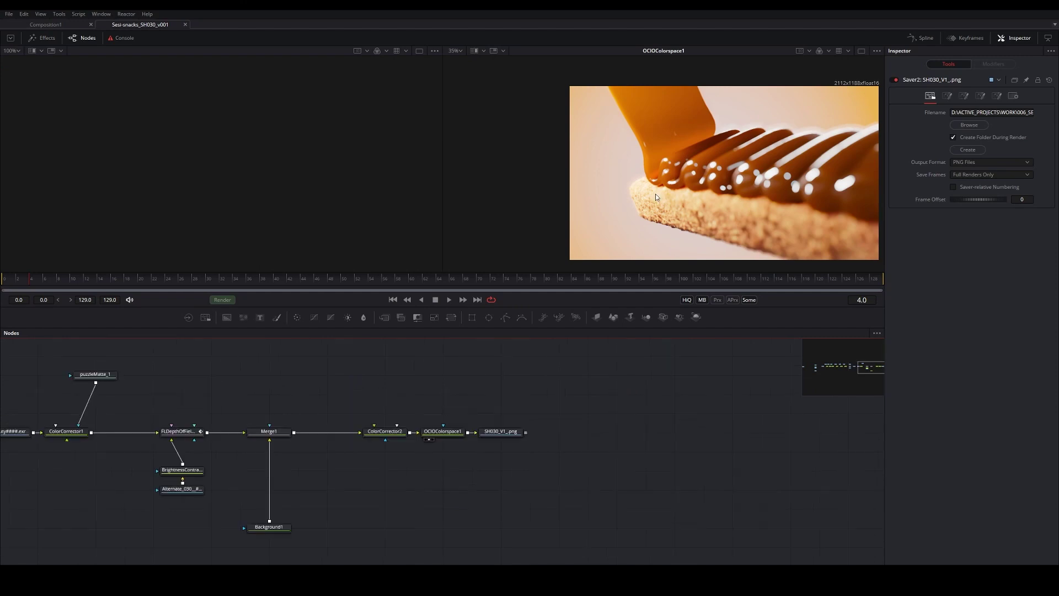
{"action": "scroll", "coordinate": [656, 194], "scroll_direction": "down", "scroll_amount": 2}
{"action": "scroll", "coordinate": [699, 172], "scroll_direction": "right", "scroll_amount": 3}
{"action": "scroll", "coordinate": [510, 196], "scroll_direction": "up", "scroll_amount": 3}
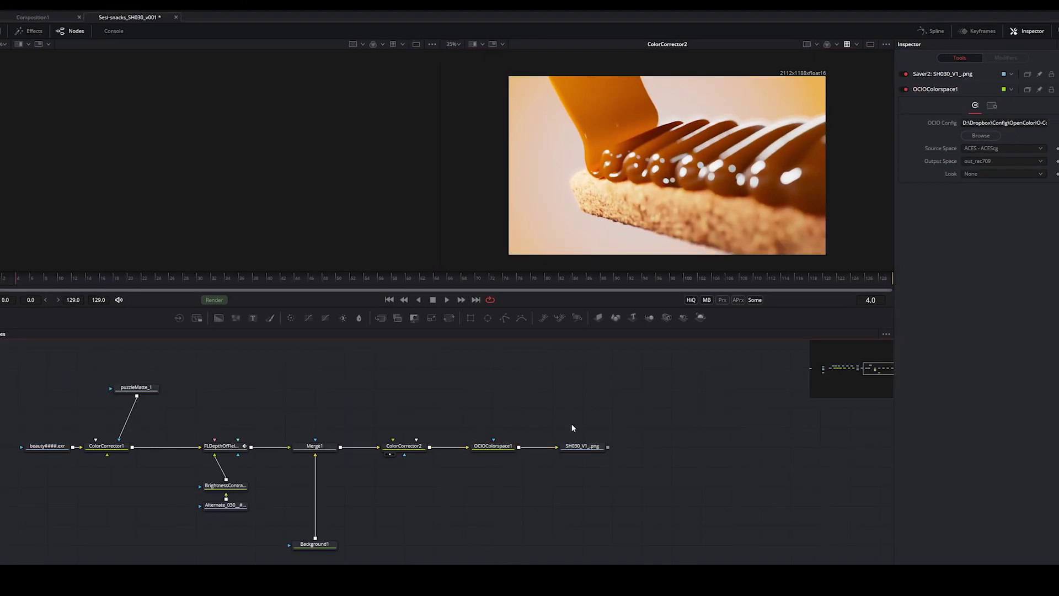
Insert a Crop node between ColorCorrector2 and OCIOColorspace1, spacing the nodes to fit, and show its result in the viewer.
{"action": "left_click_drag", "start_coordinate": [624, 421], "coordinate": [482, 456]}
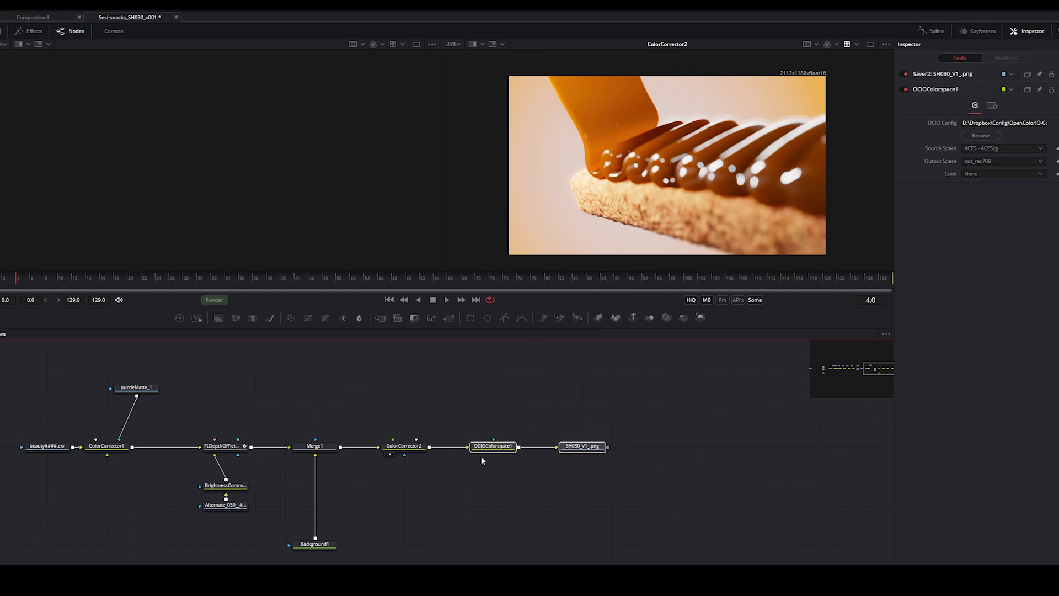
{"action": "left_click", "coordinate": [503, 381]}
{"action": "left_click_drag", "start_coordinate": [635, 419], "coordinate": [531, 455]}
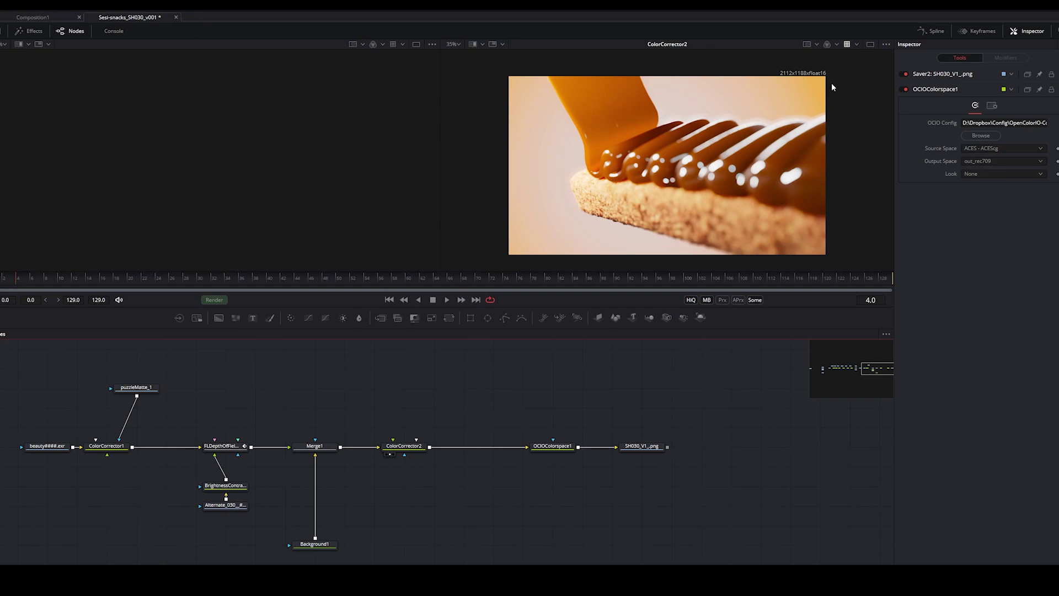
{"action": "key", "text": "shift+space"}
{"action": "type", "text": "crop"}
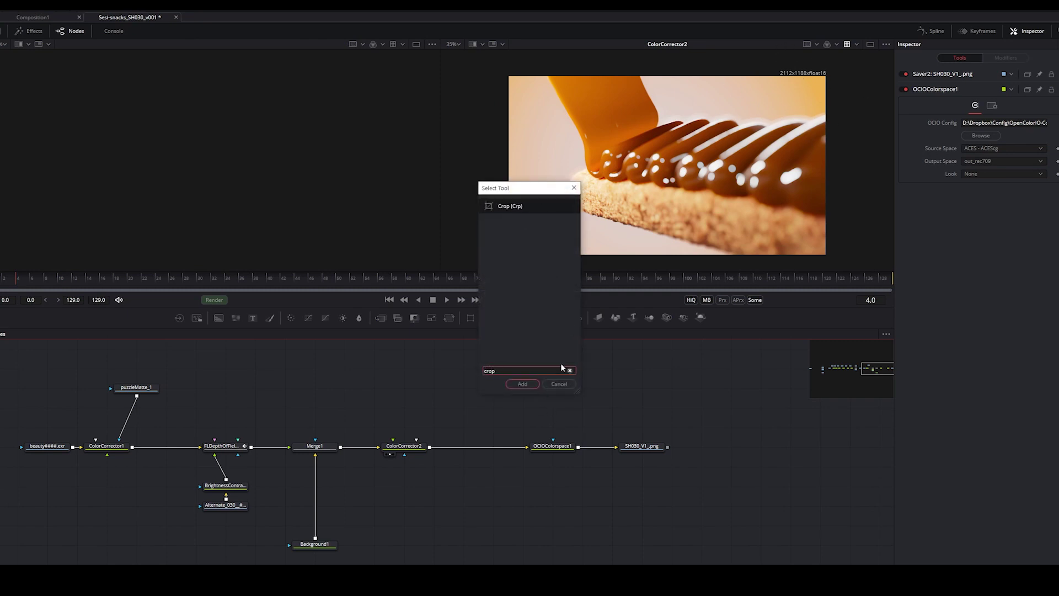
{"action": "key", "text": "Return"}
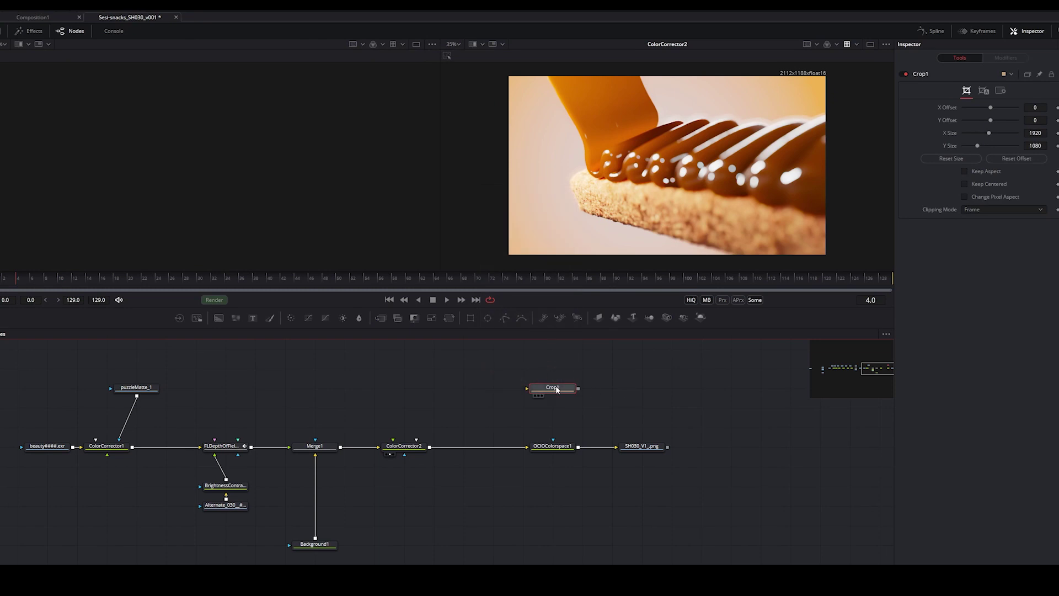
{"action": "left_click", "coordinate": [489, 447]}
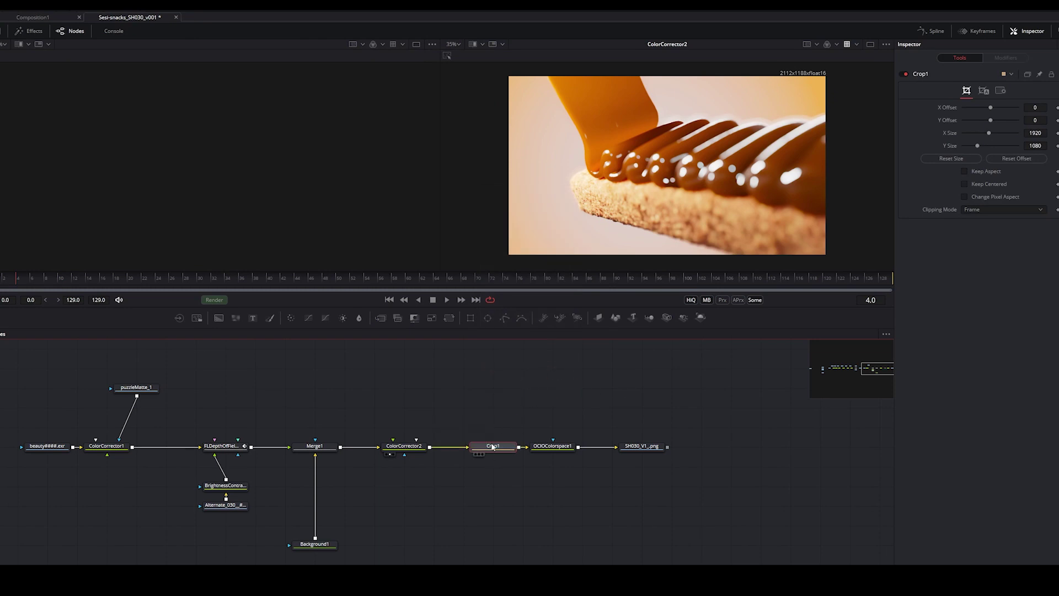
{"action": "key", "text": "2"}
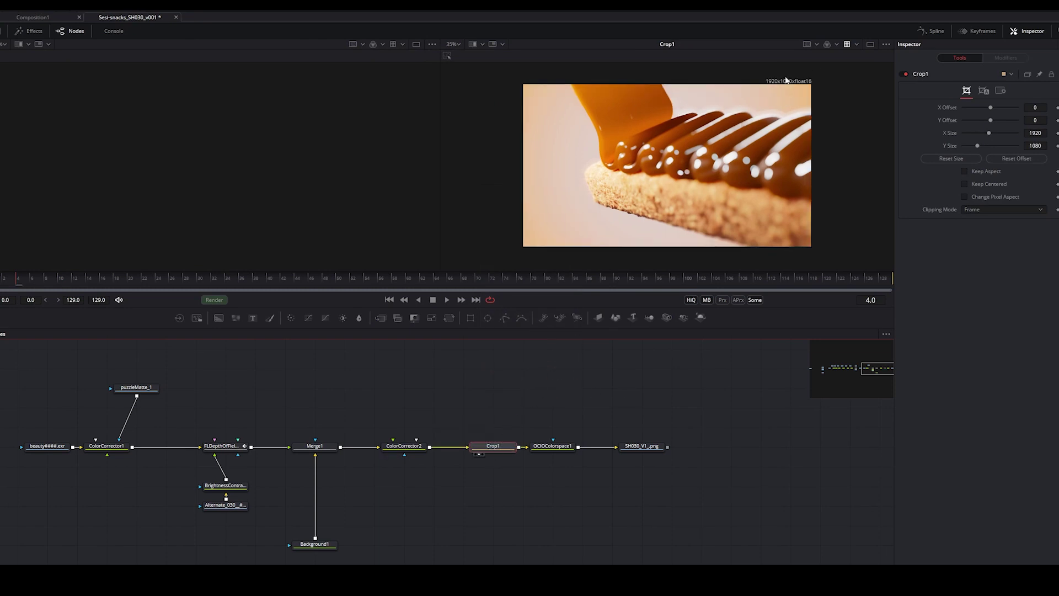
Move Crop1, OCIOColorspace1 and the Saver further along and insert a Transform node between ColorCorrector2 and Crop1.
{"action": "left_click_drag", "start_coordinate": [738, 380], "coordinate": [471, 470]}
{"action": "left_click_drag", "start_coordinate": [493, 445], "coordinate": [553, 446]}
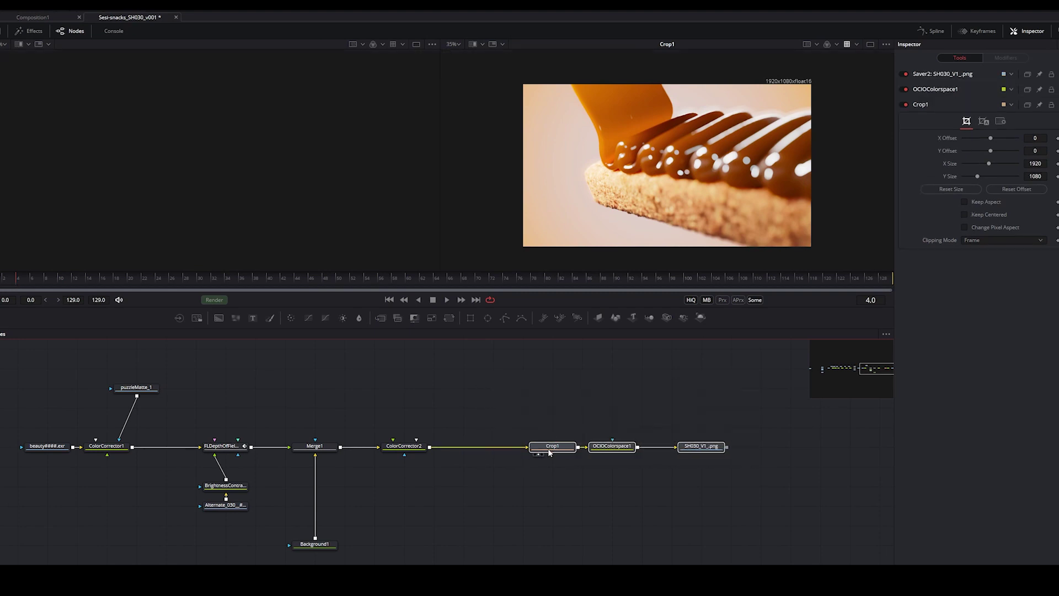
{"action": "left_click", "coordinate": [407, 446]}
{"action": "key", "text": "shift+space"}
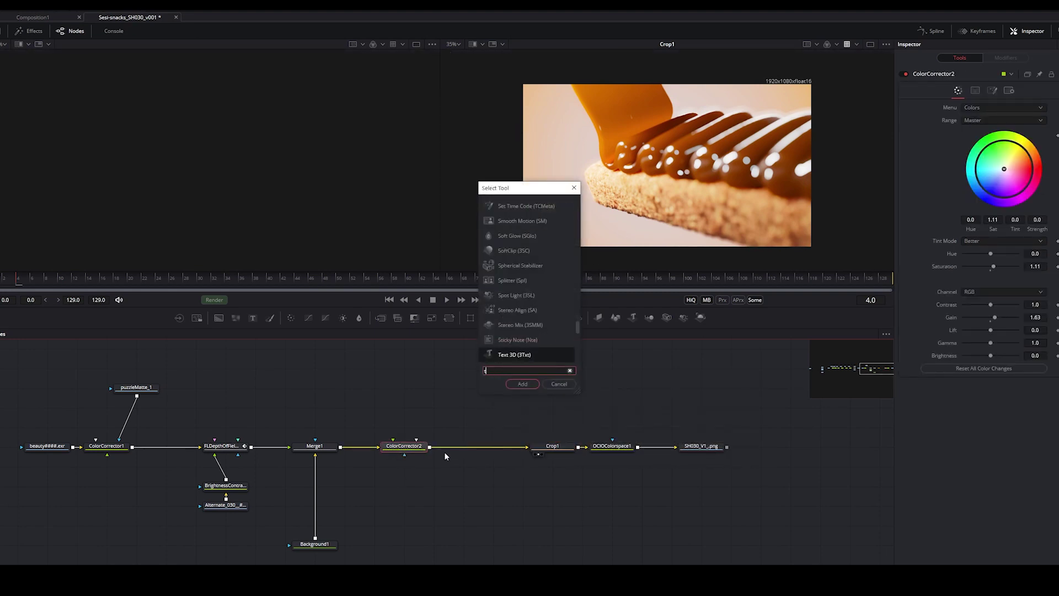
{"action": "type", "text": "transform"}
{"action": "key", "text": "Return"}
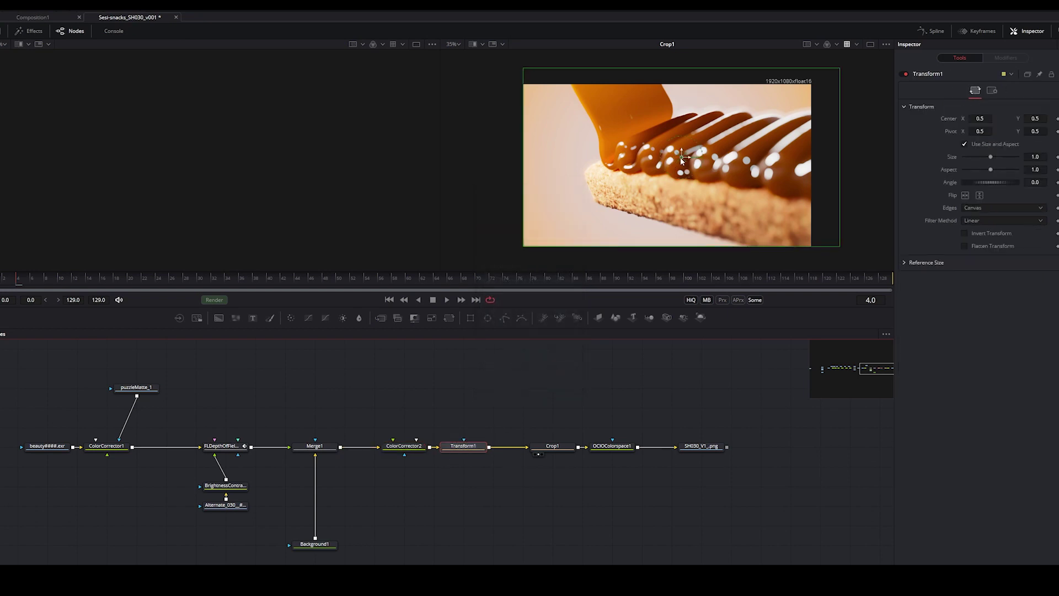
Try reframing the shot with Transform1 by shifting its centre and scaling to 0.94, and undo the scaling.
{"action": "left_click_drag", "start_coordinate": [682, 160], "coordinate": [670, 172]}
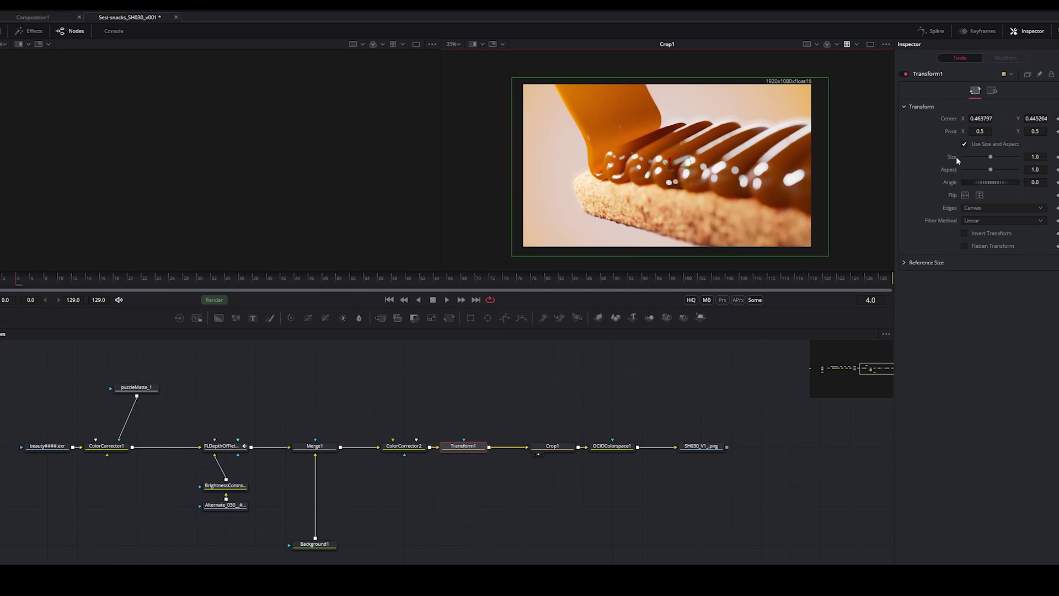
{"action": "left_click_drag", "start_coordinate": [988, 158], "coordinate": [987, 158]}
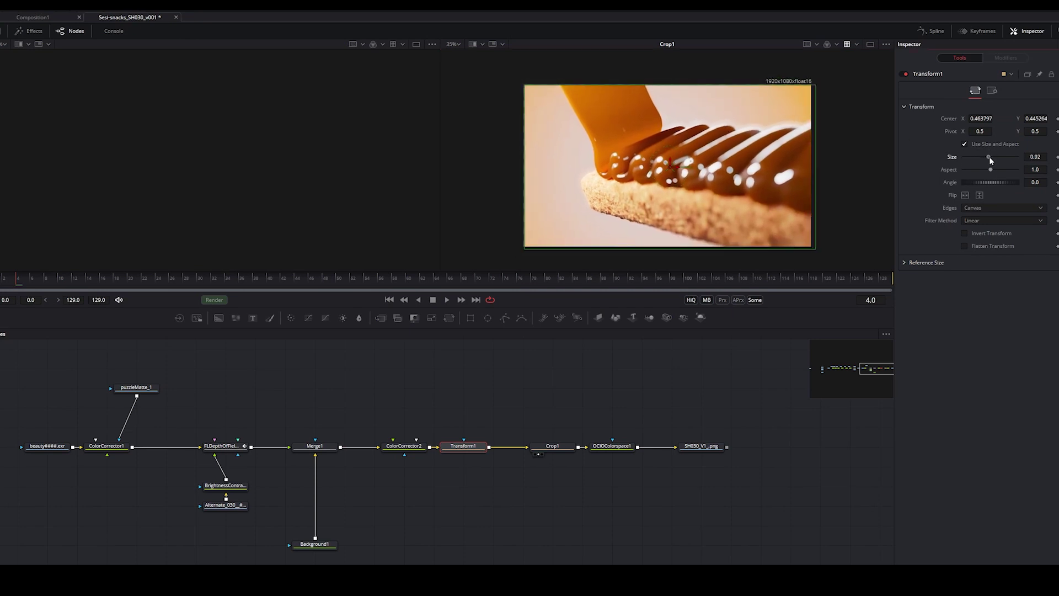
{"action": "left_click_drag", "start_coordinate": [672, 175], "coordinate": [669, 176]}
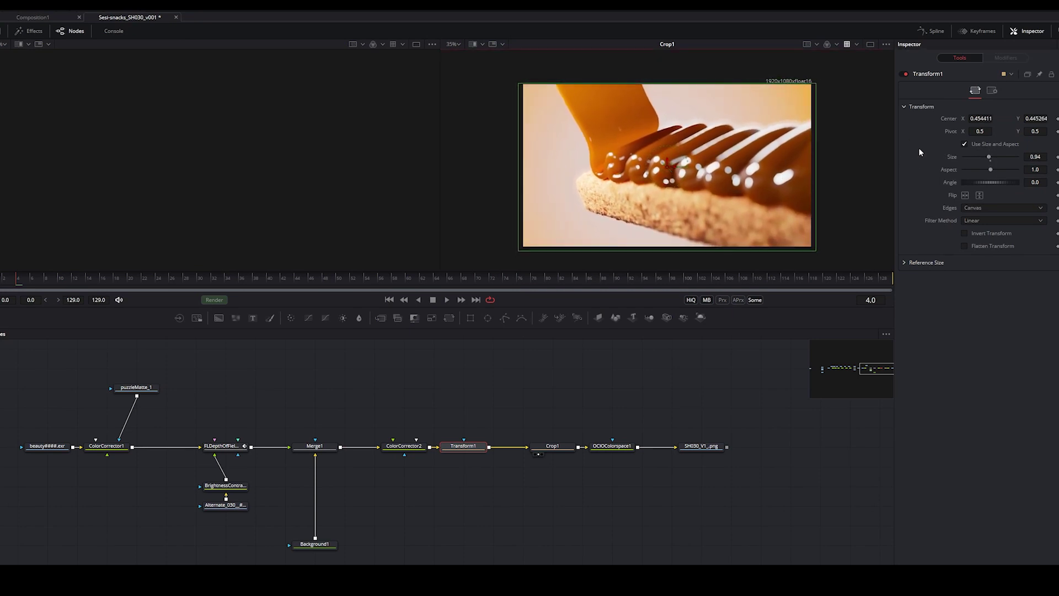
{"action": "key", "text": "ctrl+z"}
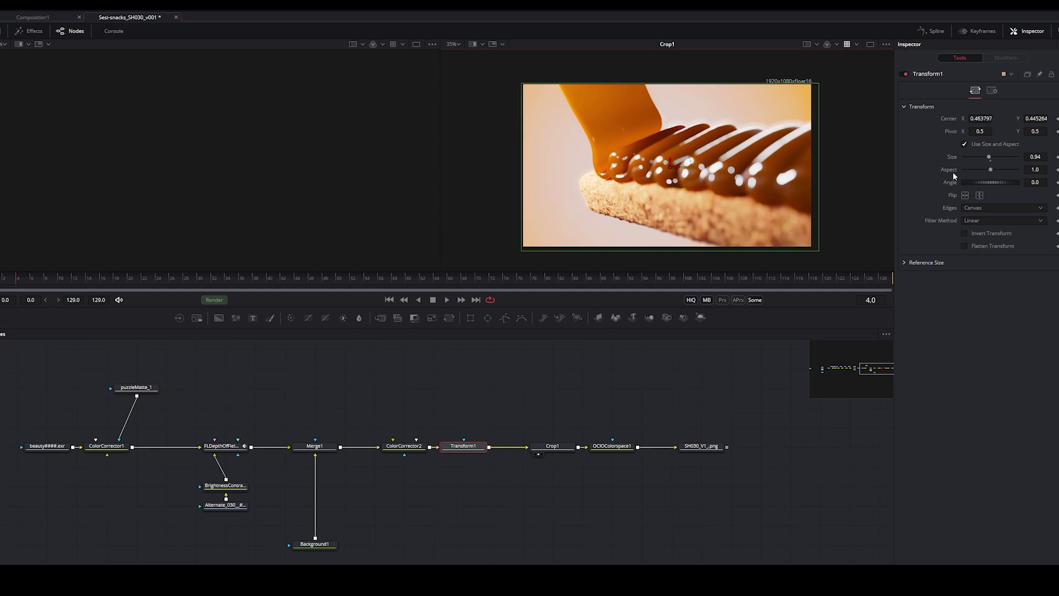
{"action": "key", "text": "ctrl+z"}
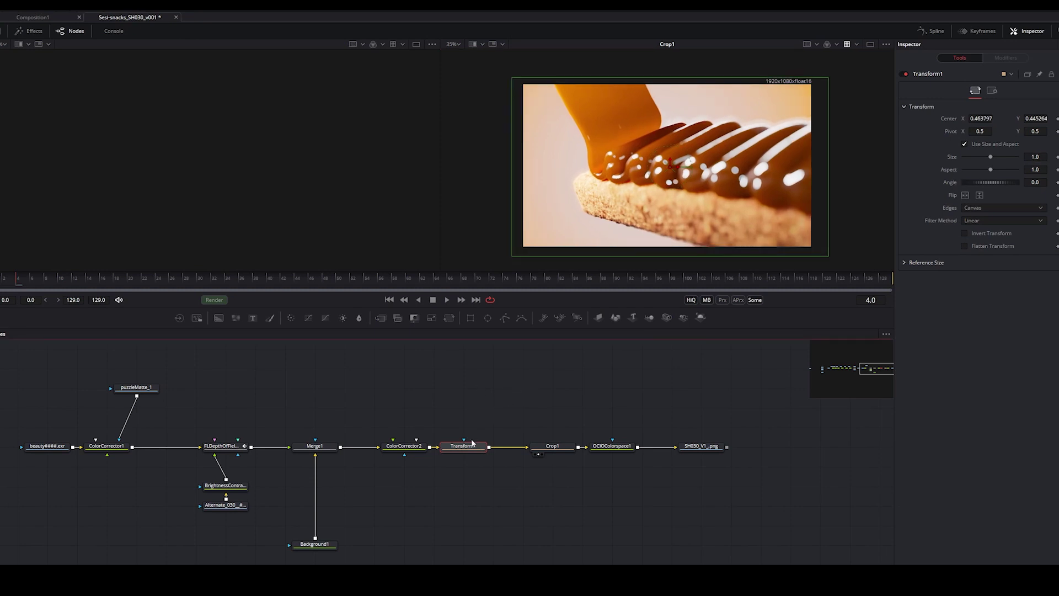
Reframe the cropped image by moving Transform1's centre to about X 0.452, Y 0.467, and review the Crop1 and OCIOColorspace1 settings.
{"action": "mouse_move", "coordinate": [669, 166]}
{"action": "left_mouse_down"}
{"action": "mouse_move", "coordinate": [654, 164]}
{"action": "mouse_move", "coordinate": [680, 166]}
{"action": "mouse_move", "coordinate": [651, 165]}
{"action": "mouse_move", "coordinate": [665, 161]}
{"action": "left_mouse_up"}
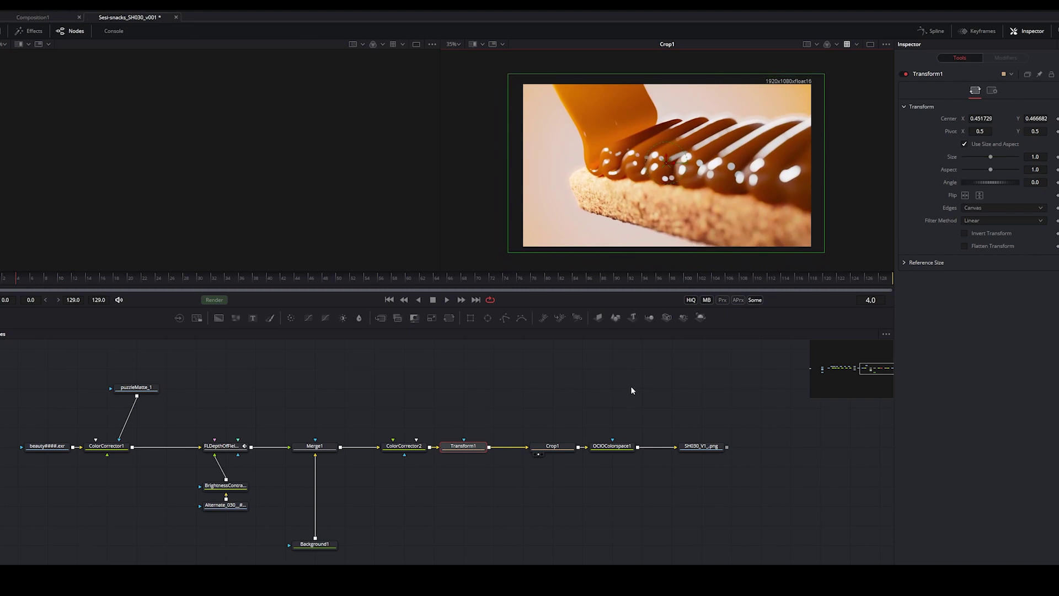
{"action": "left_click", "coordinate": [539, 450]}
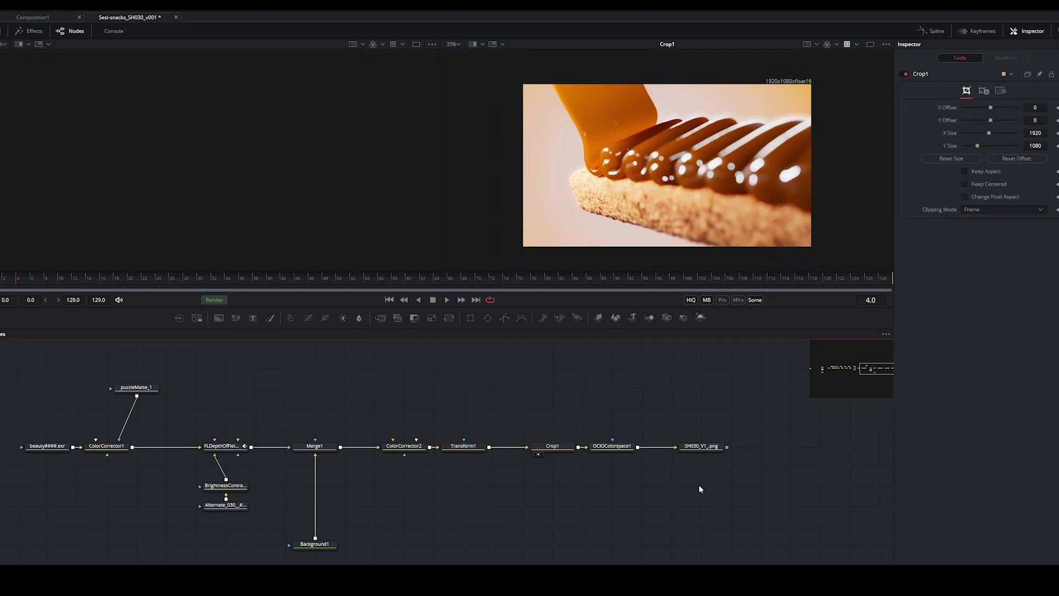
{"action": "left_click", "coordinate": [612, 447]}
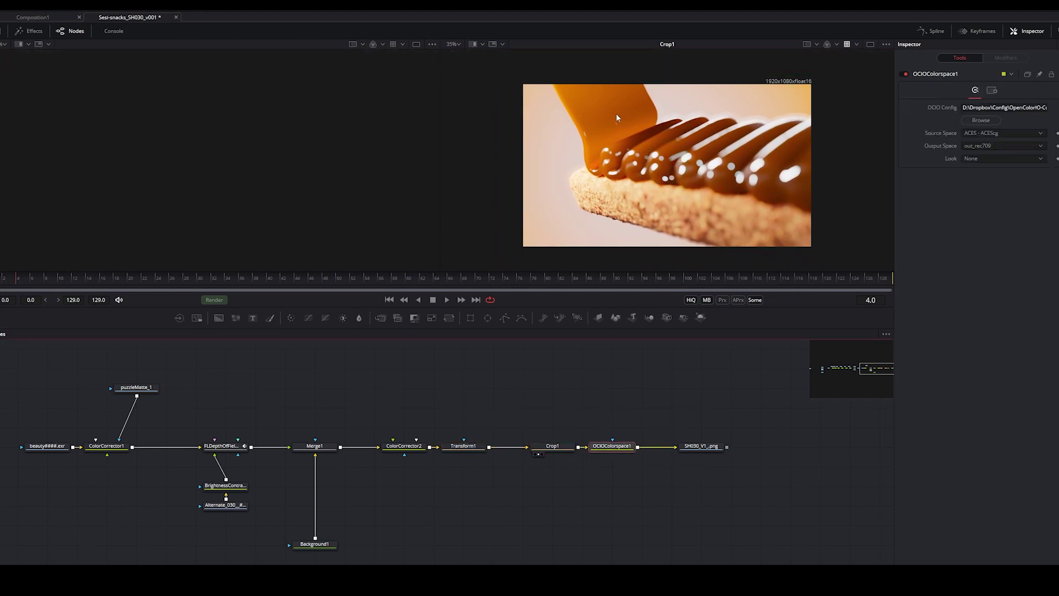
{"action": "left_click", "coordinate": [678, 408]}
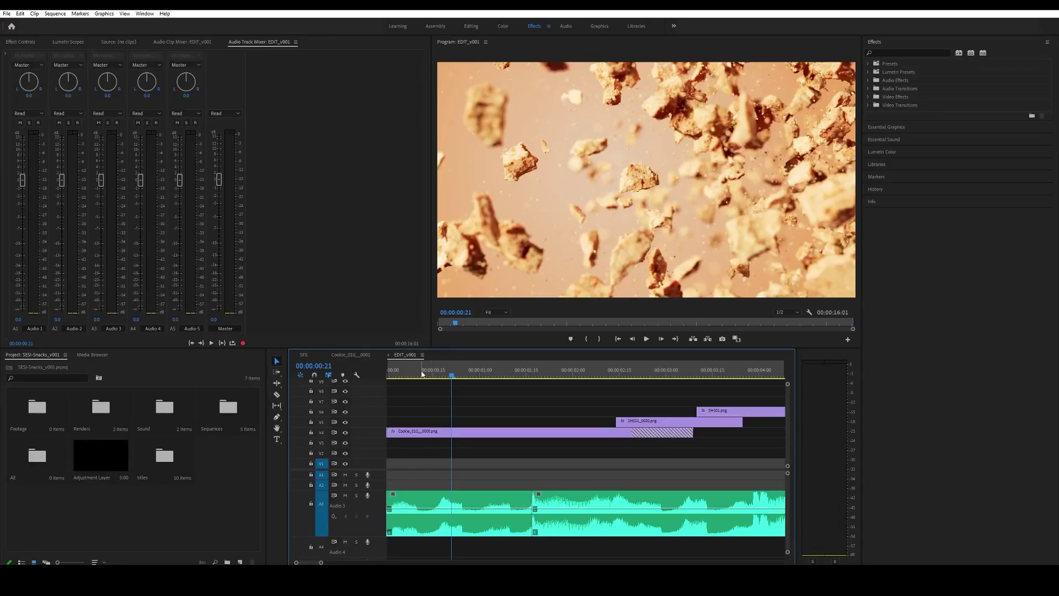
Fit the whole EDIT_v001 sequence in the timeline, test playback from the start, and lower the Master track volume.
{"action": "key", "text": "backslash"}
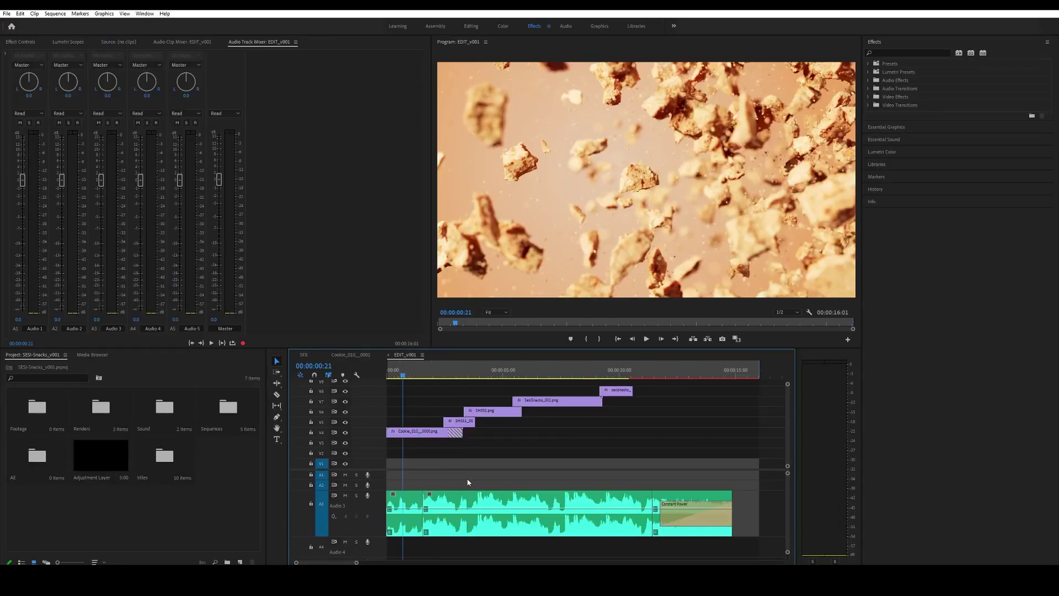
{"action": "key", "text": "minus"}
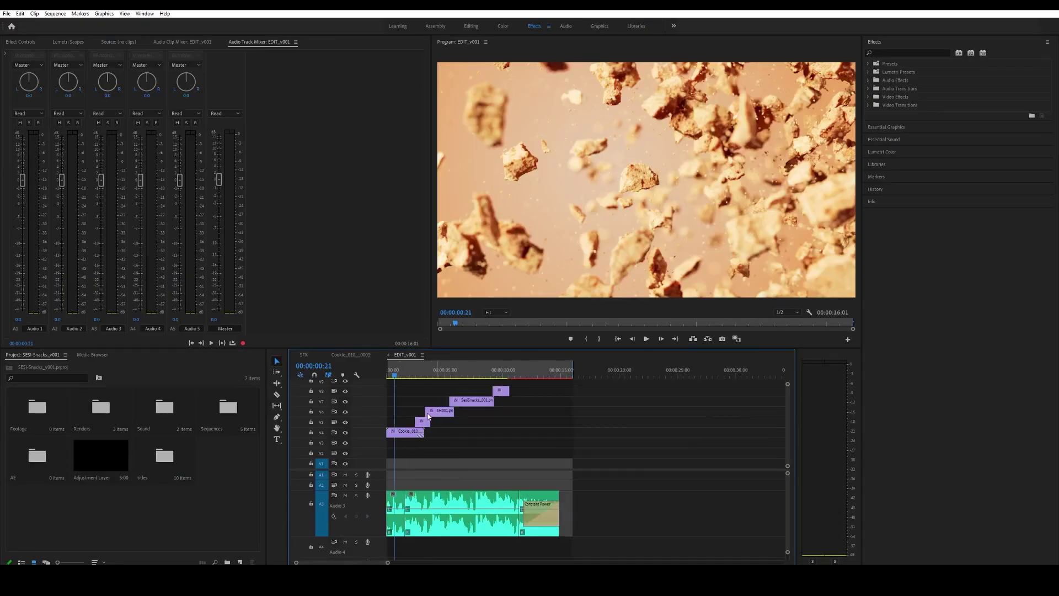
{"action": "key", "text": "Home"}
{"action": "key", "text": "space"}
{"action": "left_click", "coordinate": [295, 247]}
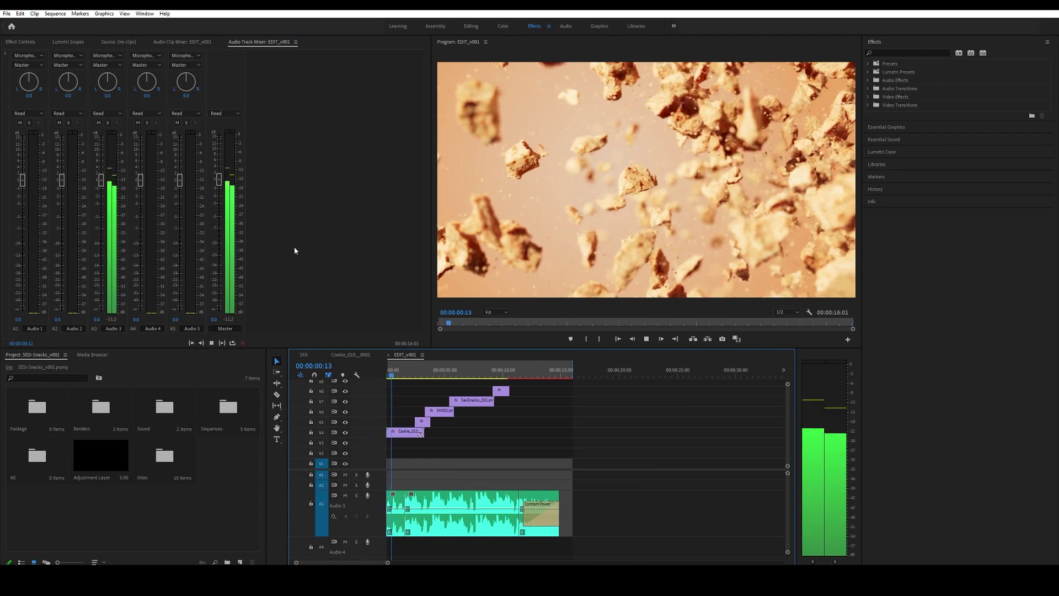
{"action": "key", "text": "space"}
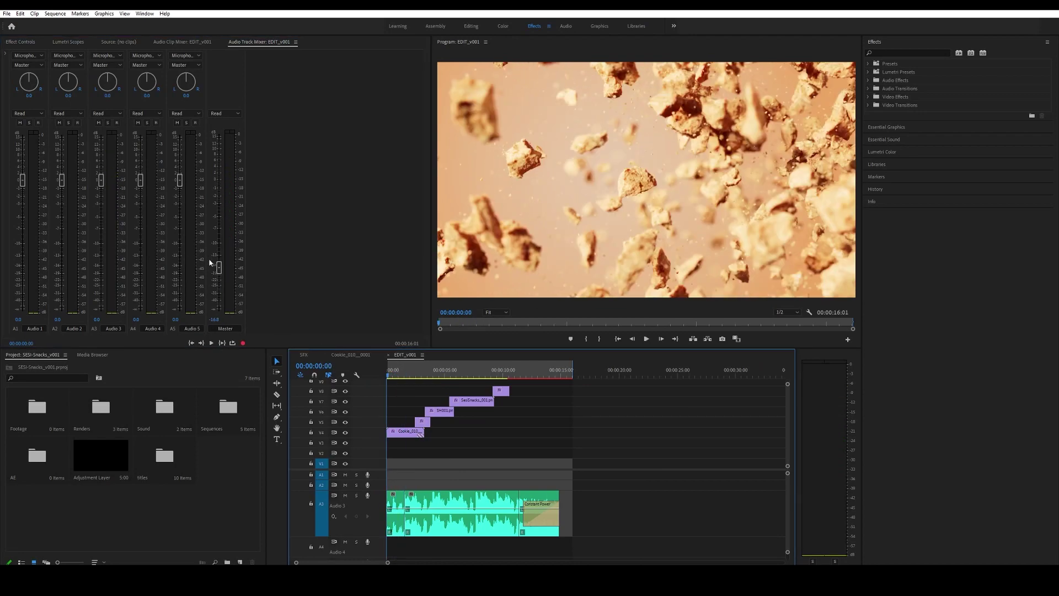
Play EDIT_v001 from the start to review all shots, and check the upper video tracks during playback.
{"action": "left_click", "coordinate": [449, 452]}
{"action": "key", "text": "Home"}
{"action": "key", "text": "space"}
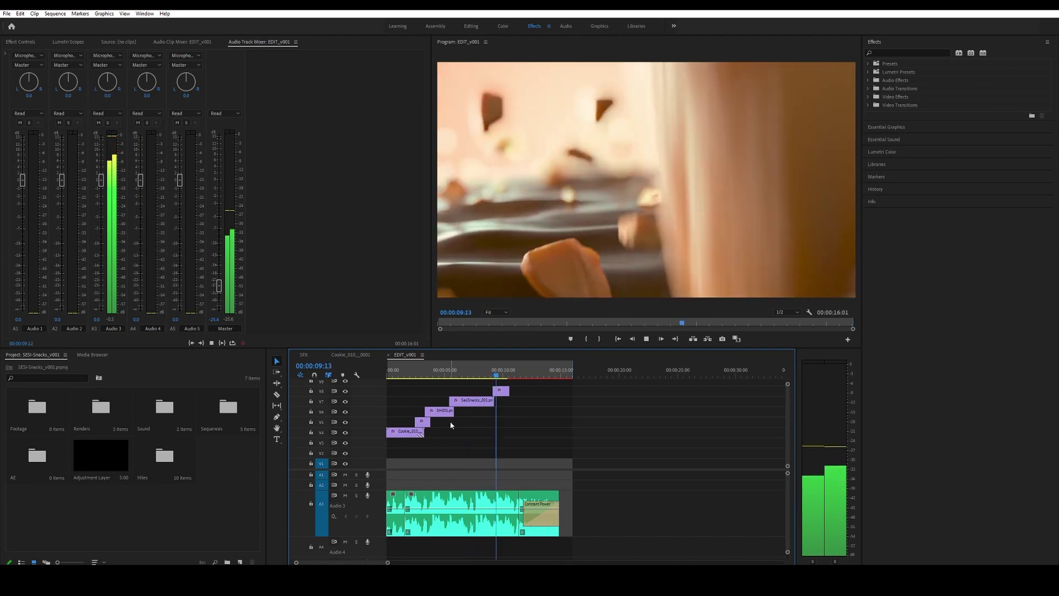
{"action": "key", "text": "space"}
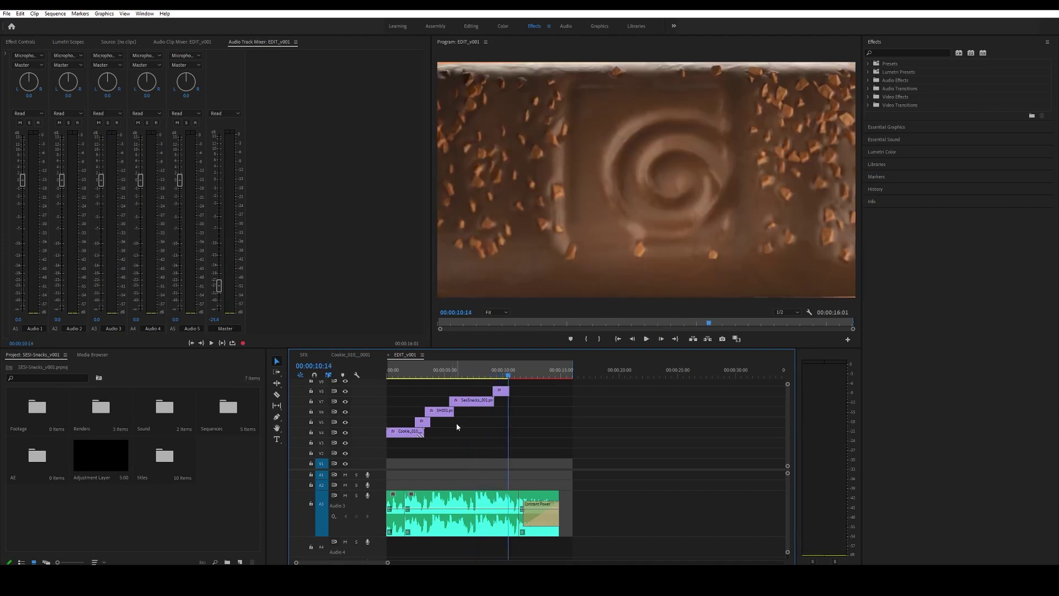
{"action": "key", "text": "space"}
{"action": "scroll", "coordinate": [771, 405], "scroll_direction": "up", "scroll_amount": 3}
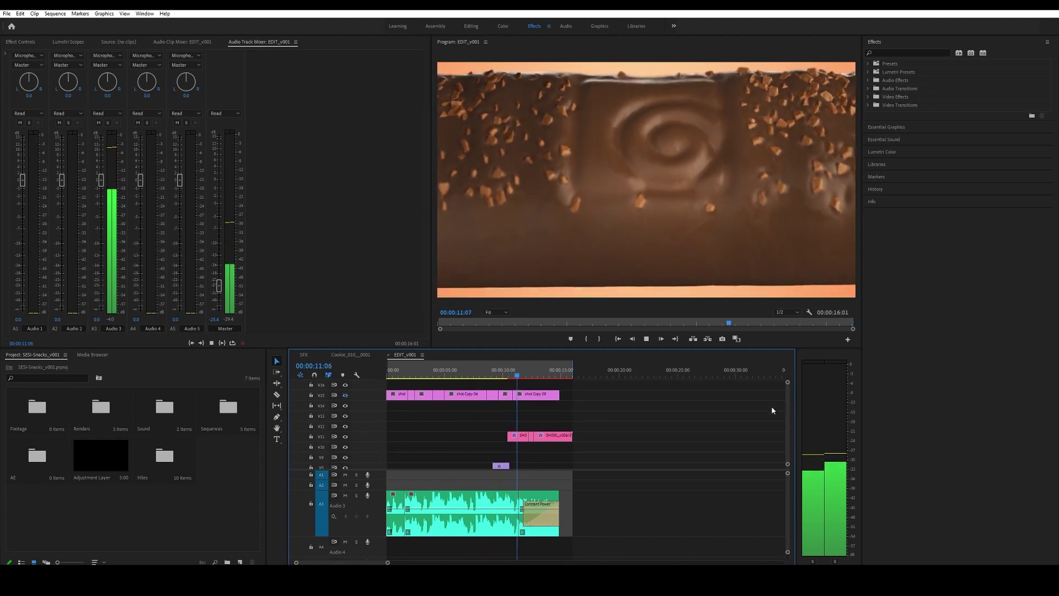
Scrub the edit between the caramel and chocolate-bar shots to compare them, and save the project.
{"action": "left_click", "coordinate": [549, 375]}
{"action": "left_click_drag", "start_coordinate": [549, 376], "coordinate": [490, 376]}
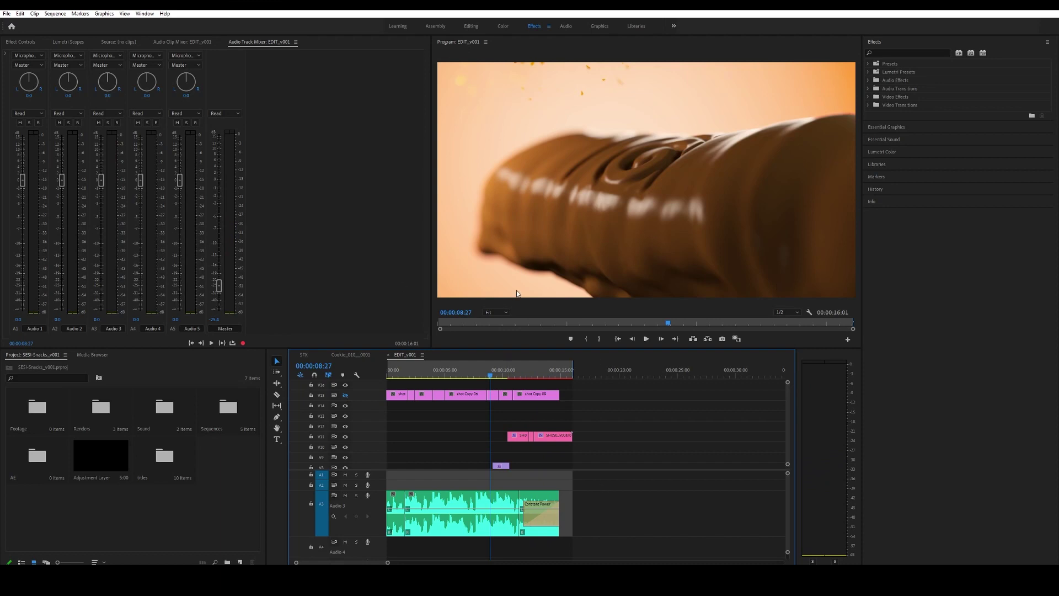
{"action": "left_click", "coordinate": [438, 376]}
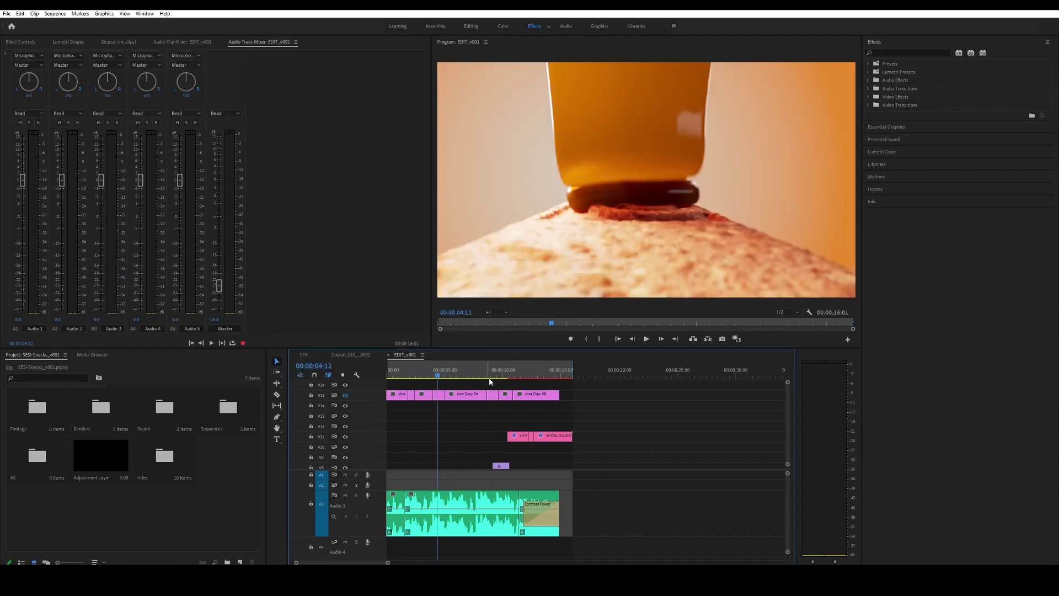
{"action": "left_click_drag", "start_coordinate": [486, 376], "coordinate": [492, 377]}
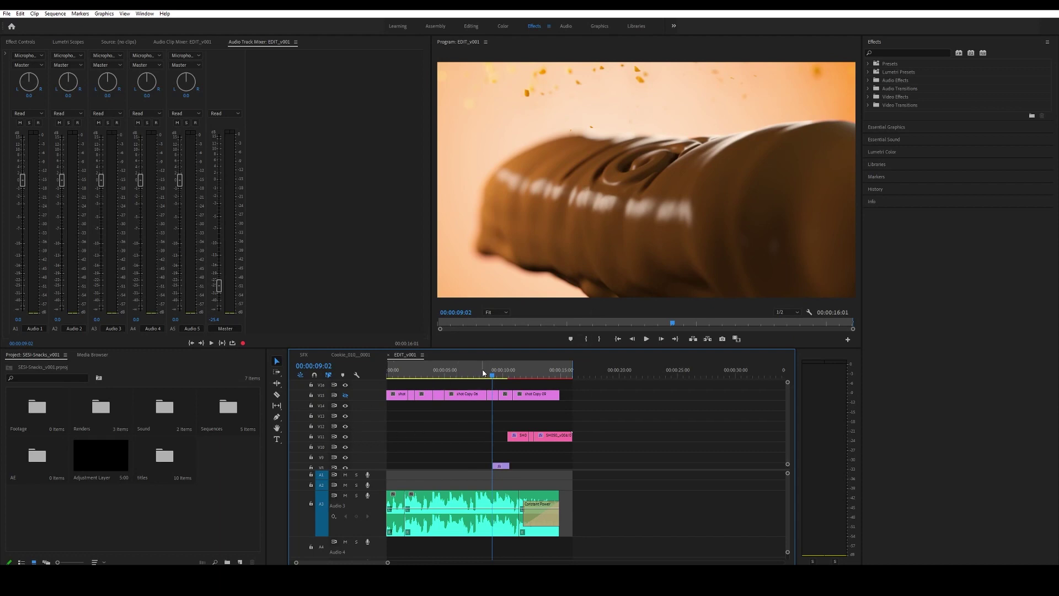
{"action": "left_click_drag", "start_coordinate": [483, 373], "coordinate": [472, 375]}
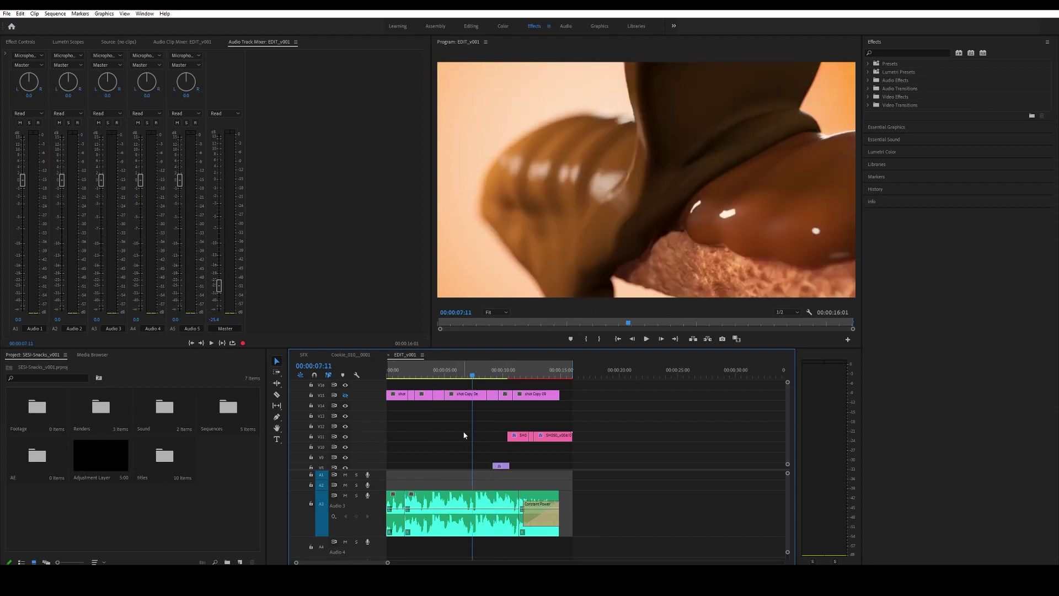
{"action": "left_click", "coordinate": [476, 435]}
{"action": "key", "text": "ctrl+s"}
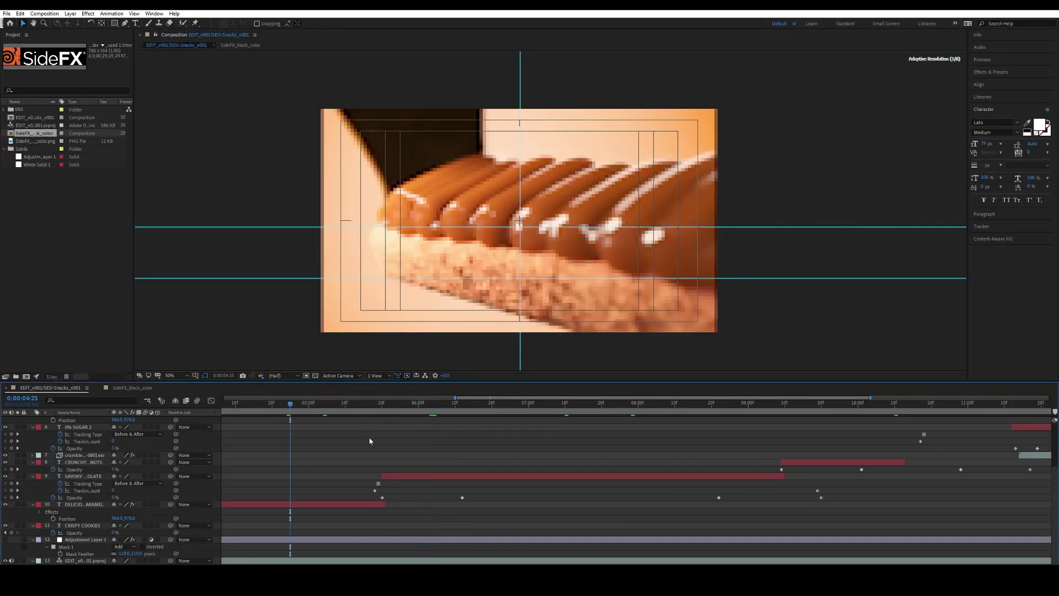
Switch to After Effects and examine the CRISPY COOKIES title over the crumbling cookie at about 2 seconds.
{"action": "scroll", "coordinate": [381, 425], "scroll_direction": "down", "scroll_amount": 3}
{"action": "left_click_drag", "start_coordinate": [283, 405], "coordinate": [375, 417]}
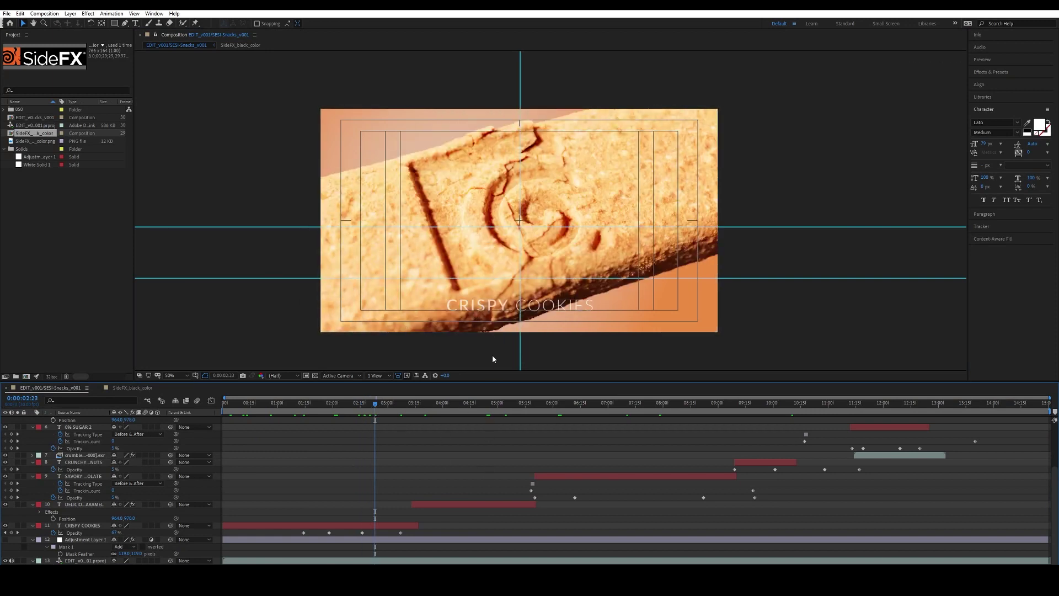
{"action": "left_click_drag", "start_coordinate": [360, 417], "coordinate": [332, 416]}
{"action": "left_click_drag", "start_coordinate": [553, 154], "coordinate": [543, 177]}
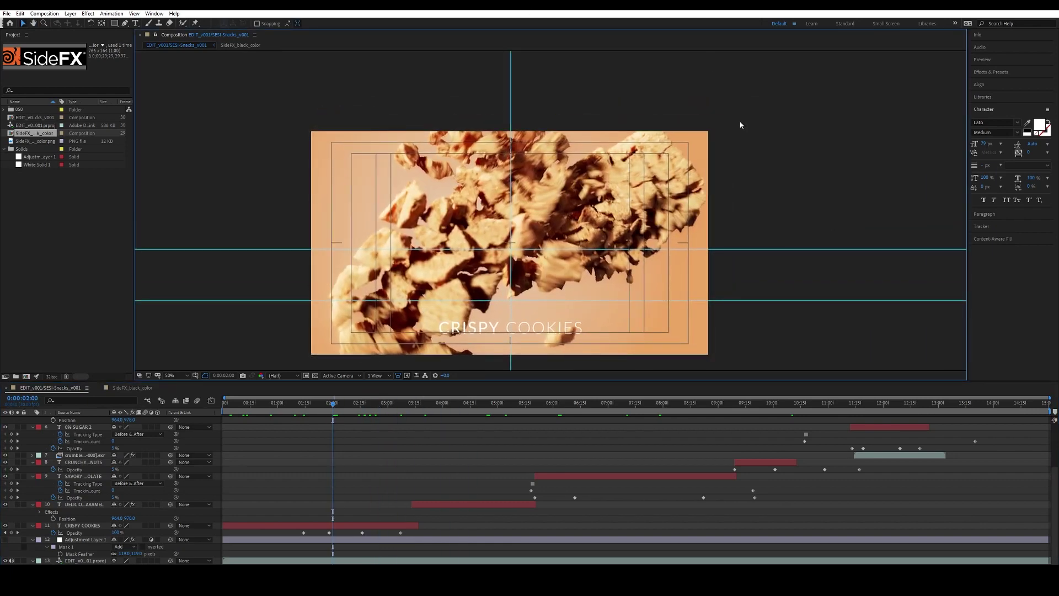
{"action": "left_click_drag", "start_coordinate": [509, 264], "coordinate": [606, 263]}
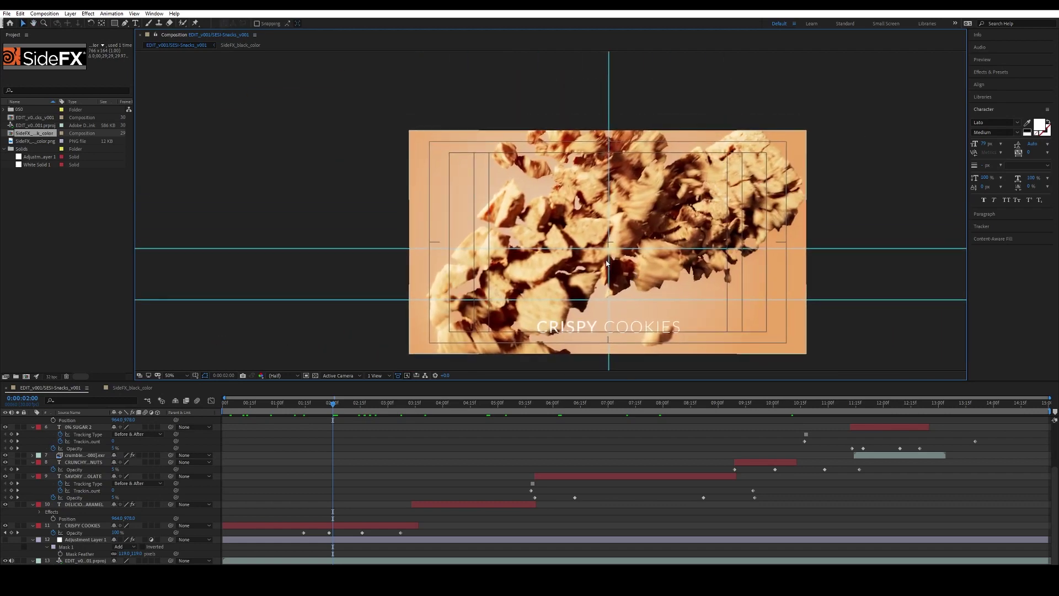
{"action": "scroll", "coordinate": [606, 263], "scroll_direction": "up", "scroll_amount": 2}
{"action": "scroll", "coordinate": [541, 254], "scroll_direction": "down", "scroll_amount": 2}
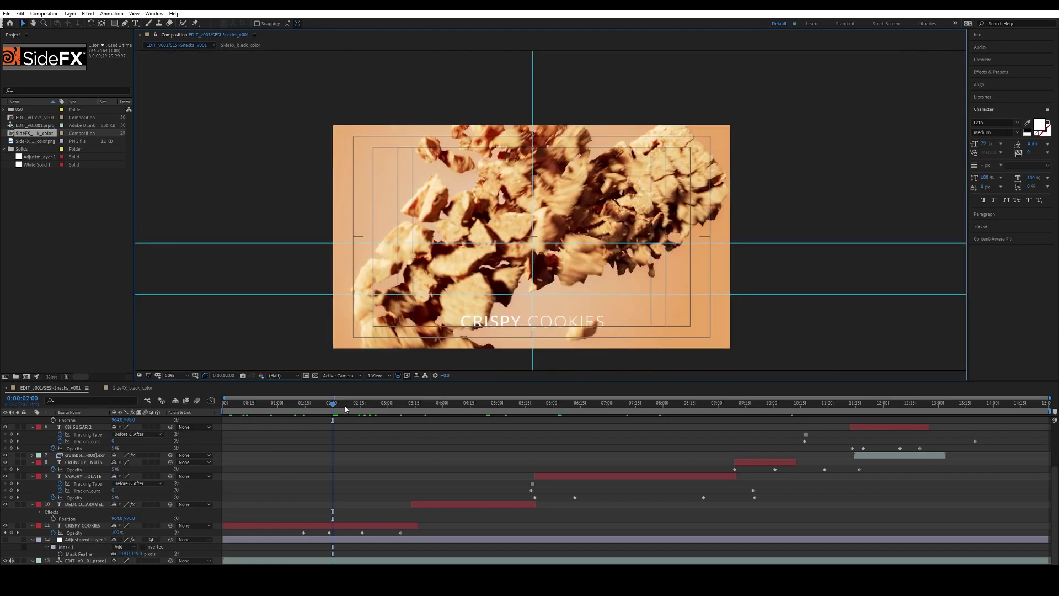
Examine the DELICIOUS CARAMEL title at about 4 seconds, along with the linked edit and title layers.
{"action": "left_click_drag", "start_coordinate": [346, 408], "coordinate": [431, 405]}
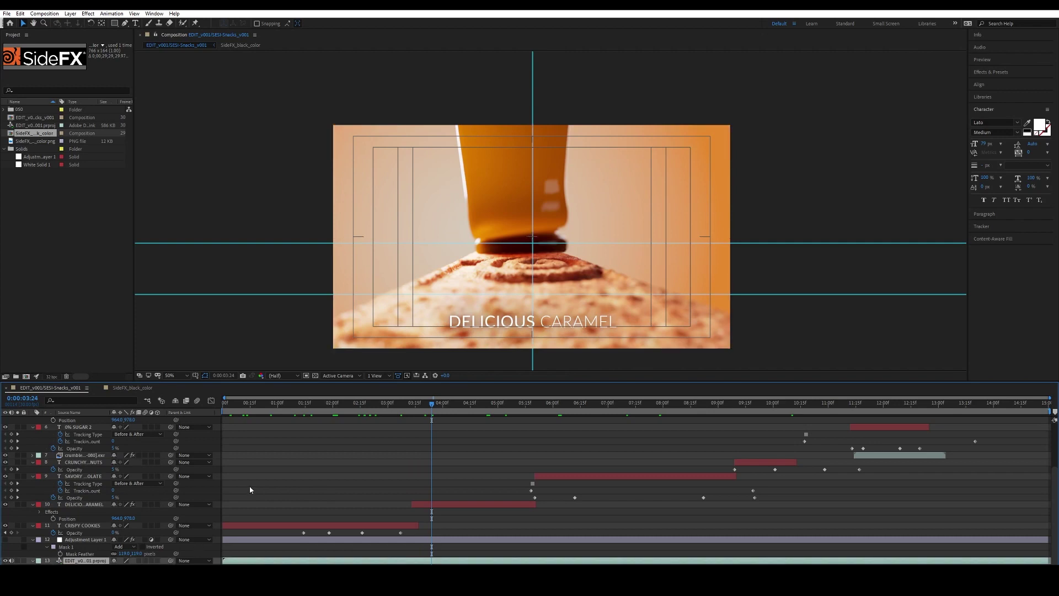
{"action": "left_click", "coordinate": [85, 561]}
{"action": "left_click", "coordinate": [395, 471]}
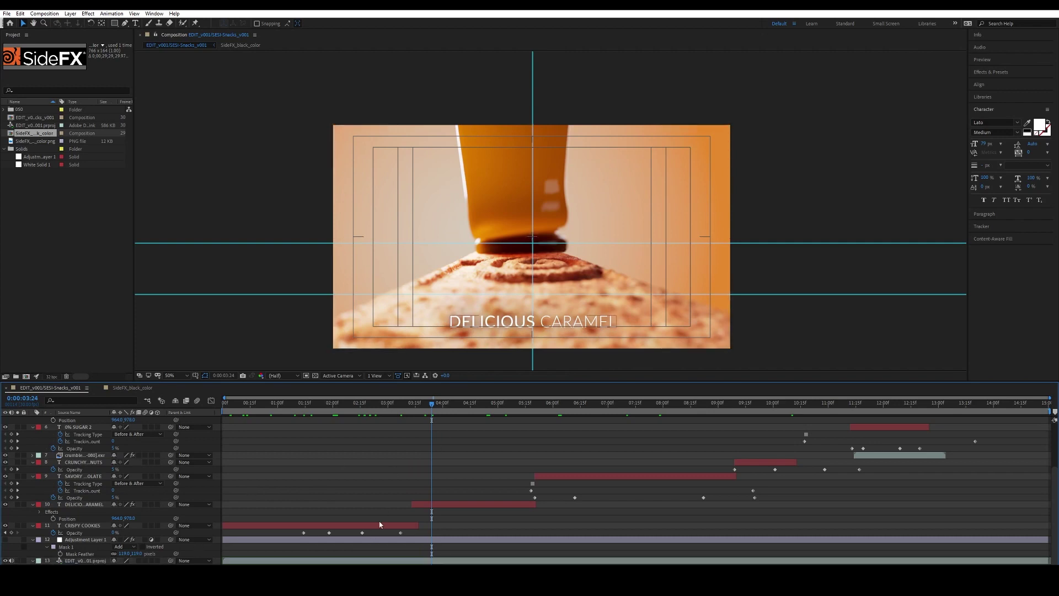
{"action": "mouse_move", "coordinate": [433, 406]}
{"action": "left_mouse_down"}
{"action": "mouse_move", "coordinate": [390, 407]}
{"action": "mouse_move", "coordinate": [449, 417]}
{"action": "left_mouse_up"}
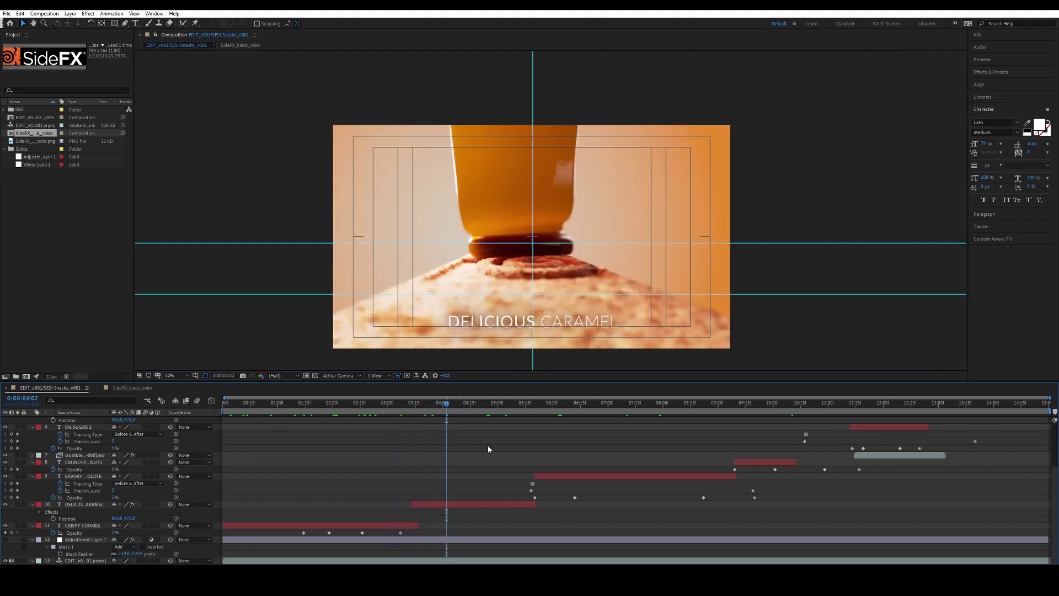
{"action": "scroll", "coordinate": [485, 486], "scroll_direction": "up", "scroll_amount": 3}
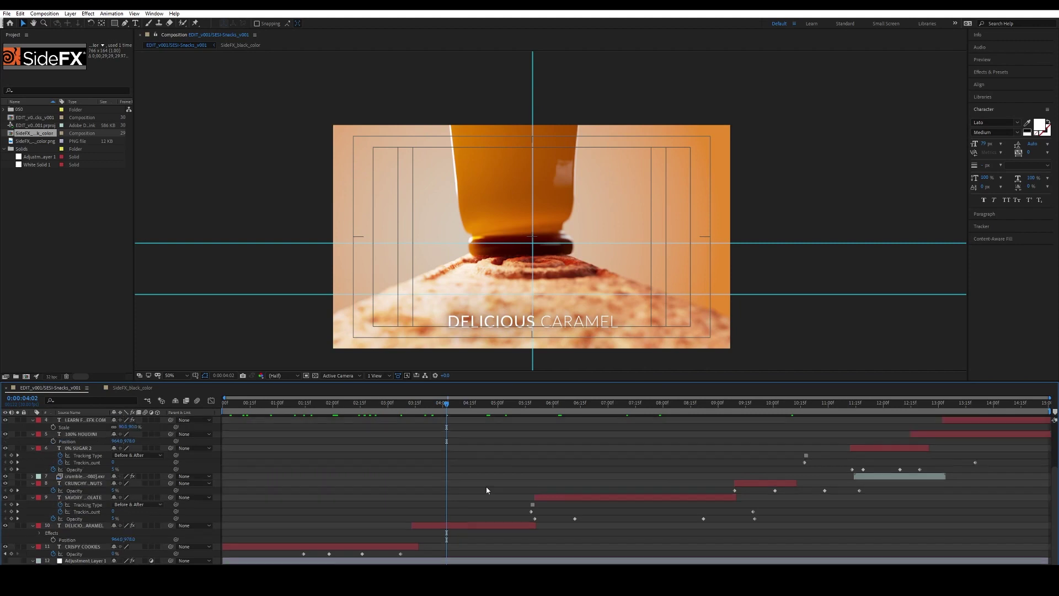
{"action": "scroll", "coordinate": [465, 474], "scroll_direction": "down", "scroll_amount": 3}
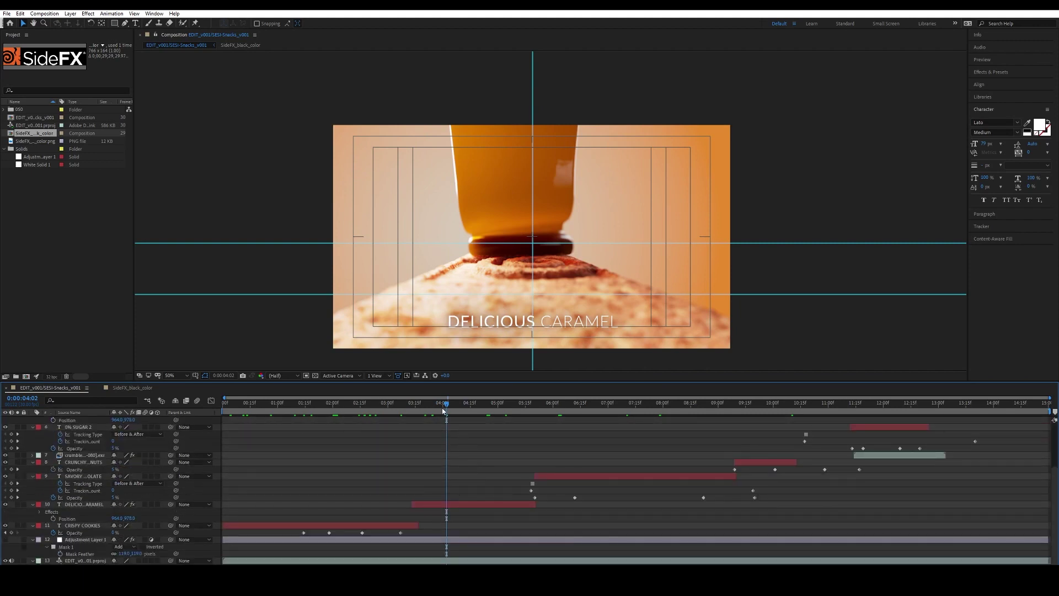
Examine the SAVORY CHOCOLATE title between about 6 and 8 seconds, comparing it with the CRISPY COOKIES title.
{"action": "left_click_drag", "start_coordinate": [443, 411], "coordinate": [646, 453]}
{"action": "left_click_drag", "start_coordinate": [677, 283], "coordinate": [643, 277]}
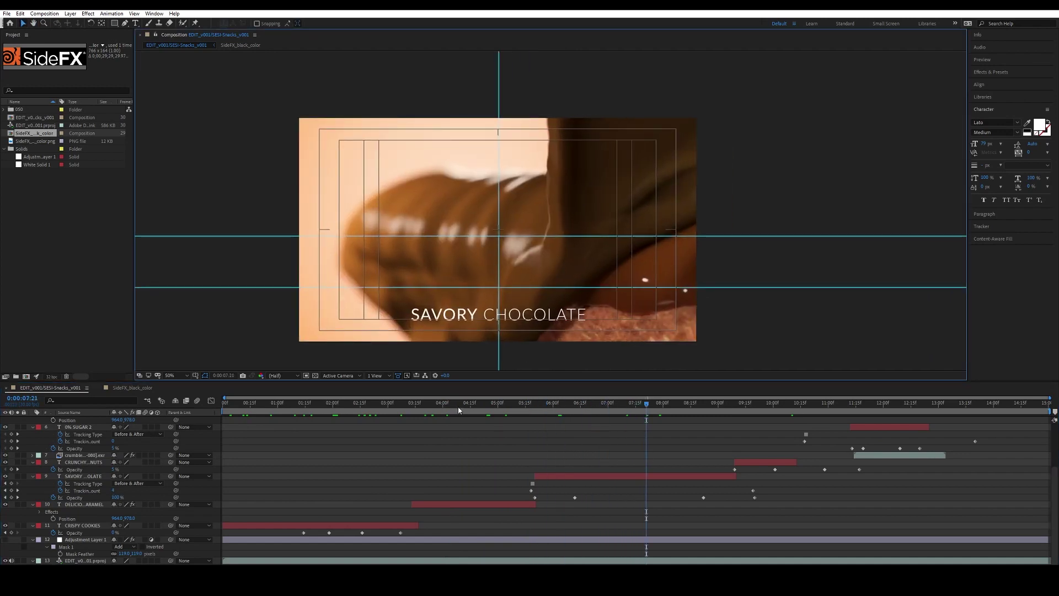
{"action": "left_click_drag", "start_coordinate": [458, 409], "coordinate": [347, 419]}
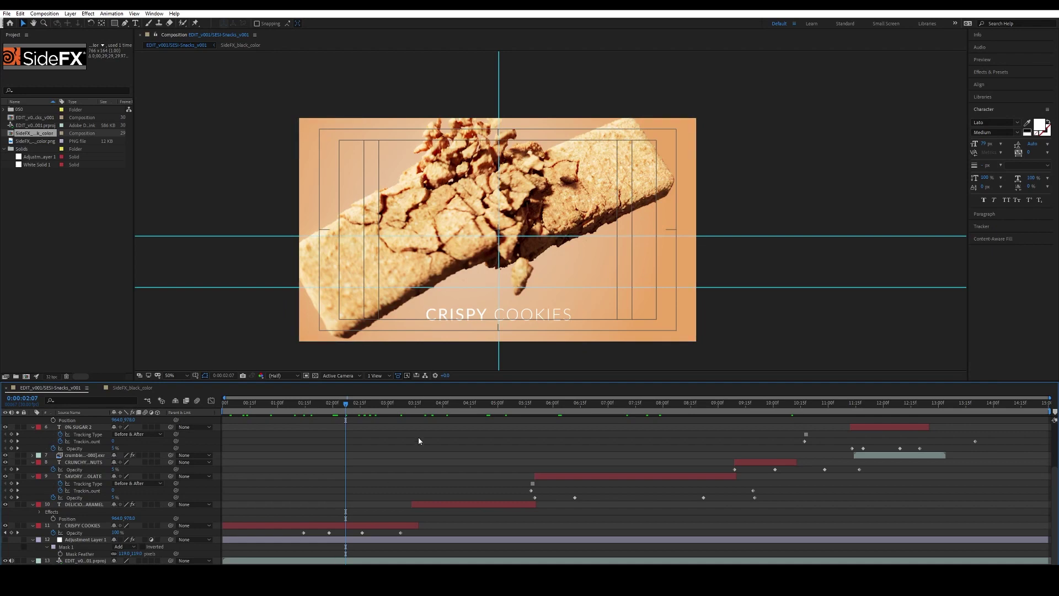
{"action": "left_click_drag", "start_coordinate": [358, 408], "coordinate": [588, 421]}
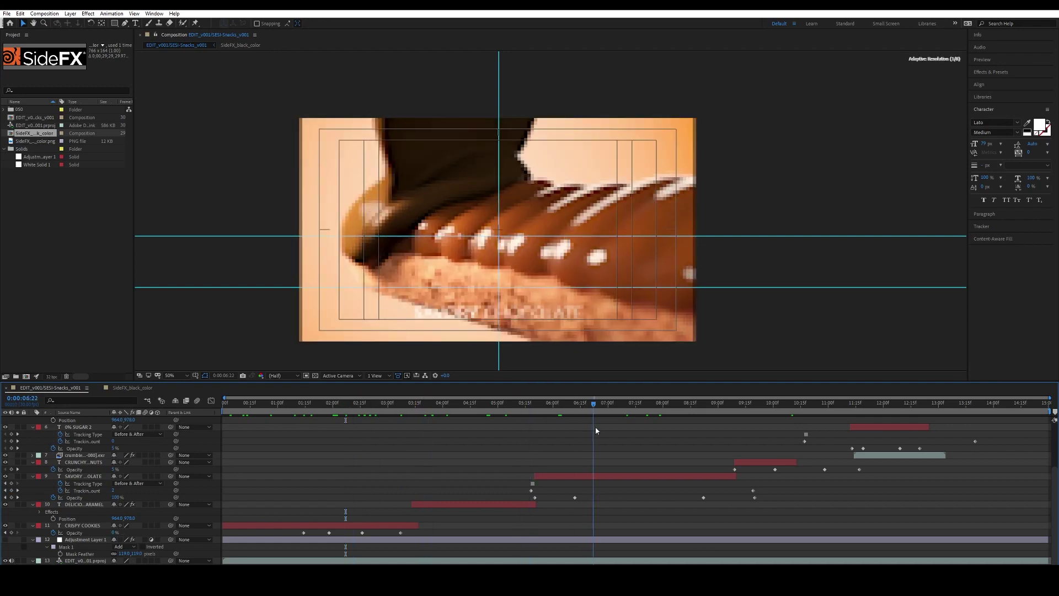
{"action": "key", "text": "space"}
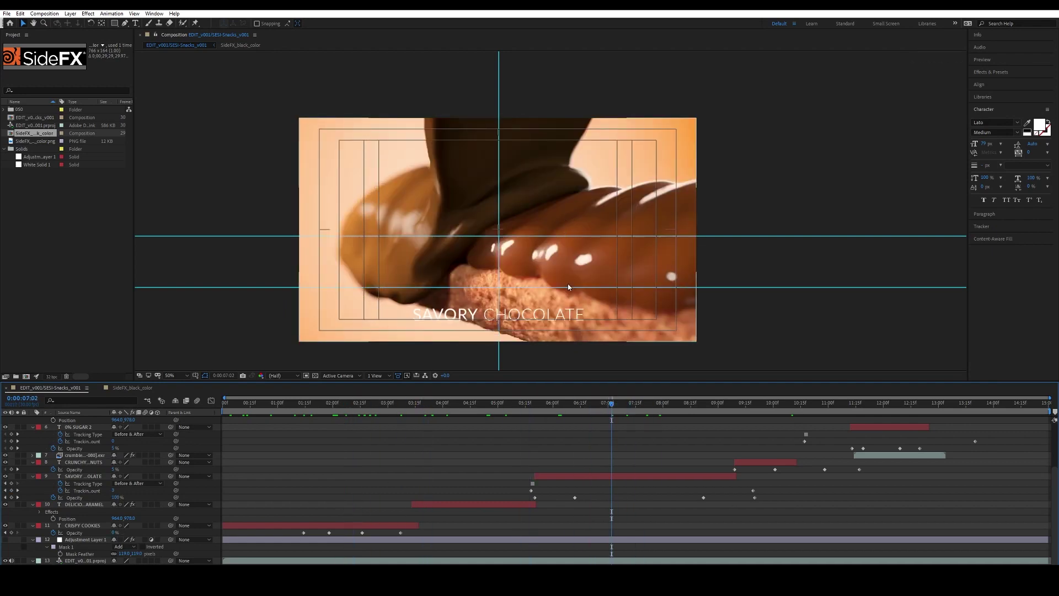
{"action": "scroll", "coordinate": [524, 235], "scroll_direction": "up", "scroll_amount": 2}
{"action": "scroll", "coordinate": [526, 239], "scroll_direction": "down", "scroll_amount": 2}
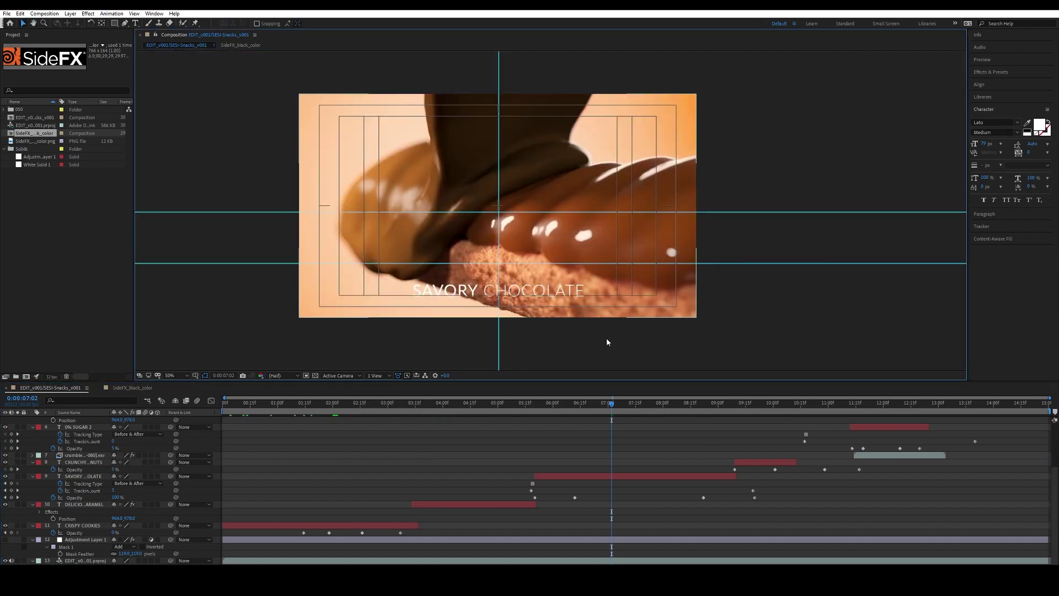
{"action": "left_click_drag", "start_coordinate": [612, 406], "coordinate": [582, 406]}
{"action": "left_click_drag", "start_coordinate": [537, 246], "coordinate": [655, 265]}
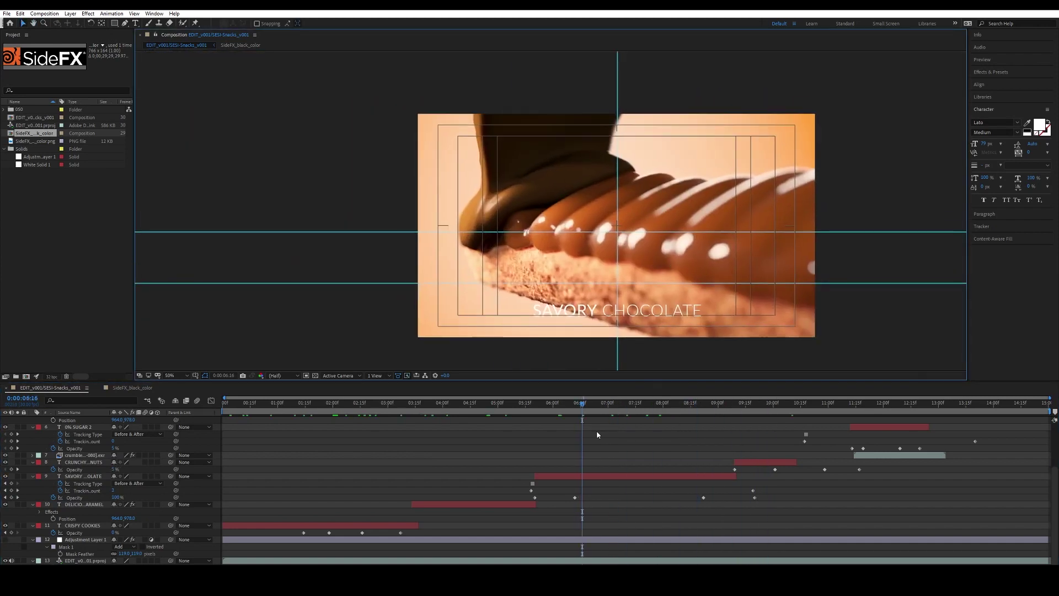
Compare the DELICIOUS CARAMEL title at about 5 seconds with the SAVORY CHOCOLATE title at about 7 seconds.
{"action": "left_click_drag", "start_coordinate": [666, 408], "coordinate": [836, 404]}
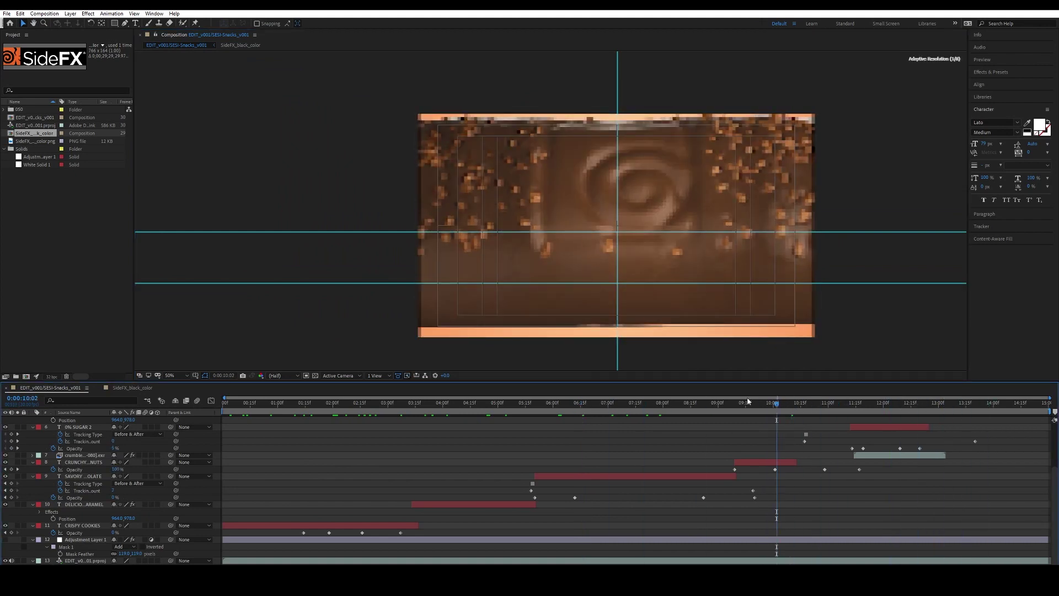
{"action": "left_click", "coordinate": [626, 411]}
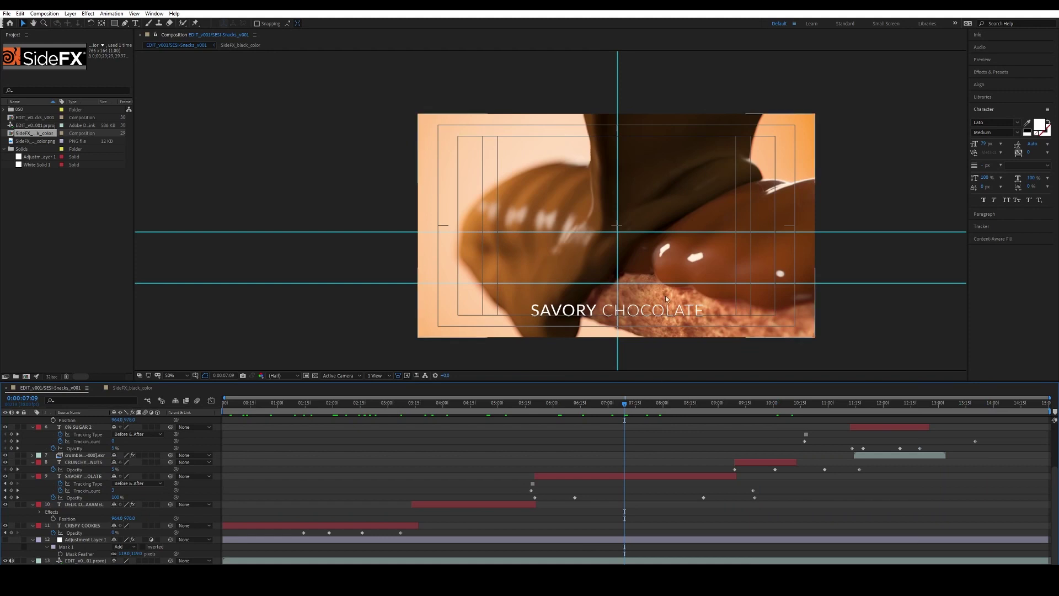
{"action": "scroll", "coordinate": [666, 298], "scroll_direction": "up", "scroll_amount": 2}
{"action": "left_click_drag", "start_coordinate": [526, 407], "coordinate": [501, 406]}
{"action": "scroll", "coordinate": [531, 330], "scroll_direction": "down", "scroll_amount": 2}
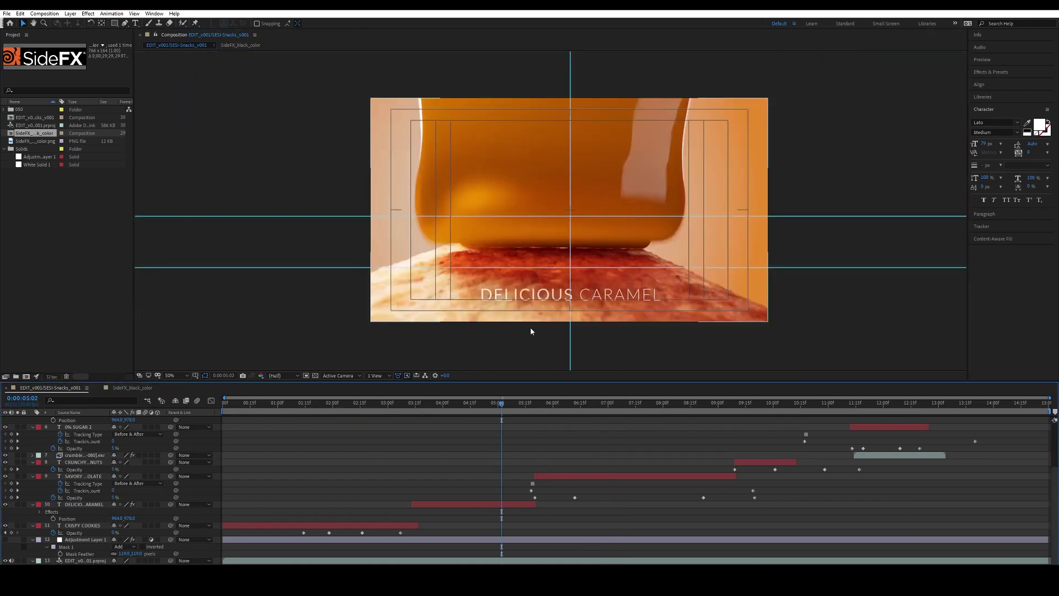
{"action": "left_click", "coordinate": [629, 412]}
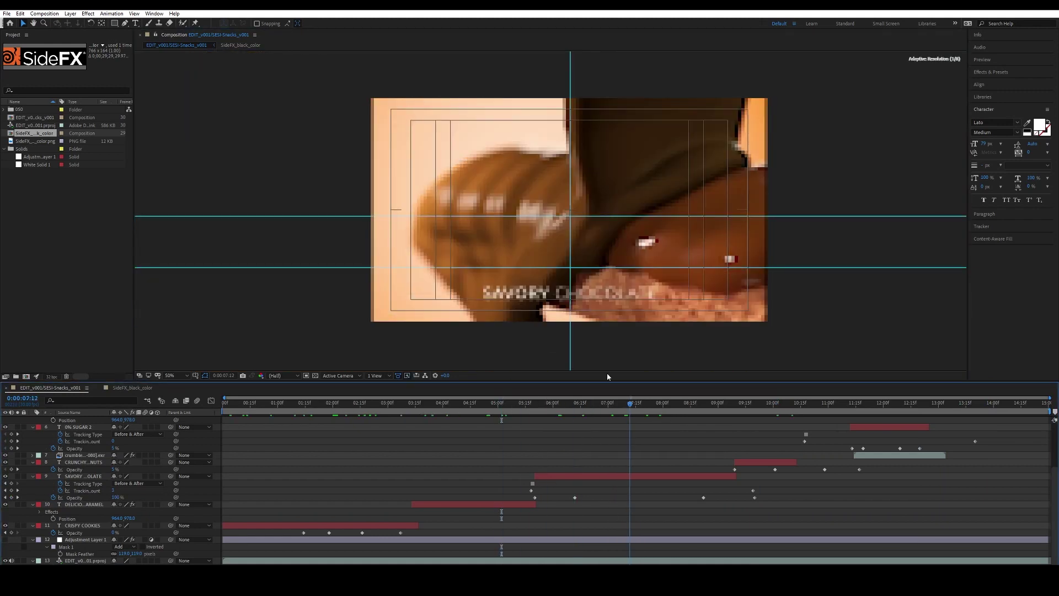
{"action": "left_click_drag", "start_coordinate": [591, 230], "coordinate": [523, 252]}
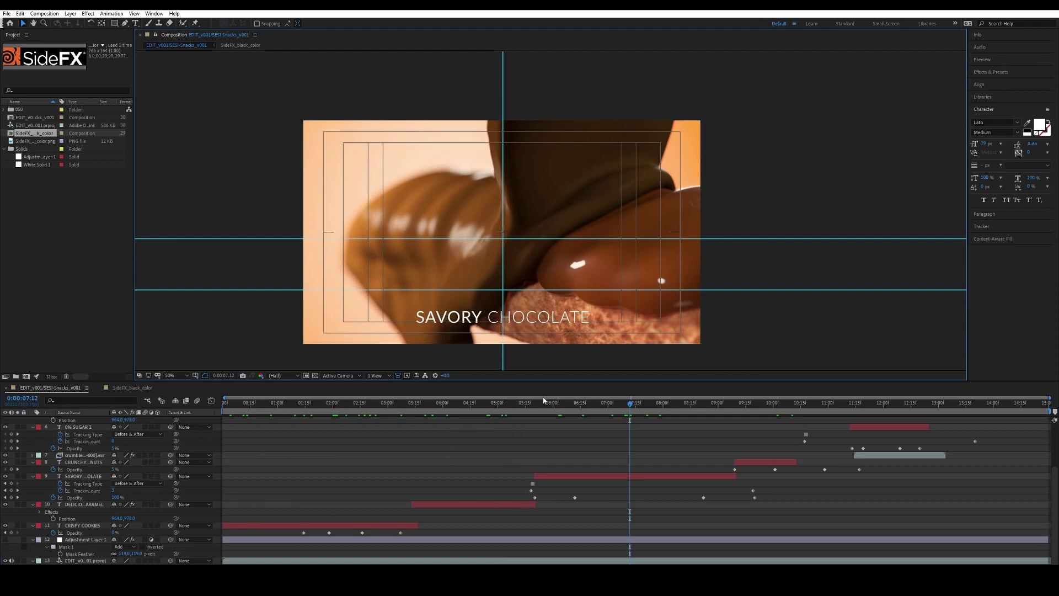
Examine the CRUNCHY PEANUTS title over the peanut shot at 0:00:10:02.
{"action": "left_click_drag", "start_coordinate": [544, 400], "coordinate": [776, 403]}
{"action": "scroll", "coordinate": [557, 288], "scroll_direction": "up", "scroll_amount": 2}
{"action": "scroll", "coordinate": [590, 217], "scroll_direction": "down", "scroll_amount": 4}
{"action": "scroll", "coordinate": [539, 288], "scroll_direction": "up", "scroll_amount": 4}
{"action": "scroll", "coordinate": [473, 272], "scroll_direction": "down", "scroll_amount": 2}
{"action": "scroll", "coordinate": [644, 318], "scroll_direction": "left", "scroll_amount": 5}
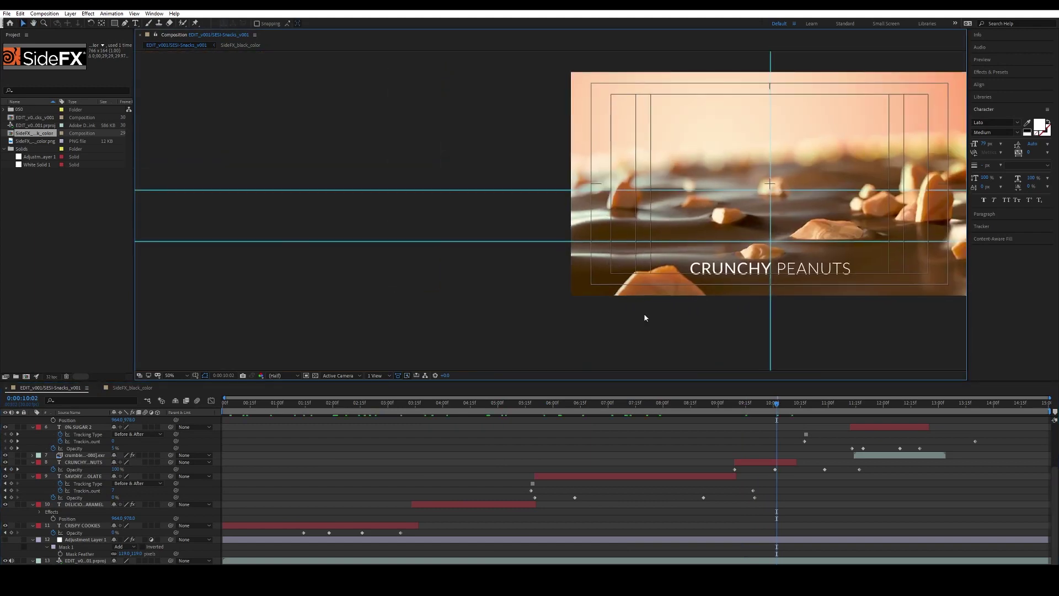
Examine the CRISPY COOKIES title at 0:00:02:21 and scrub back to the title-free crumbs at 0:00:01:12.
{"action": "left_click_drag", "start_coordinate": [492, 407], "coordinate": [371, 402]}
{"action": "scroll", "coordinate": [421, 300], "scroll_direction": "right", "scroll_amount": 6}
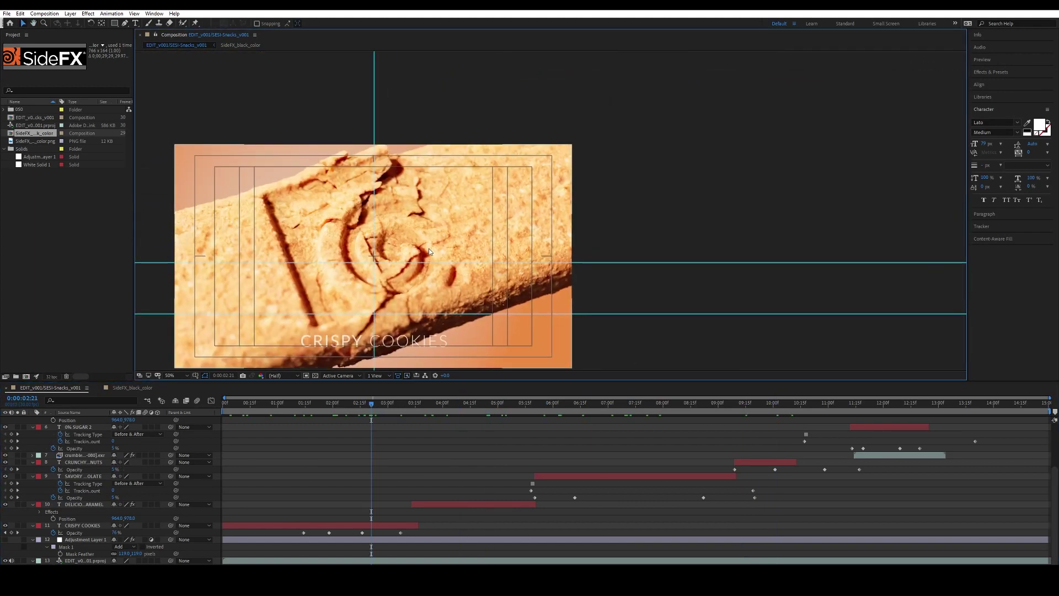
{"action": "scroll", "coordinate": [741, 208], "scroll_direction": "left", "scroll_amount": 6}
{"action": "scroll", "coordinate": [742, 207], "scroll_direction": "up", "scroll_amount": 3}
{"action": "scroll", "coordinate": [445, 213], "scroll_direction": "down", "scroll_amount": 3}
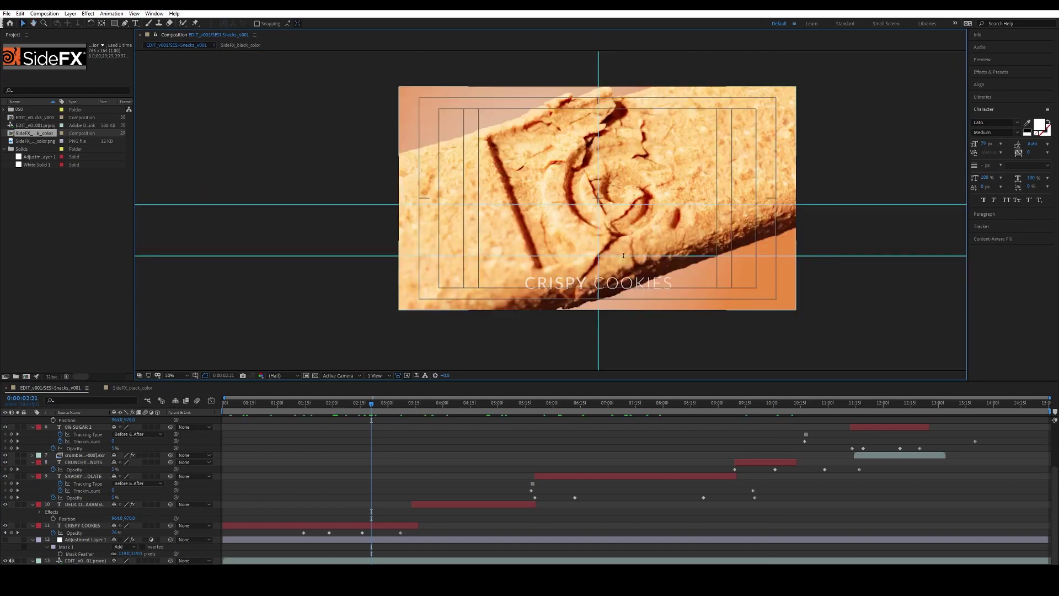
{"action": "scroll", "coordinate": [551, 291], "scroll_direction": "right", "scroll_amount": 6}
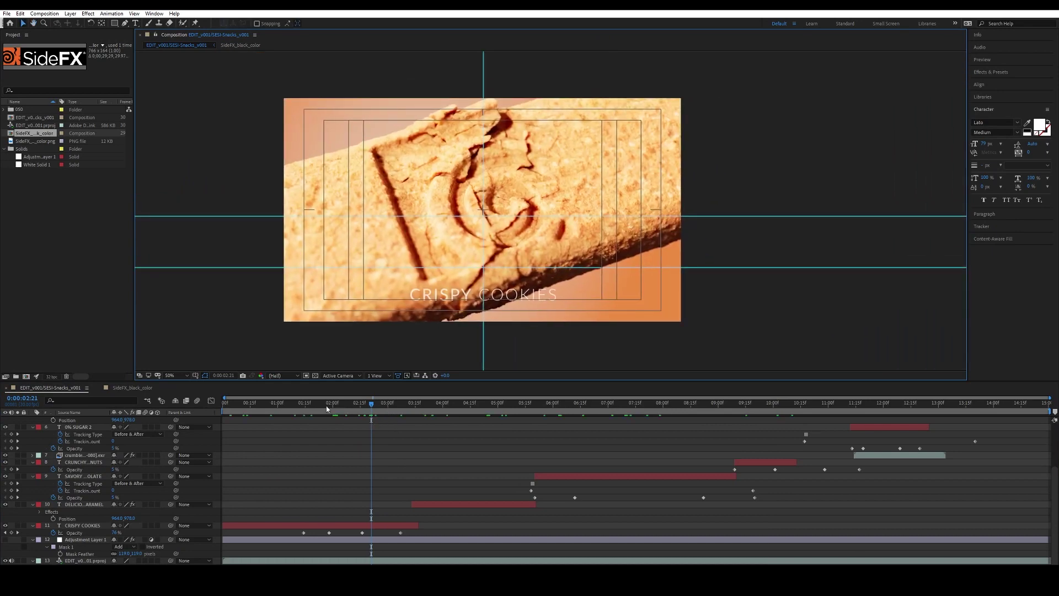
{"action": "left_click_drag", "start_coordinate": [327, 409], "coordinate": [300, 404]}
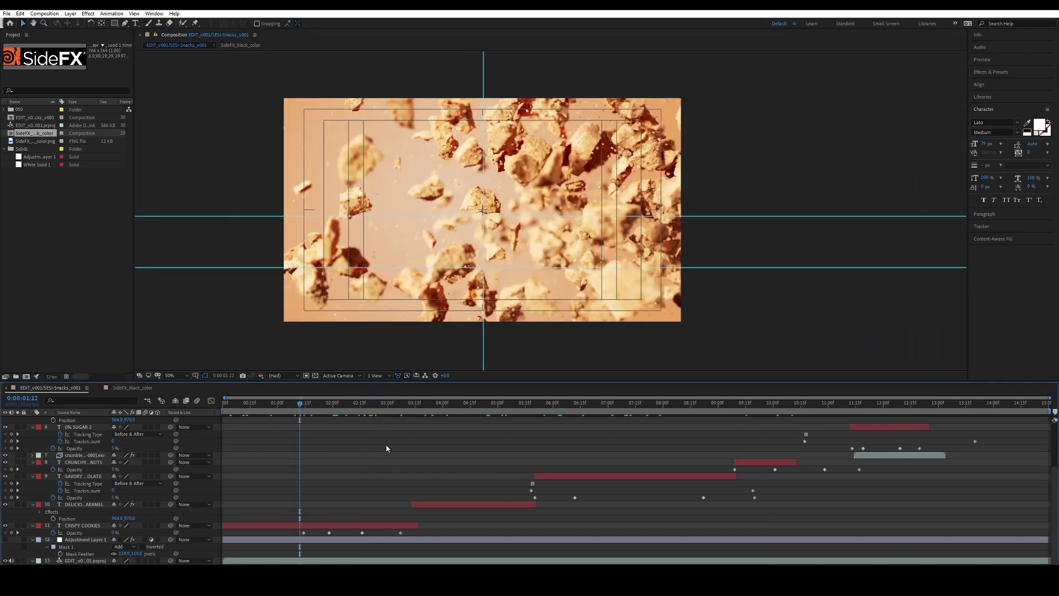